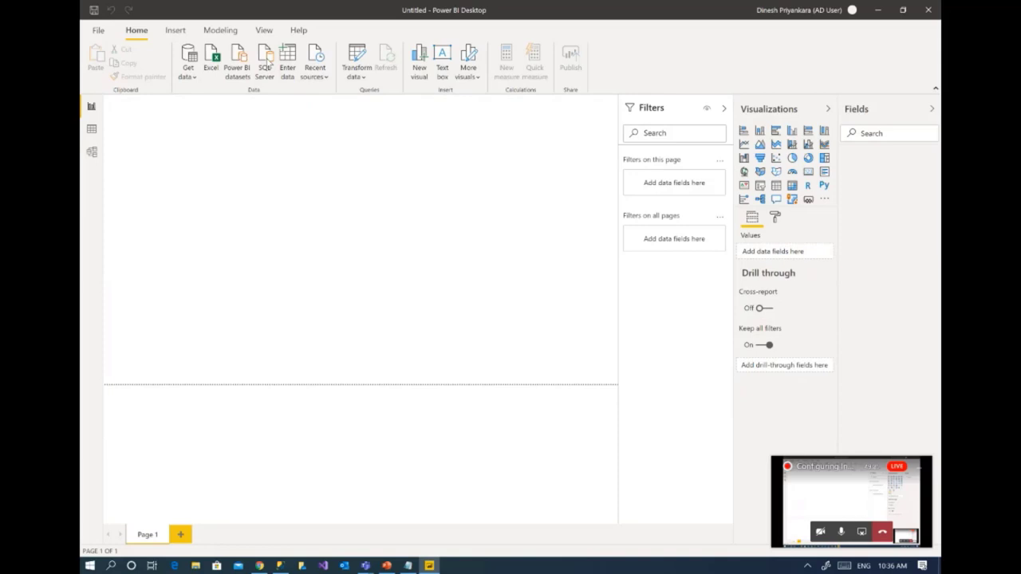
Start a SQL Server import with server DESKTOP-KM3LHL7\SQL2017, taking the server name from the Database Engine connection in SQL Server Management Studio.
left_click(266, 65)
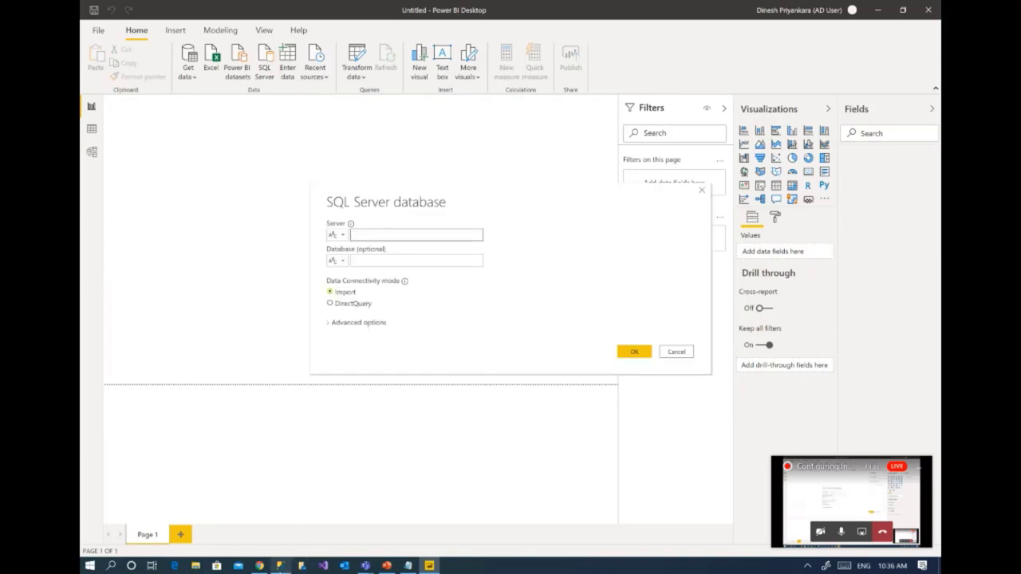
left_click(279, 566)
mouse_move(88, 83)
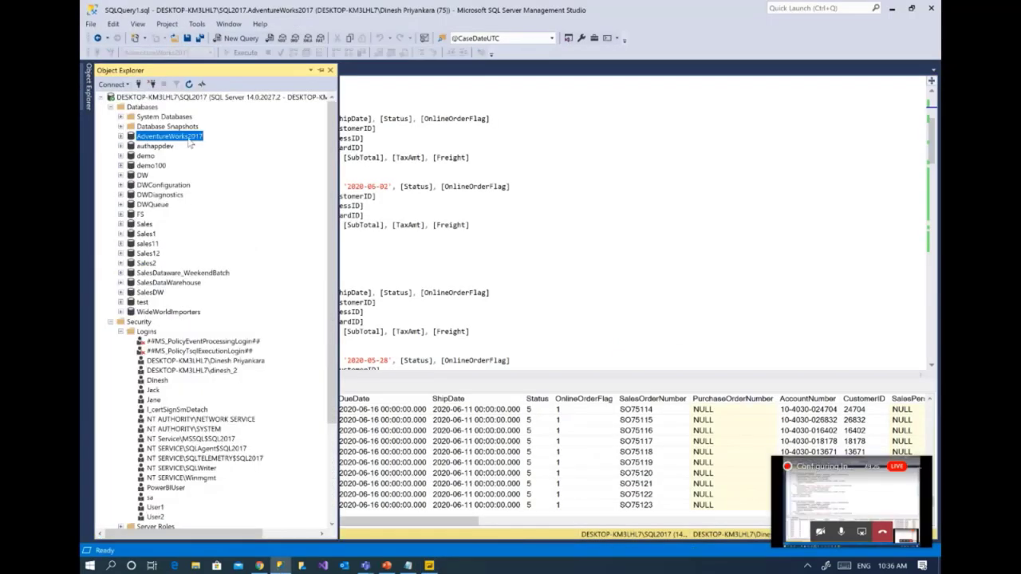
left_click(110, 321)
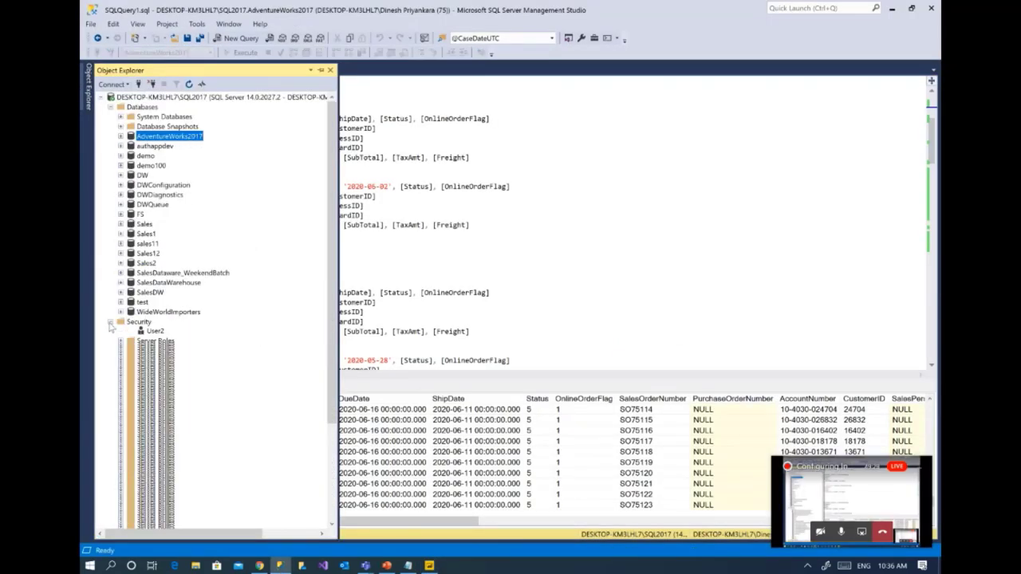
left_click(116, 85)
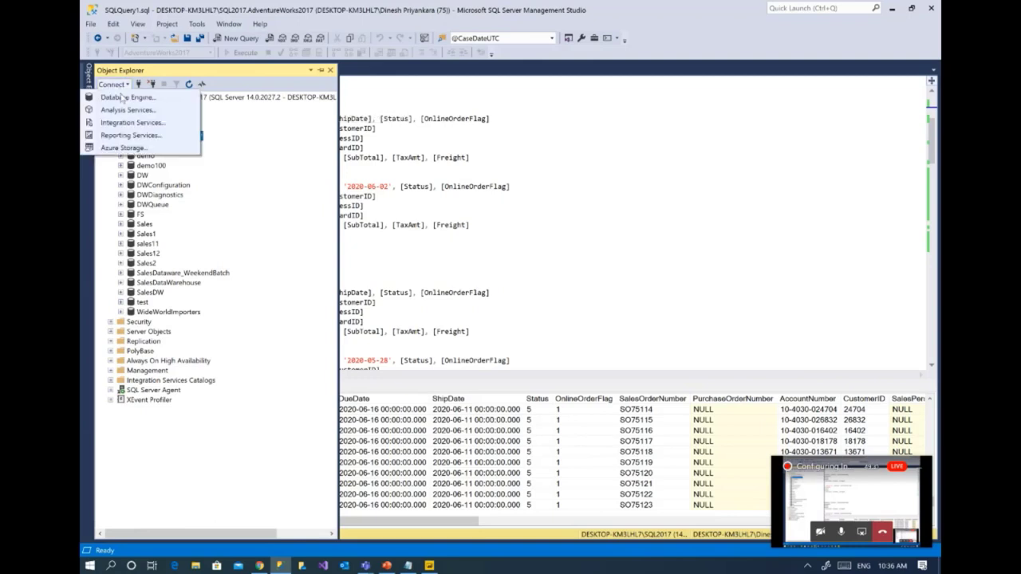
left_click(125, 100)
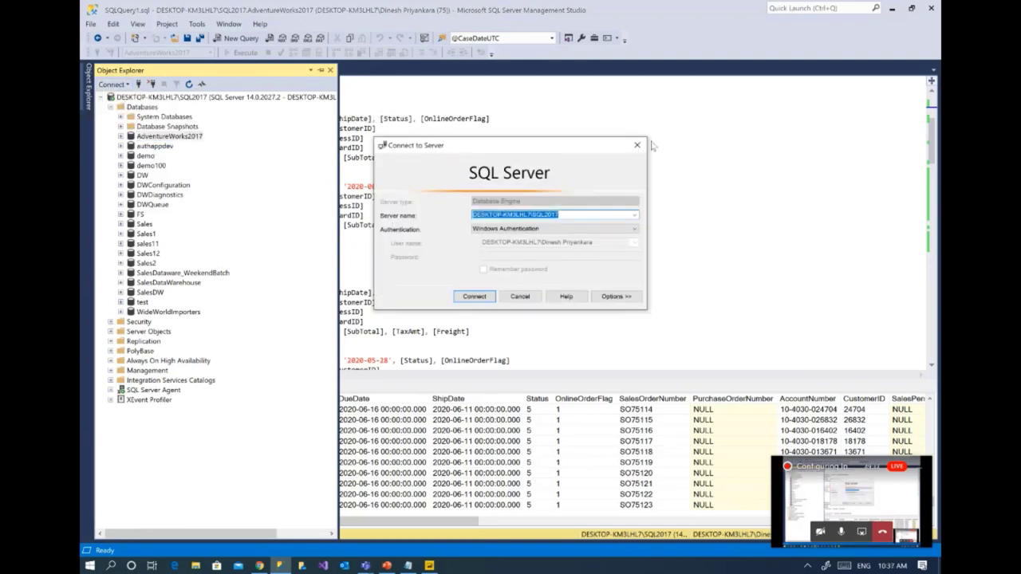
left_click(641, 144)
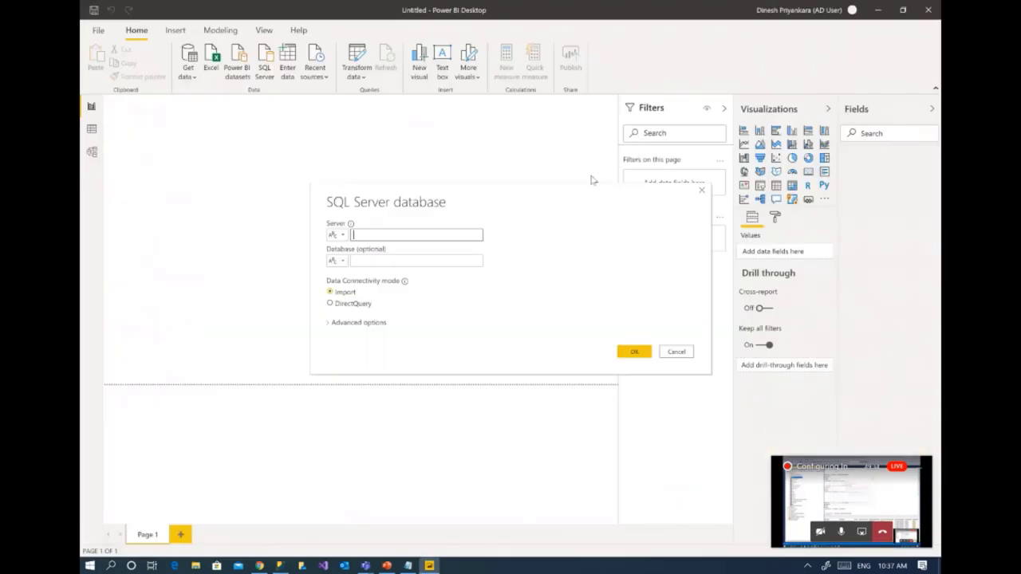
type("DESKTOP-KM3LHL7\\SQL2017")
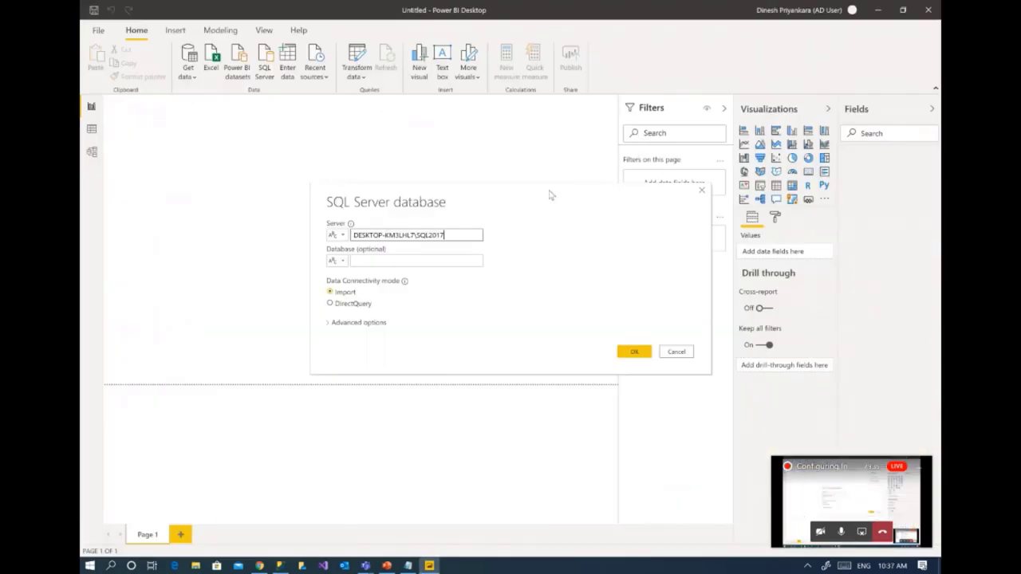
Set the database to AdventureWorks2017, taking its name from SQL Server Management Studio, and connect from Power BI Desktop.
left_click(447, 259)
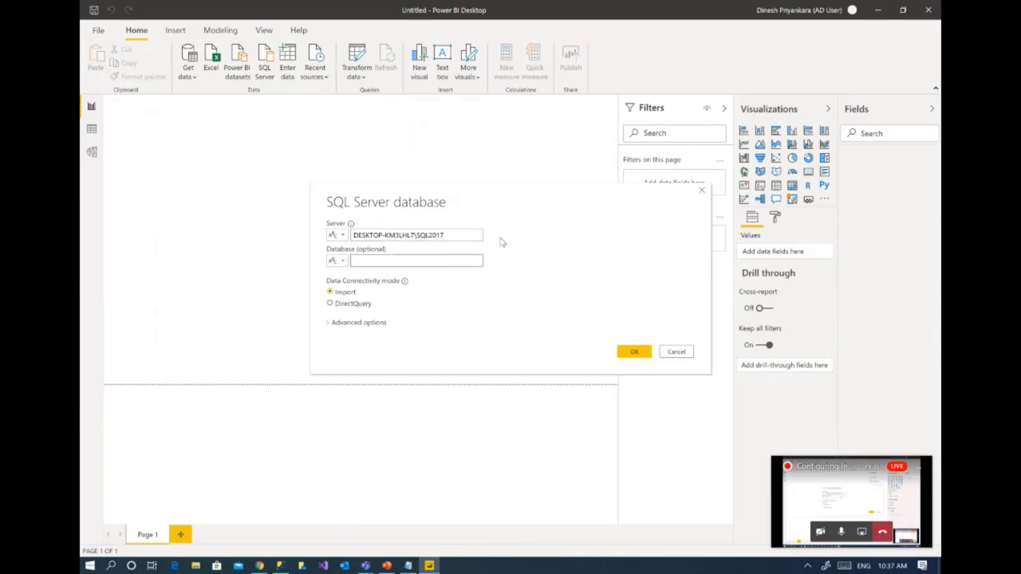
key("alt+Tab")
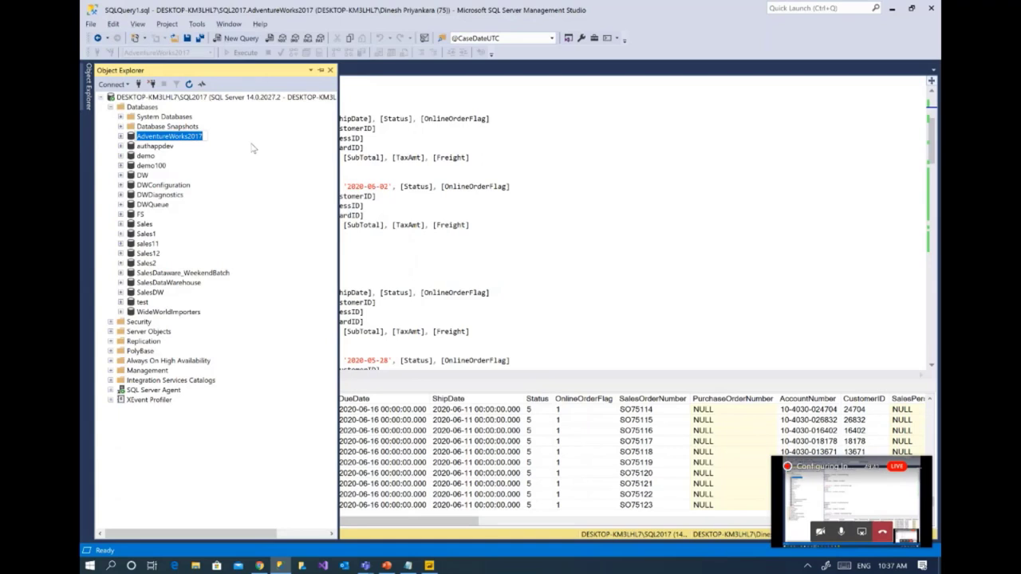
key("alt+Tab")
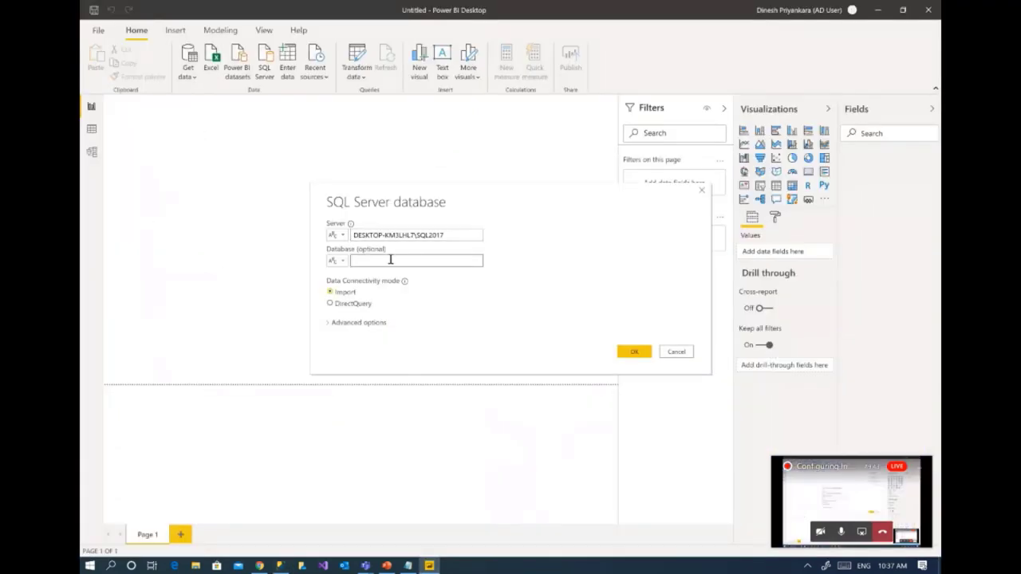
type("AdventureWorks2017")
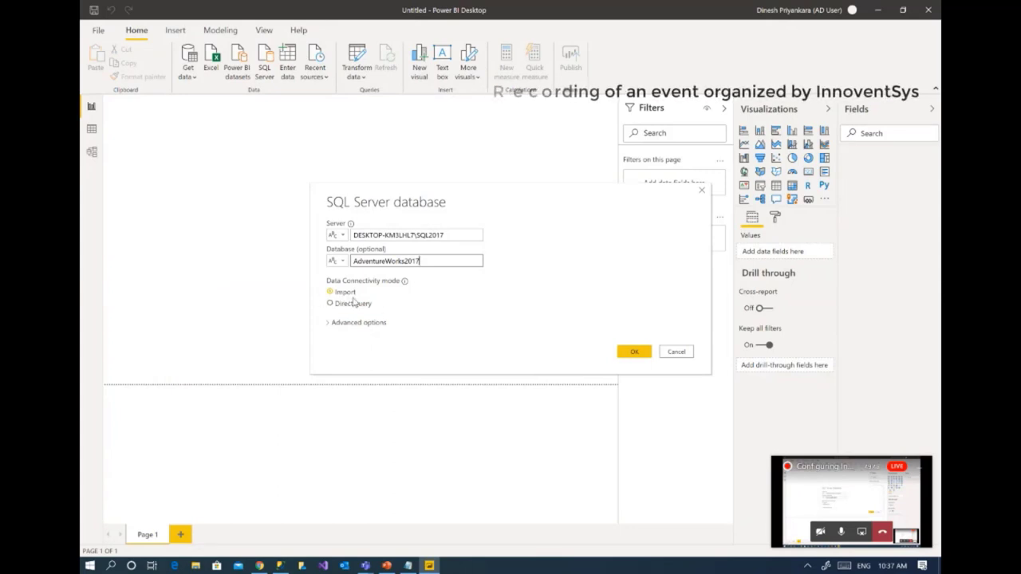
left_click(632, 350)
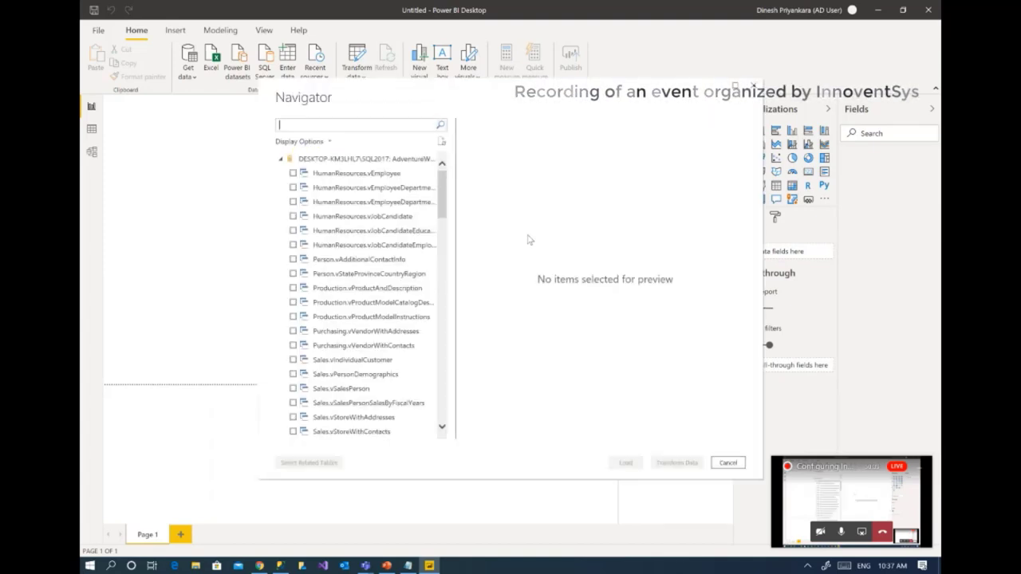
Select the Sales.SalesOrderHeader and Sales.SalesTerritory tables in the Navigator and cancel the import.
left_click_drag(444, 199, 458, 372)
left_click(339, 269)
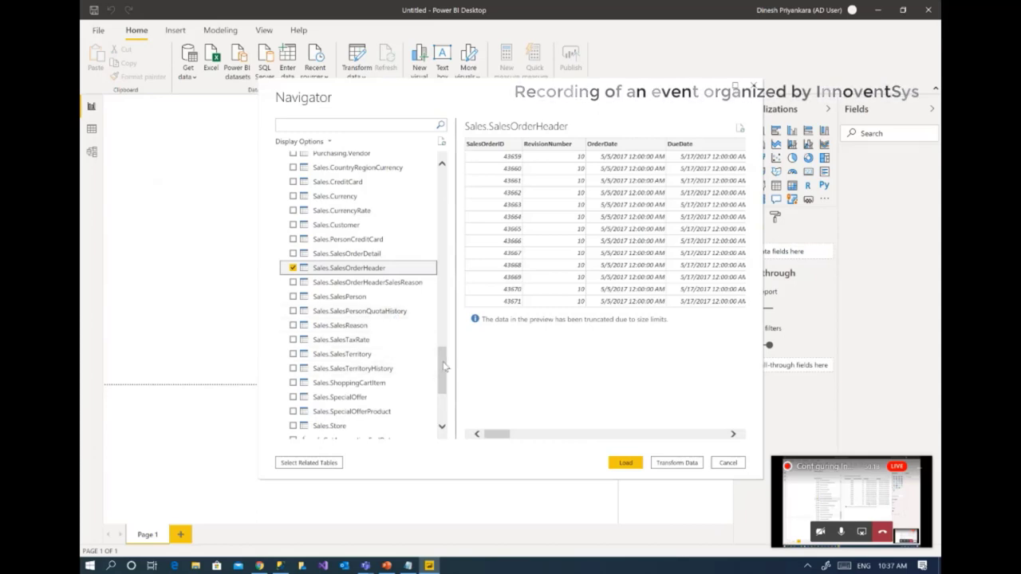
left_click_drag(445, 368, 445, 374)
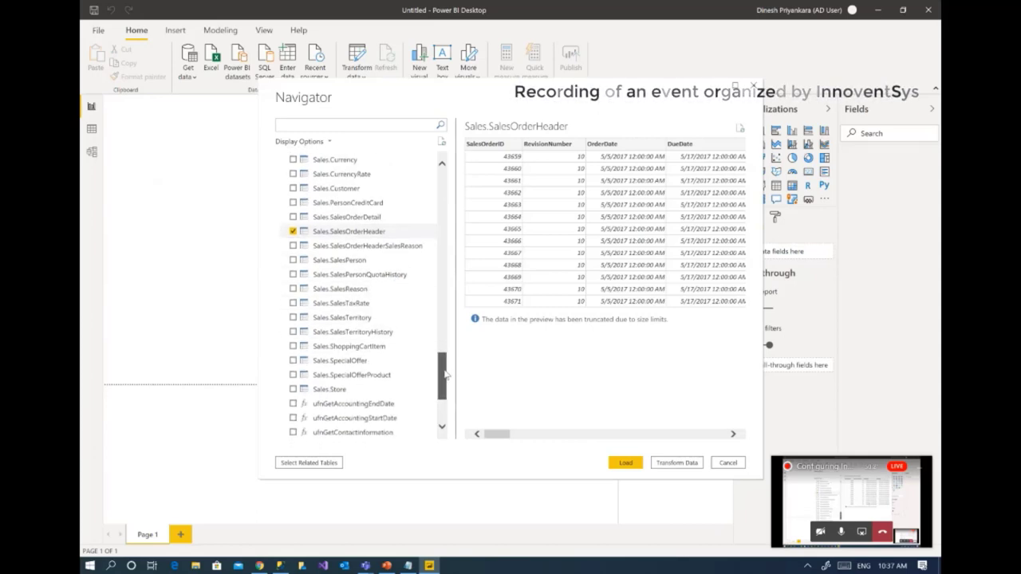
left_click(293, 318)
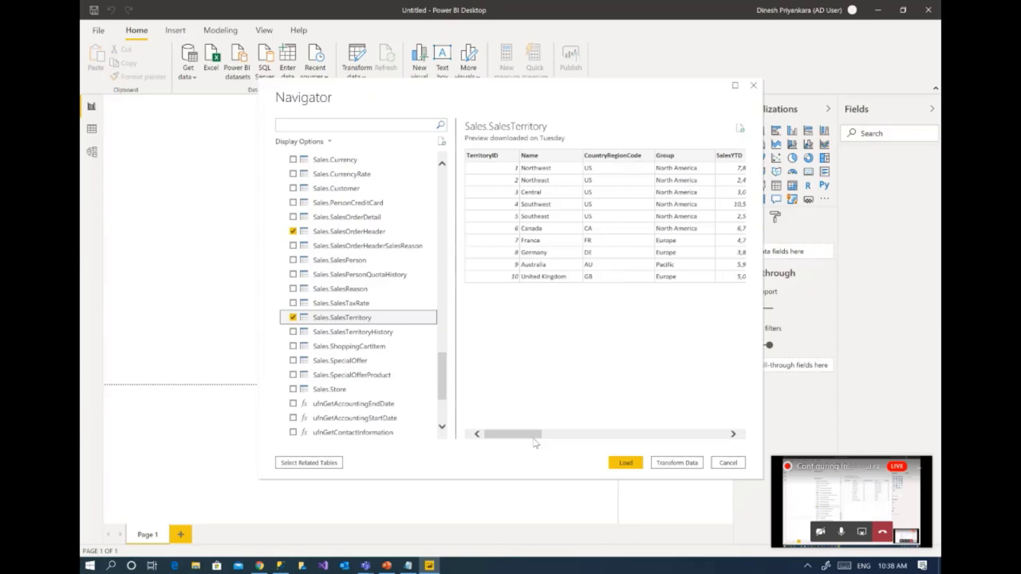
left_click(623, 467)
left_click(729, 463)
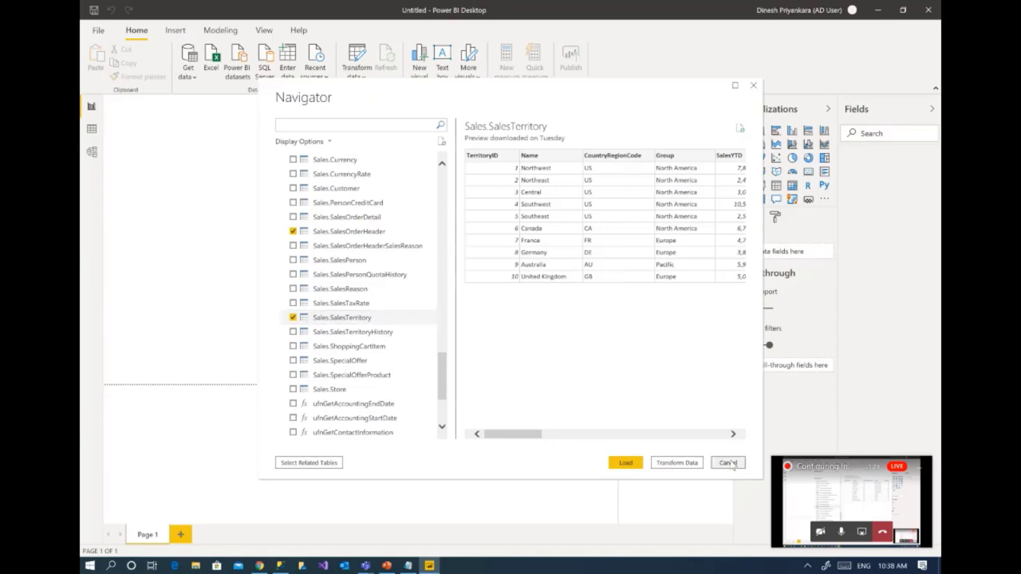
Examine the global Power Query Editor options, including the one that allows parameterization in data source dialogs, and close them without changes.
left_click(98, 32)
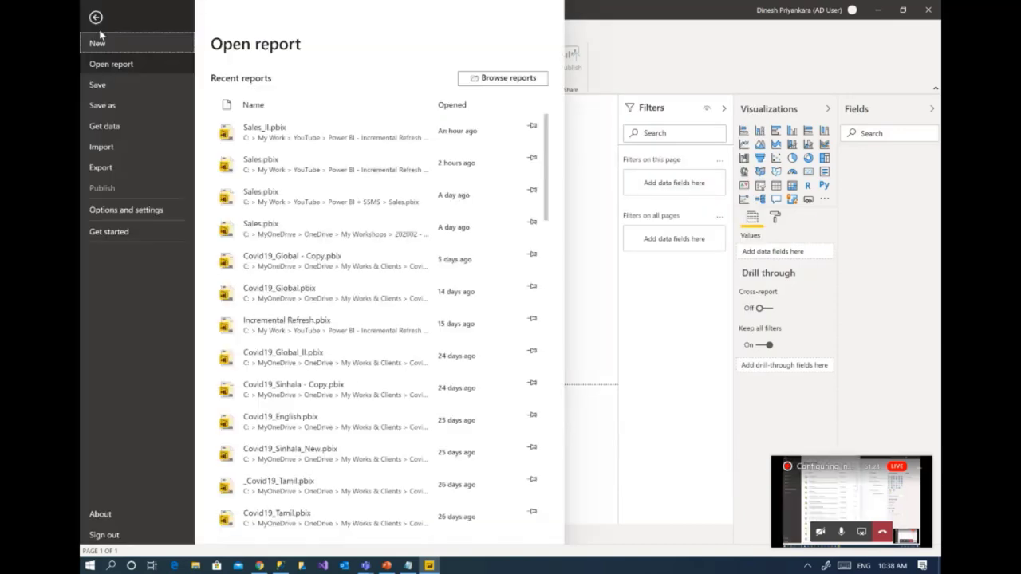
left_click(140, 211)
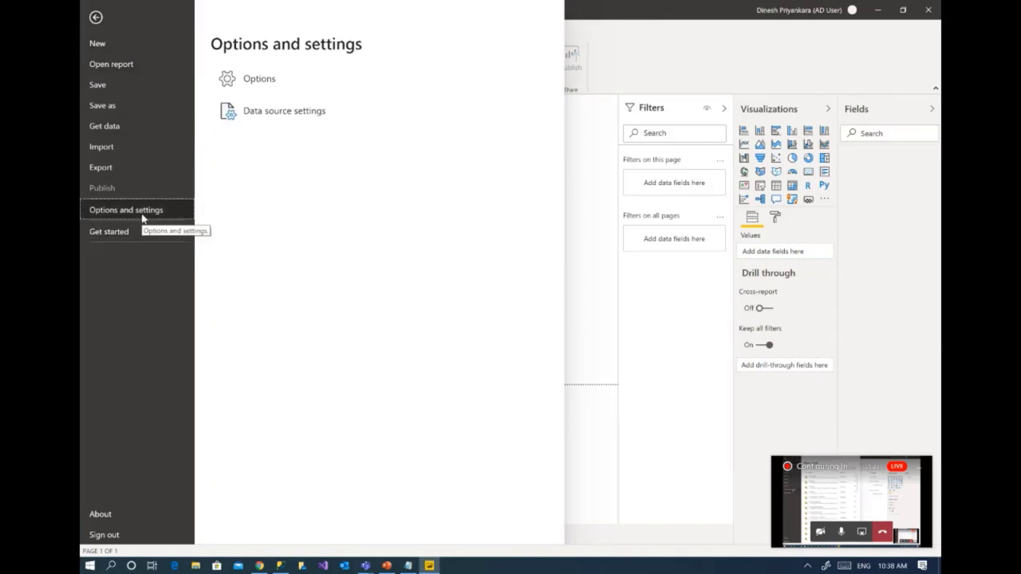
left_click(257, 83)
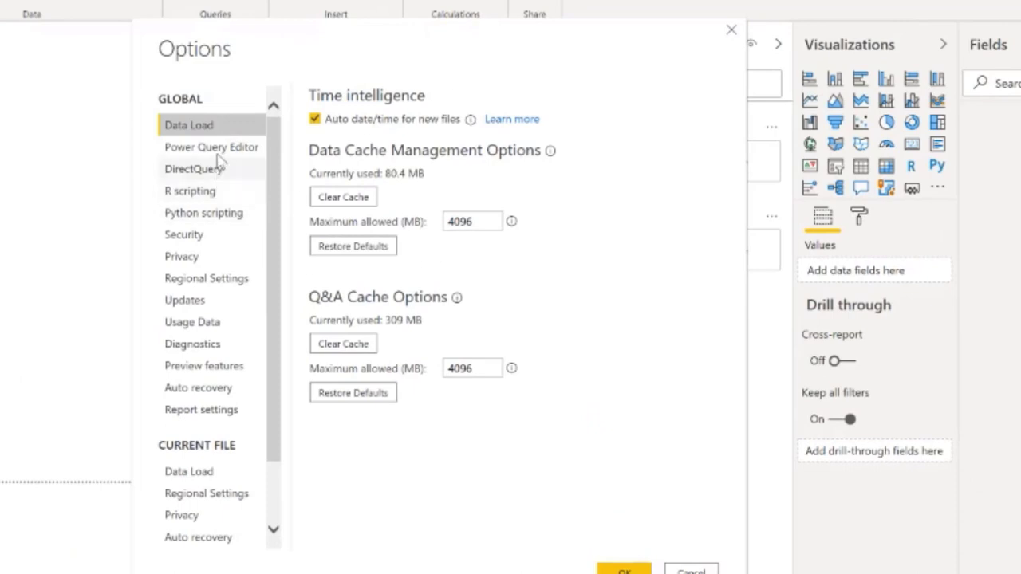
left_click(221, 153)
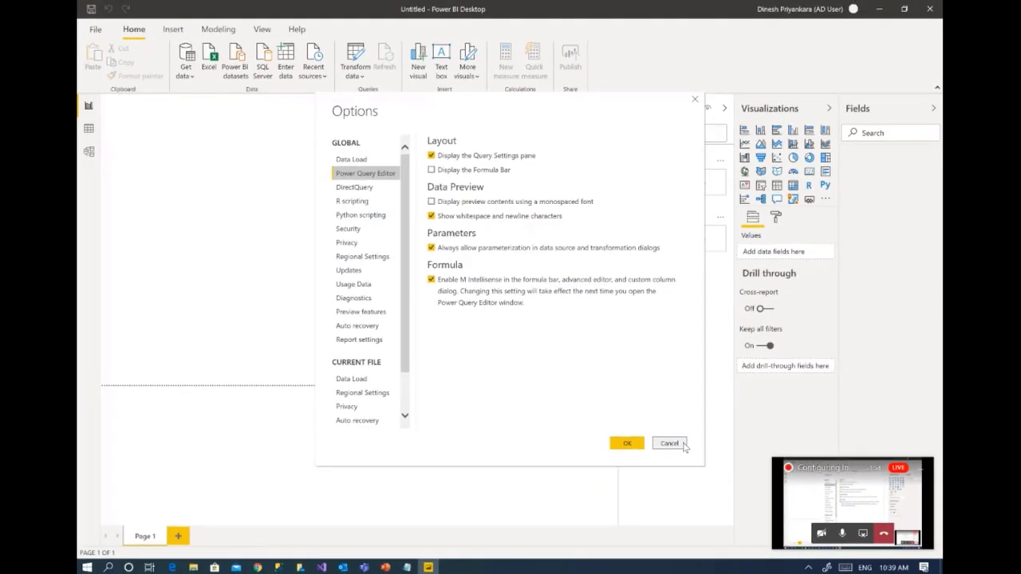
left_click(681, 444)
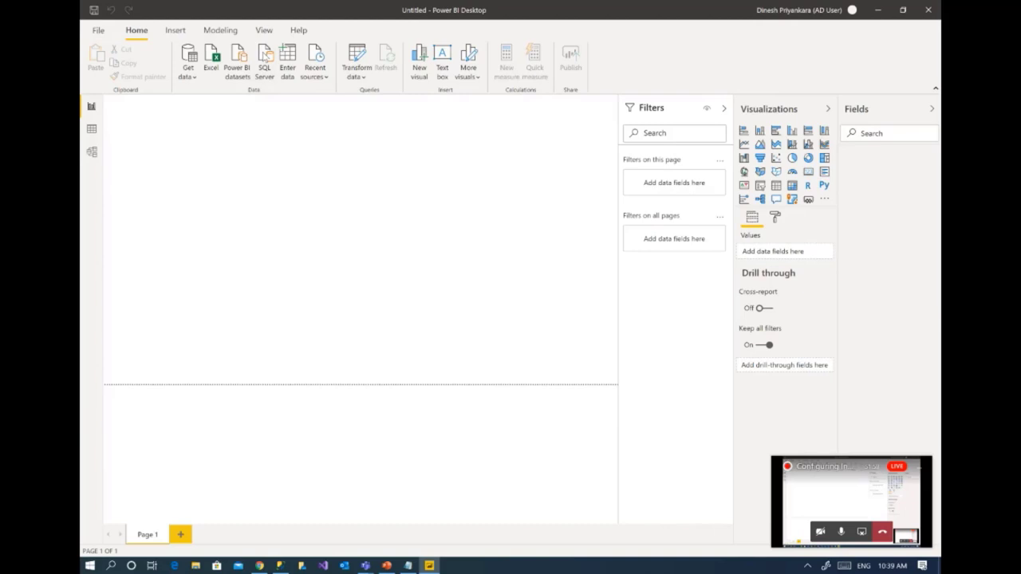
Start a new SQL Server import and set its server to DESKTOP-KM3LHL7\SQL2017, copied from SQL Server Management Studio.
left_click(268, 54)
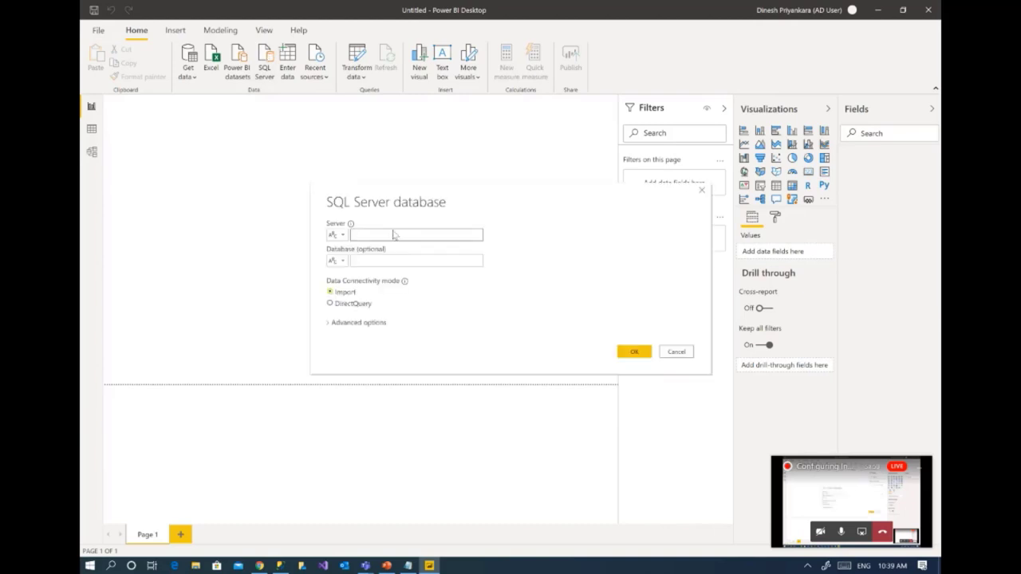
key("alt+Tab")
left_click(118, 84)
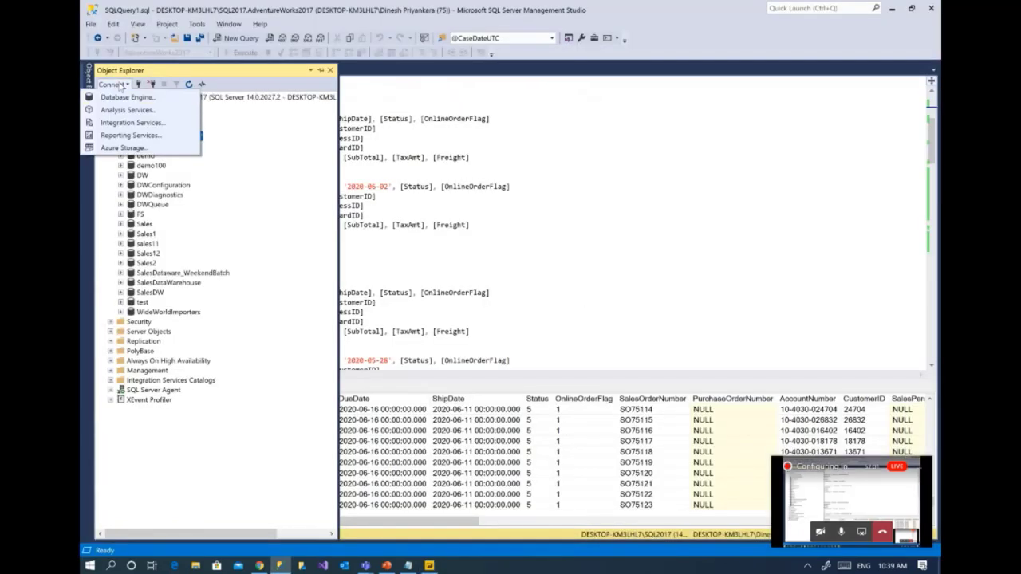
left_click(123, 98)
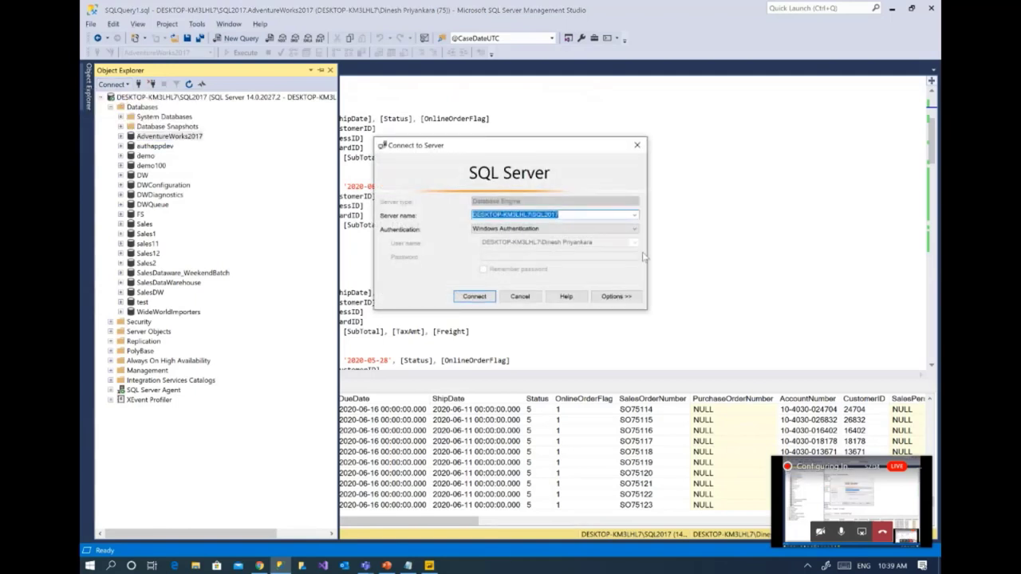
key("Escape")
key("alt+Tab")
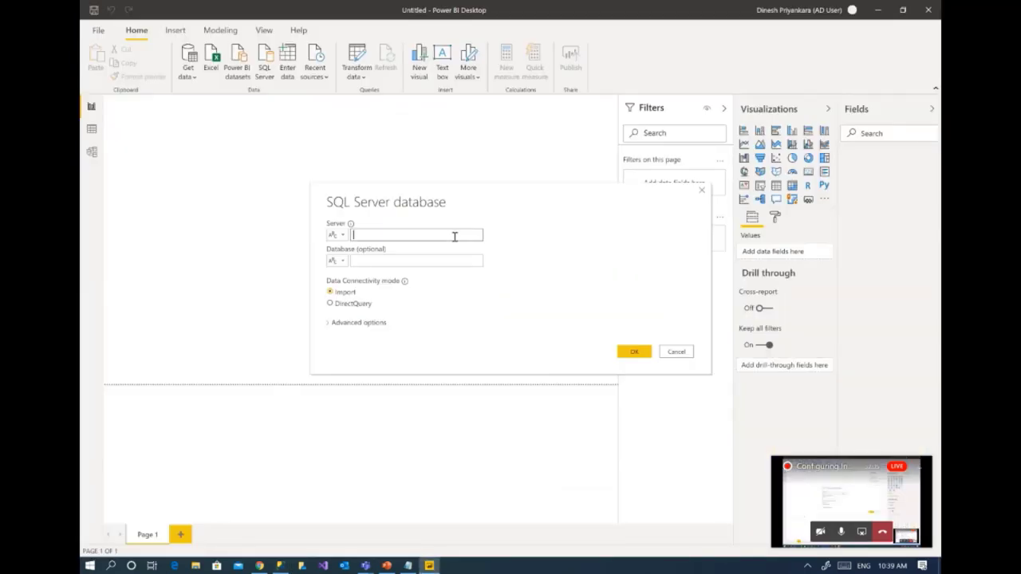
type("DESKTOP-KM3LHL7\\SQL2017")
Fill in AdventureWorks2017 as the import's database, copied from SQL Server Management Studio, and connect to it.
left_click(450, 257)
key("alt+Tab")
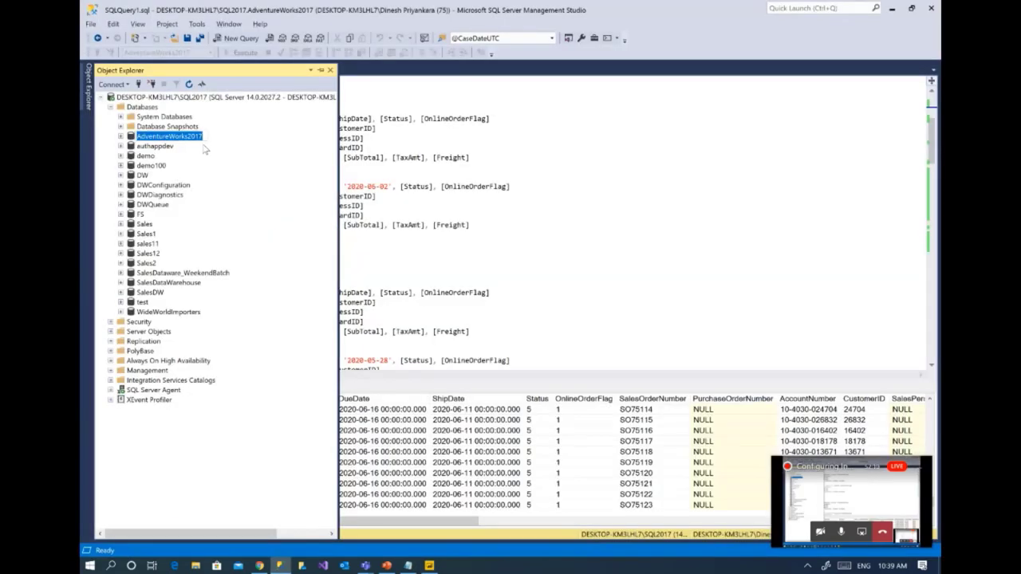
key("alt+Tab")
type("AdventureWorks2017")
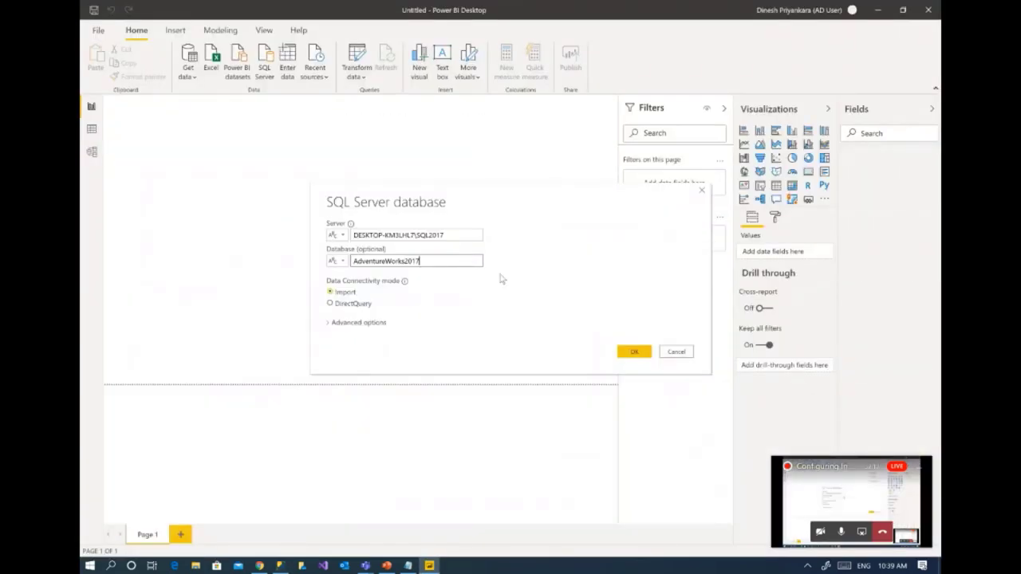
left_click(634, 351)
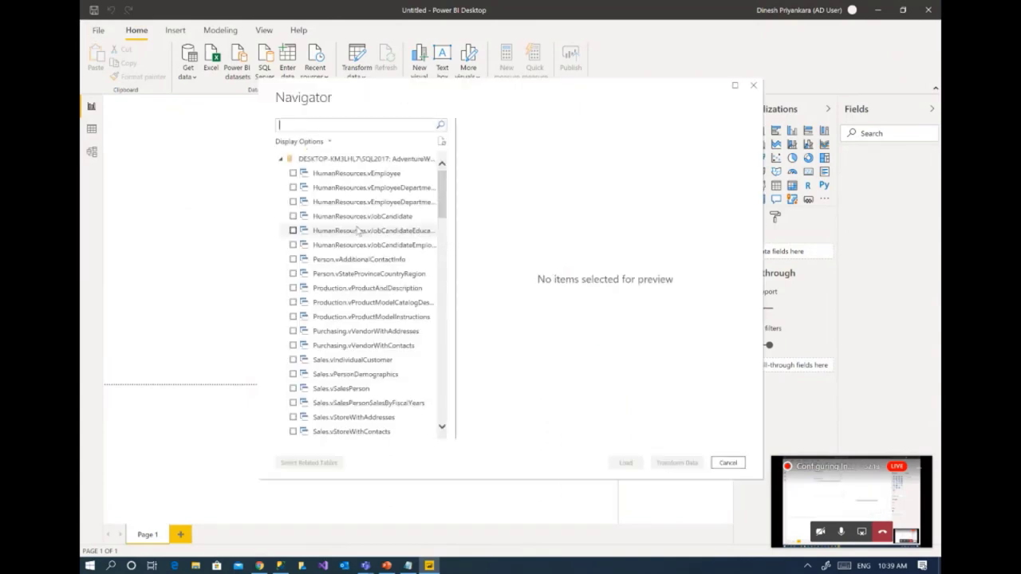
Choose the Sales.SalesOrderHeader and Sales.SalesTerritory tables and open them for transformation in Power Query Editor.
left_click_drag(442, 209, 450, 365)
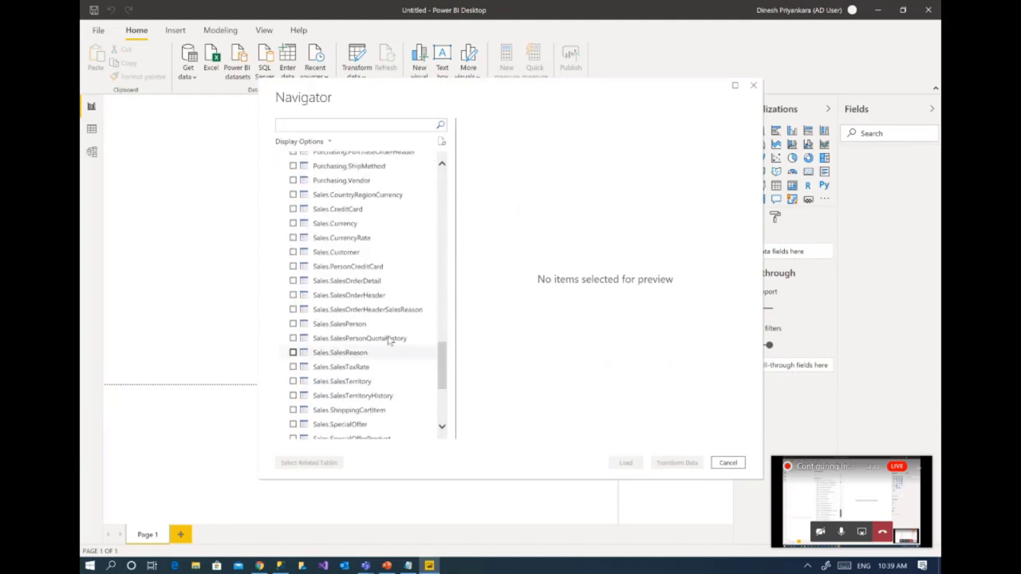
left_click(293, 295)
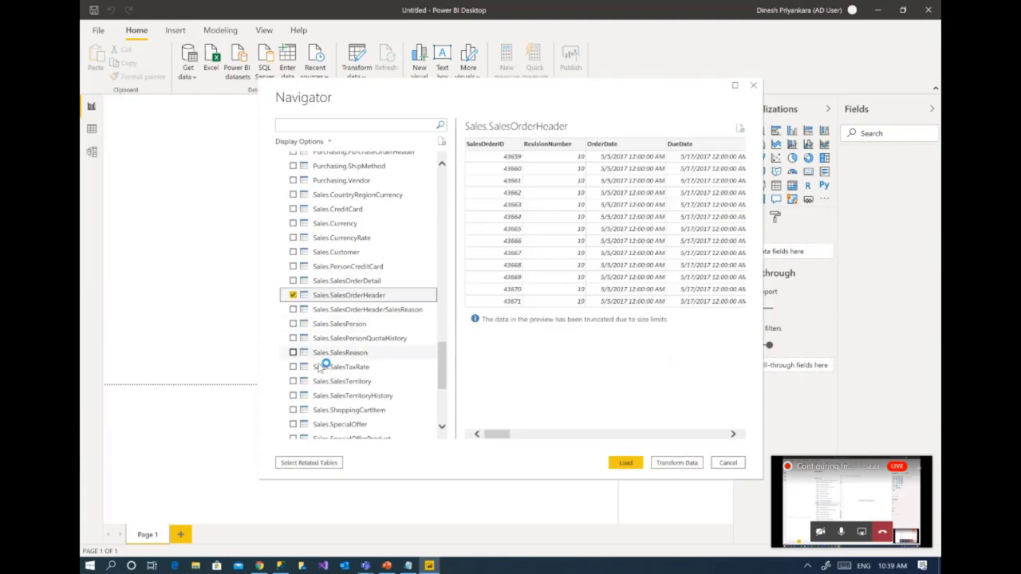
left_click(295, 382)
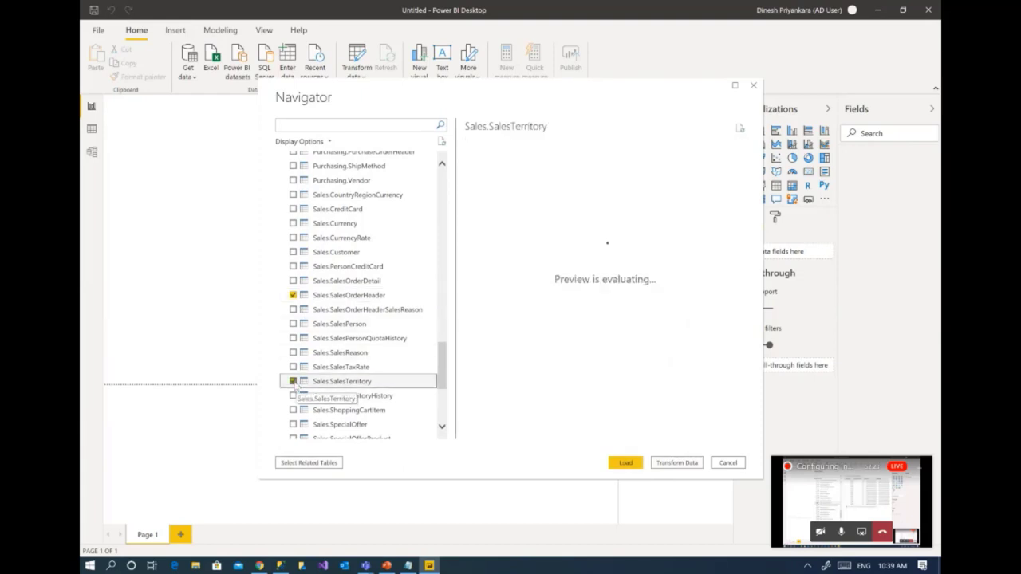
left_click(685, 464)
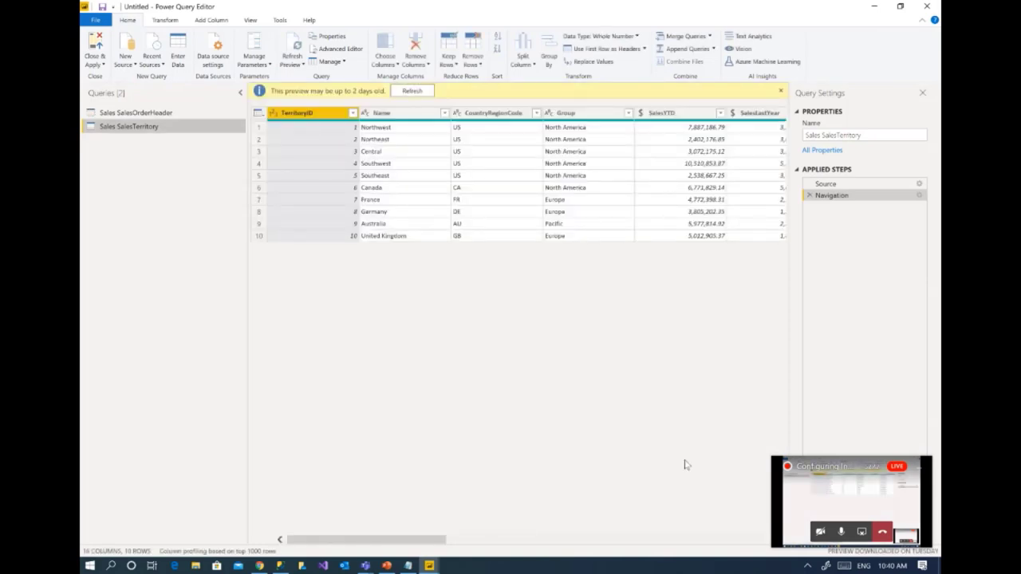
Refresh the Sales SalesTerritory preview and select the OrderDate column in the Sales SalesOrderHeader query.
left_click(411, 91)
left_click(179, 115)
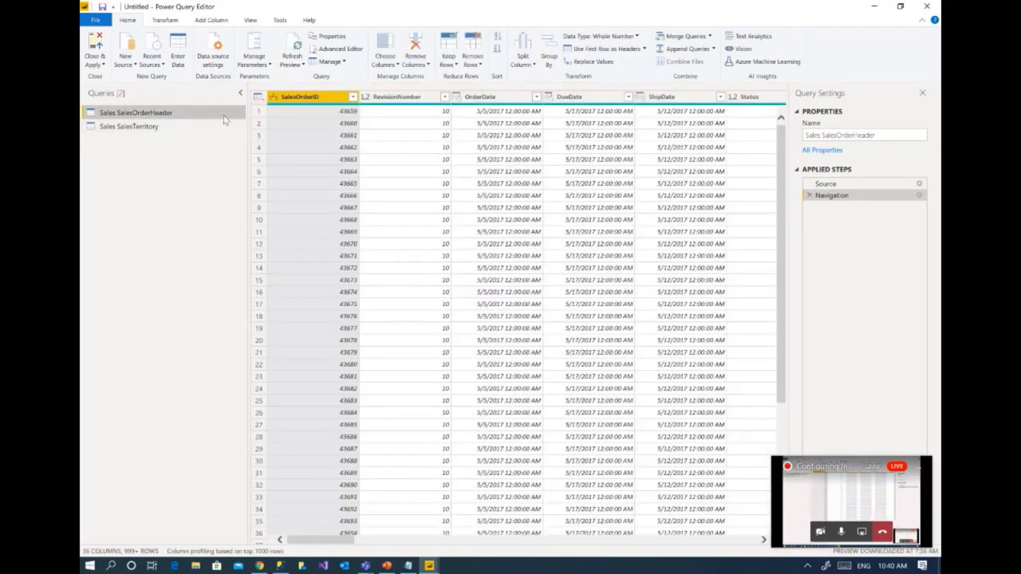
left_click(508, 97)
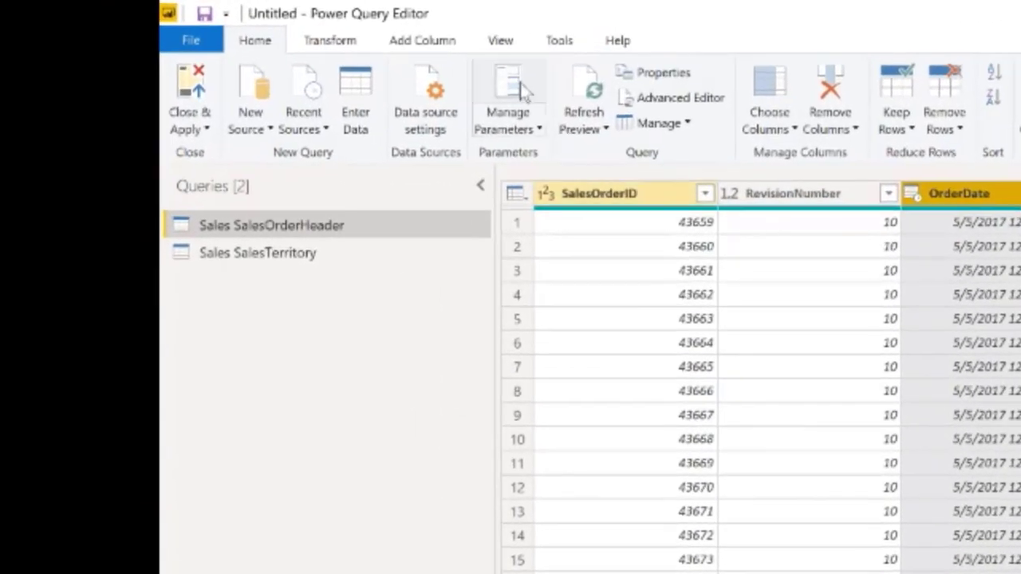
Create a non-required parameter named RangeStart with the Date/Time type.
left_click(514, 95)
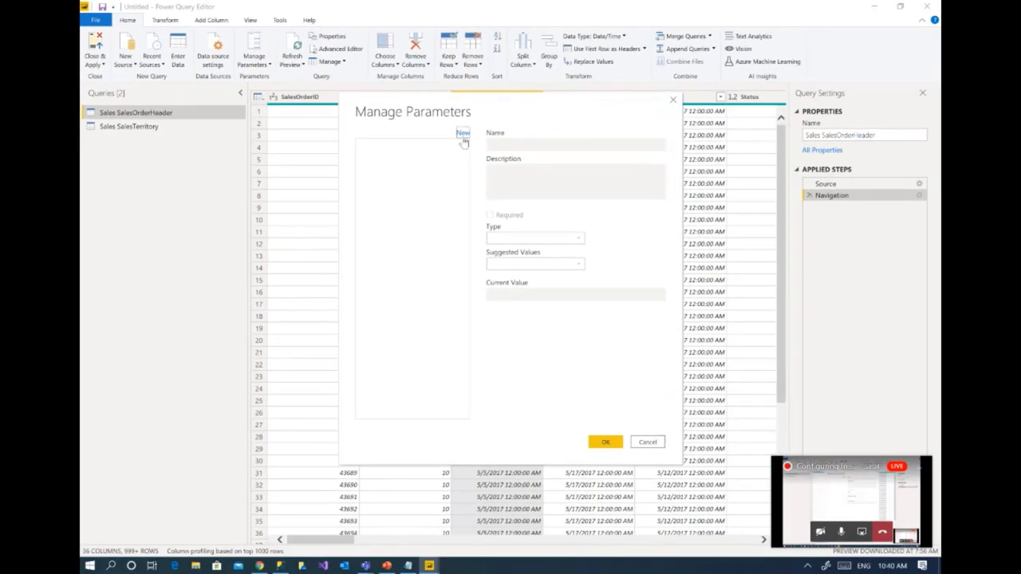
left_click(463, 134)
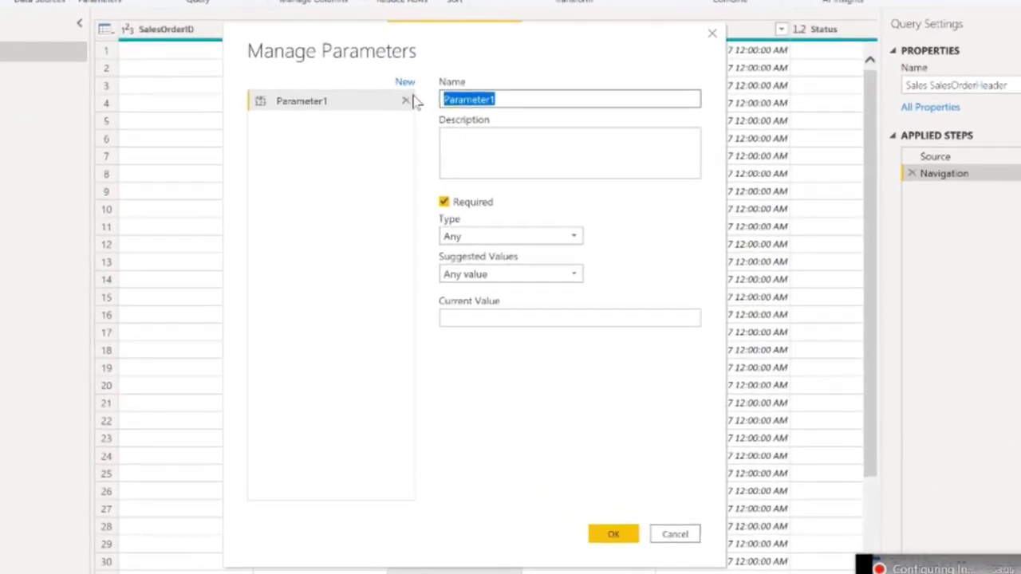
type("Range")
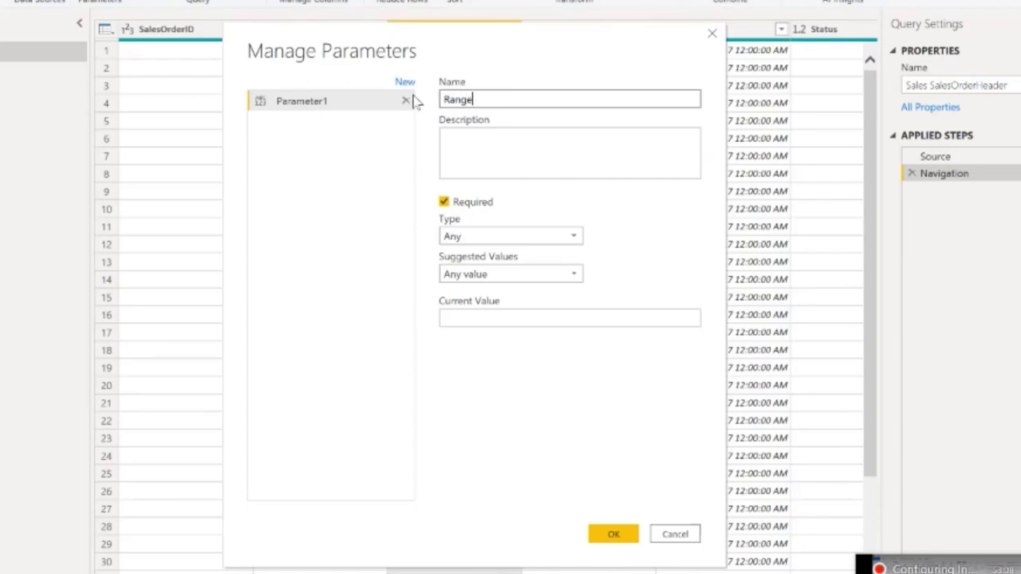
type("Start")
left_click(491, 206)
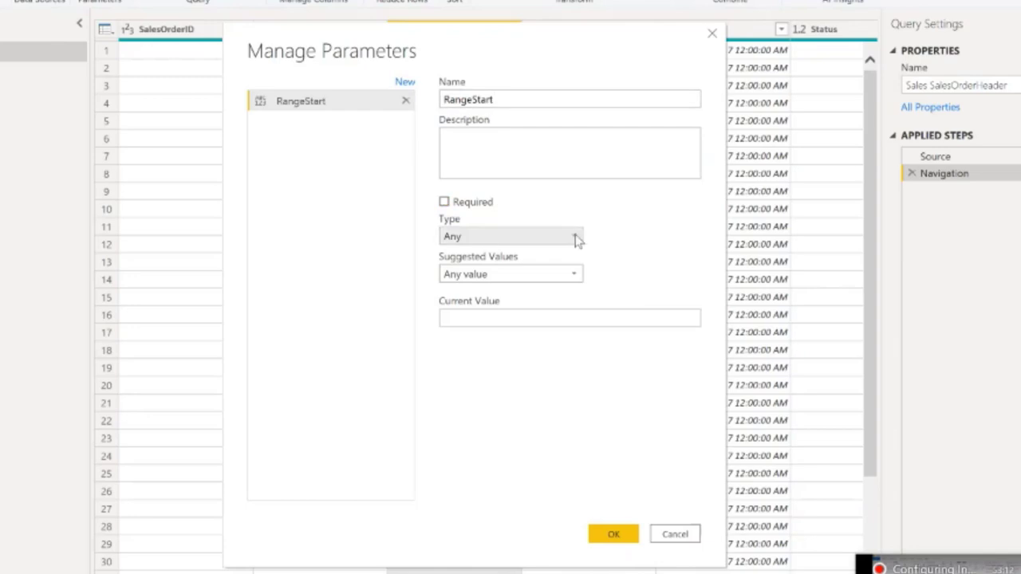
left_click(577, 236)
left_click(547, 287)
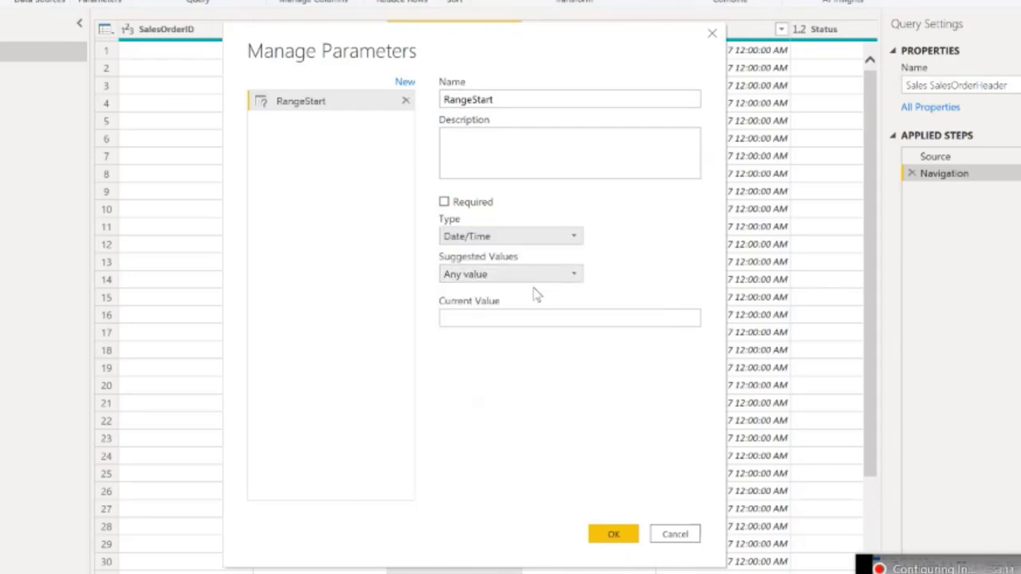
Set the current value of the RangeStart parameter to 06/01/2020.
left_click(523, 312)
type("06")
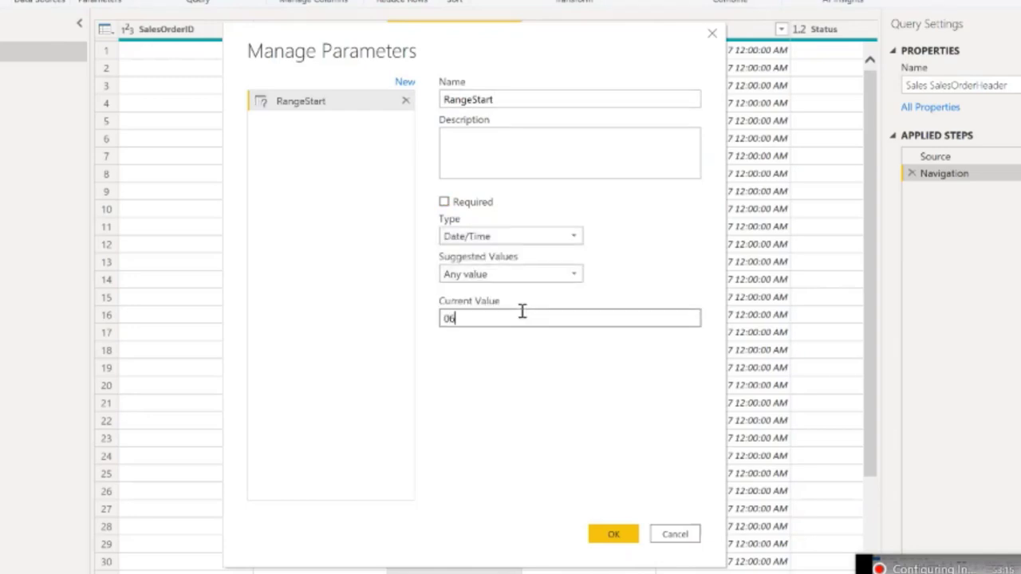
type("/01/2")
key("BackSpace")
type("1/2020")
Add a second non-required parameter named RangeEnd with the Date/Time type.
left_click(406, 81)
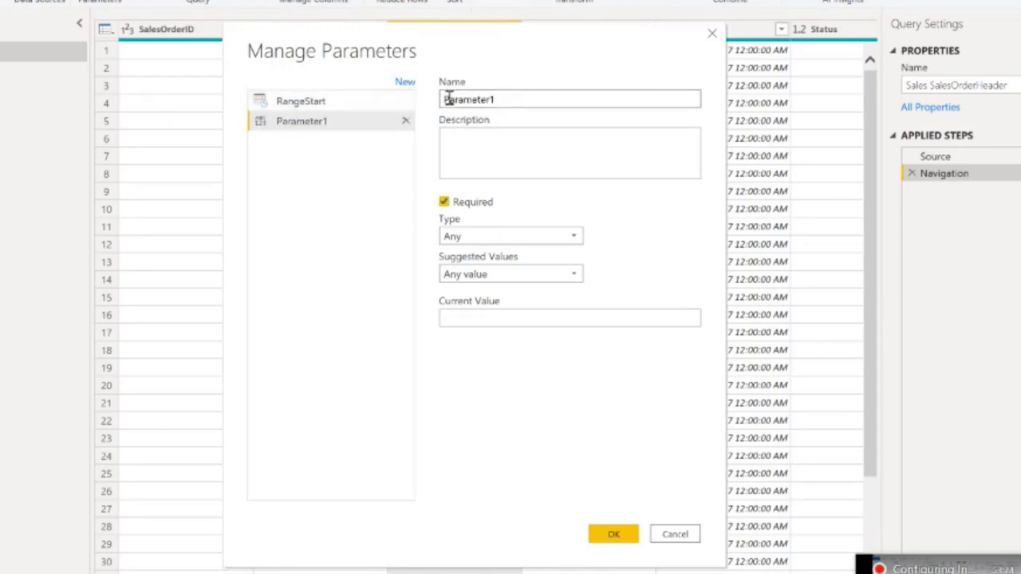
double_click(447, 99)
type("RangeEnd")
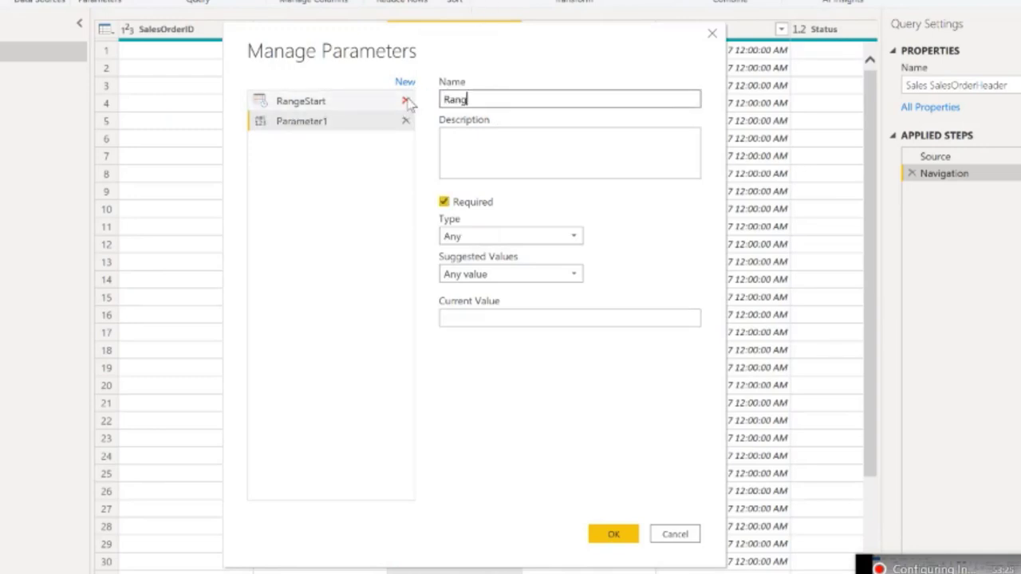
left_click(478, 205)
left_click(542, 237)
left_click(519, 290)
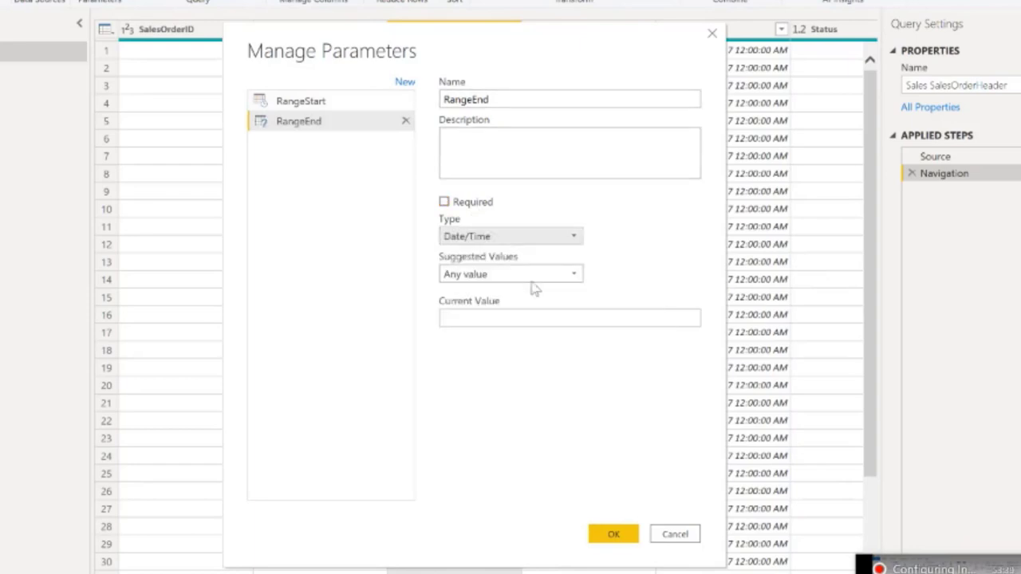
Set the current value of RangeEnd to 06/04/2020 and save both parameters.
left_click(524, 319)
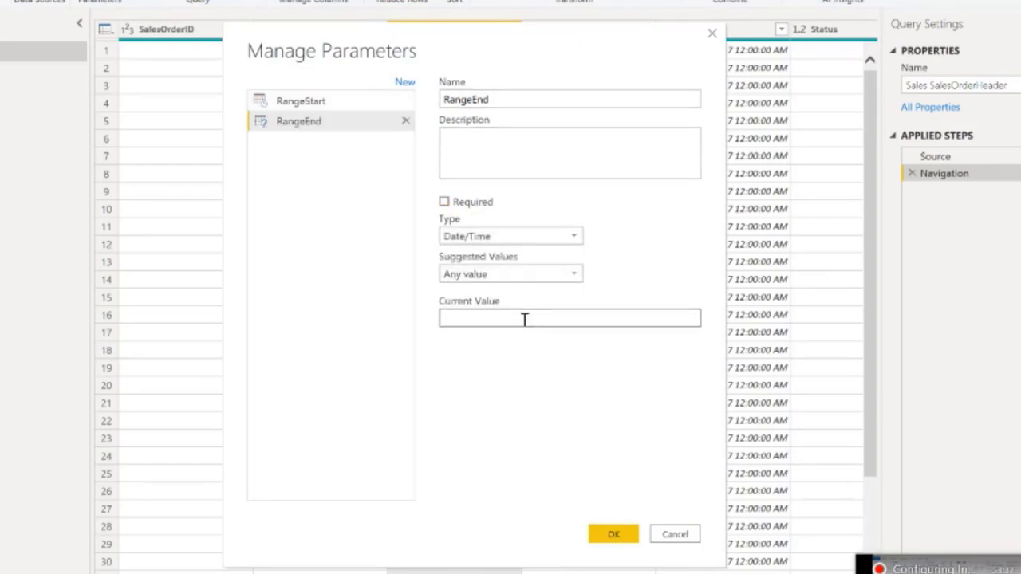
type("0604/2020")
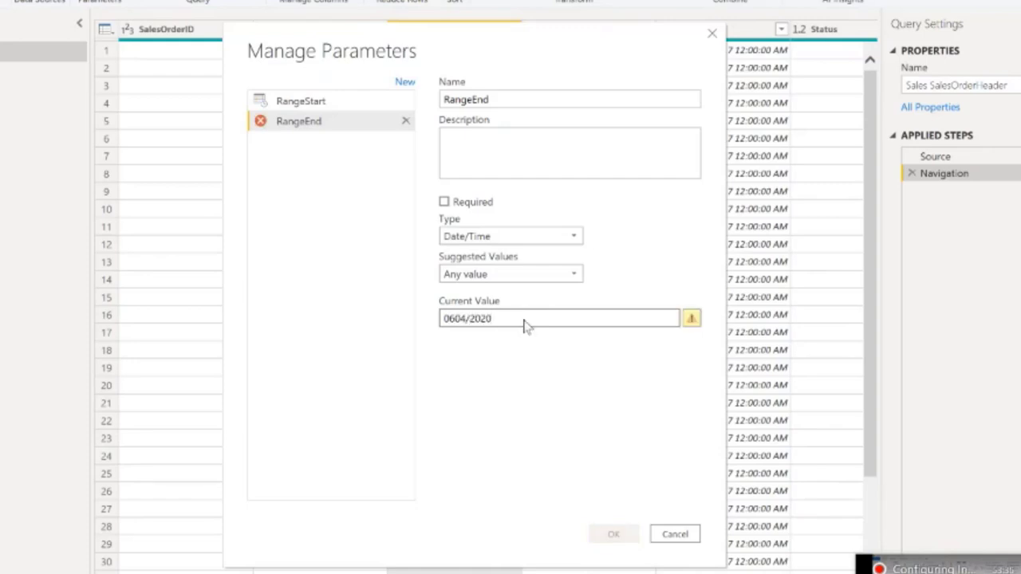
key("Left")
key("Left")
key("Left")
key("Left")
key("Left")
key("Left")
key("Left")
type("/")
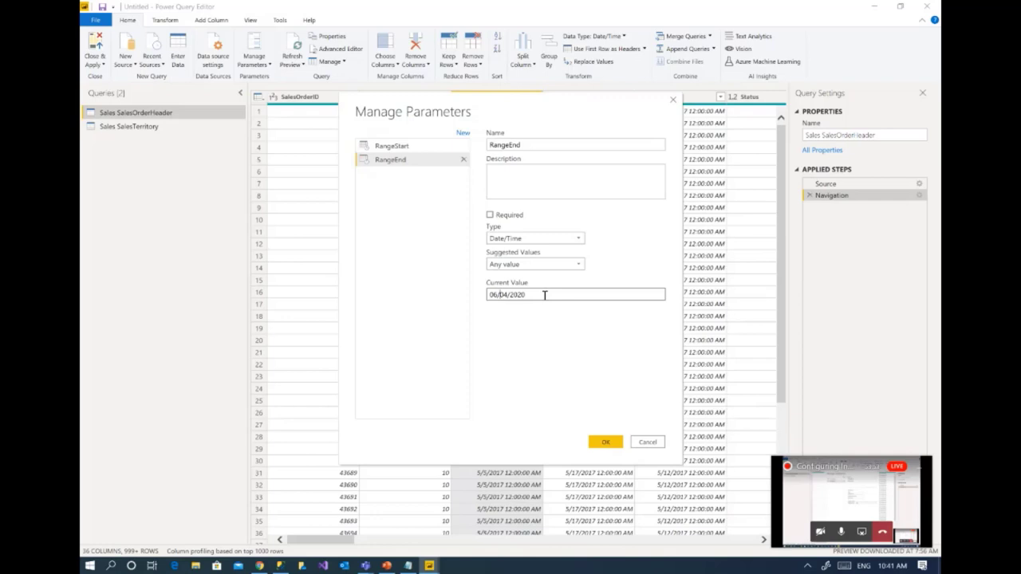
left_click(615, 443)
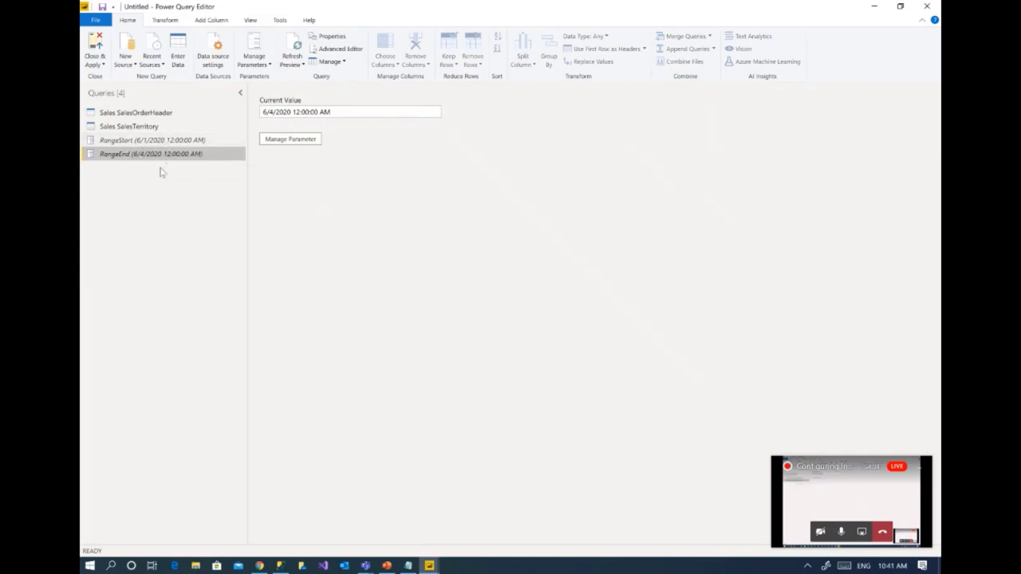
Start a custom filter on OrderDate in Sales SalesOrderHeader, keeping rows where the date is after or equal to the RangeStart parameter.
left_click(178, 115)
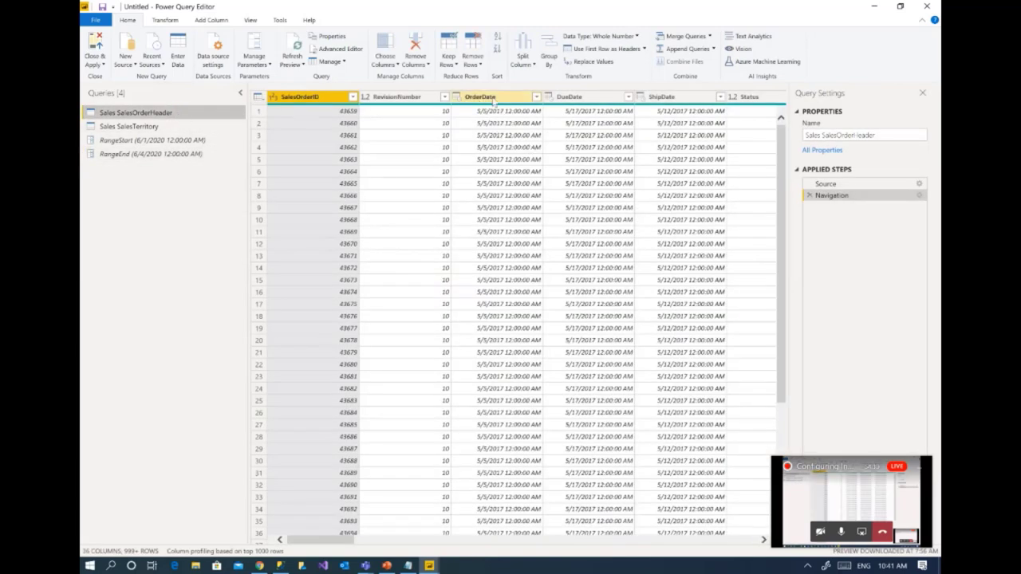
left_click(494, 98)
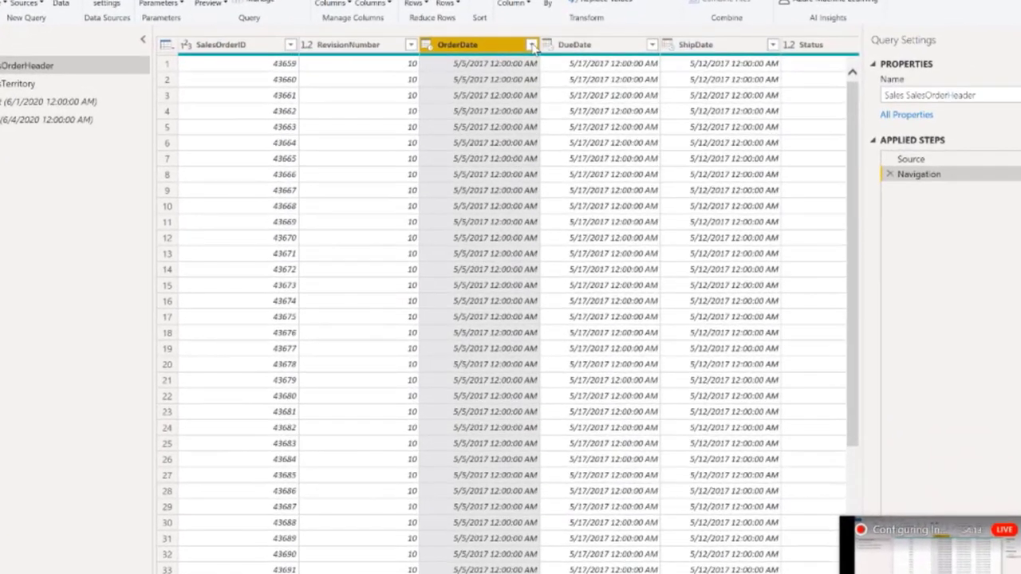
left_click(532, 47)
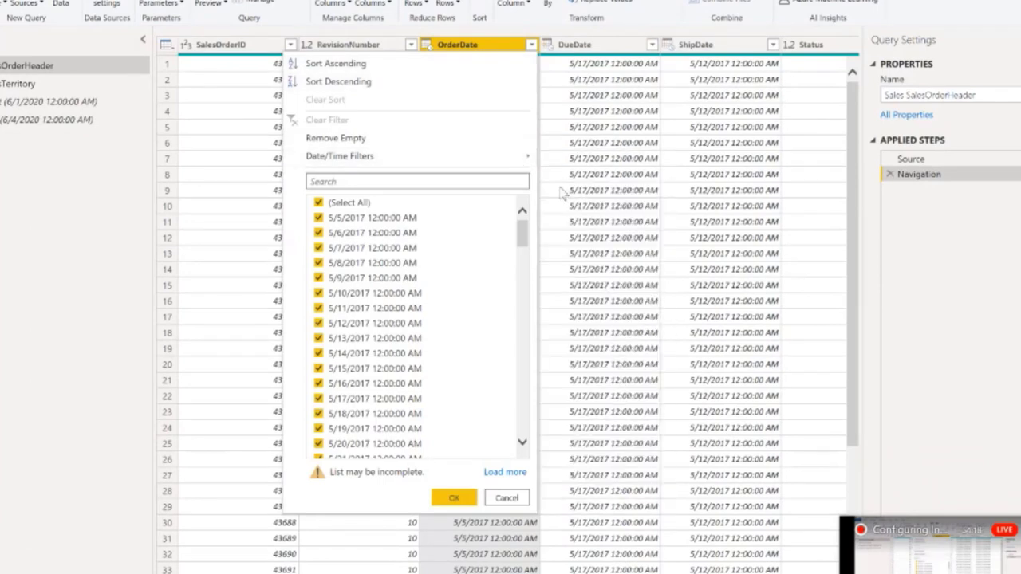
mouse_move(526, 158)
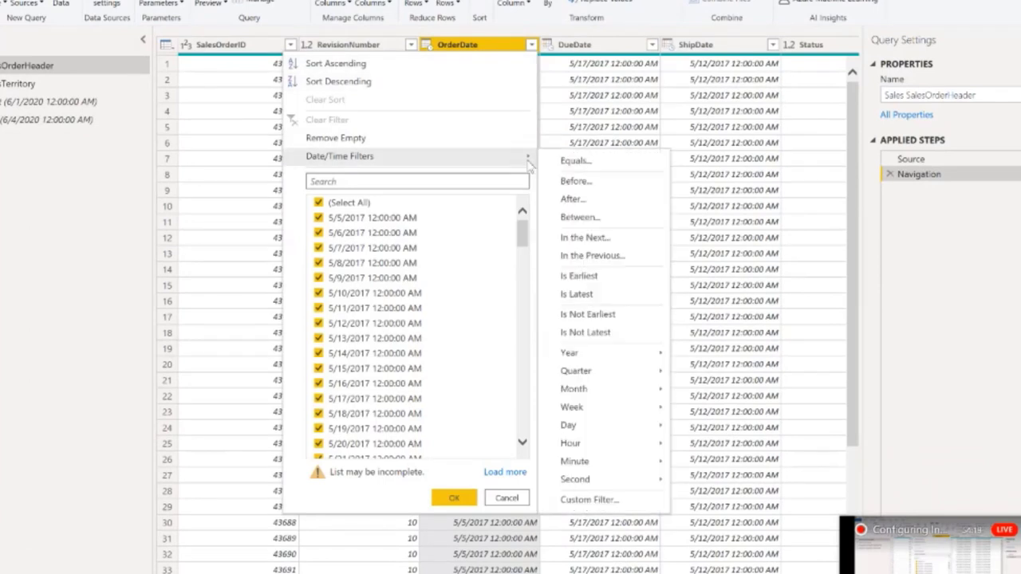
left_click(611, 501)
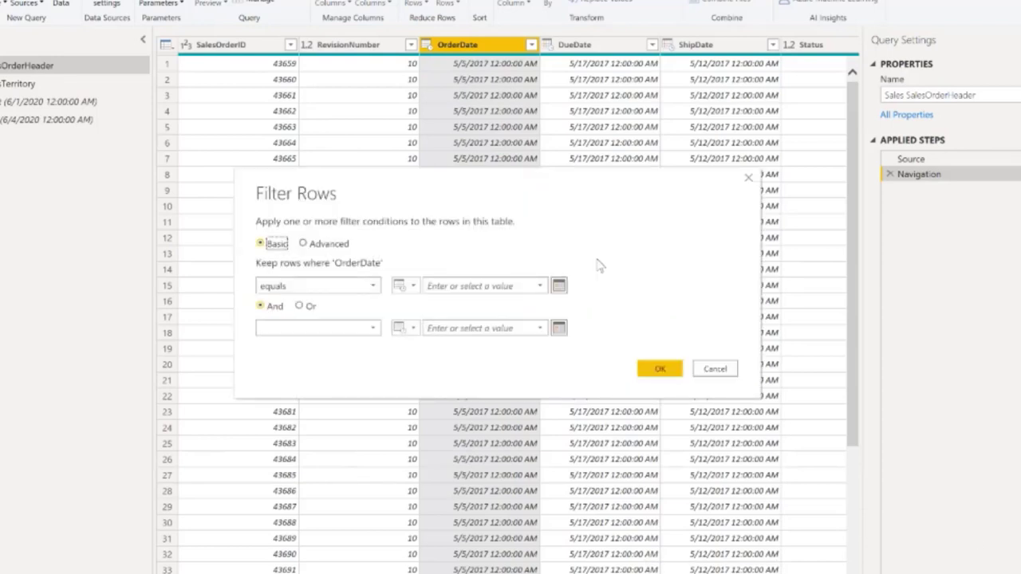
left_click(364, 288)
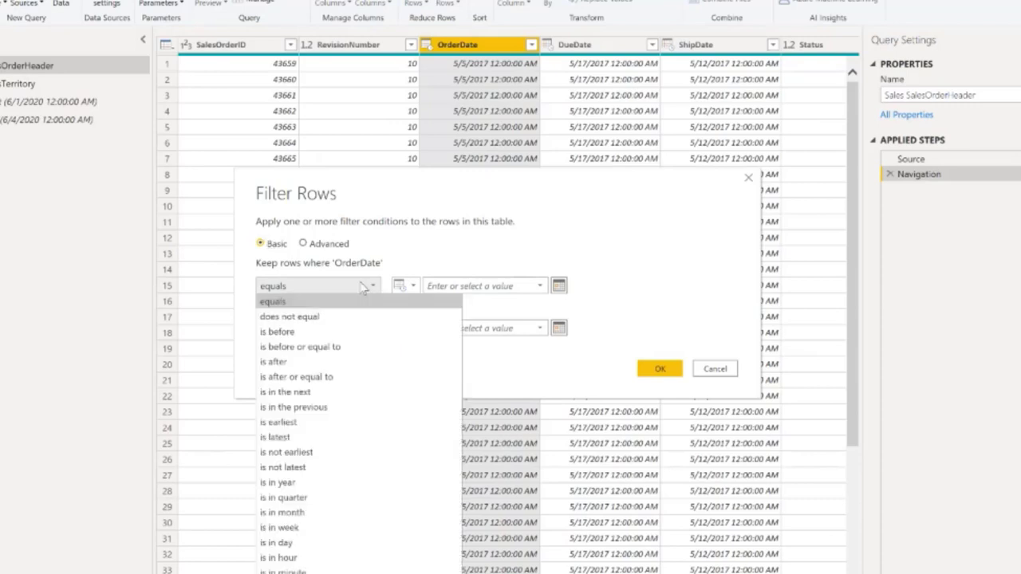
left_click(344, 378)
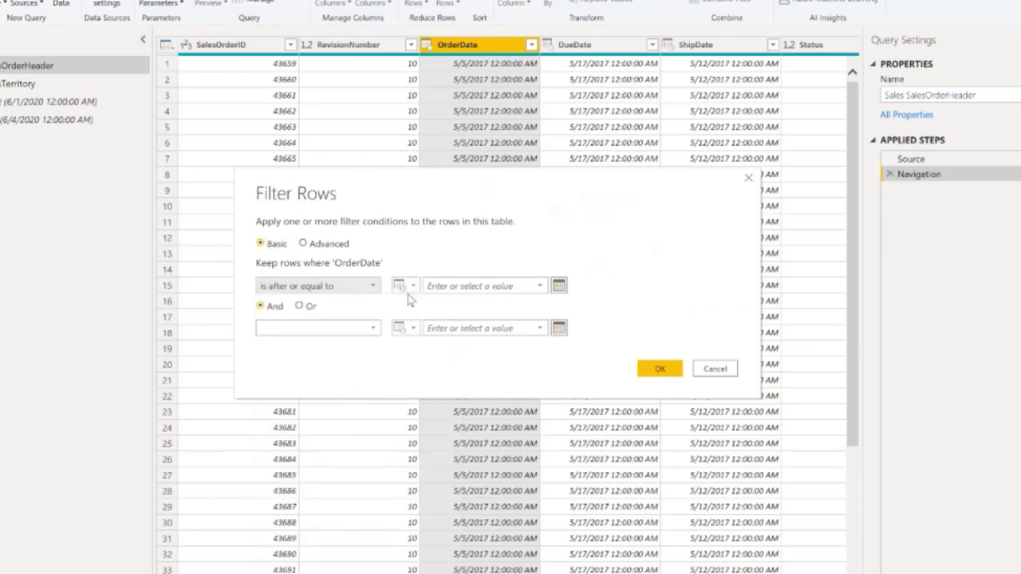
left_click(504, 287)
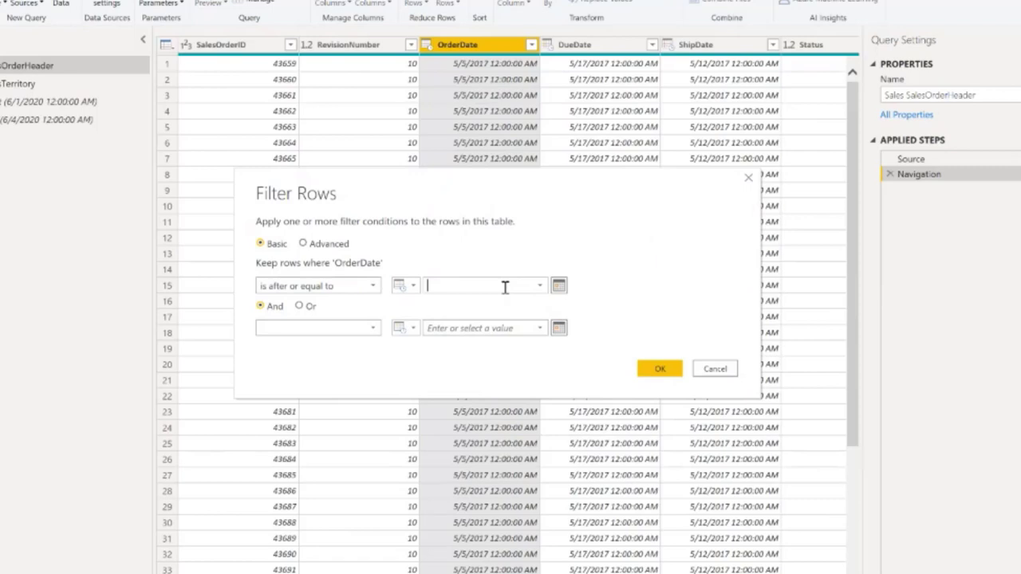
left_click(406, 285)
left_click(432, 315)
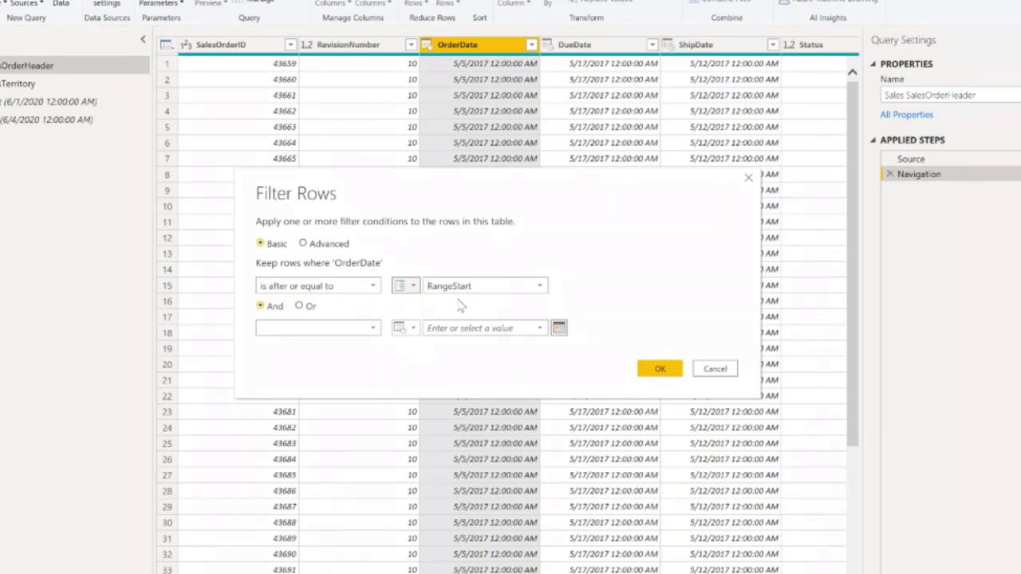
Add the And condition that OrderDate is before the RangeEnd parameter, and apply the row filter.
left_click(355, 328)
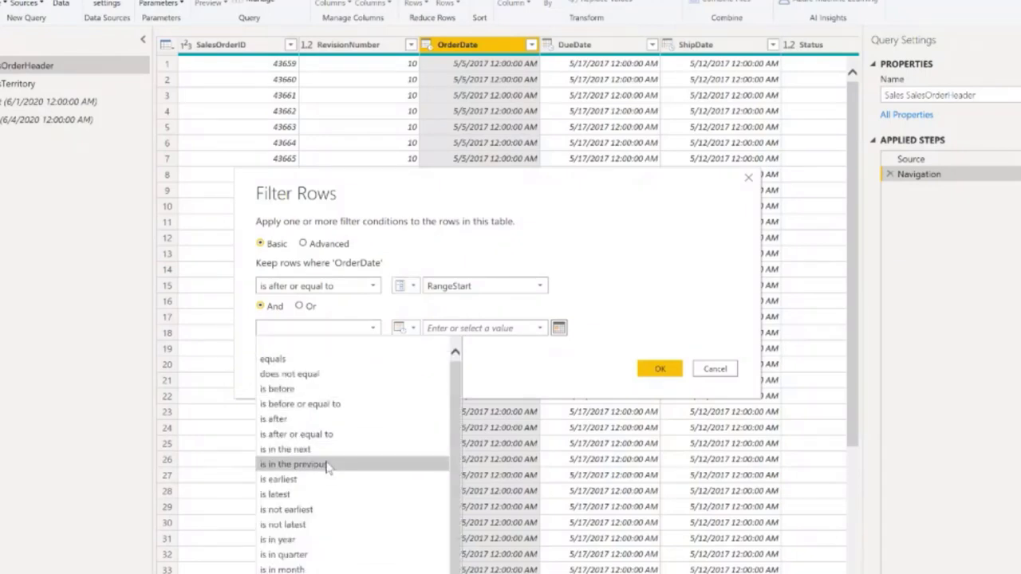
left_click(319, 389)
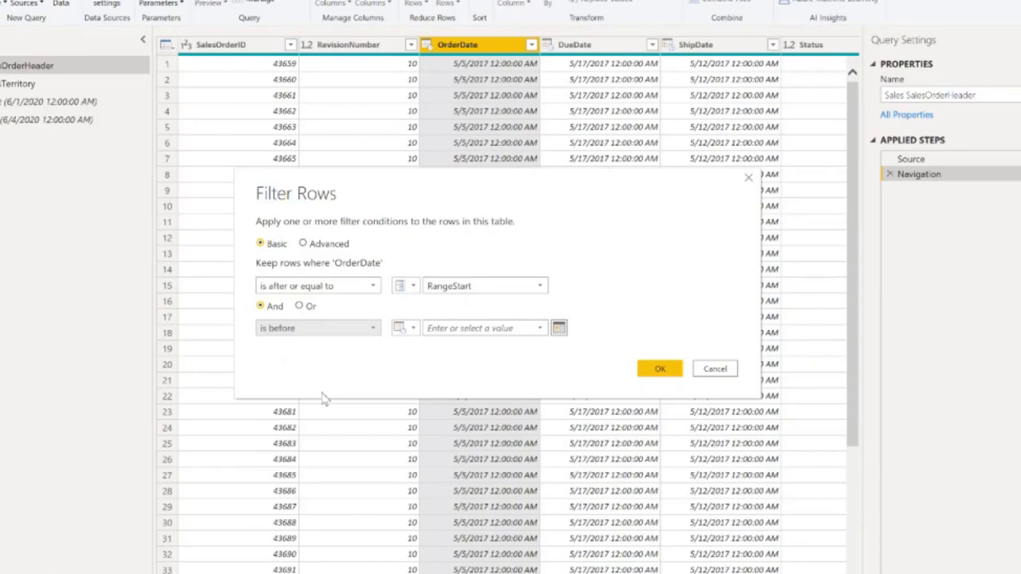
left_click(406, 328)
left_click(423, 358)
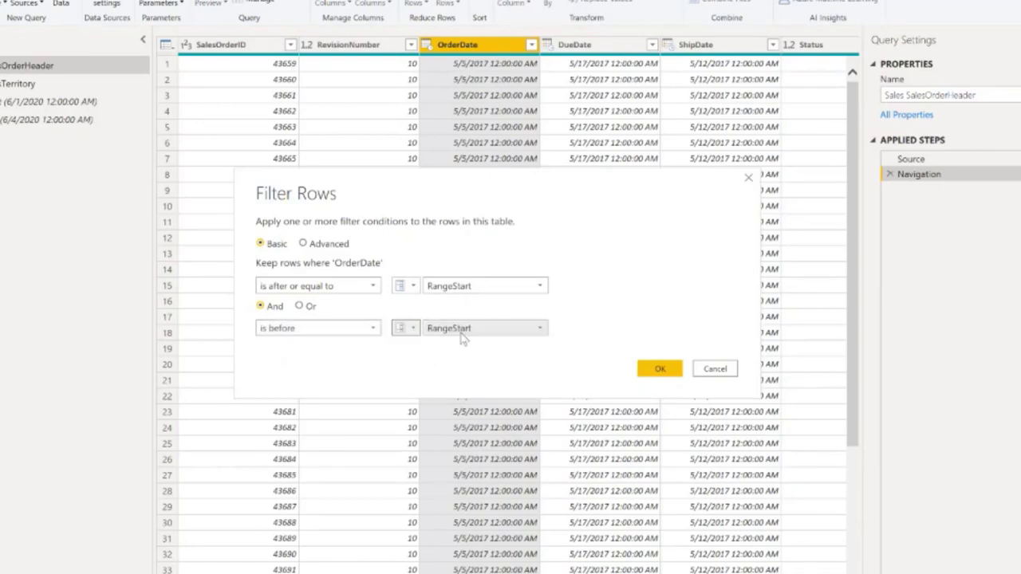
left_click(466, 333)
left_click(494, 359)
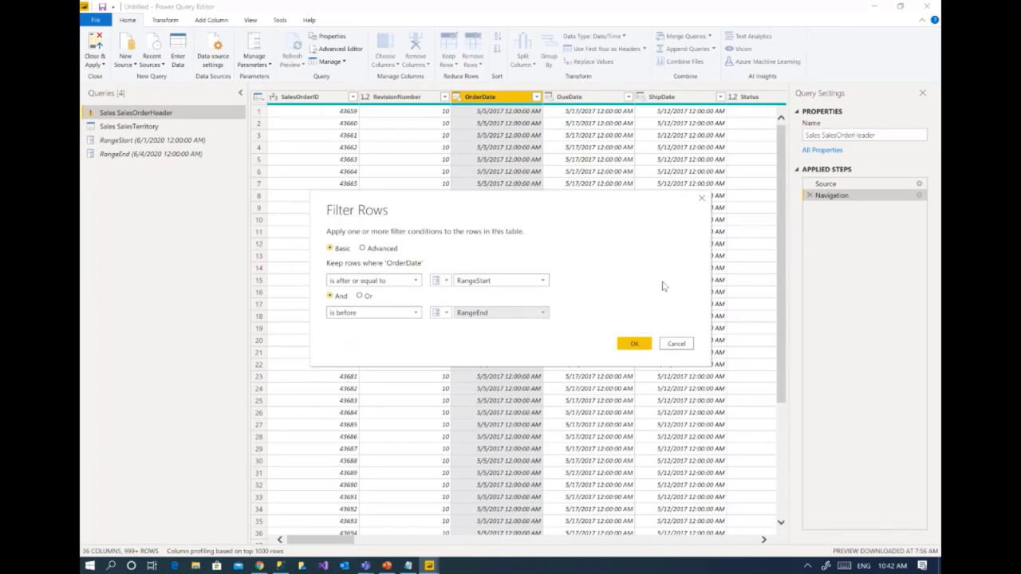
left_click(634, 342)
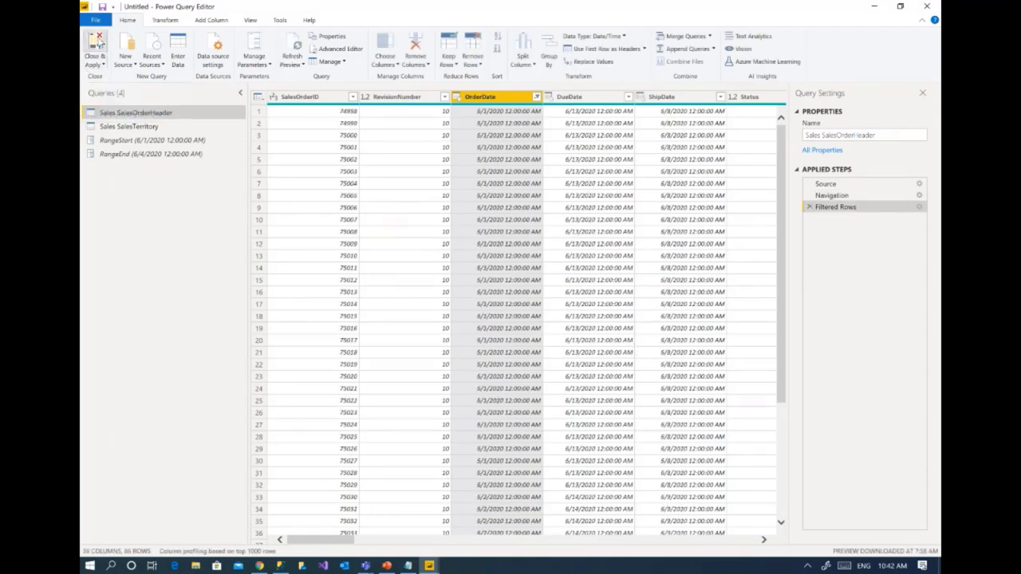
Load the queries into the report and arrange the SalesOrderHeader and SalesTerritory tables side by side in the model diagram.
left_click(96, 44)
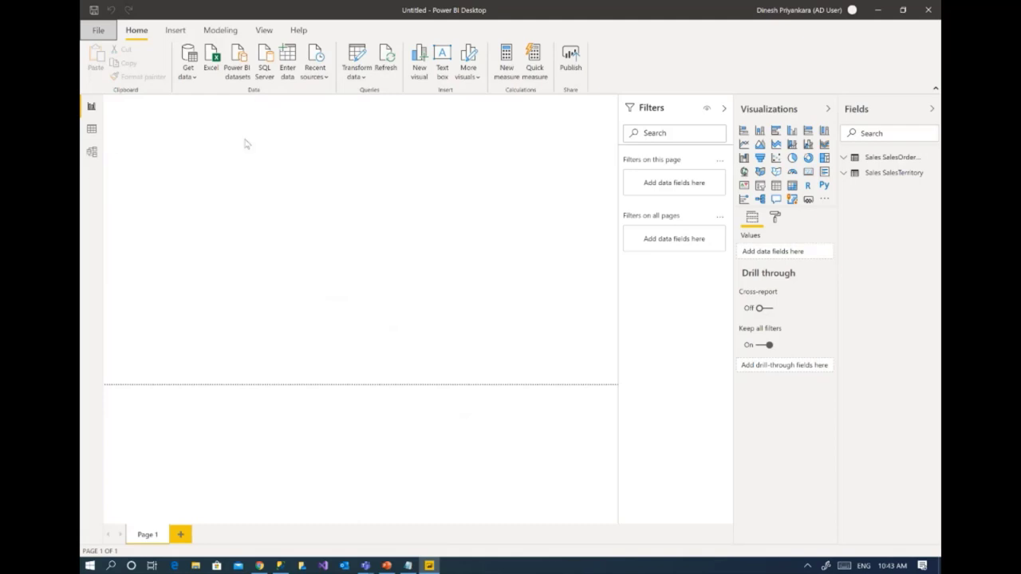
left_click(92, 151)
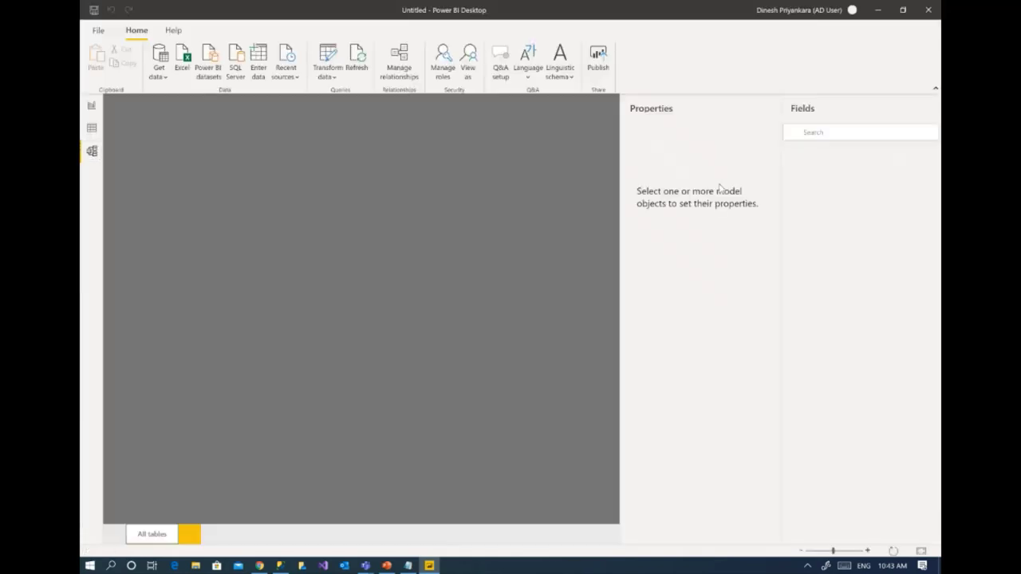
left_click(767, 109)
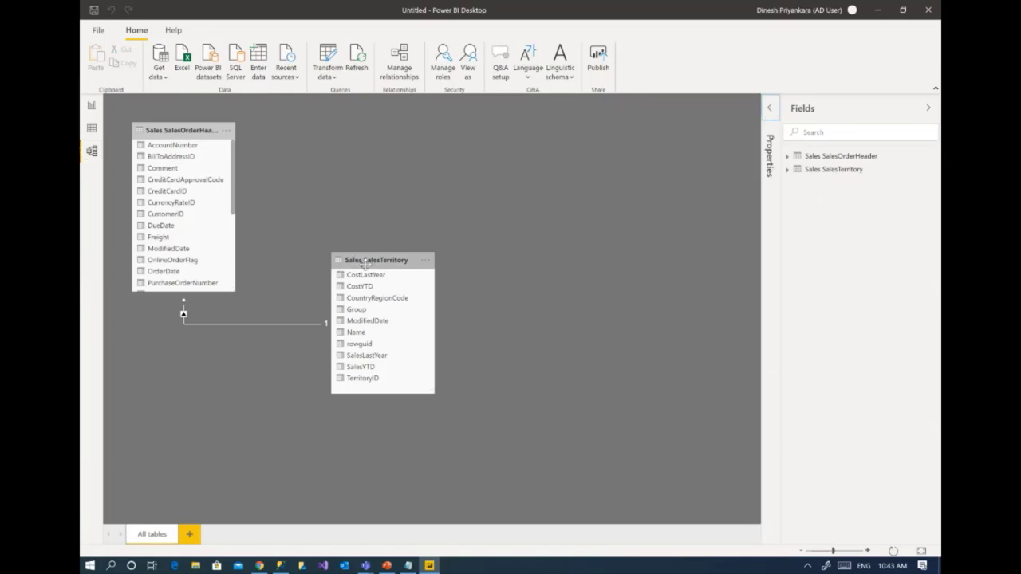
left_click_drag(364, 263, 402, 234)
left_click_drag(209, 130, 214, 186)
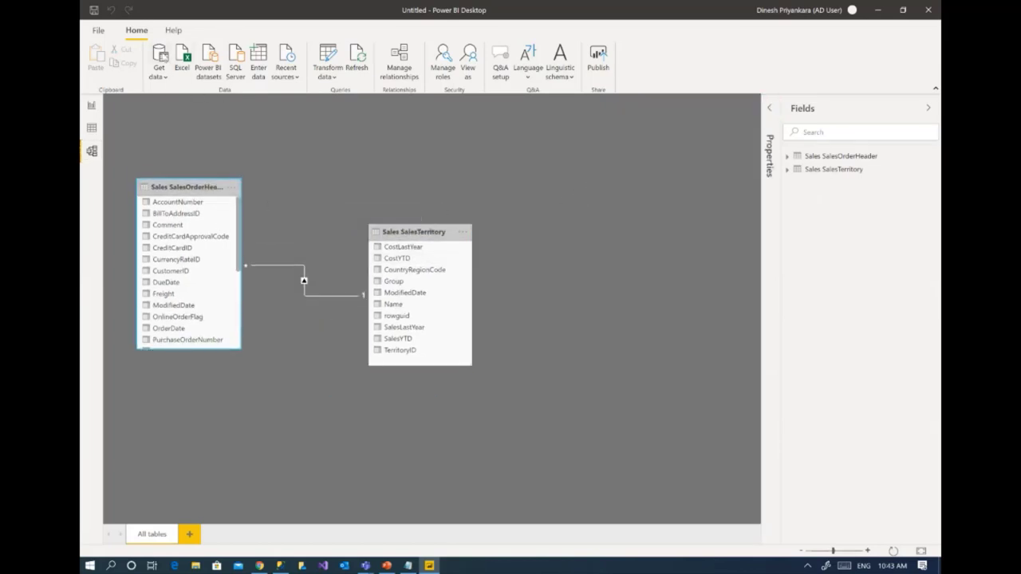
Connect to Power BI dataflows as an additional Power Platform data source.
left_click(164, 49)
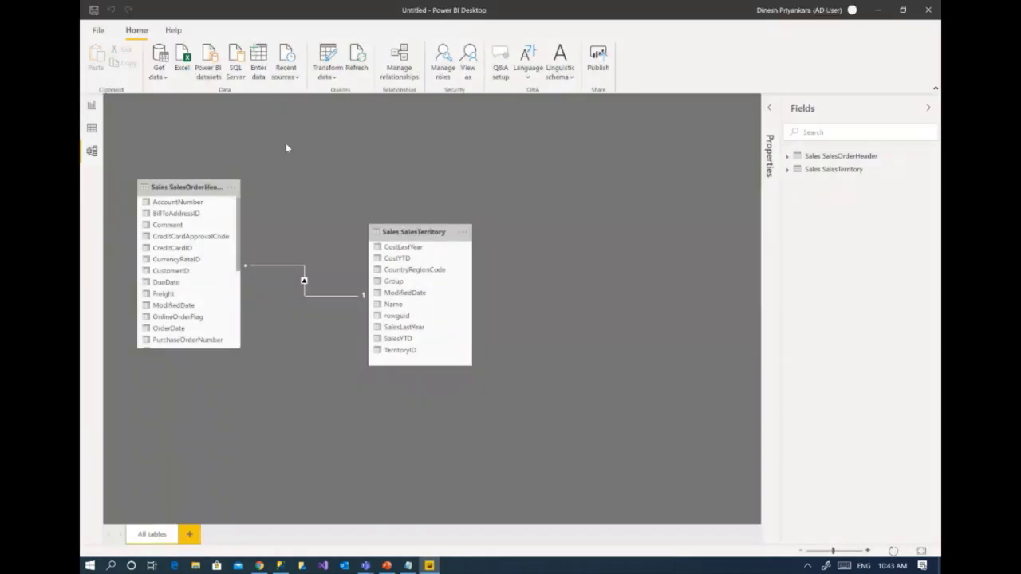
left_click(414, 206)
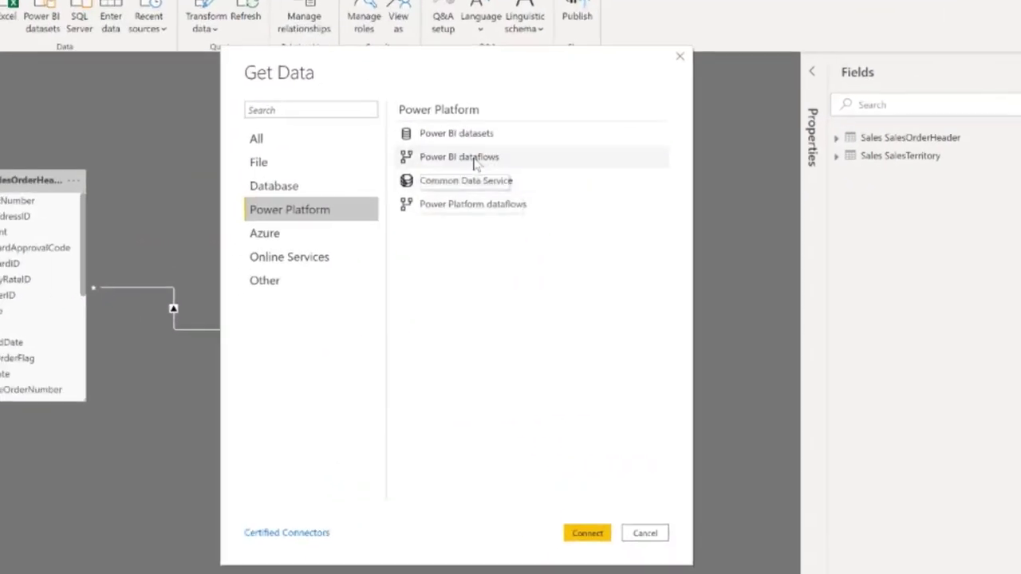
left_click(474, 160)
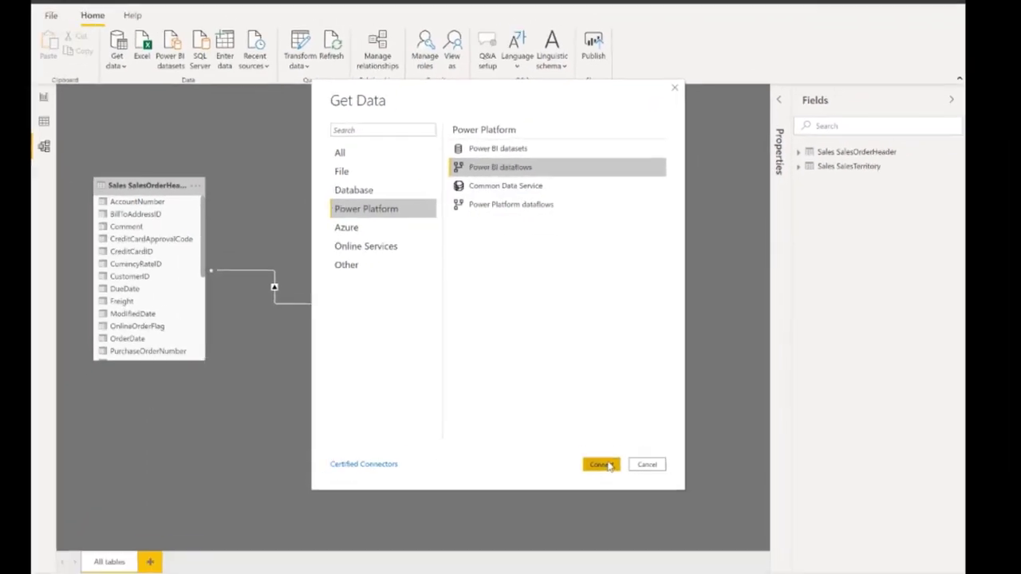
left_click(585, 569)
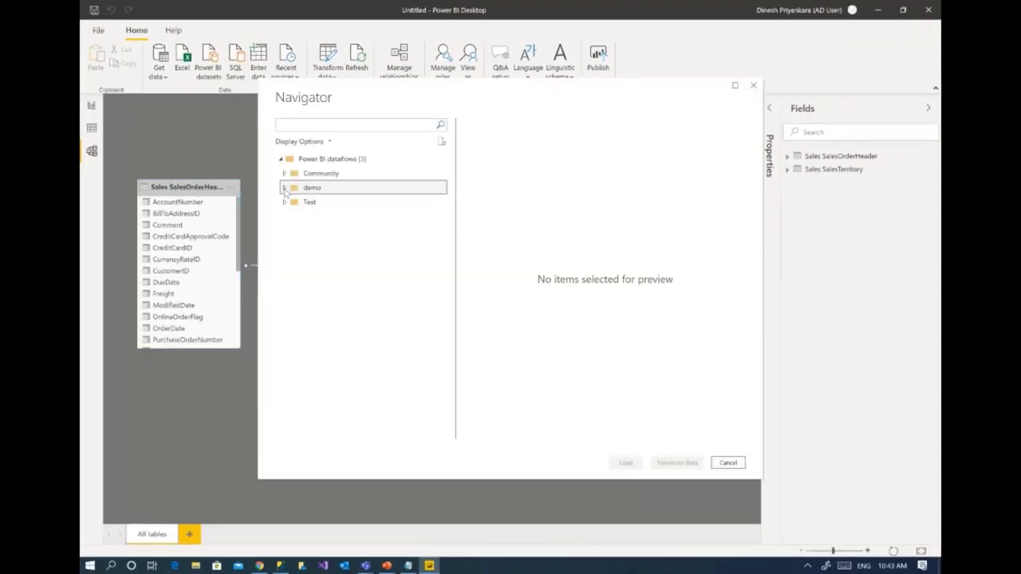
Load the Dates entity from Dataflow for Common Entities in the demo workspace into the model.
left_click(284, 188)
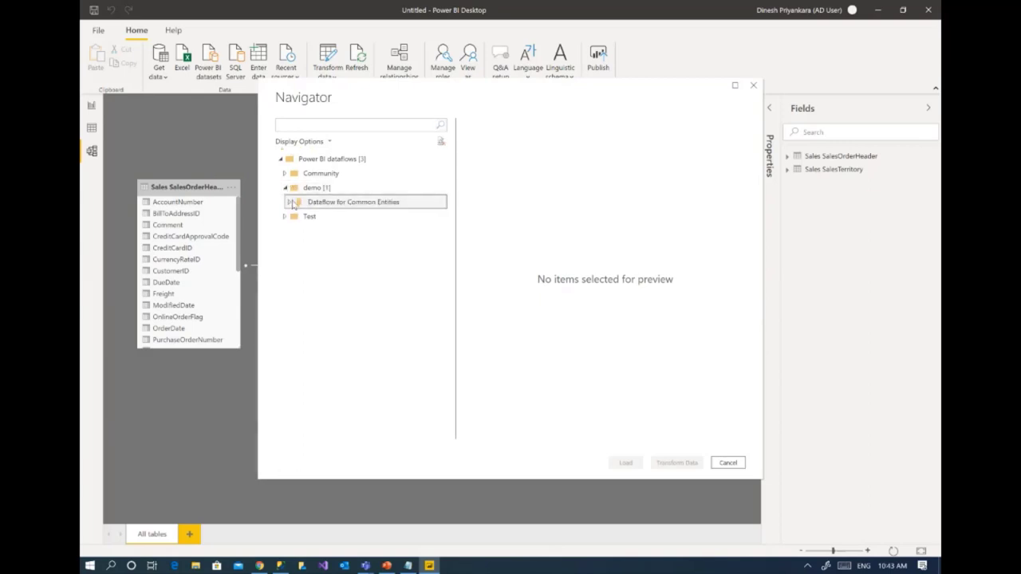
left_click(291, 203)
left_click(302, 216)
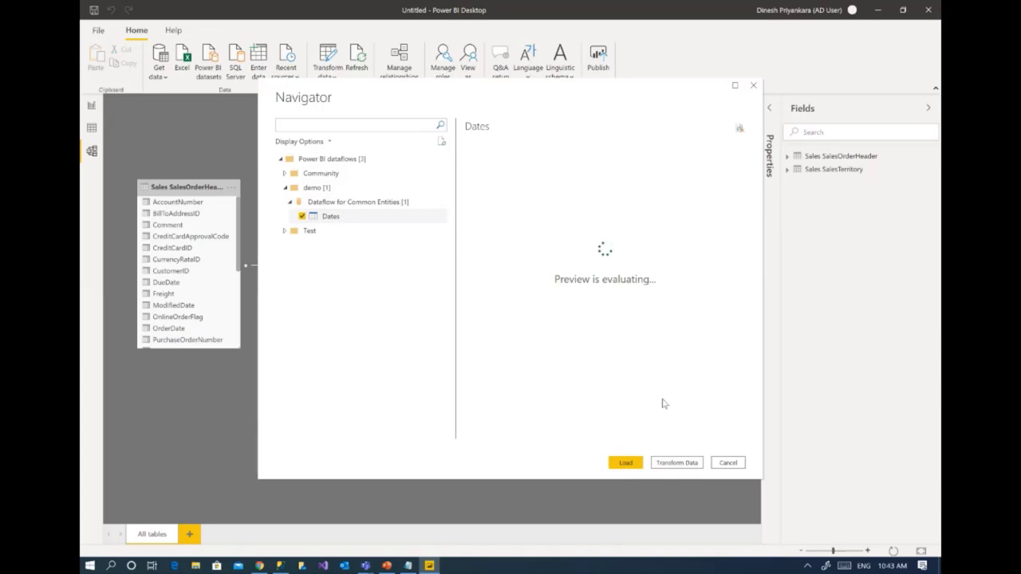
left_click(626, 464)
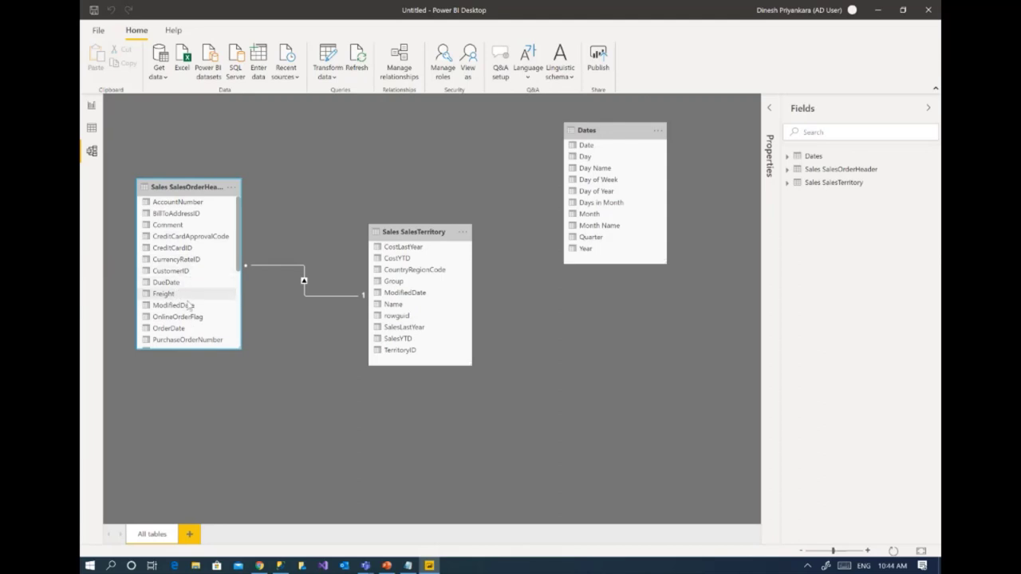
Create a relationship between OrderDate in Sales SalesOrderHeader and Date in the Dates table.
left_click_drag(184, 329, 590, 157)
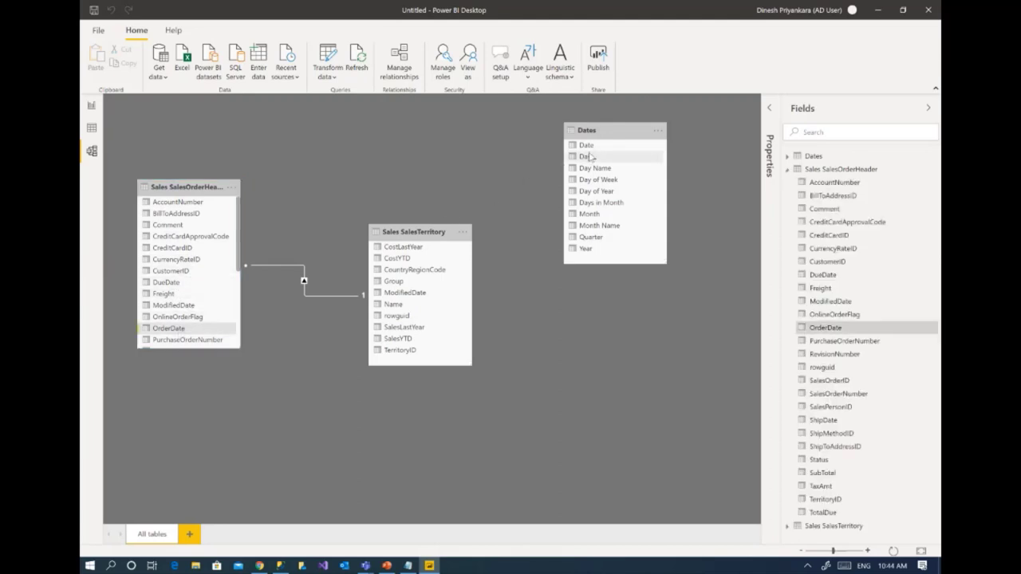
left_click(250, 285)
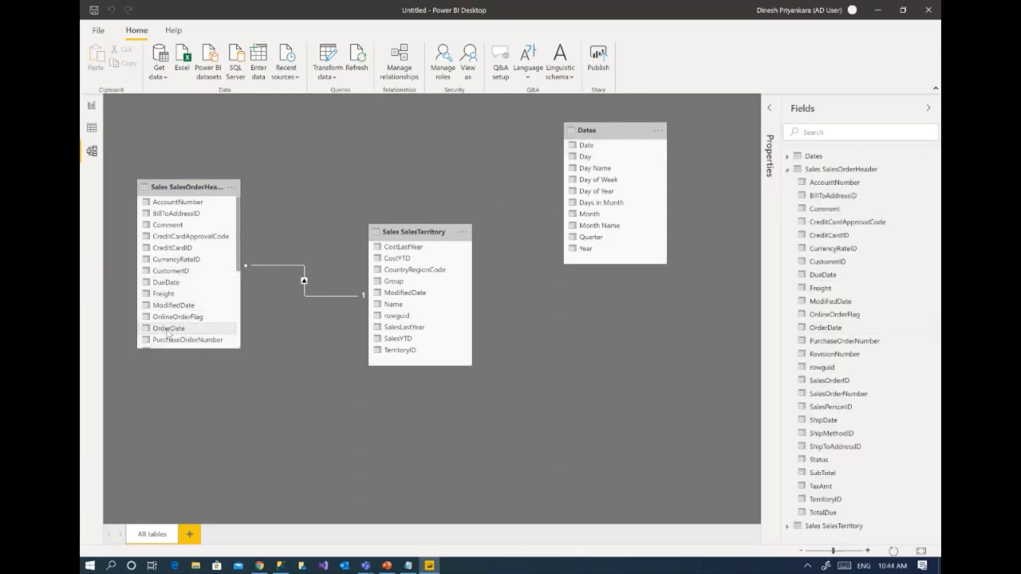
left_click_drag(169, 335, 586, 148)
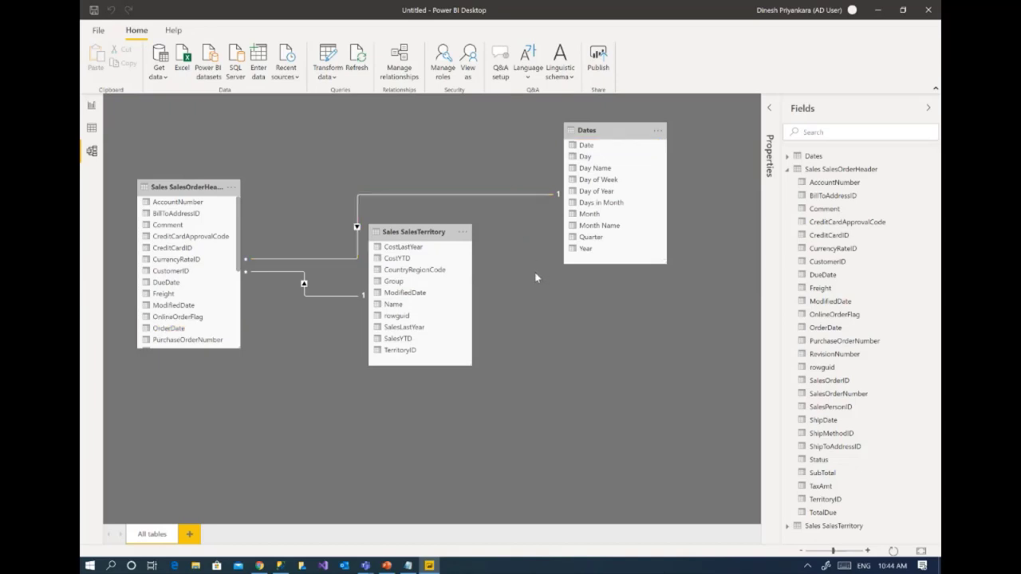
Mark the Dates table as a date table, using Date as its date column.
left_click(92, 128)
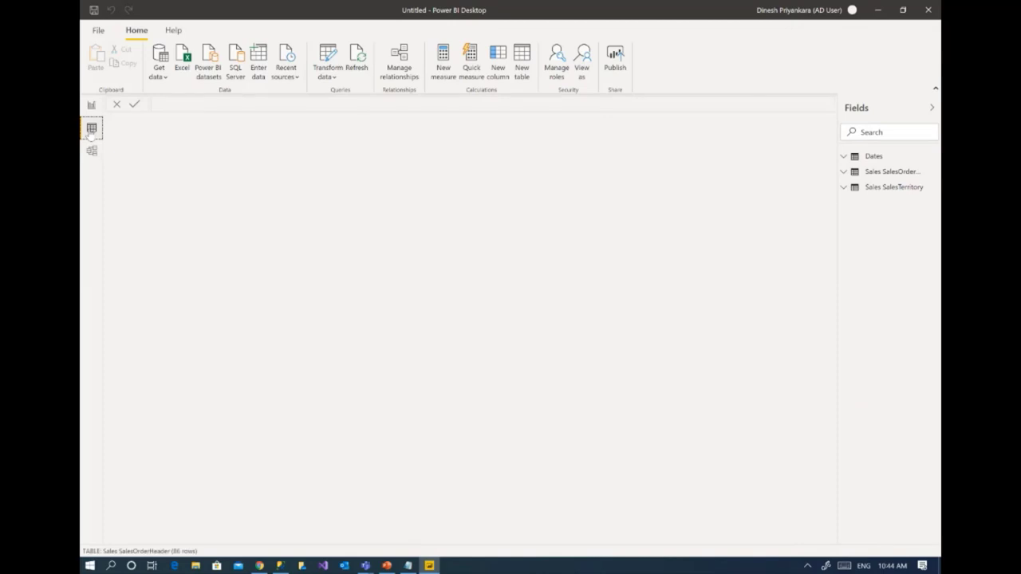
left_click(871, 158)
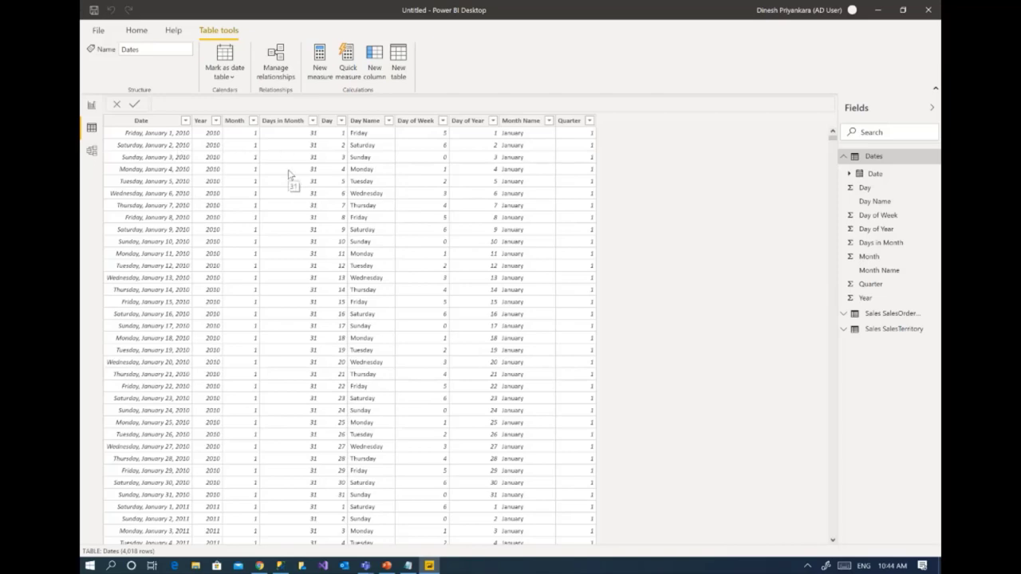
left_click(225, 71)
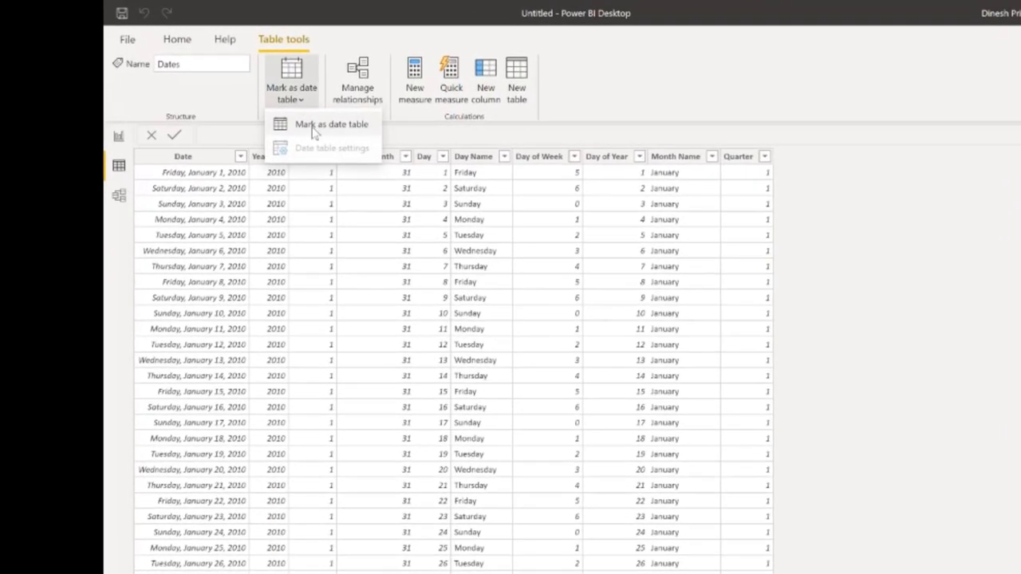
left_click(314, 132)
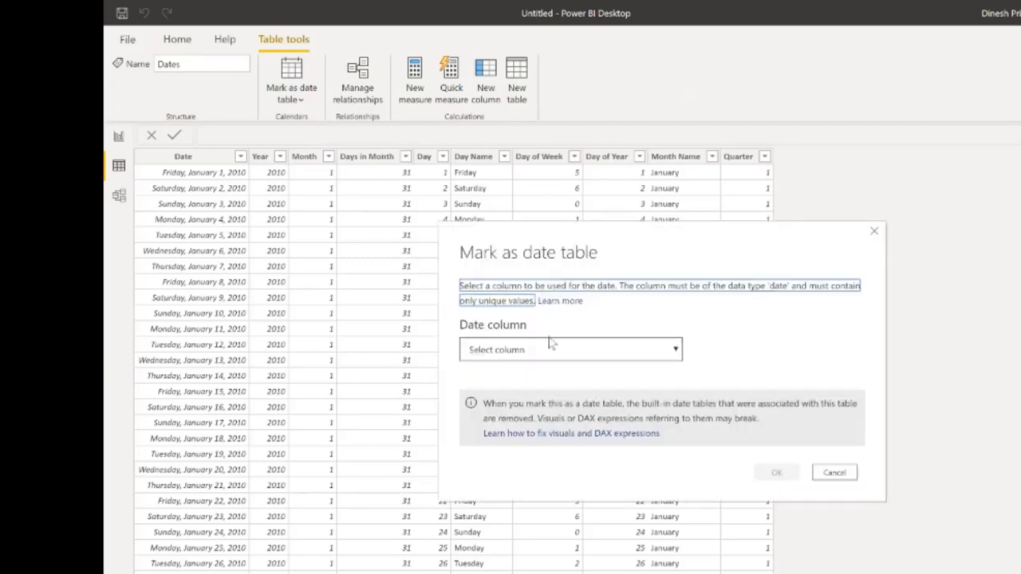
left_click(552, 349)
left_click(531, 399)
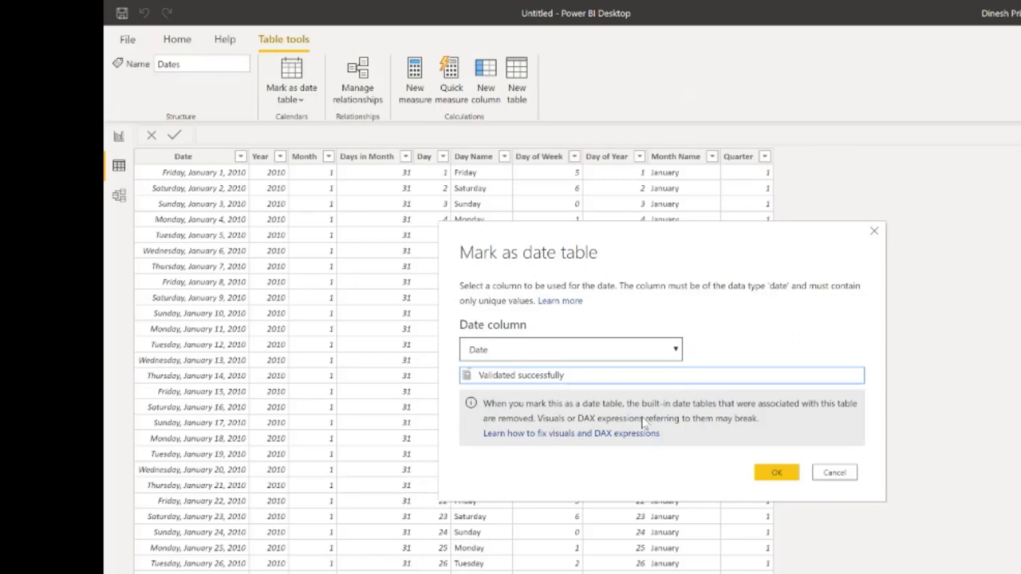
left_click(774, 474)
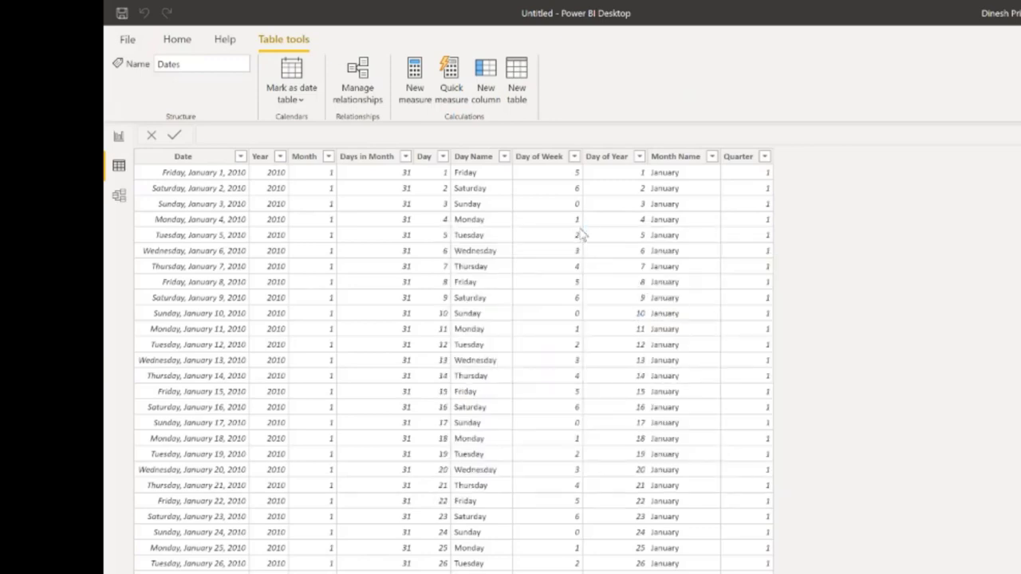
Sort the Month Name column of the Dates table by the Month column.
left_click(684, 160)
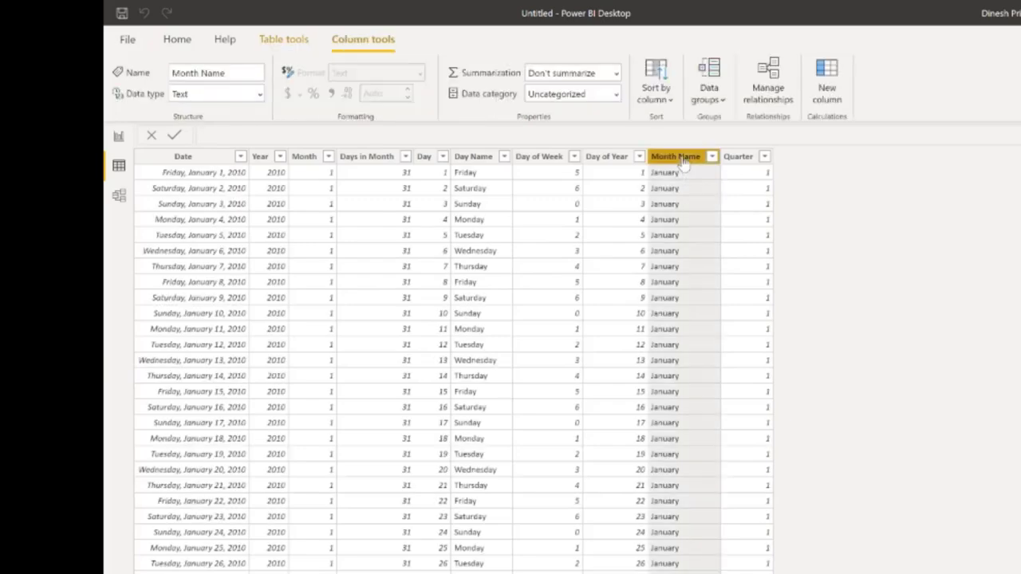
left_click(670, 99)
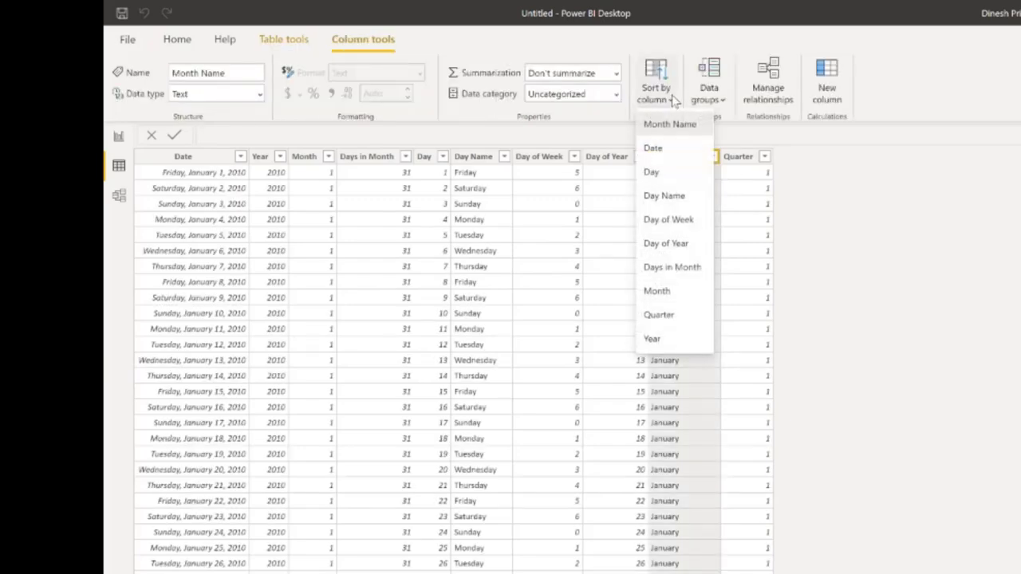
left_click(676, 292)
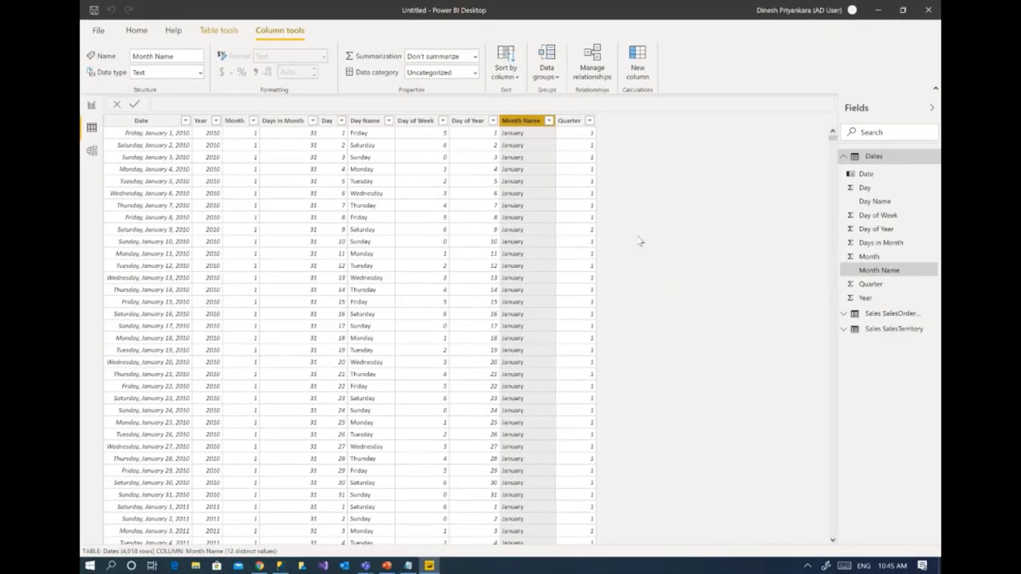
Add a clustered column chart to the report page with Month Name on its axis, and enlarge it.
left_click(92, 107)
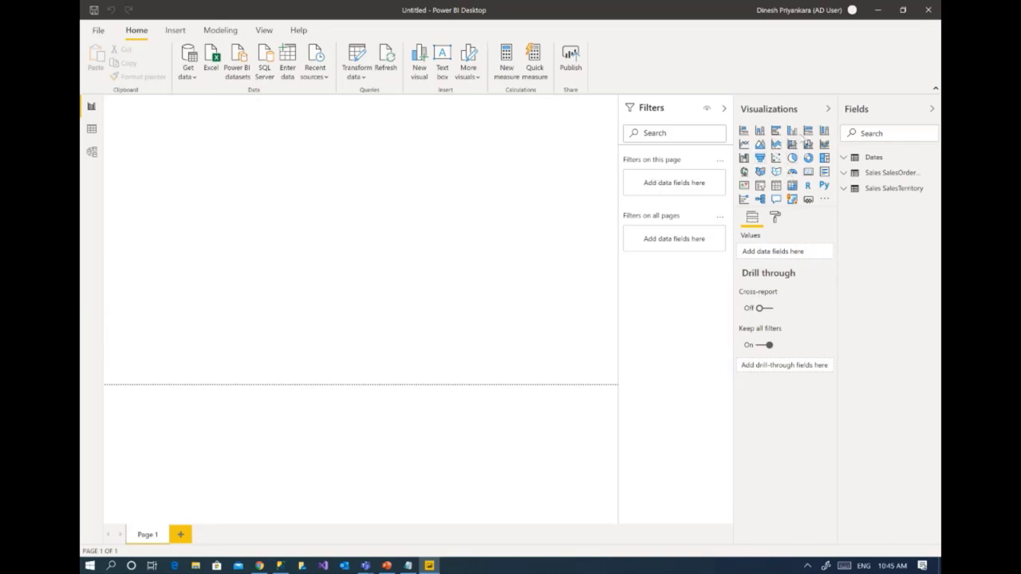
left_click(792, 133)
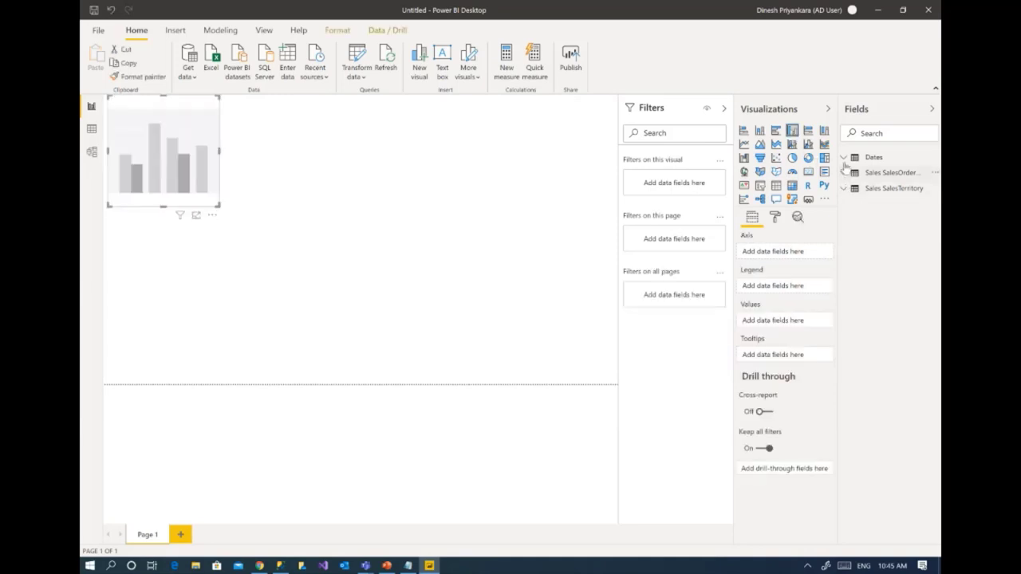
left_click(844, 158)
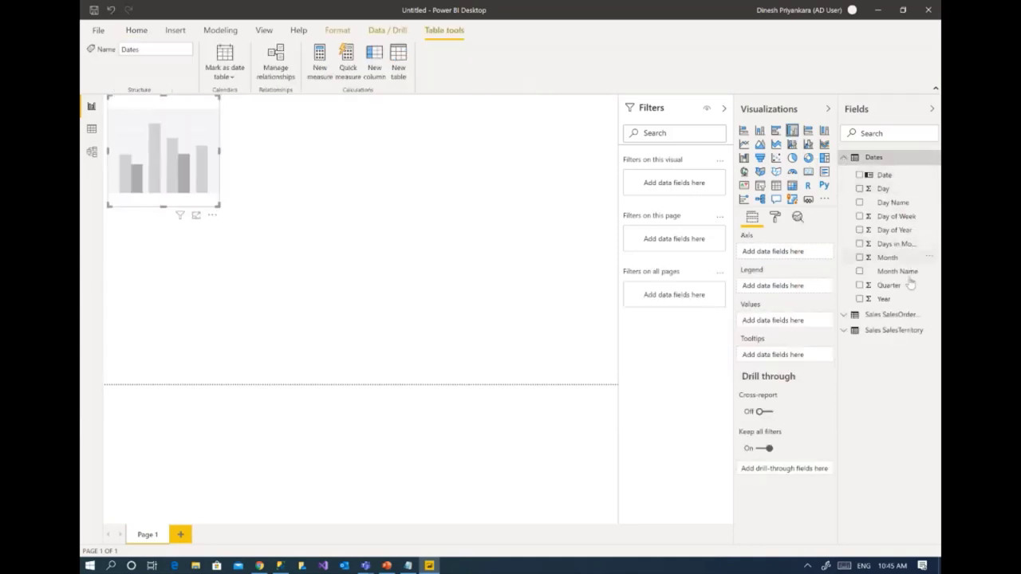
left_click_drag(897, 271, 802, 256)
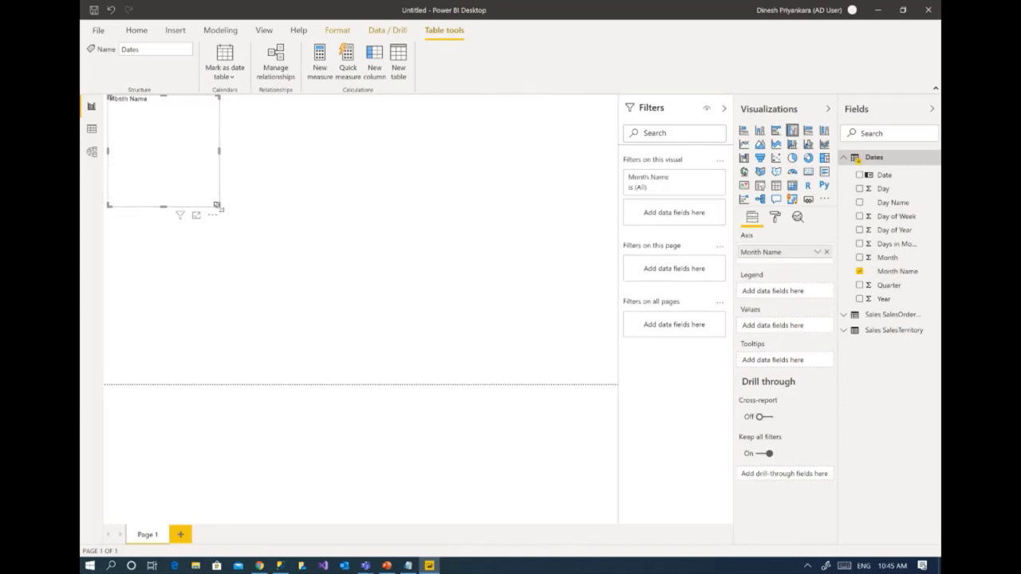
left_click_drag(219, 206, 339, 258)
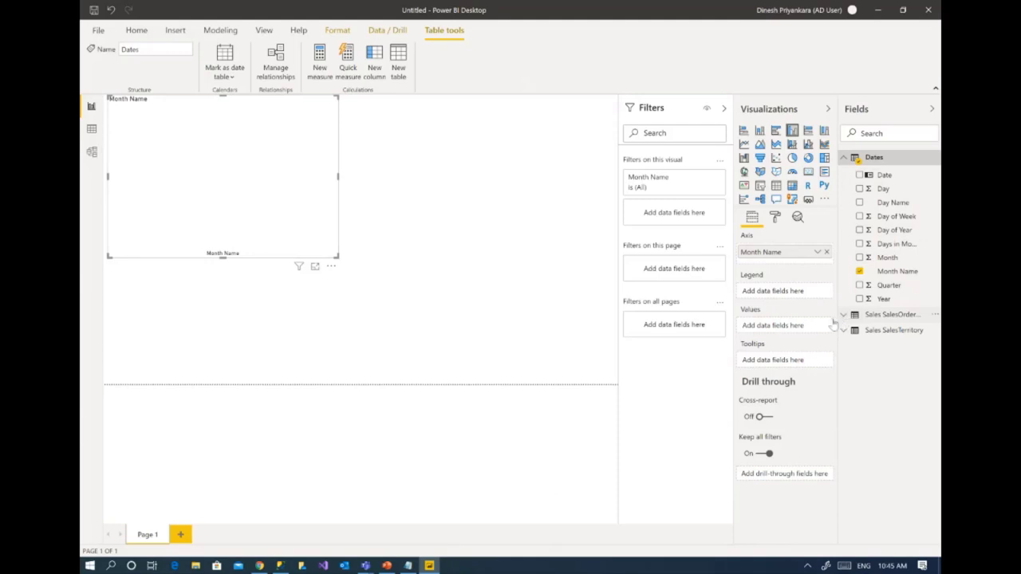
Add SubTotal from Sales SalesOrderHeader as the column chart's values, then move the chart slightly down and reduce its height.
left_click(845, 317)
scroll(897, 403, "down", 3)
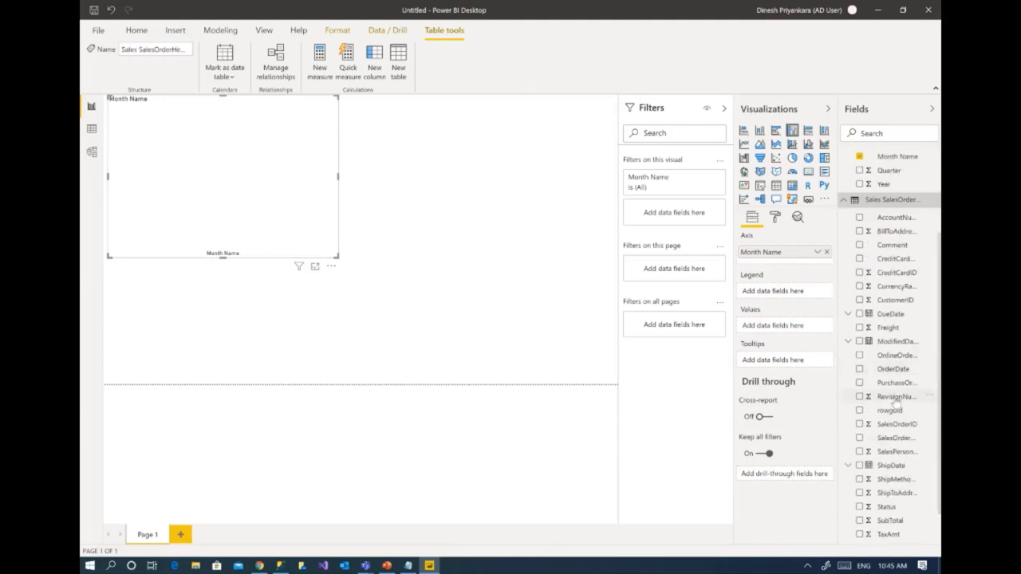
left_click_drag(890, 520, 801, 329)
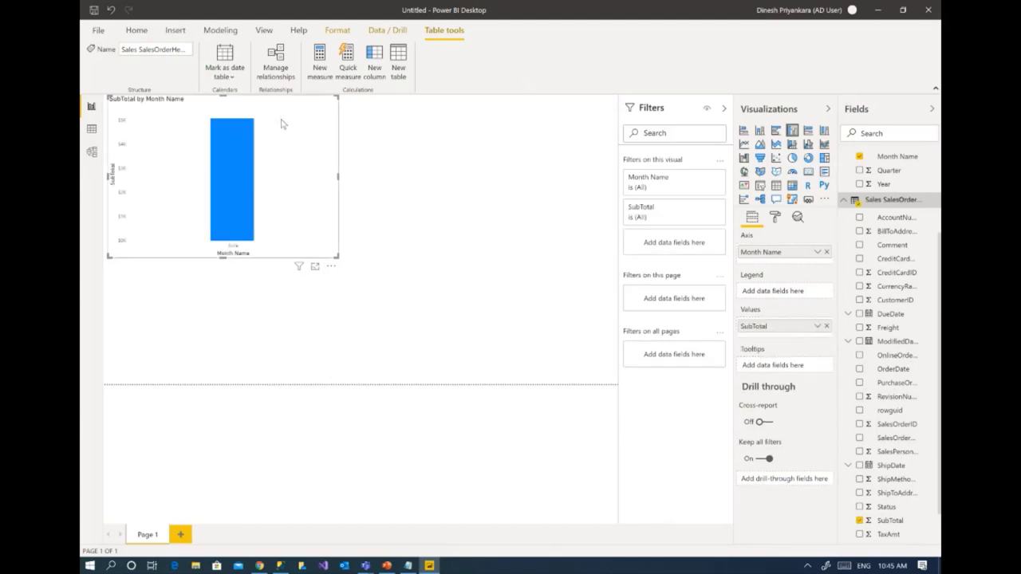
left_click_drag(282, 120, 283, 122)
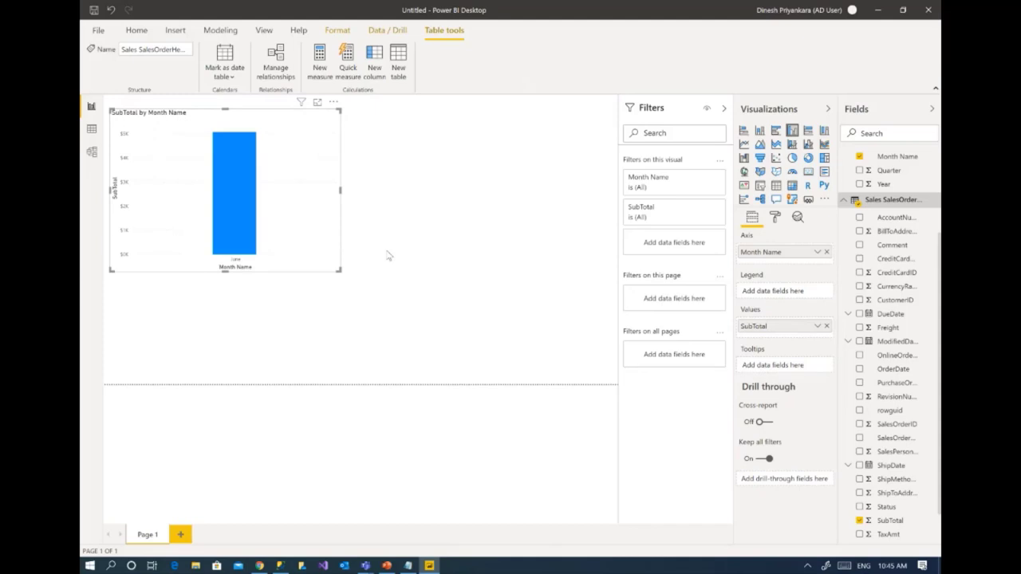
left_click_drag(340, 271, 338, 241)
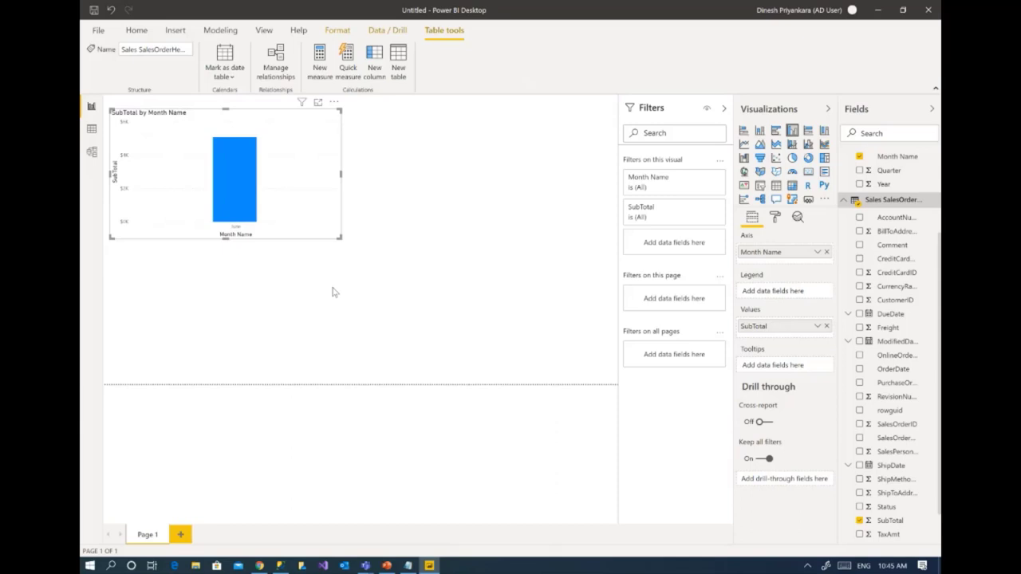
Add a table visual below the column chart and show Date from the Dates table in it.
left_click(382, 282)
left_click(776, 186)
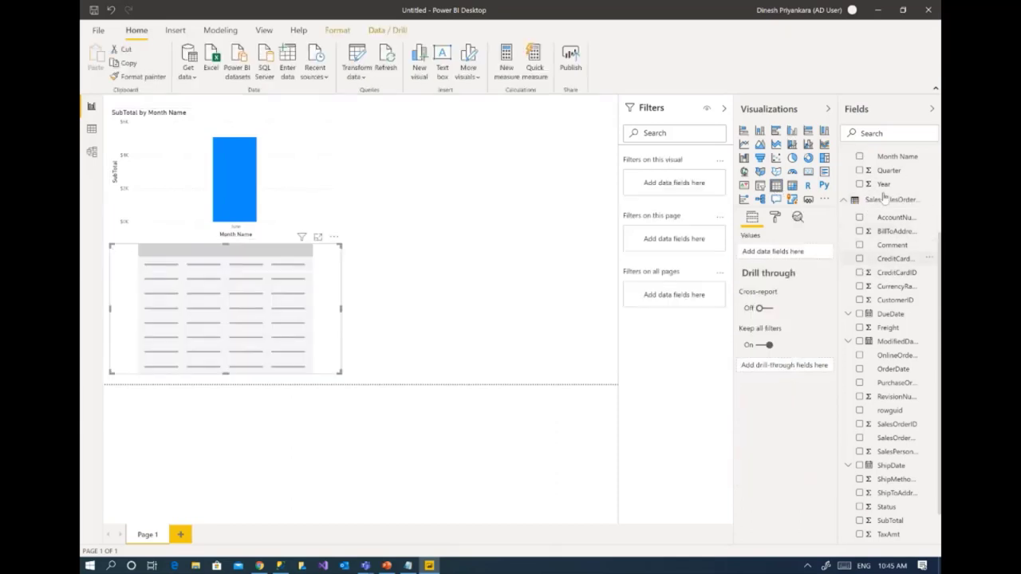
scroll(885, 197, "up", 3)
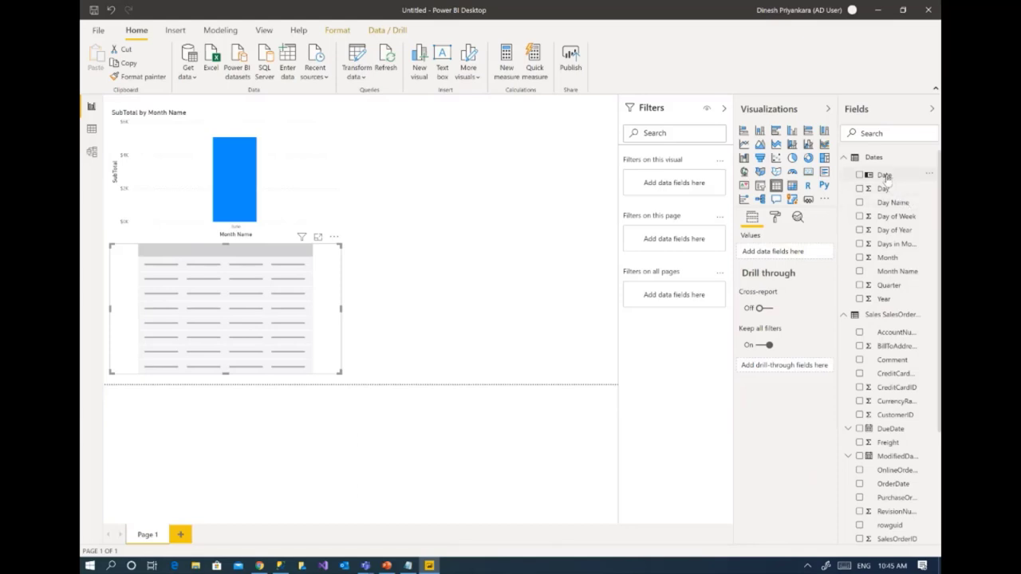
left_click_drag(886, 177, 798, 257)
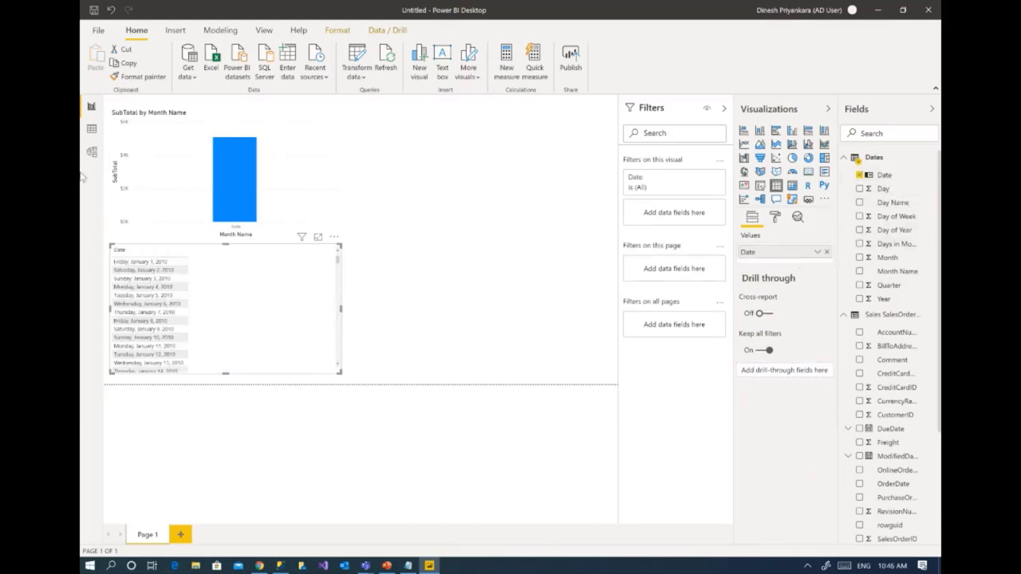
Set the display format of the Date column in the Dates table to 2001-03-14 (yyyy-mm-dd).
left_click(92, 128)
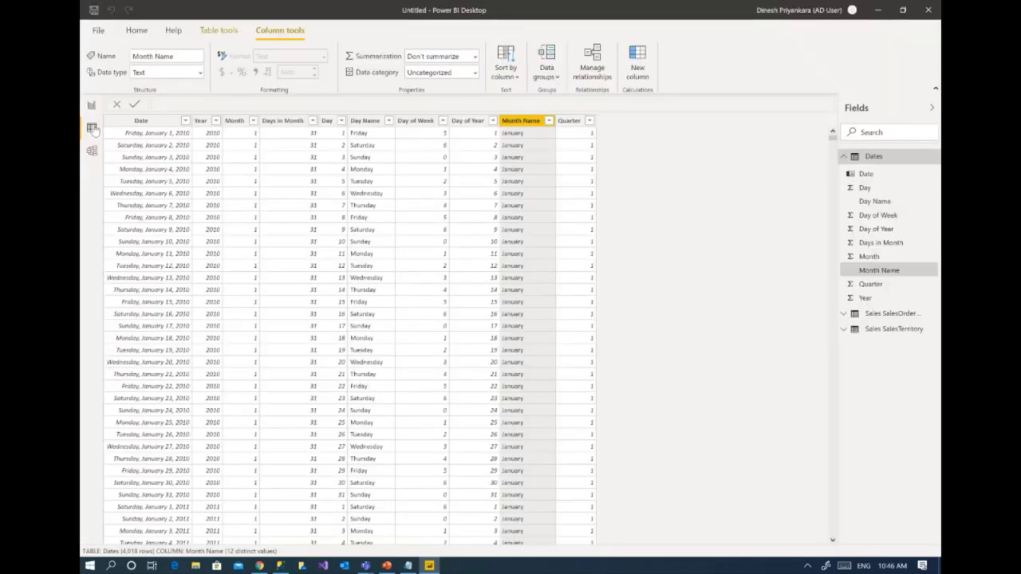
left_click(147, 122)
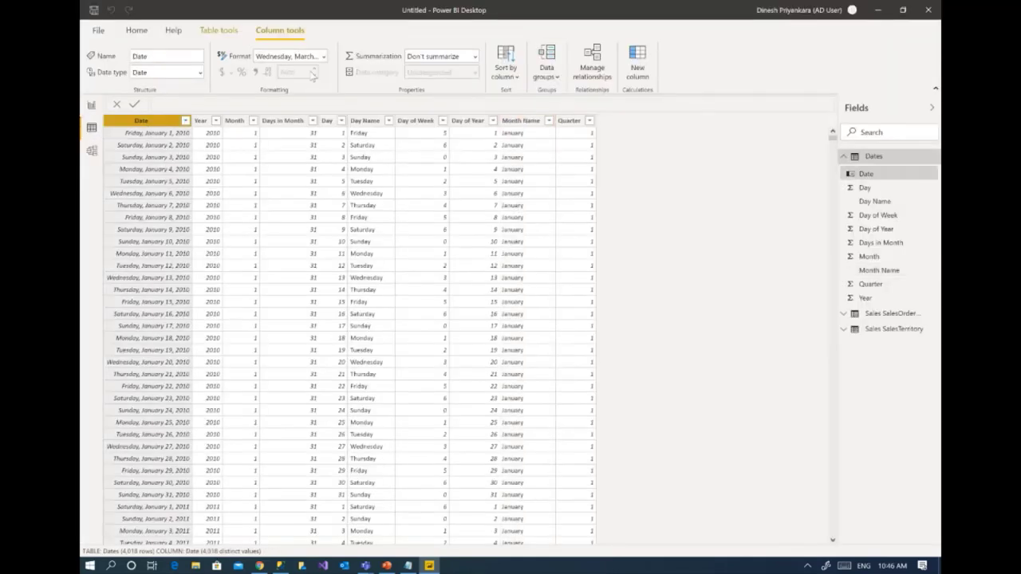
left_click(323, 57)
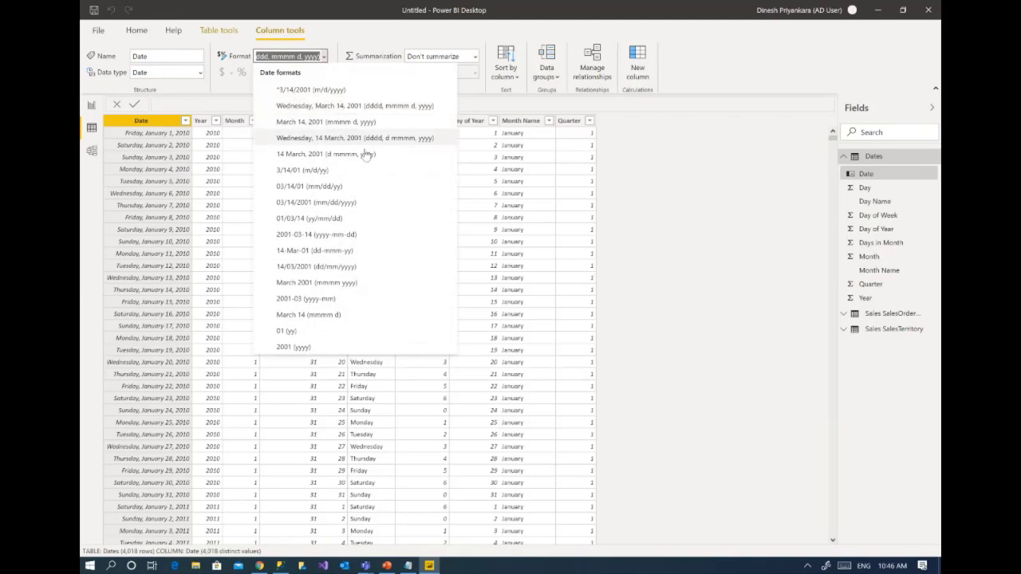
left_click(377, 234)
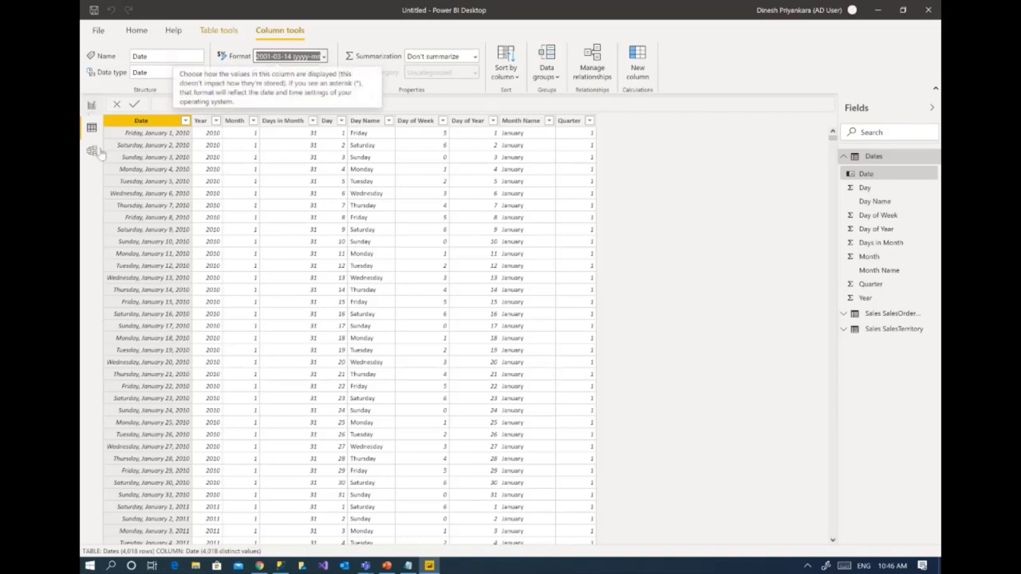
Collapse the report's filter area and add SalesOrderNumber from Sales SalesOrderHeader to the table visual, after Date.
left_click(91, 106)
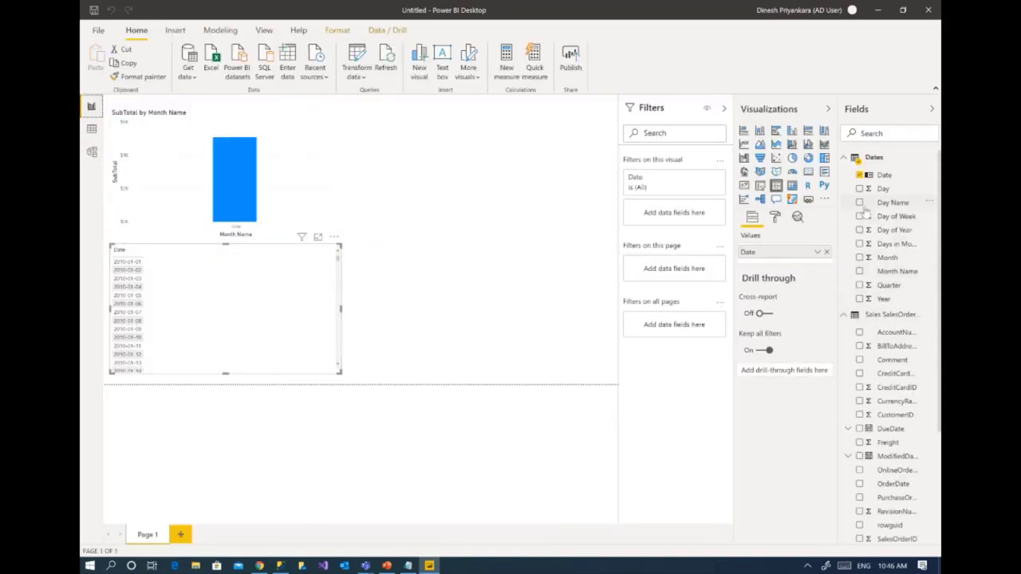
scroll(877, 375, "down", 3)
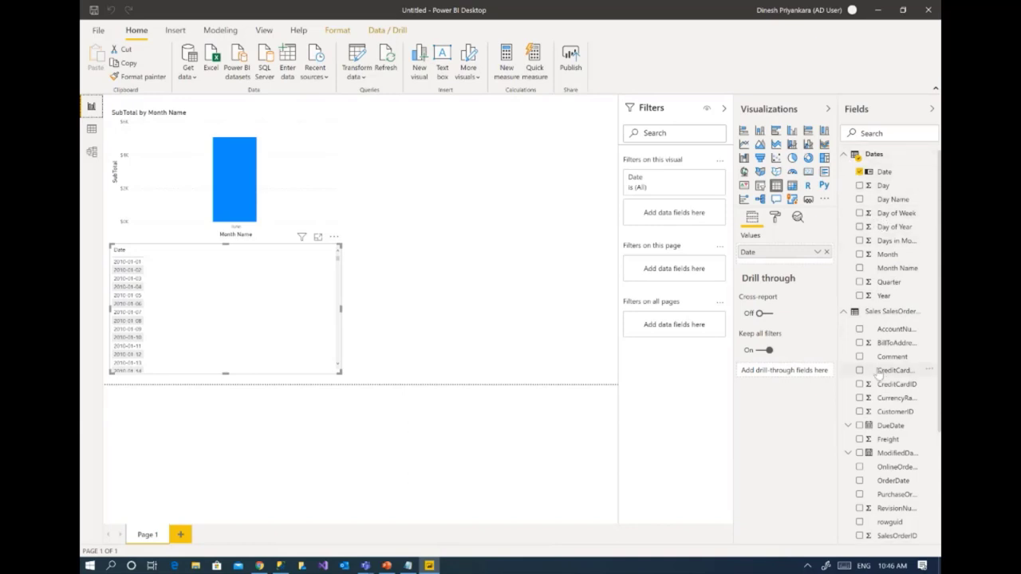
left_click(724, 108)
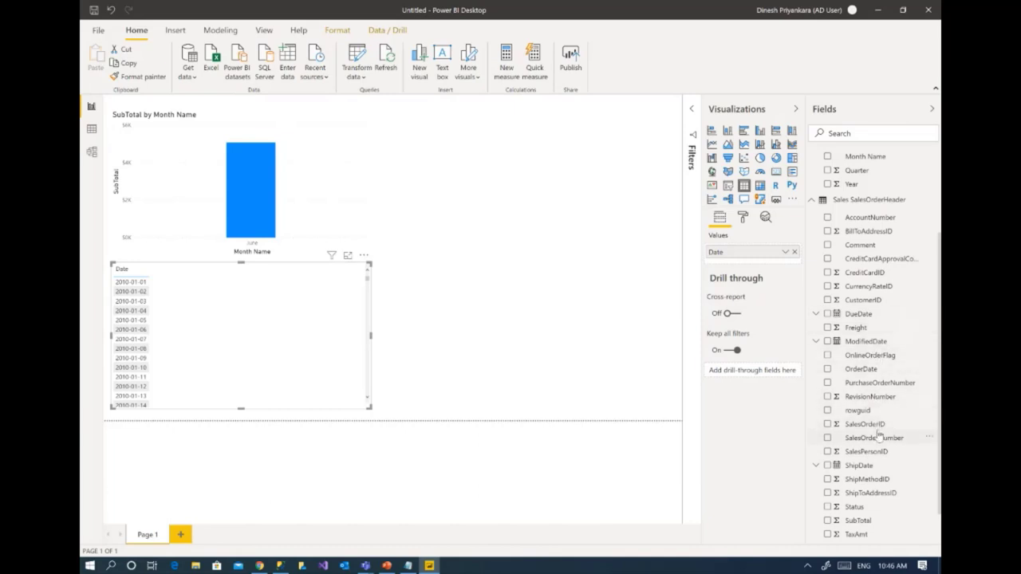
left_click_drag(878, 435, 756, 266)
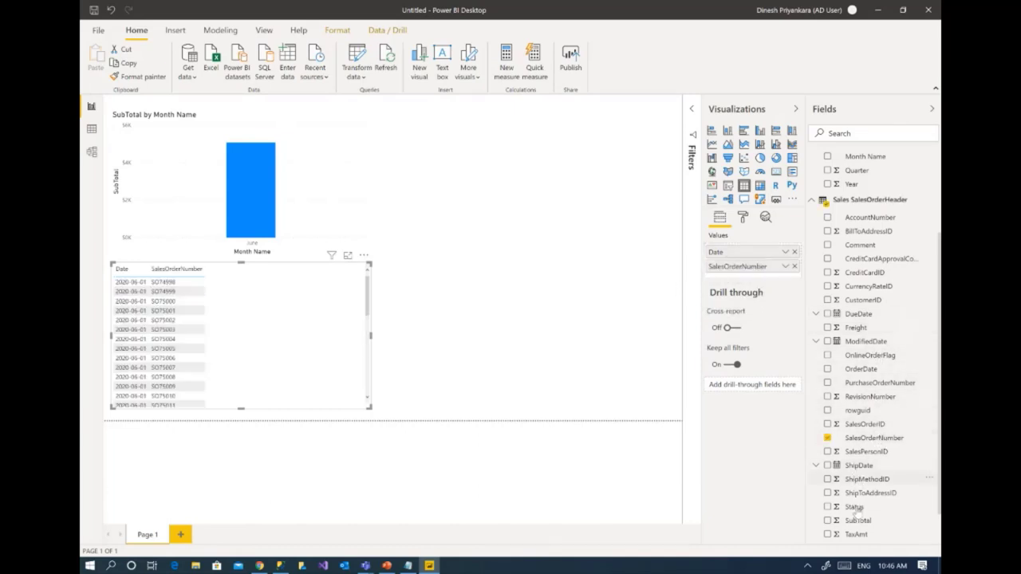
Add SubTotal from Sales SalesOrderHeader to the table visual after SalesOrderNumber, and increase the table's grid text size above 14 pt.
left_click_drag(862, 521, 768, 279)
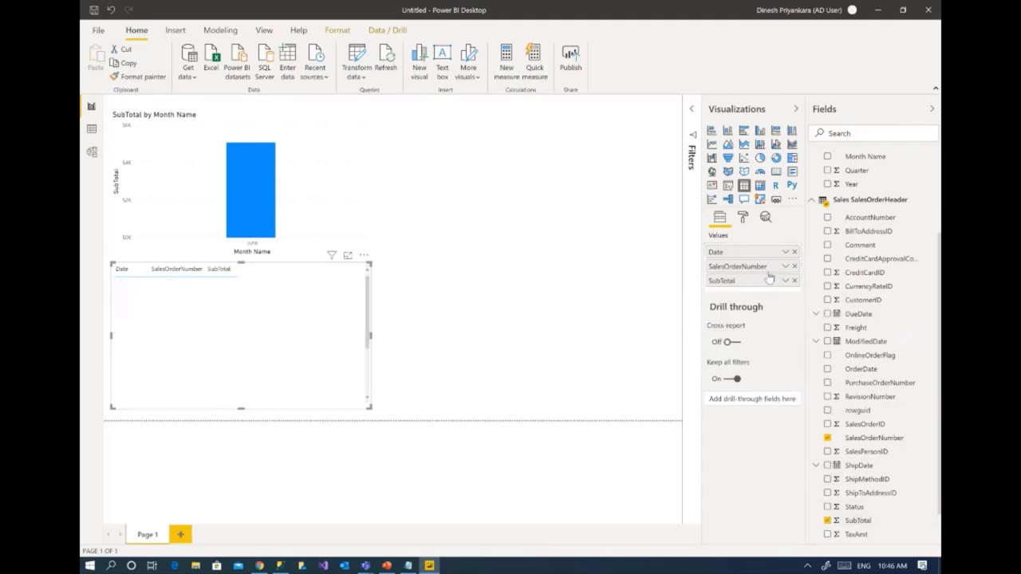
left_click(742, 217)
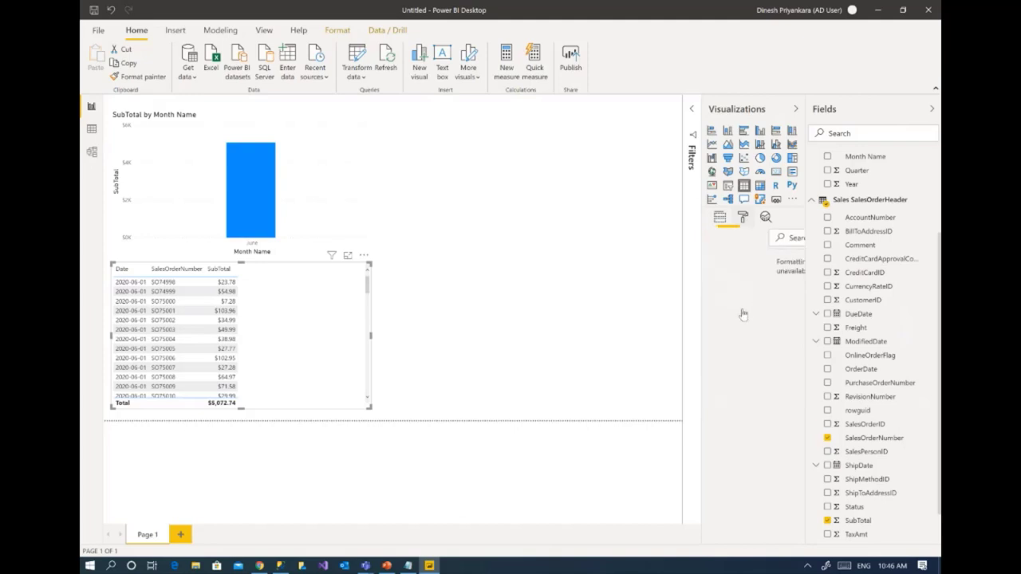
left_click(722, 301)
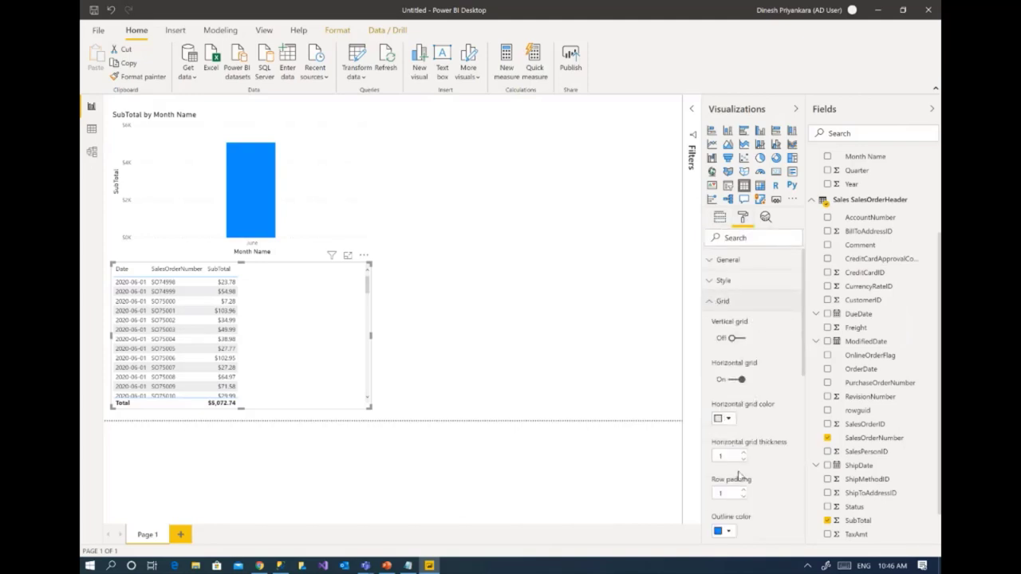
scroll(729, 486, "down", 4)
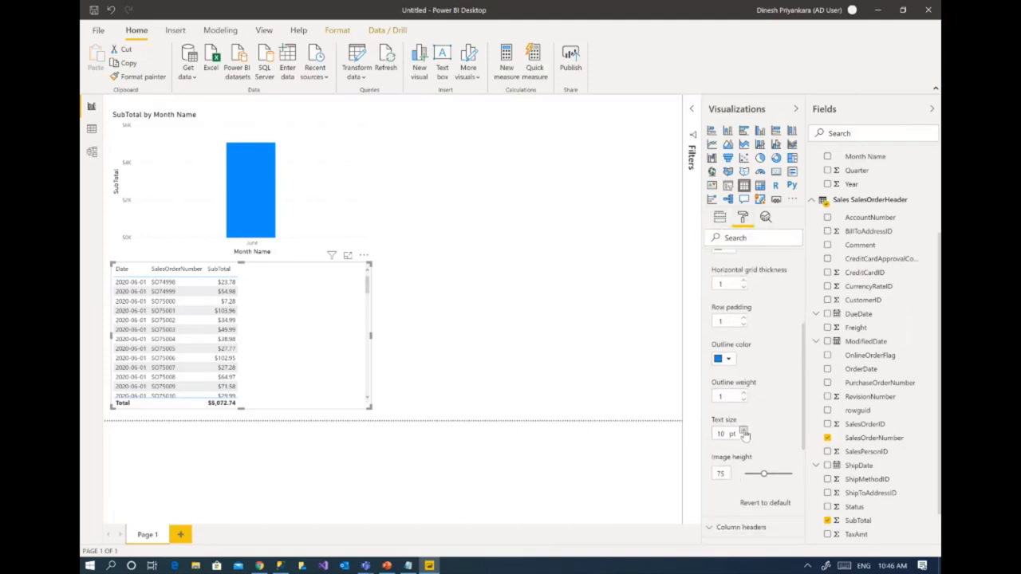
left_click(744, 431)
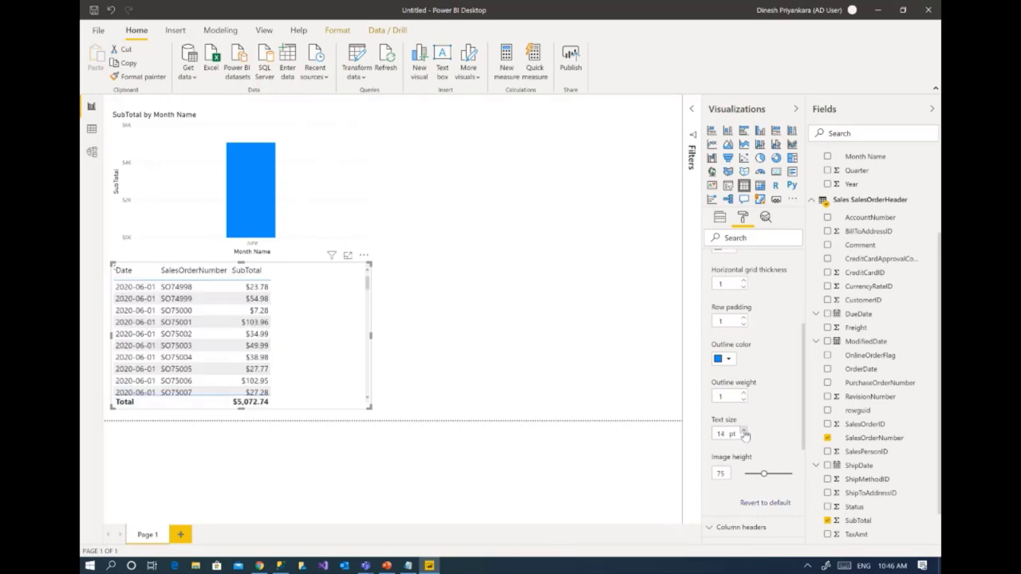
left_click(742, 431)
left_click(504, 325)
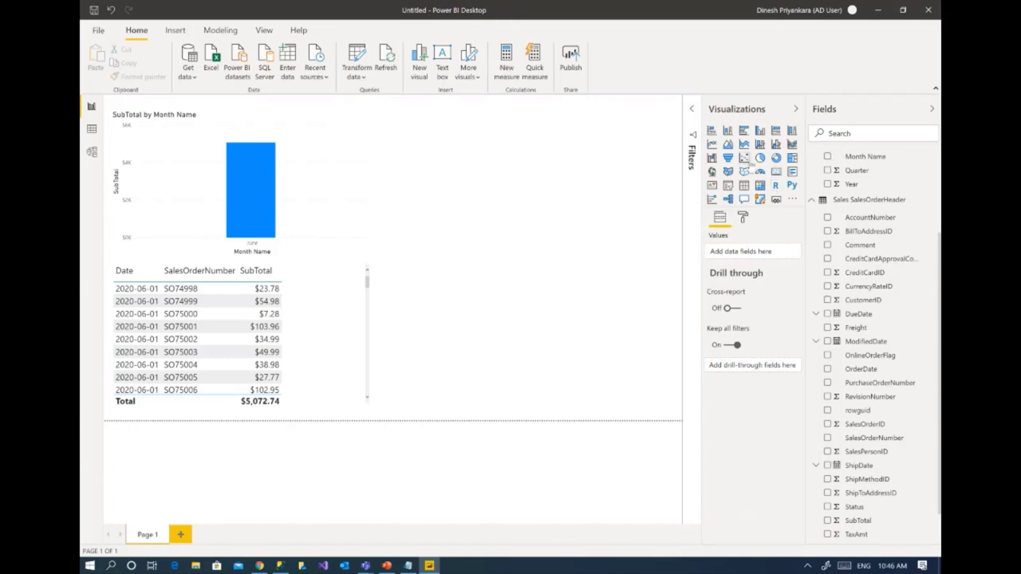
Add a card beside the table showing the Count of SalesOrderNumber, and make the card slightly smaller.
left_click(775, 171)
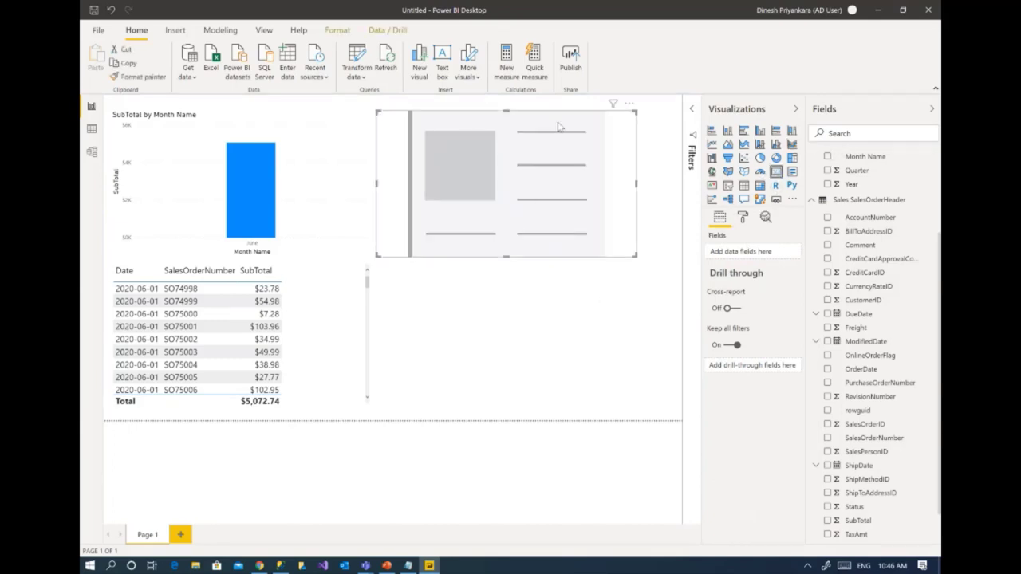
left_click_drag(586, 130, 609, 281)
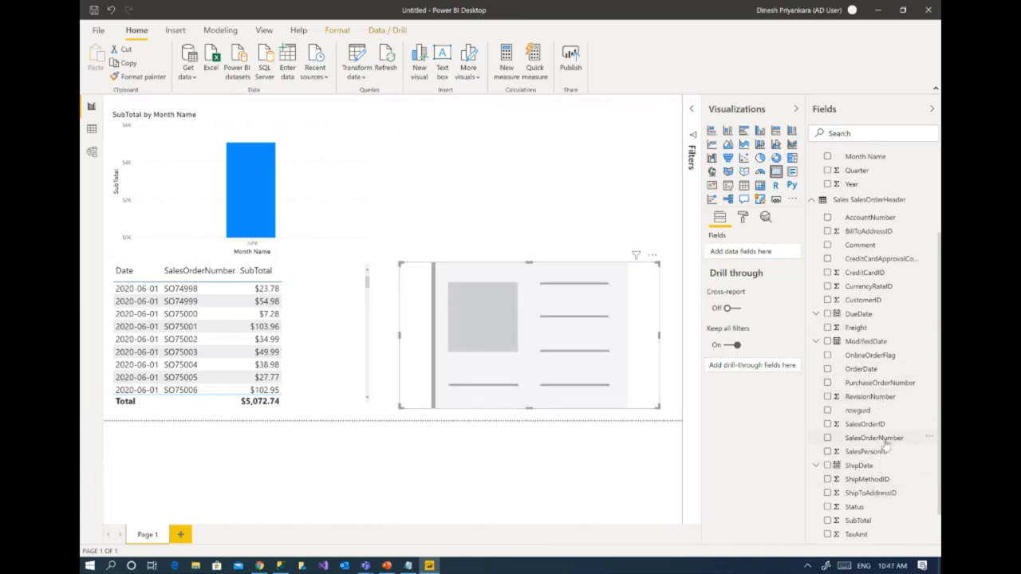
left_click_drag(886, 444, 772, 254)
left_click(788, 253)
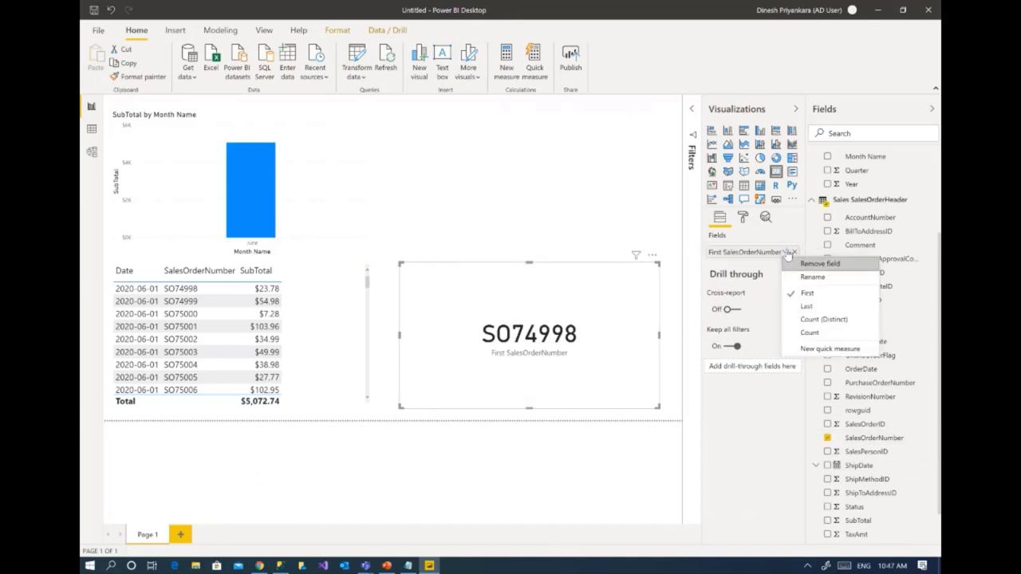
left_click(817, 333)
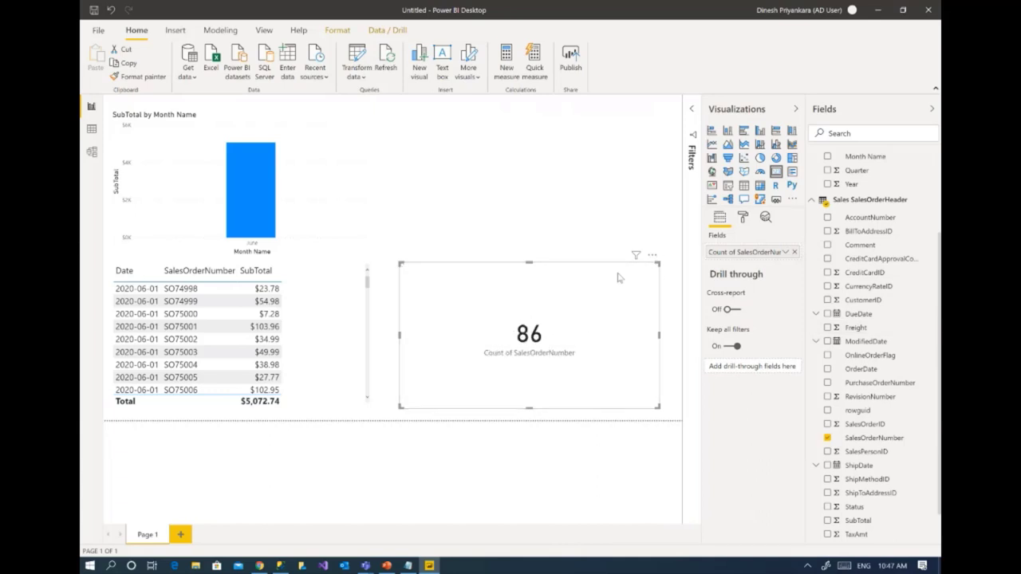
left_click_drag(618, 278, 591, 287)
Add a slicer above the card with Year from the Dates table and show it as a list.
left_click(562, 182)
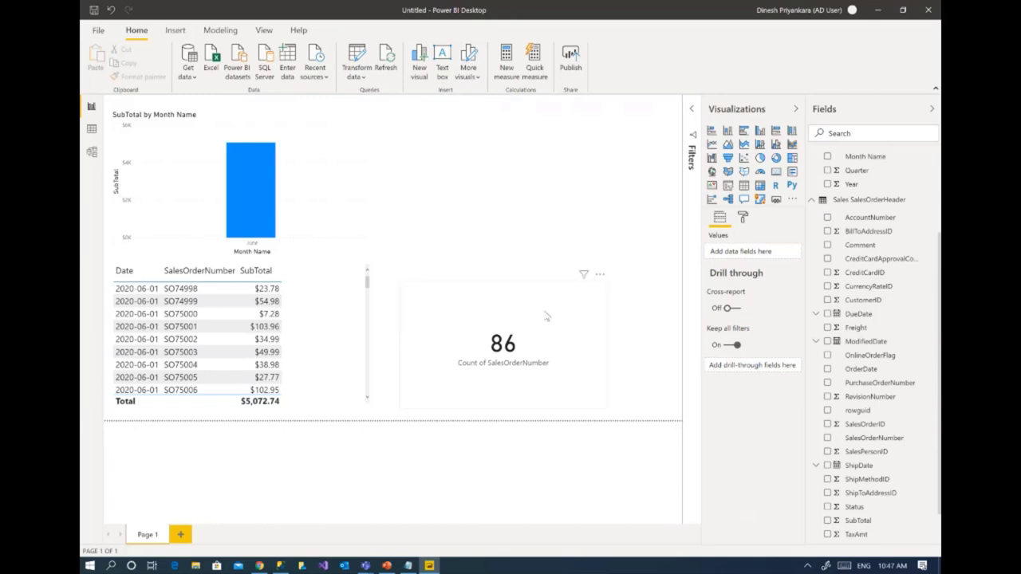
left_click(728, 186)
scroll(880, 212, "up", 1)
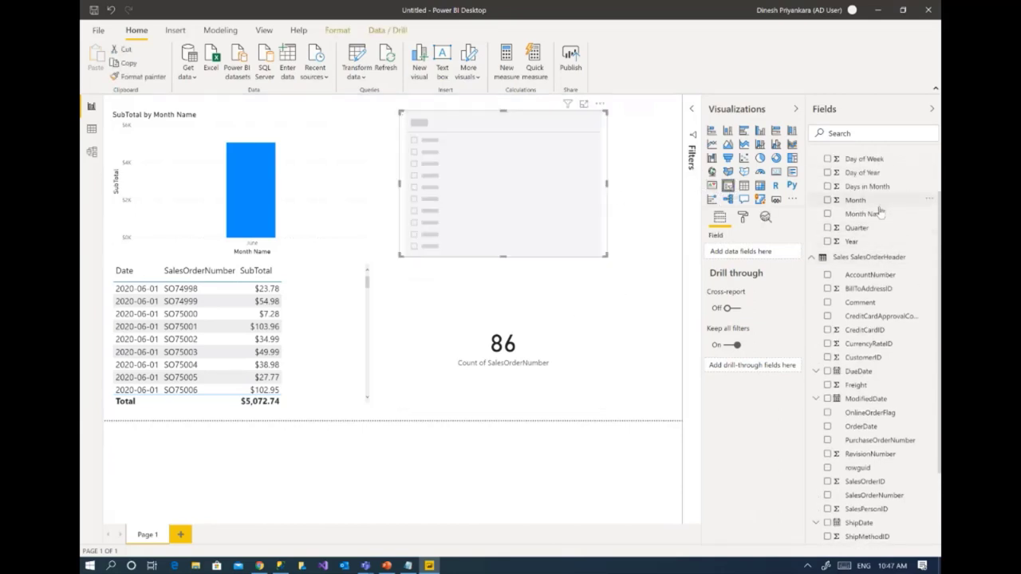
left_click_drag(853, 241, 783, 252)
left_click(600, 118)
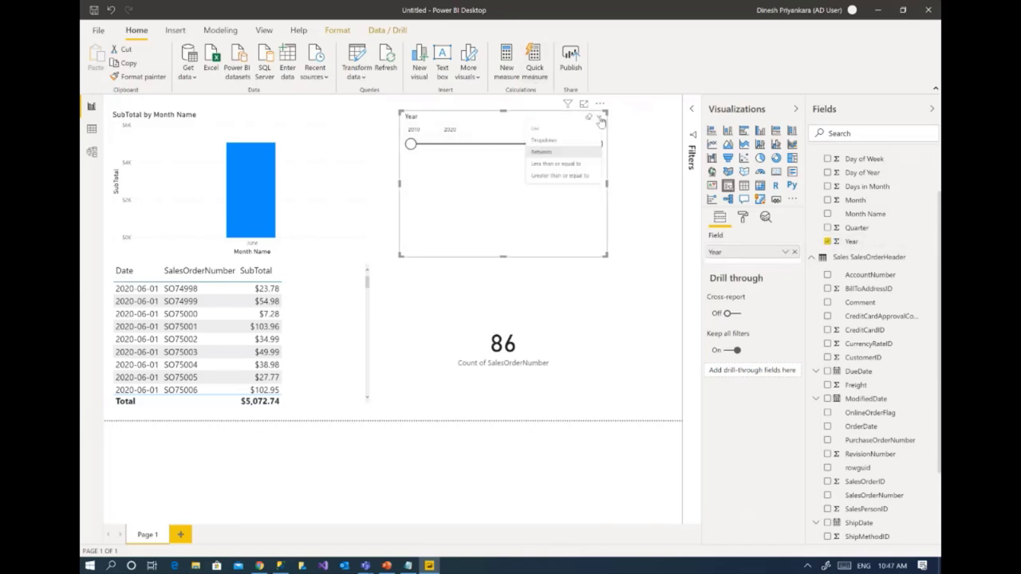
left_click(583, 129)
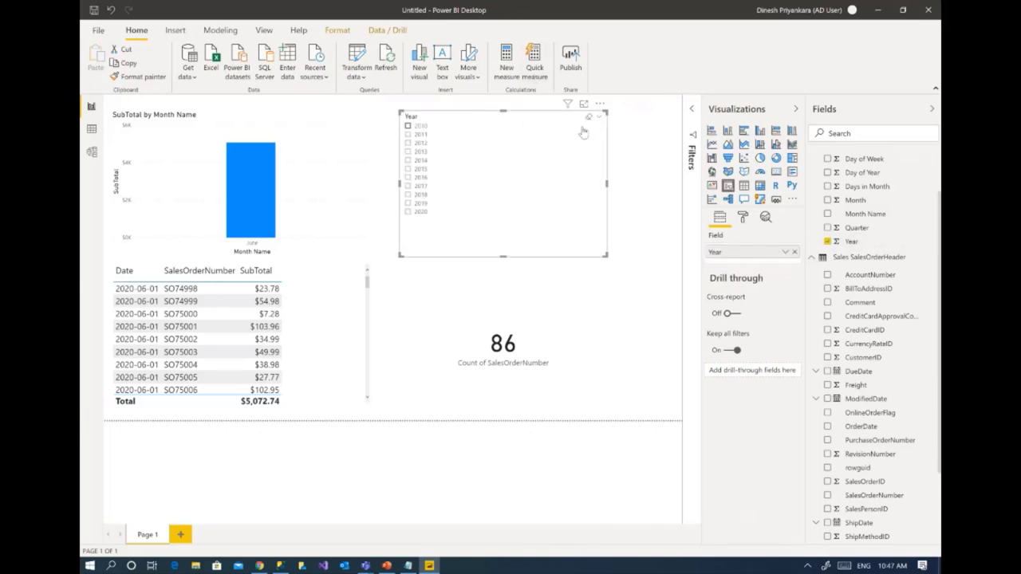
Set the Year slicer's item text size to 14 pt, then make the slicer narrower and slightly taller.
left_click(741, 221)
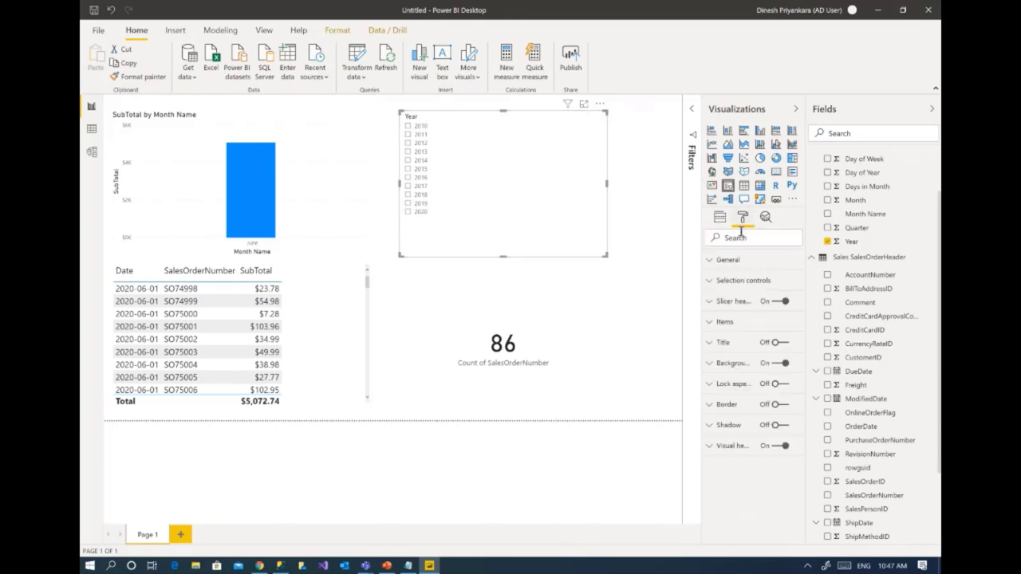
left_click(716, 321)
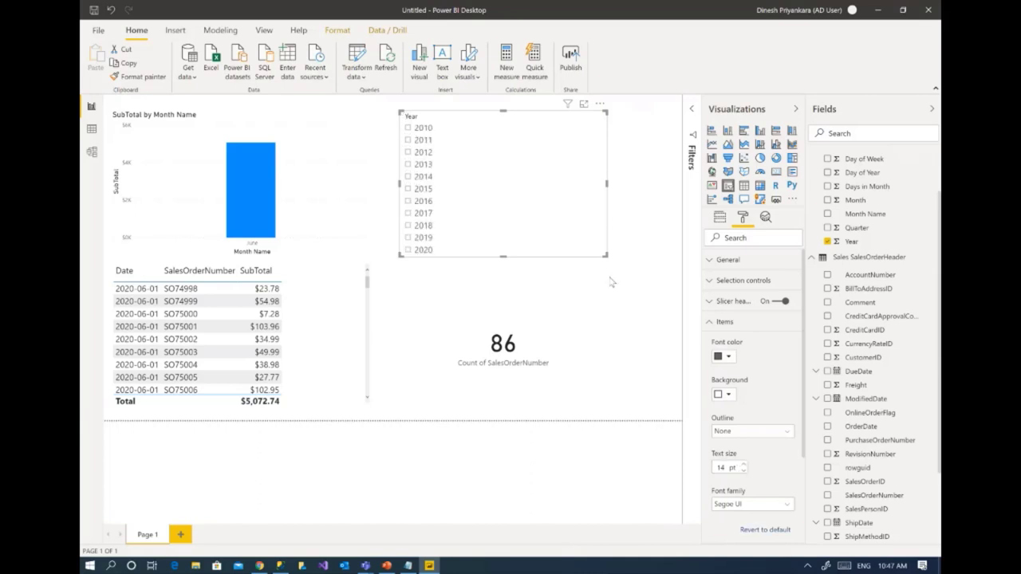
left_click_drag(497, 282, 498, 283)
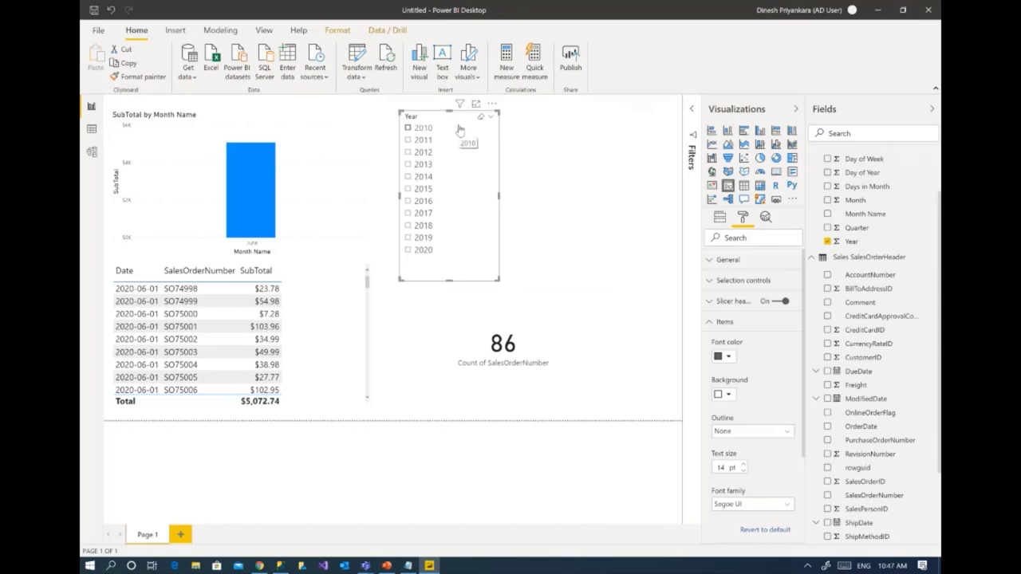
Duplicate the Year slicer, place the copy to its right, and replace the copy's Year field with Month Name.
key("ctrl+v")
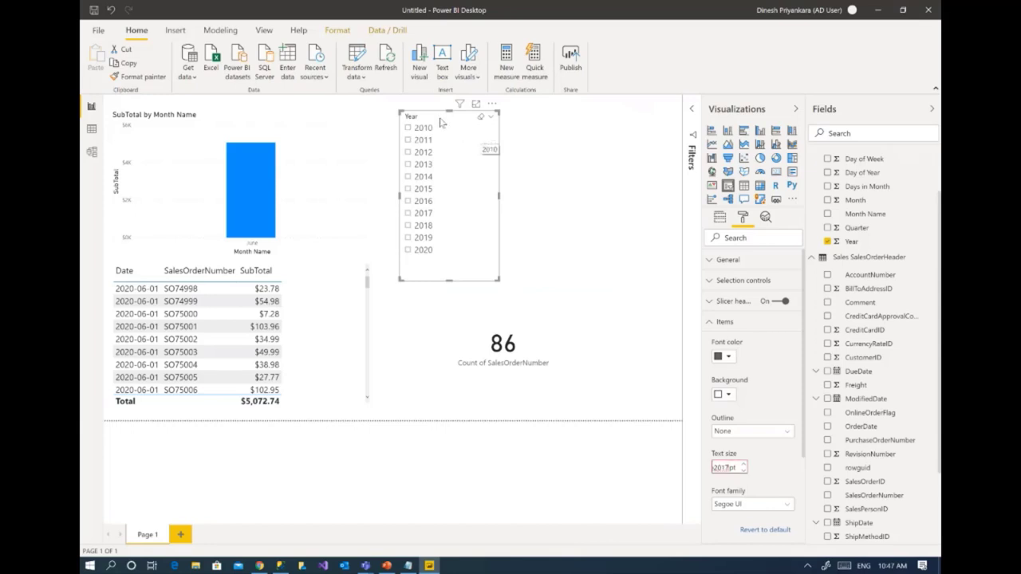
left_click_drag(430, 121, 609, 119)
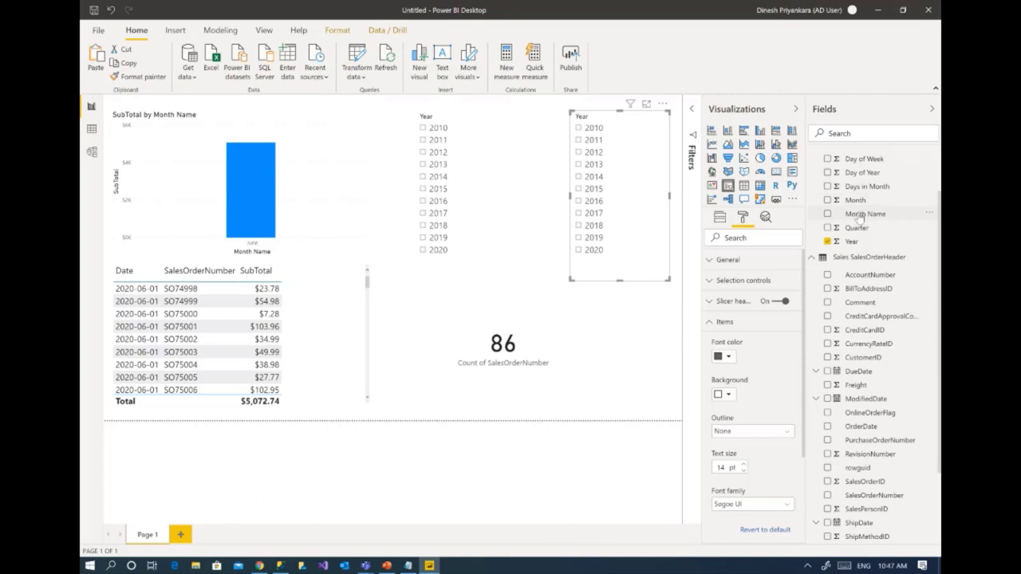
left_click(720, 218)
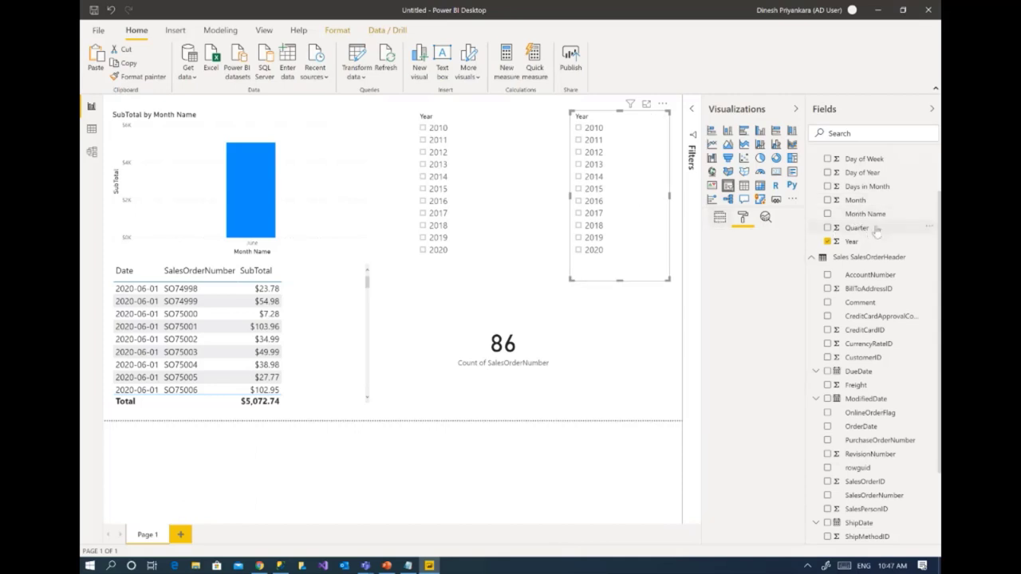
left_click_drag(866, 214, 779, 264)
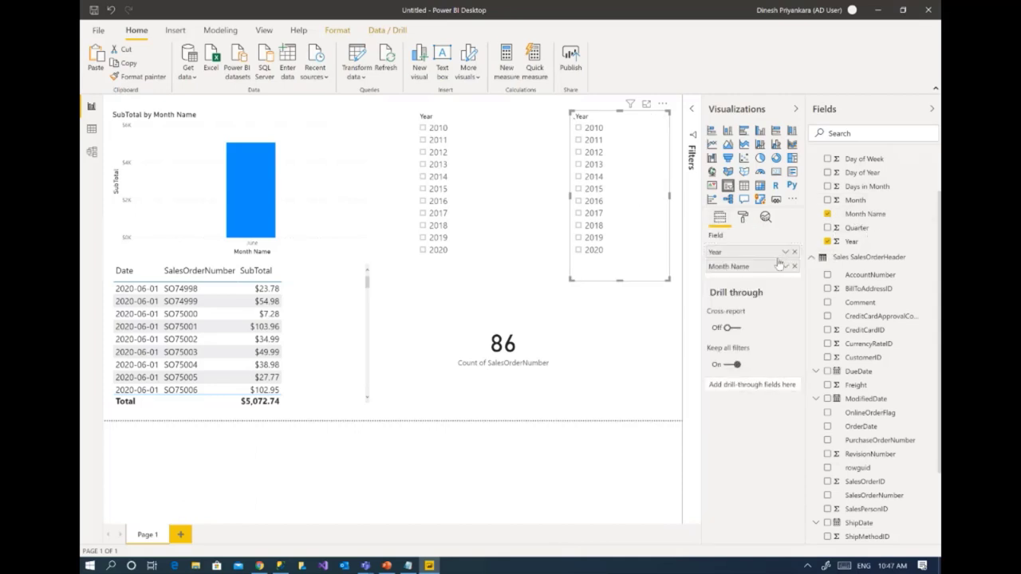
left_click(793, 253)
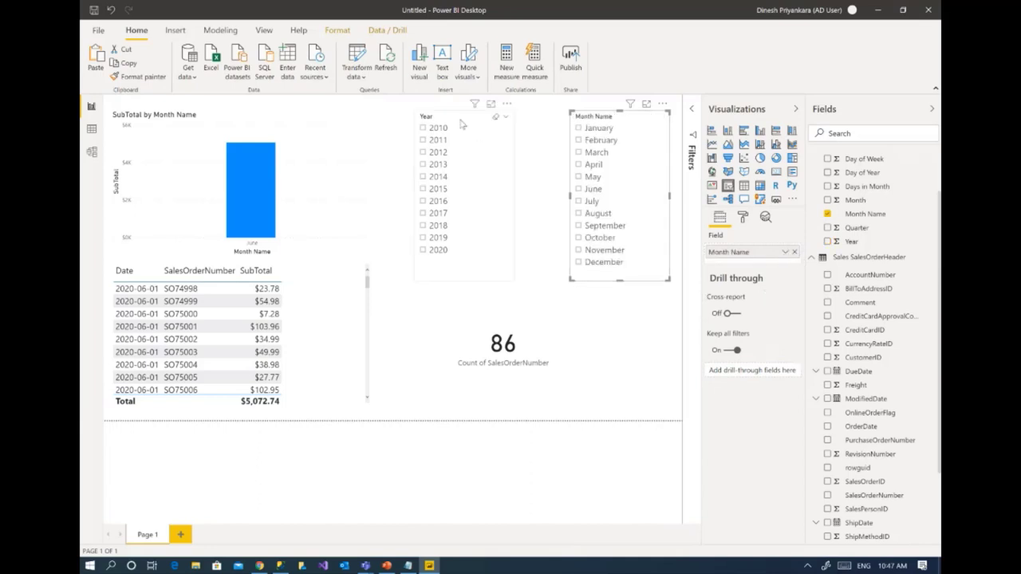
Move the Year slicer closer to the Month Name slicer and widen the SubTotal by Month Name chart.
left_click_drag(461, 124, 493, 125)
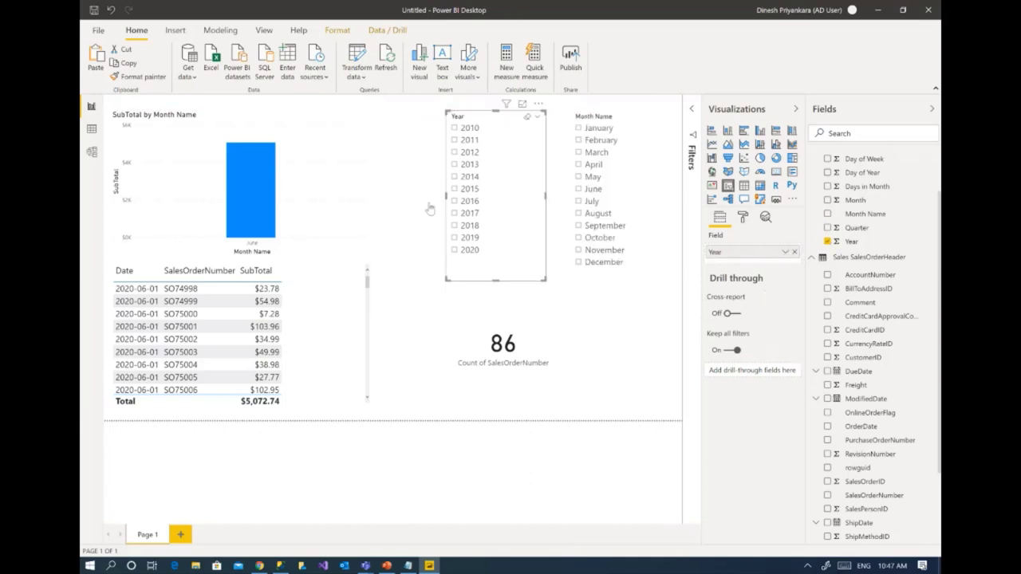
left_click(374, 243)
left_click_drag(370, 257, 402, 251)
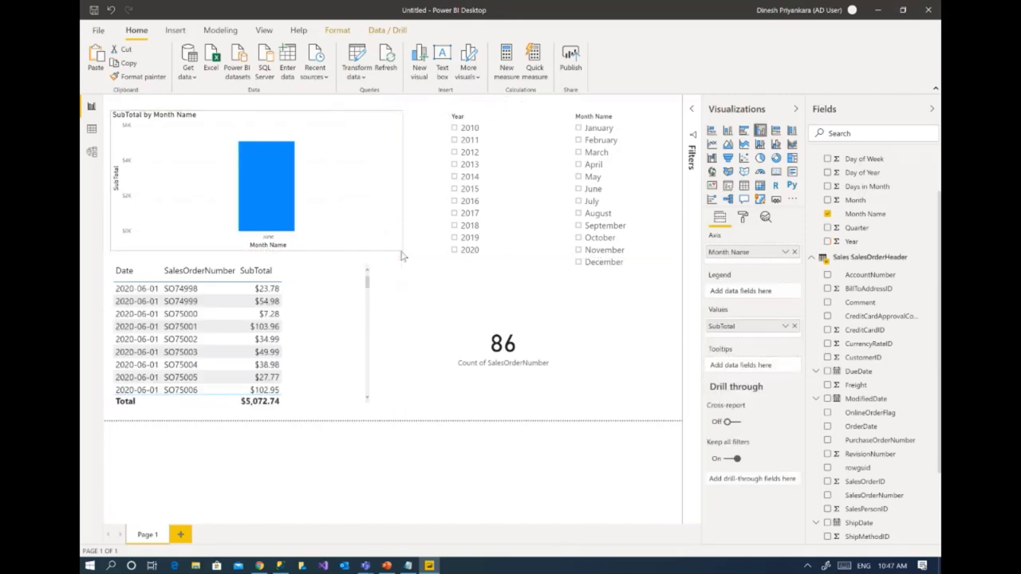
Test the slicers with year 2017 and month May, leaving the report filtered to 2020 and June.
left_click(470, 215)
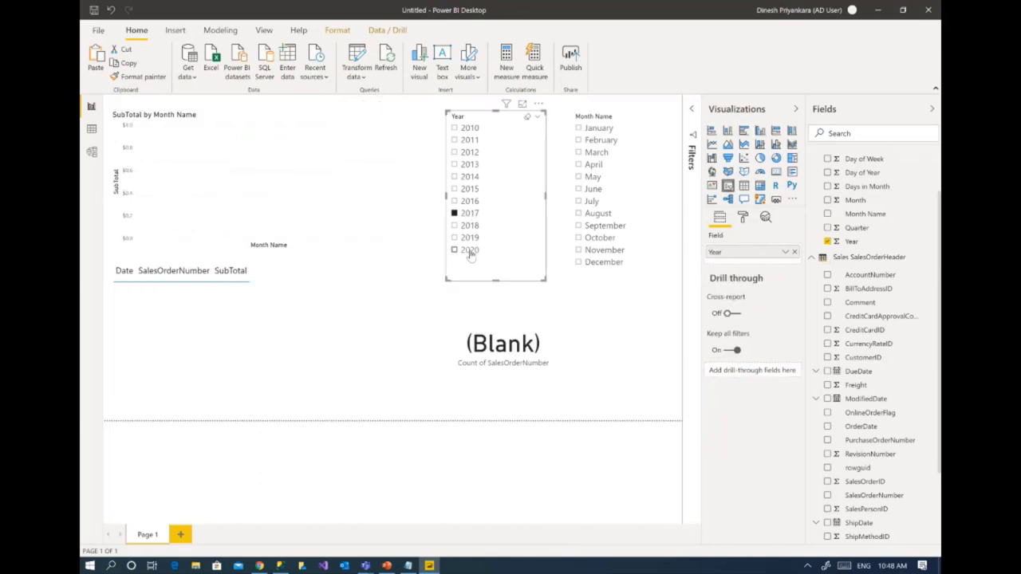
left_click(470, 250)
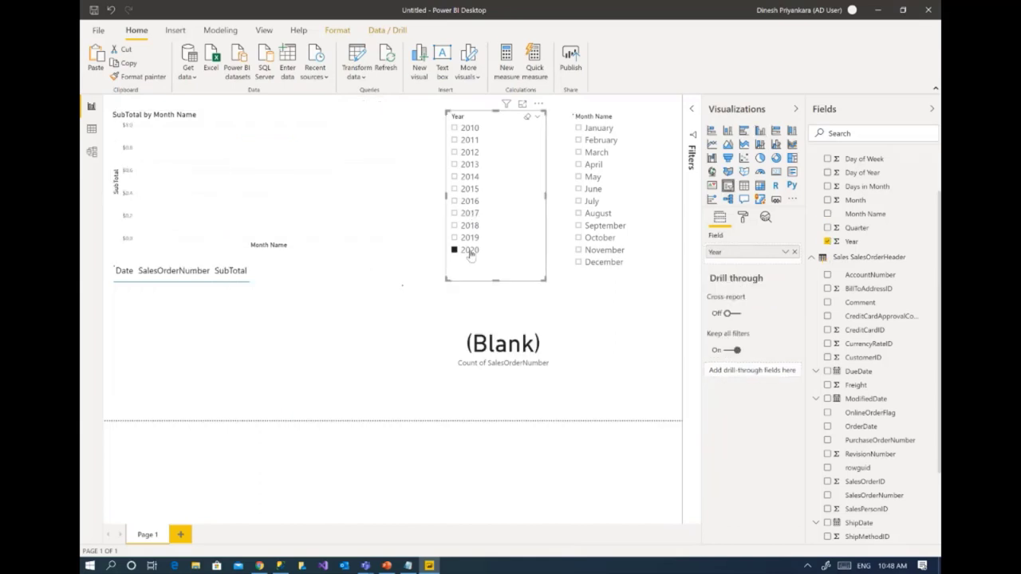
left_click(594, 190)
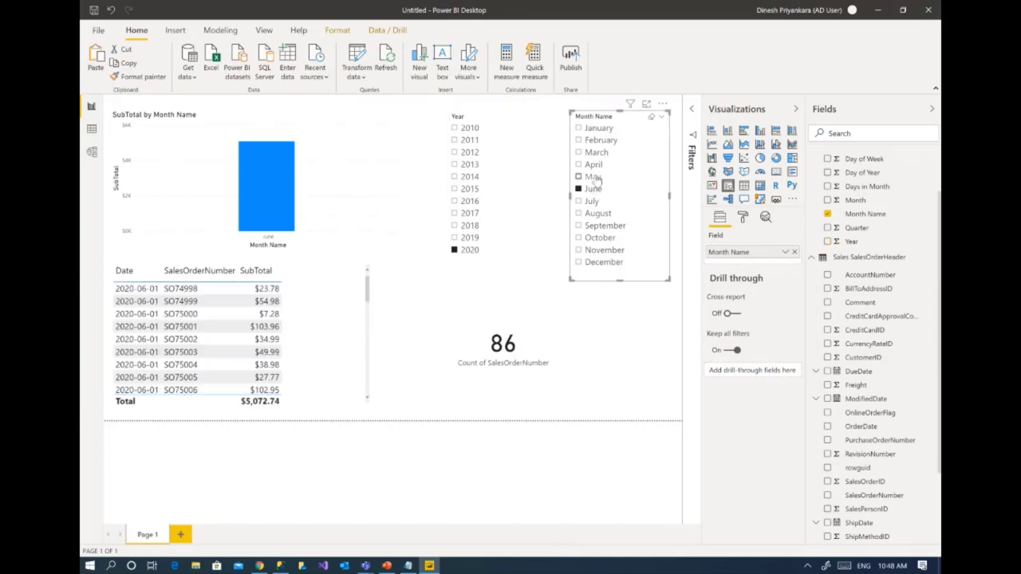
left_click(594, 177)
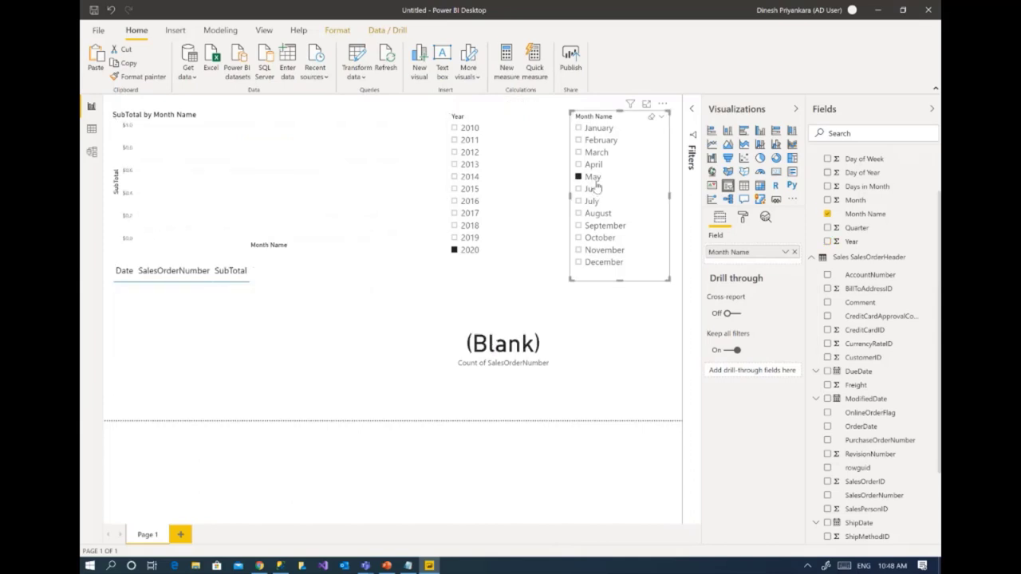
left_click(594, 189)
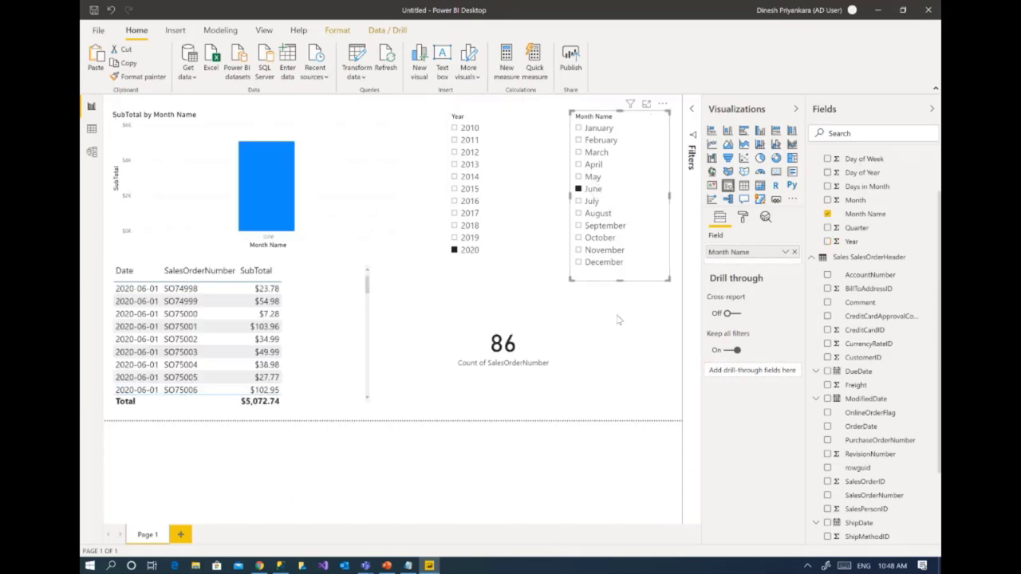
Save the report as a Power BI file named SalesDemo.
key("ctrl+s")
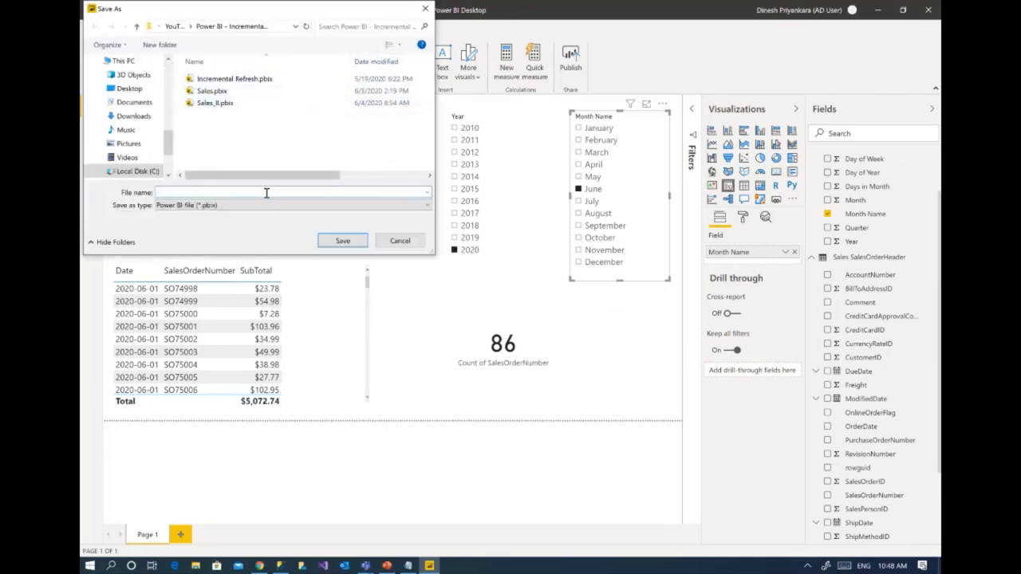
type("SalesDemo")
key("Return")
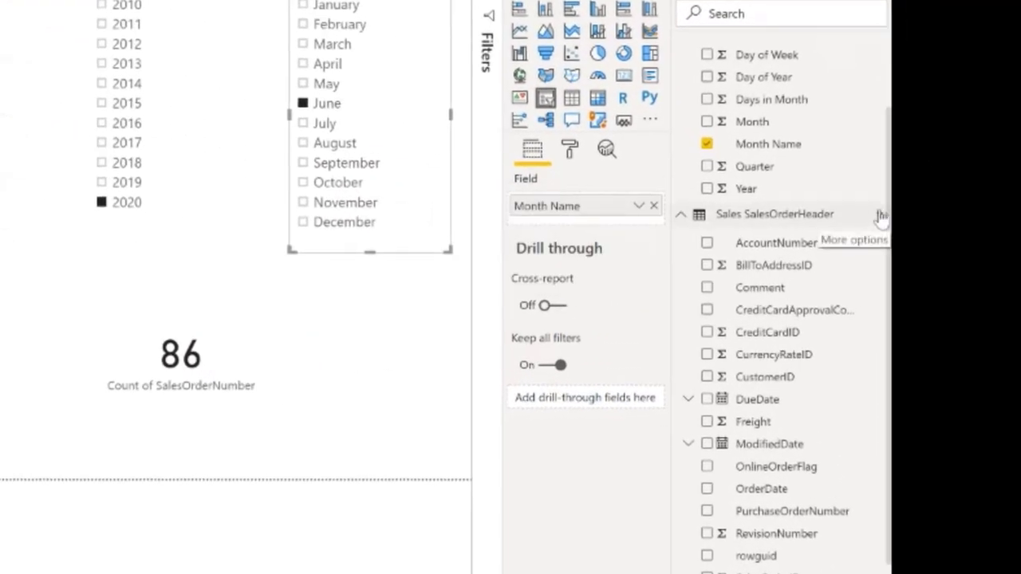
Turn on incremental refresh for the Sales SalesOrderHeader table and store rows whose OrderDate is in the last 3 years.
left_click(881, 216)
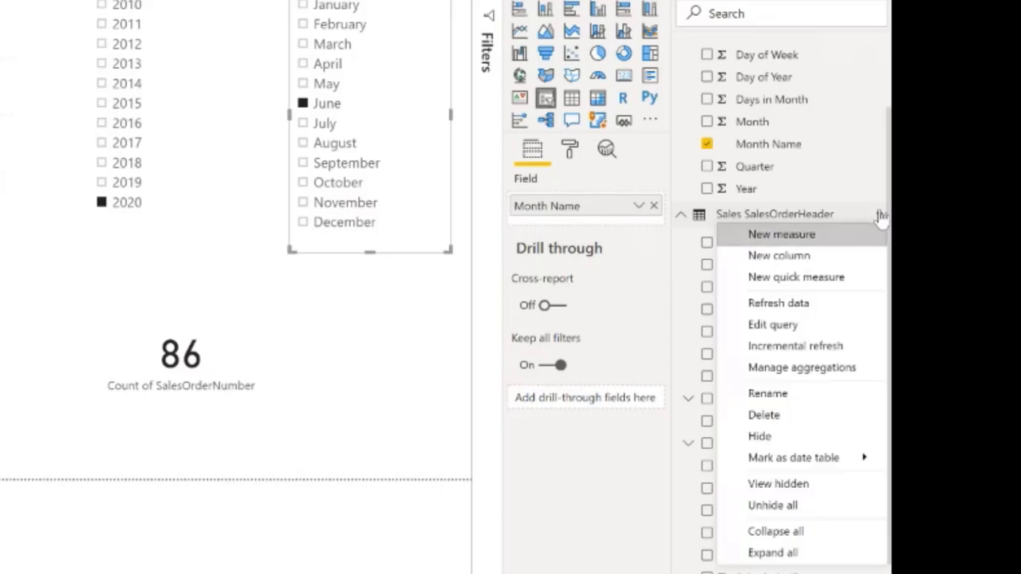
left_click(848, 348)
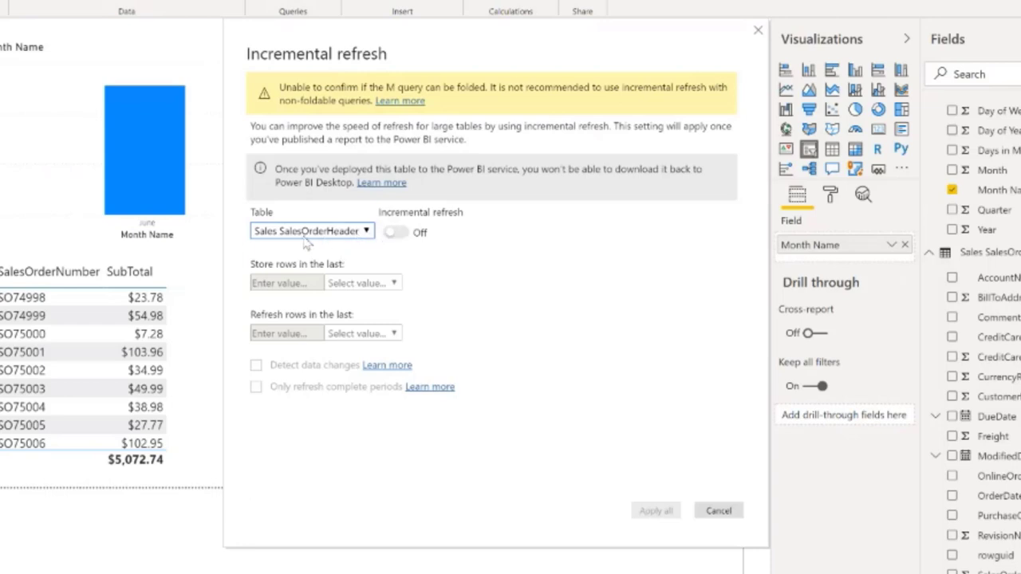
left_click(399, 234)
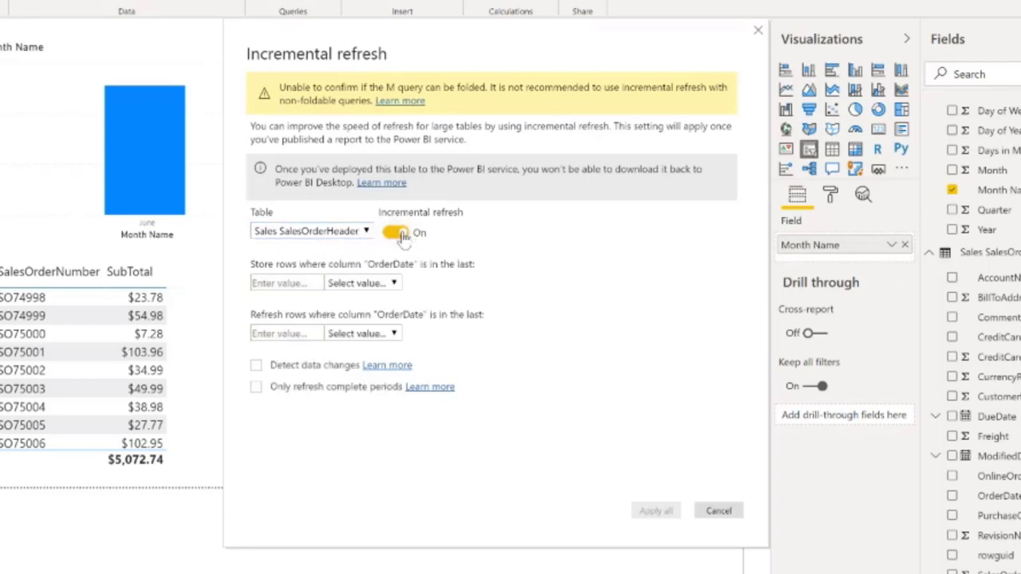
left_click(393, 287)
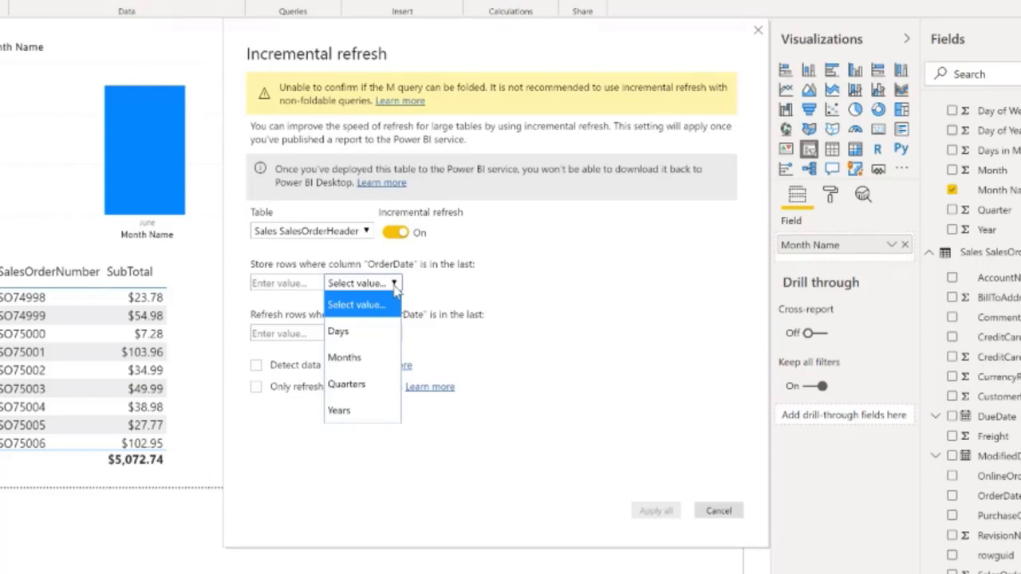
left_click(381, 410)
left_click(301, 282)
type("3")
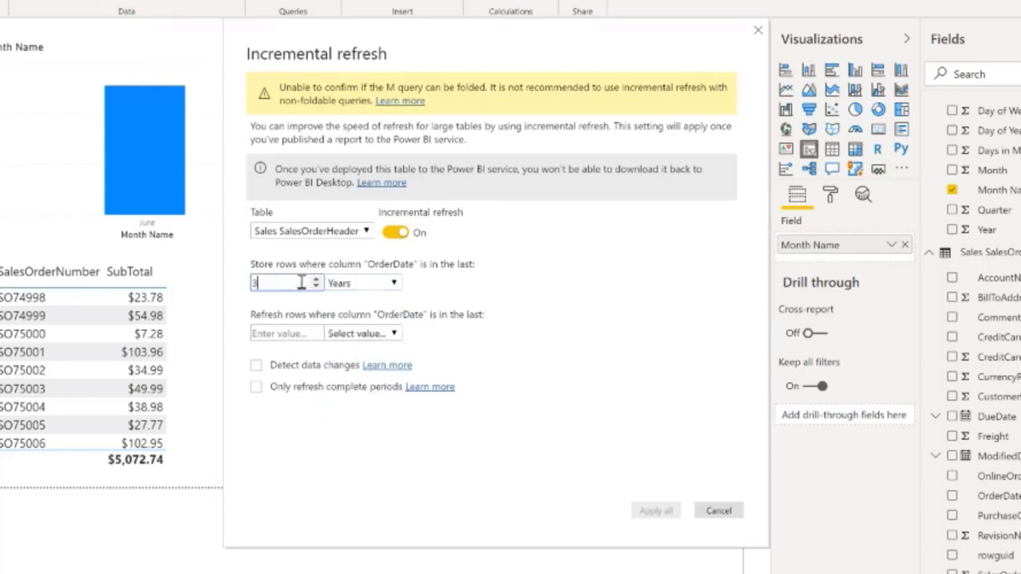
Set the incremental refresh to cover rows with OrderDate in the last 7 days and apply the policy.
left_click(393, 334)
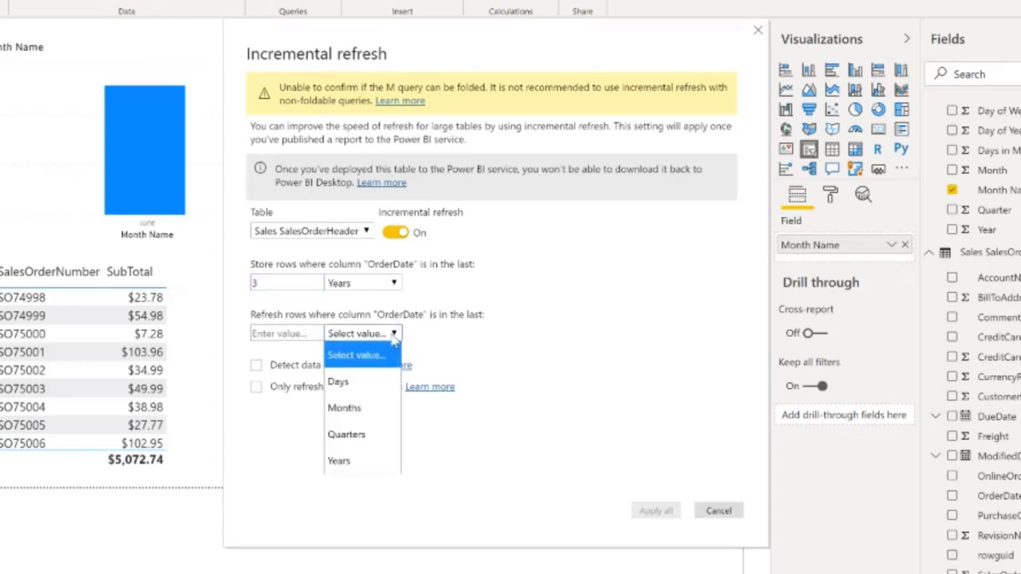
left_click(394, 383)
left_click(311, 338)
type("1")
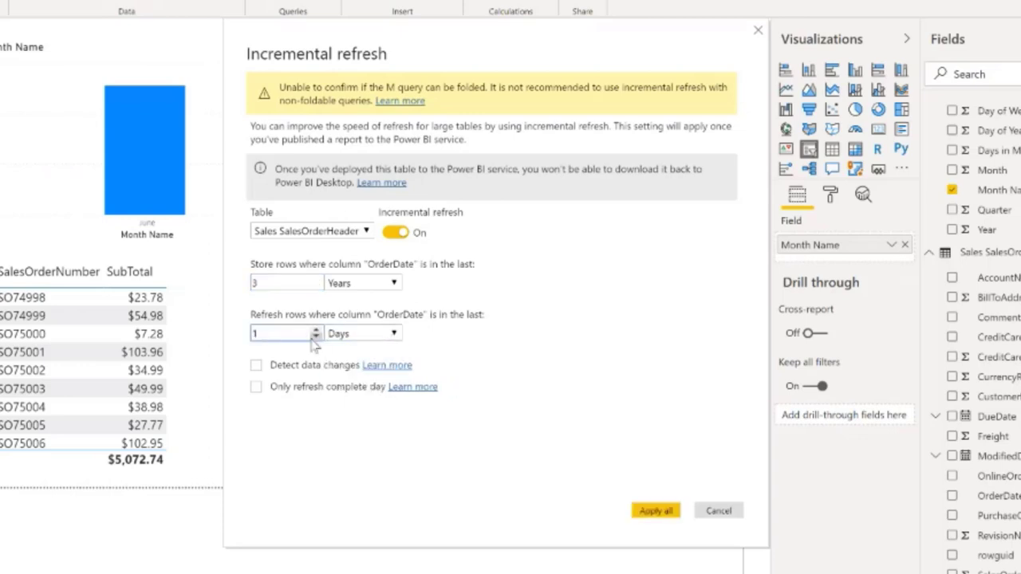
key("BackSpace")
type("7")
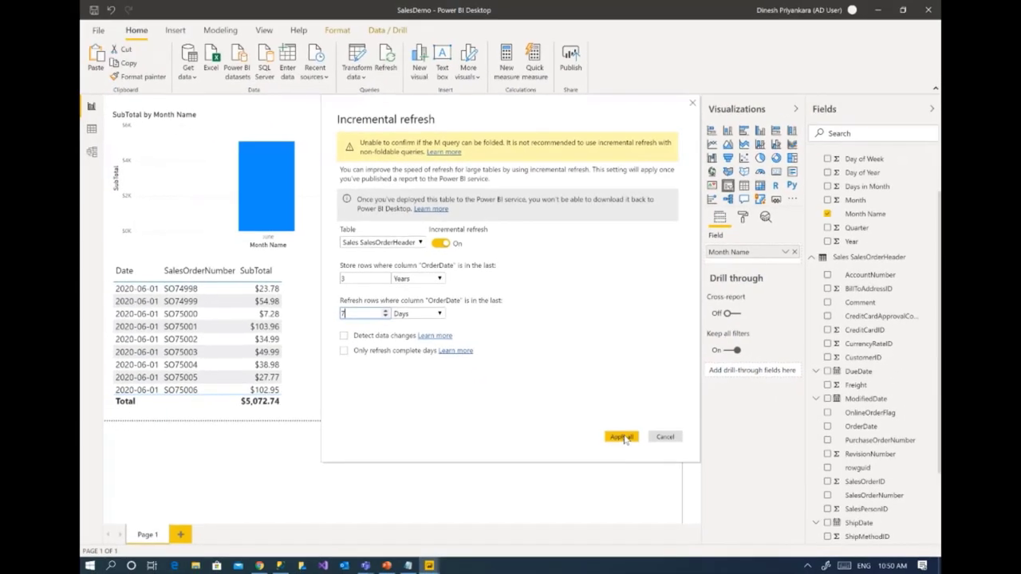
left_click(659, 514)
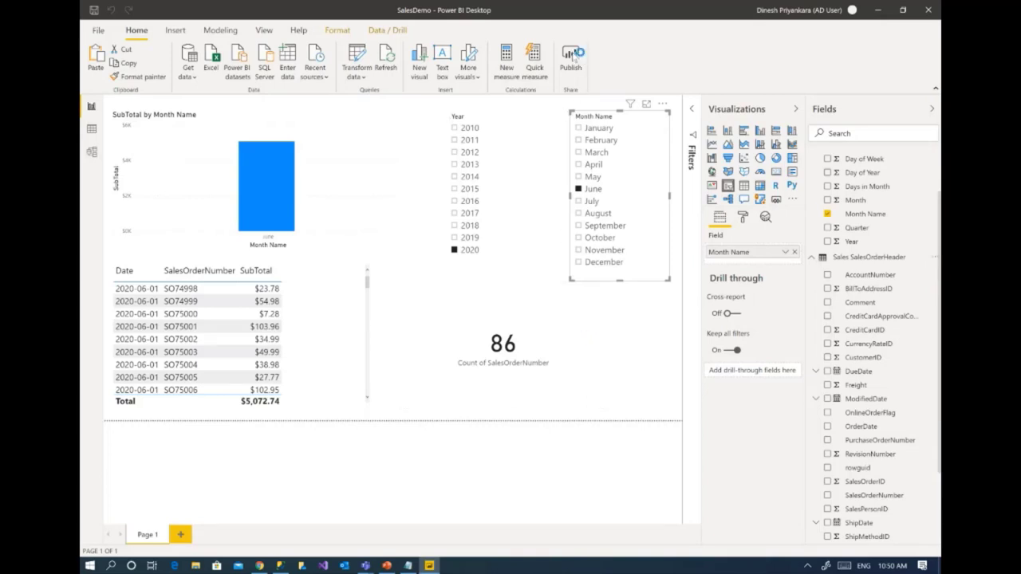
Publish the SalesDemo report to the demo workspace and dismiss the publishing dialog.
left_click(574, 56)
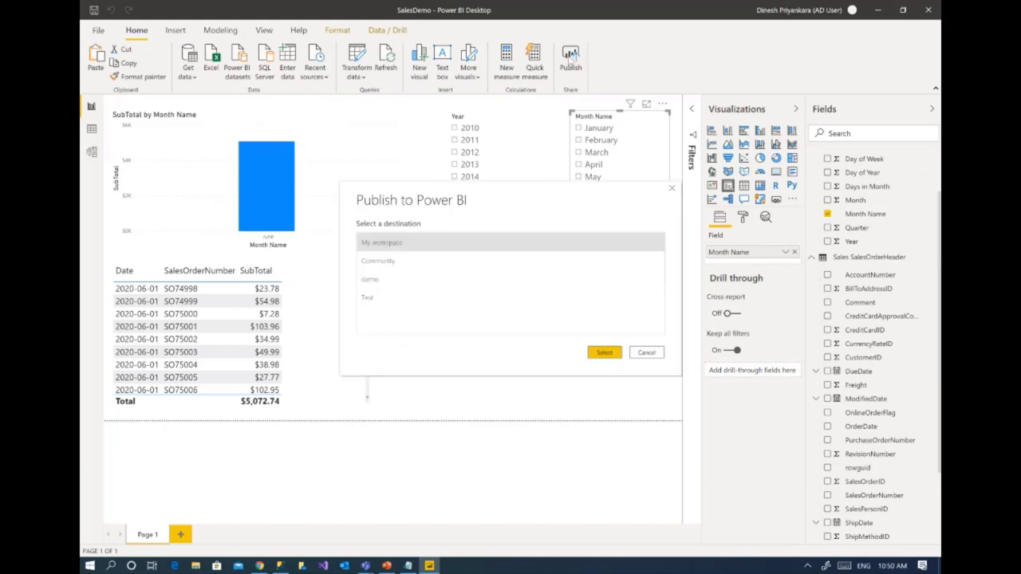
left_click(397, 283)
left_click(603, 353)
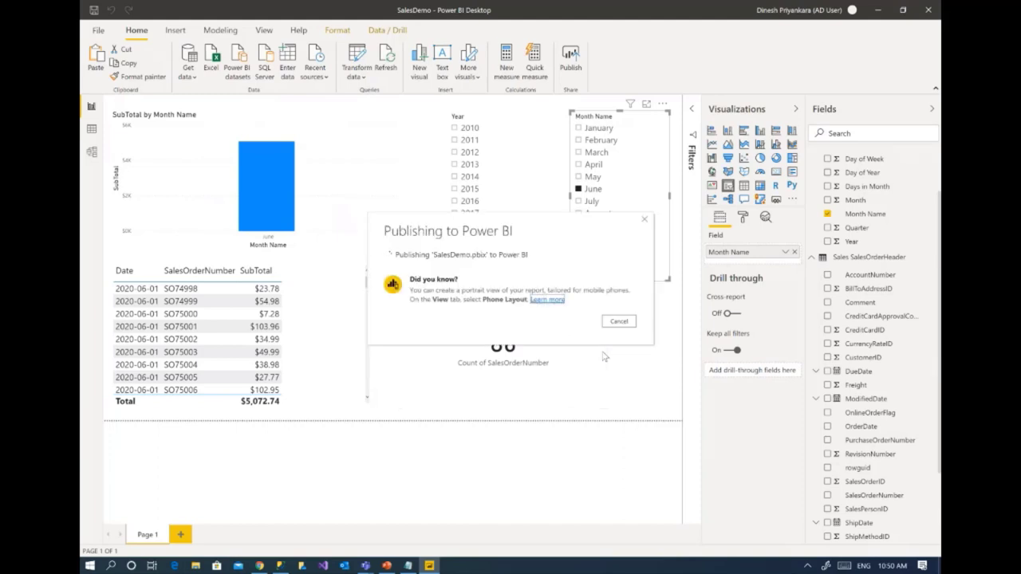
left_click(259, 565)
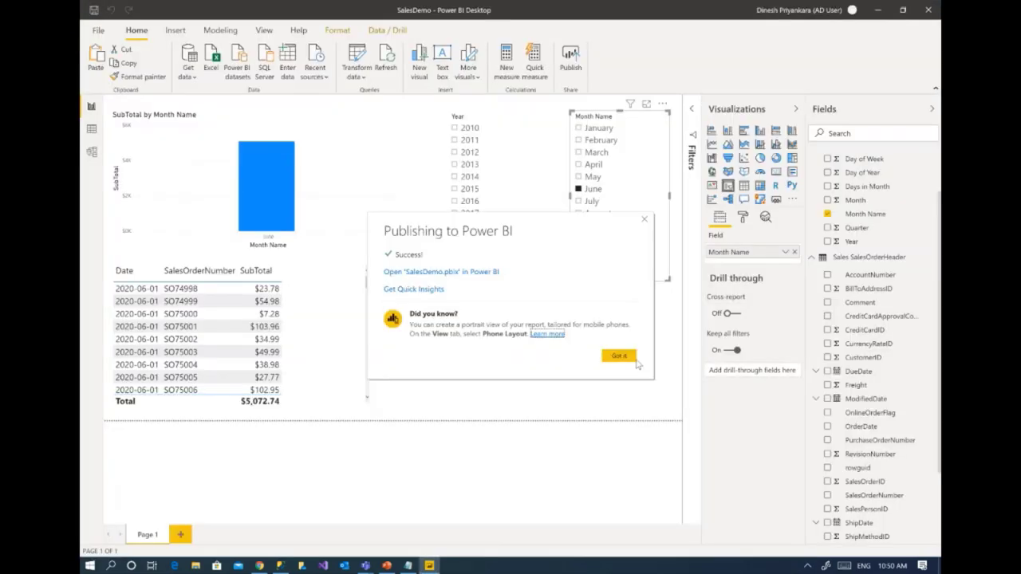
left_click(626, 359)
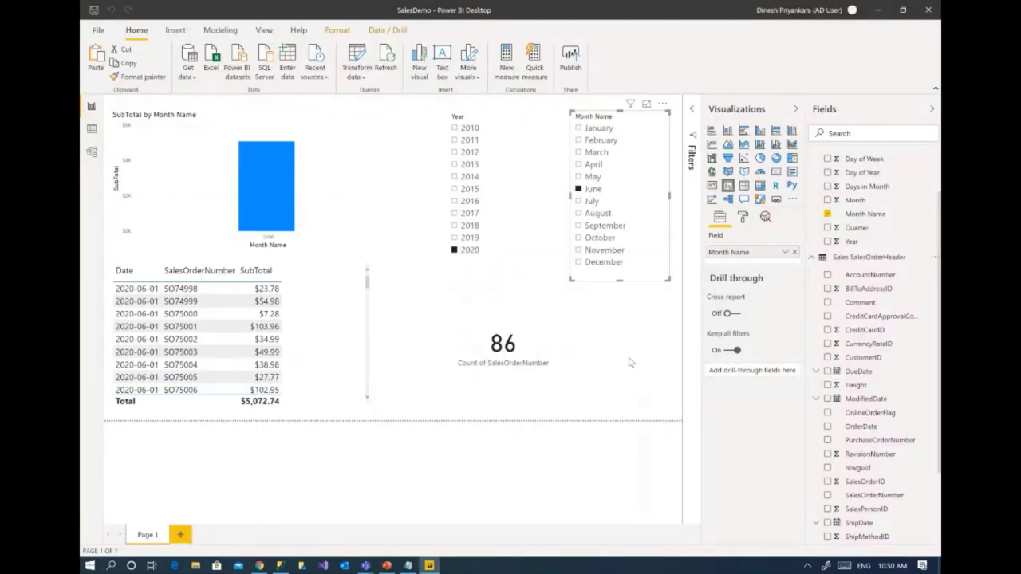
Switch to the Power BI service, open the SalesDemo report, and test slicers with May and 2019, returning to June 2020.
key("alt+Tab")
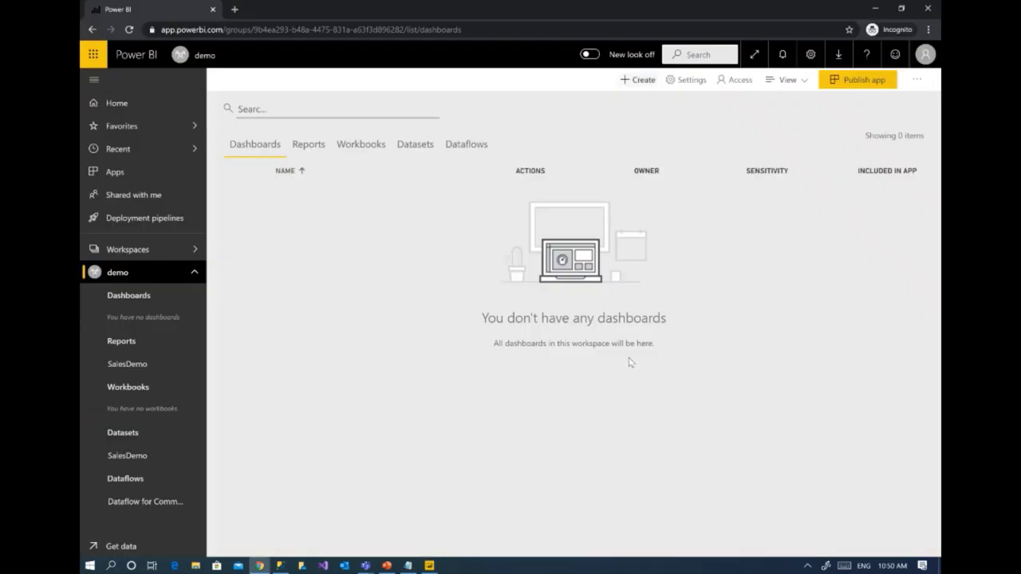
left_click(145, 367)
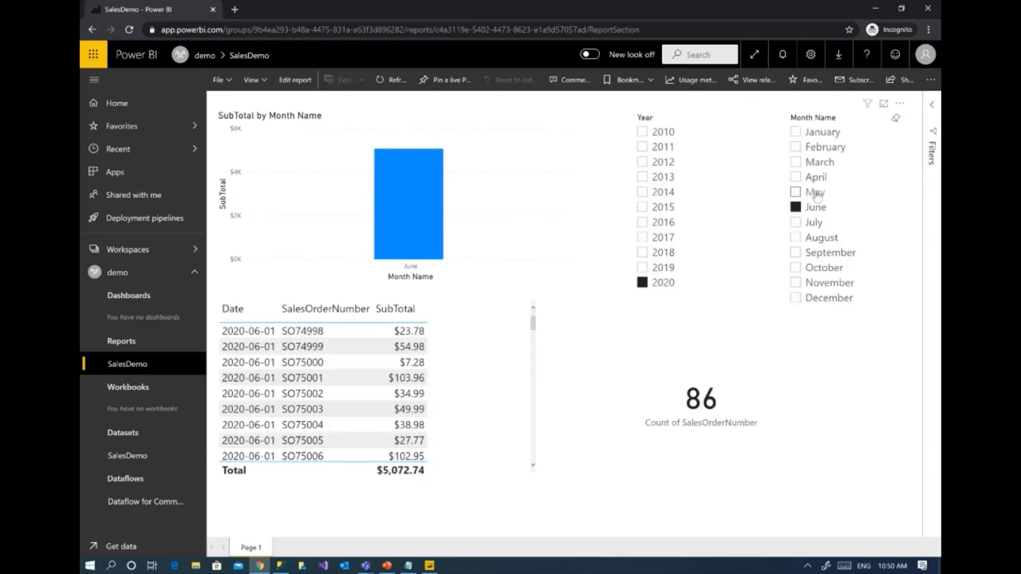
left_click(816, 196)
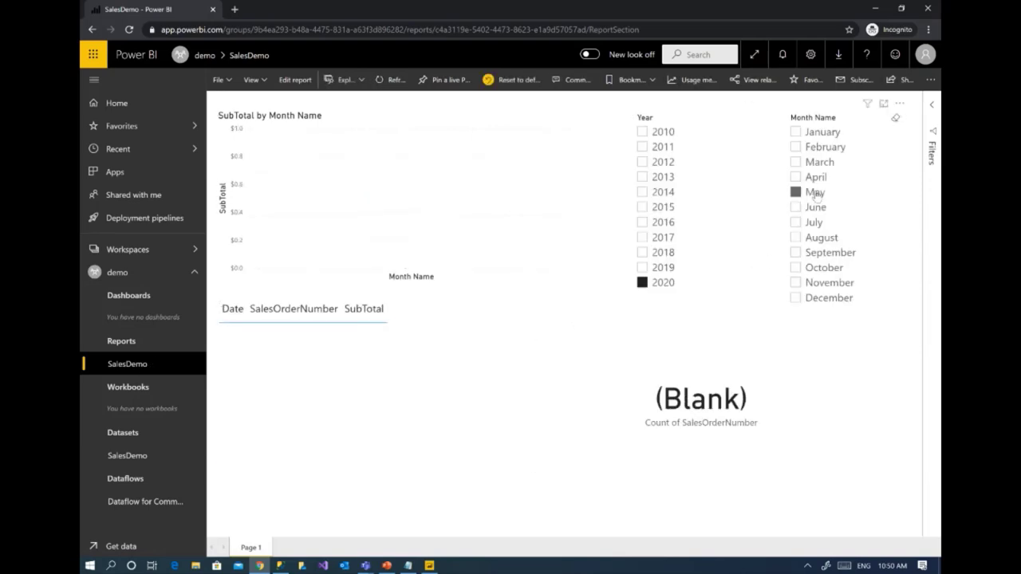
left_click(817, 210)
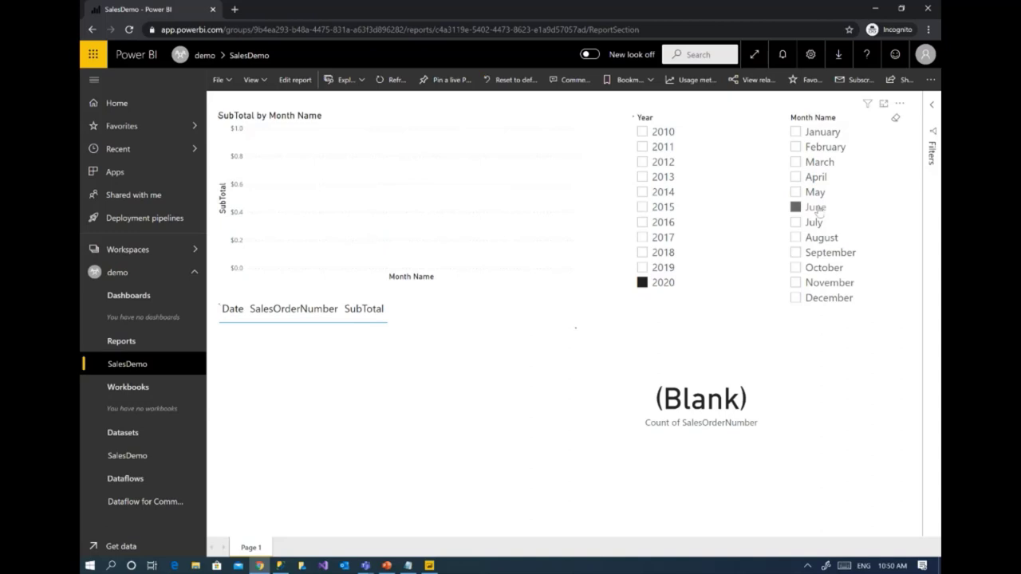
left_click(670, 269)
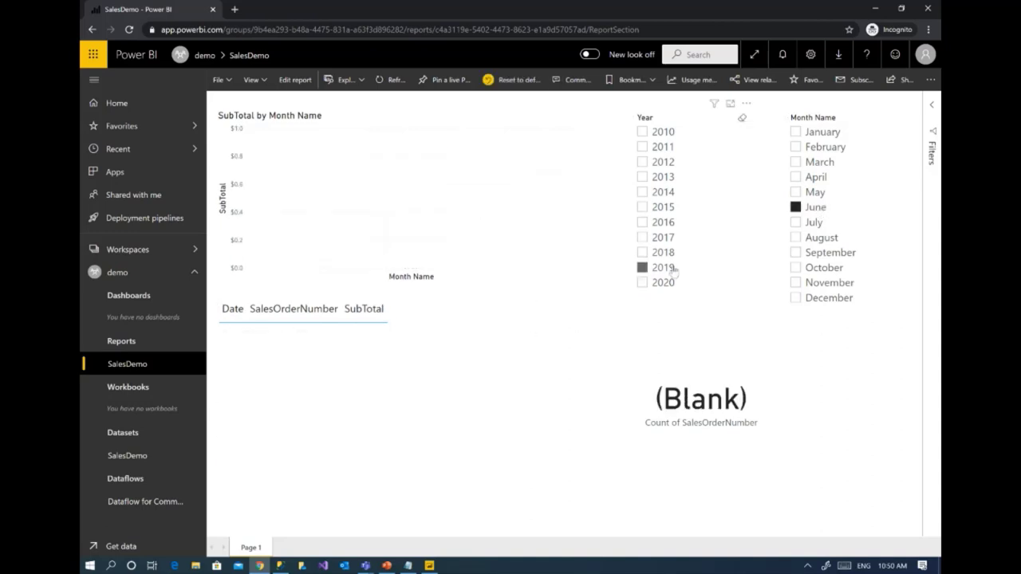
left_click(670, 284)
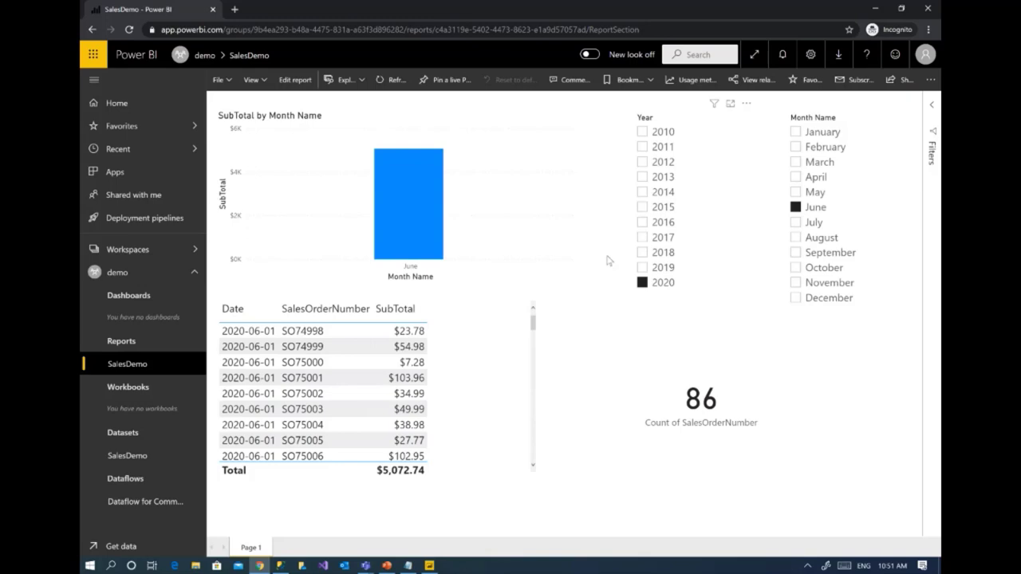
Review the gateway cluster settings and open the SalesDemo dataset's settings.
left_click(815, 54)
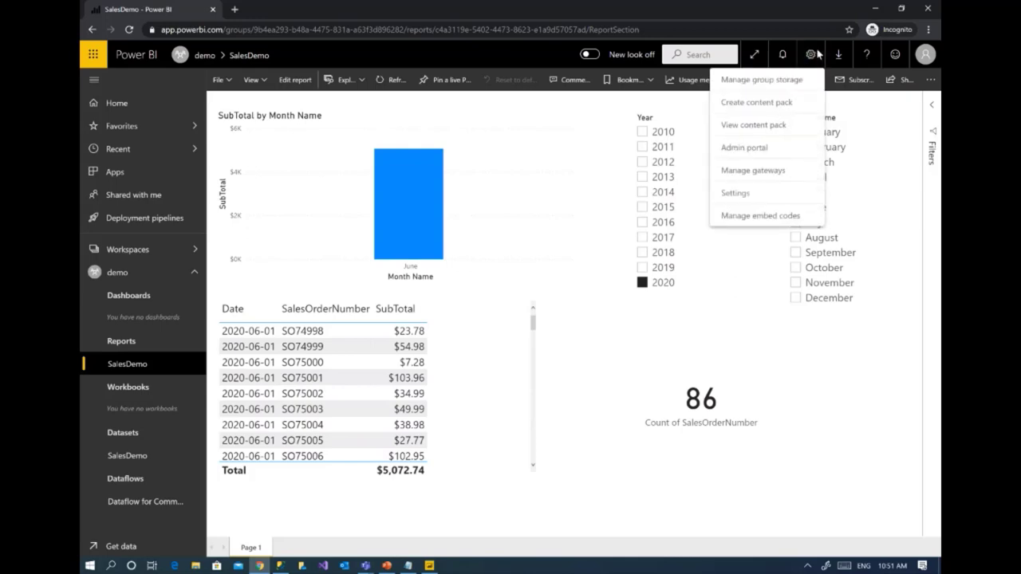
left_click(774, 173)
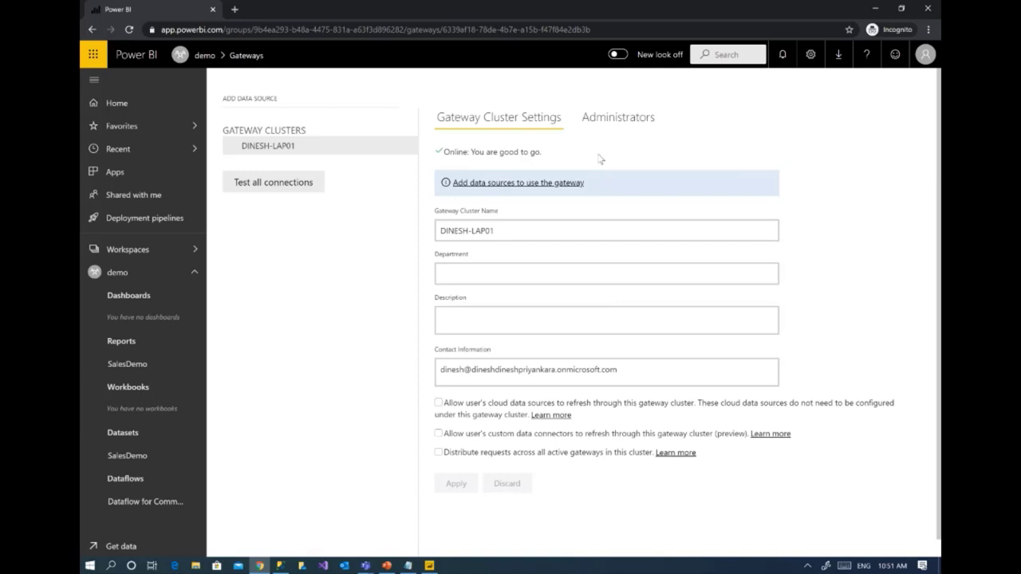
left_click(808, 57)
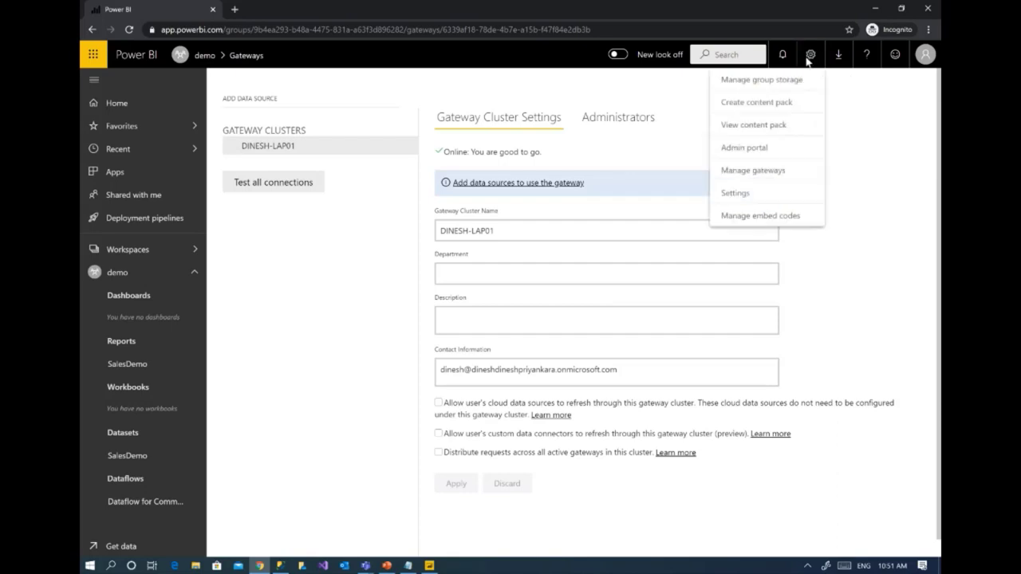
left_click(758, 199)
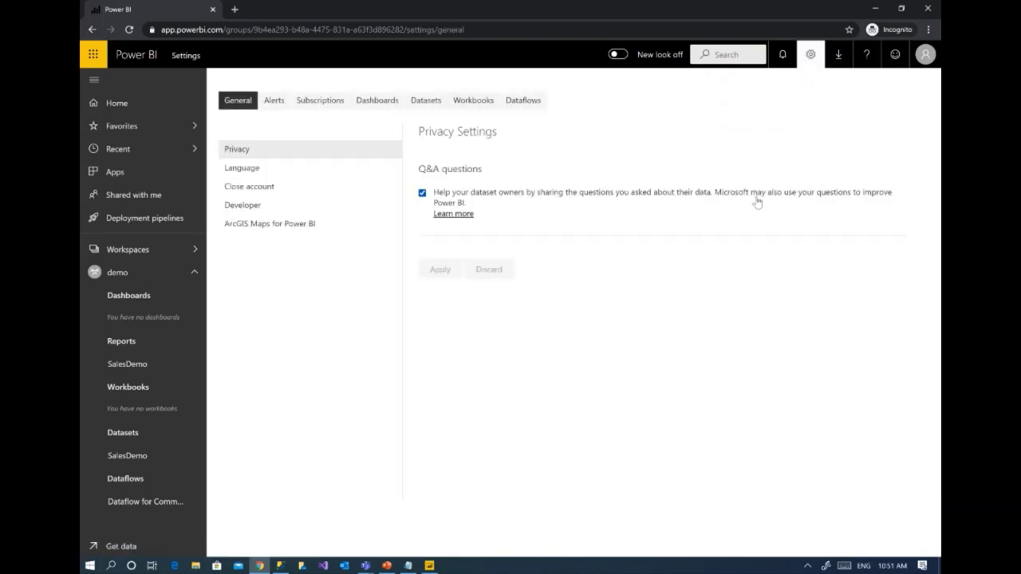
left_click(424, 101)
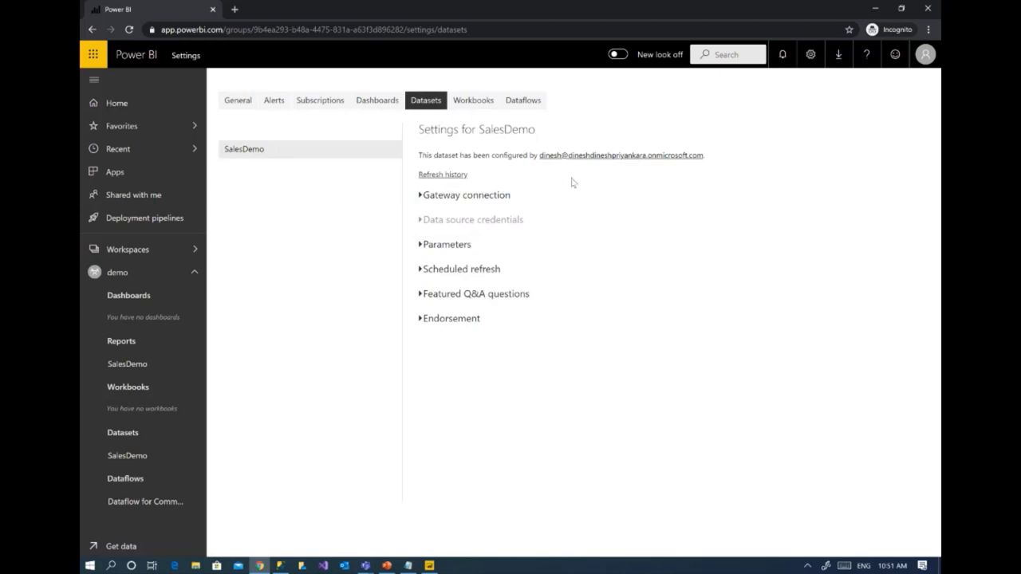
Start adding the dataset's adventureworks2017 SQL Server source to the gateway, naming the data source SalesDemo.
left_click(421, 197)
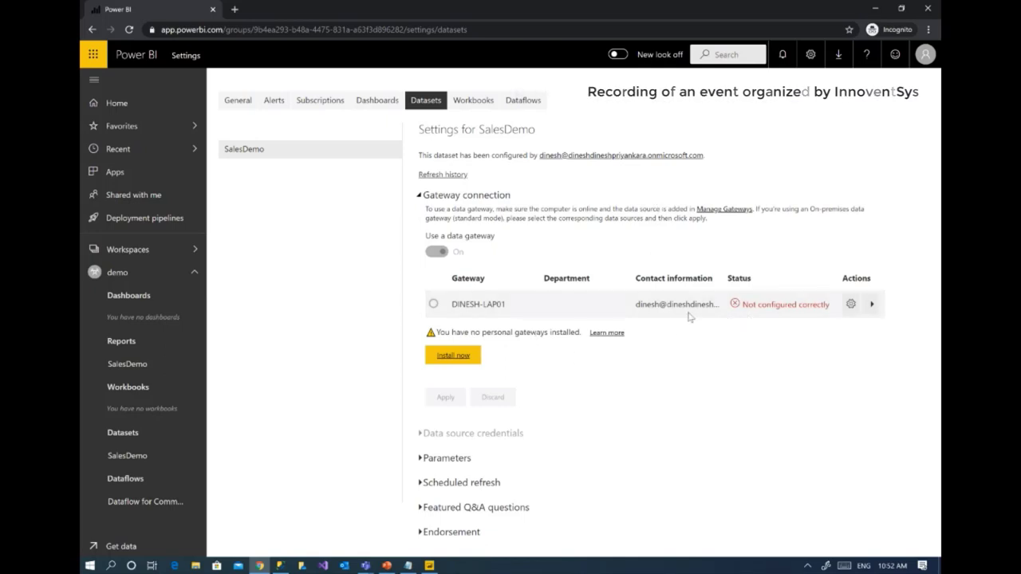
left_click(870, 304)
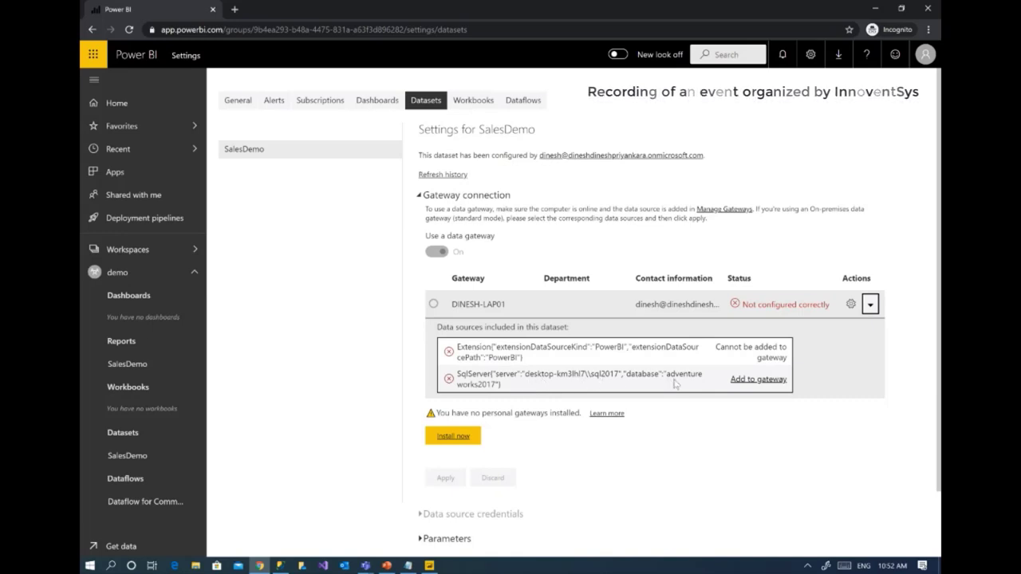
left_click(759, 379)
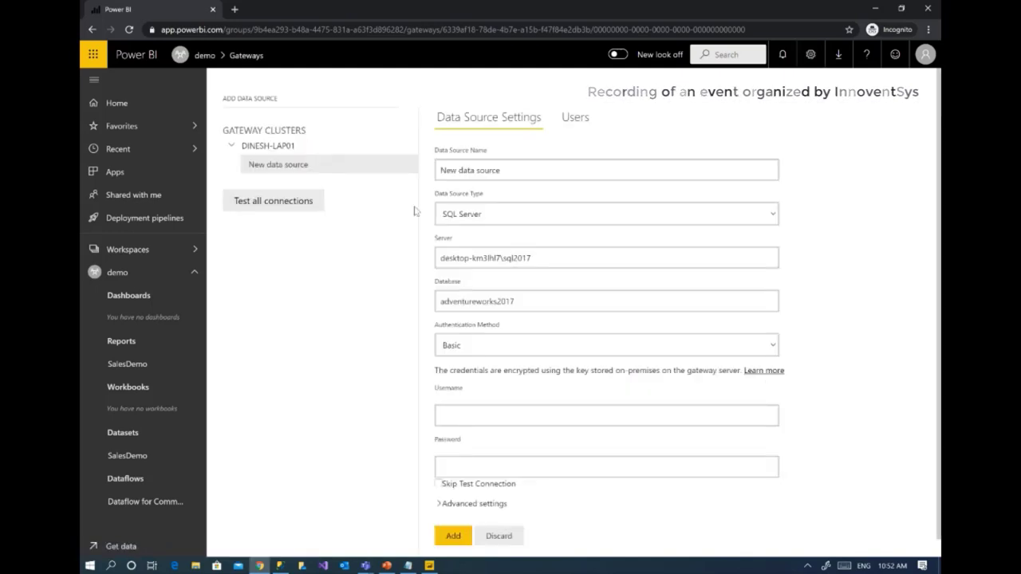
triple_click(524, 173)
type("SalesDemo")
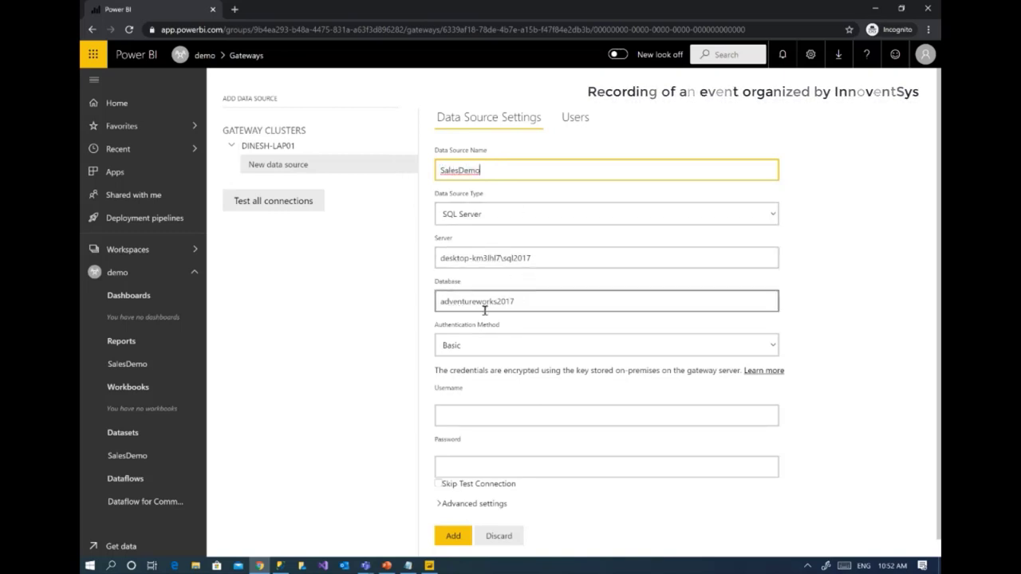
Enter the username PowerBIUser and the account password for basic authentication, and add the data source to the gateway.
left_click(499, 416)
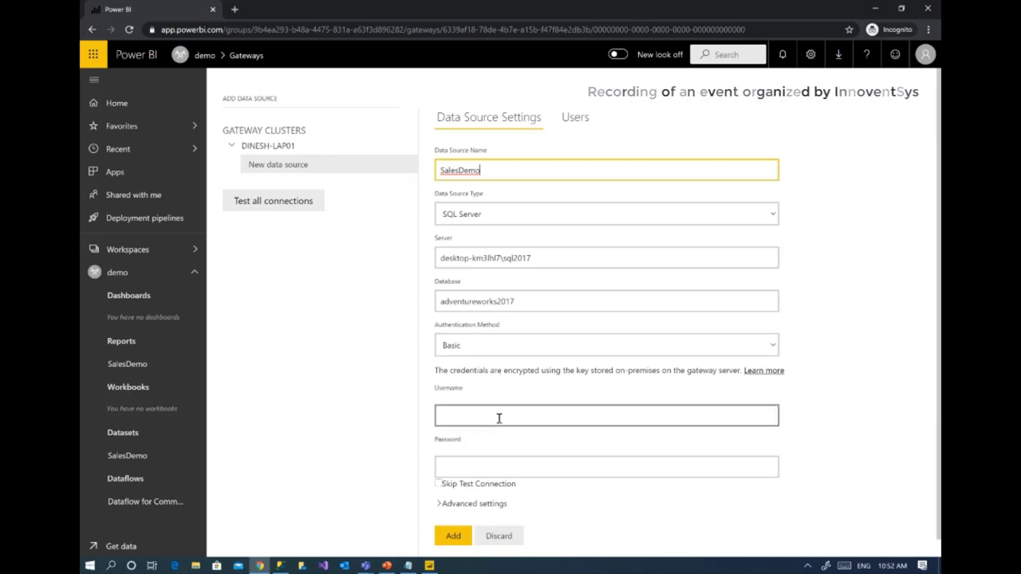
type("PowerBIUser")
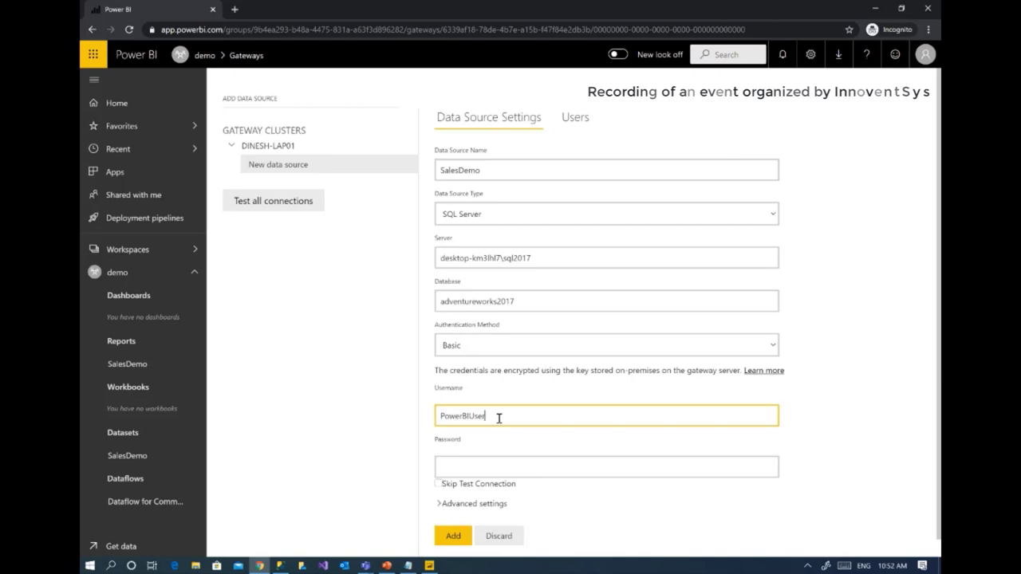
key("Tab")
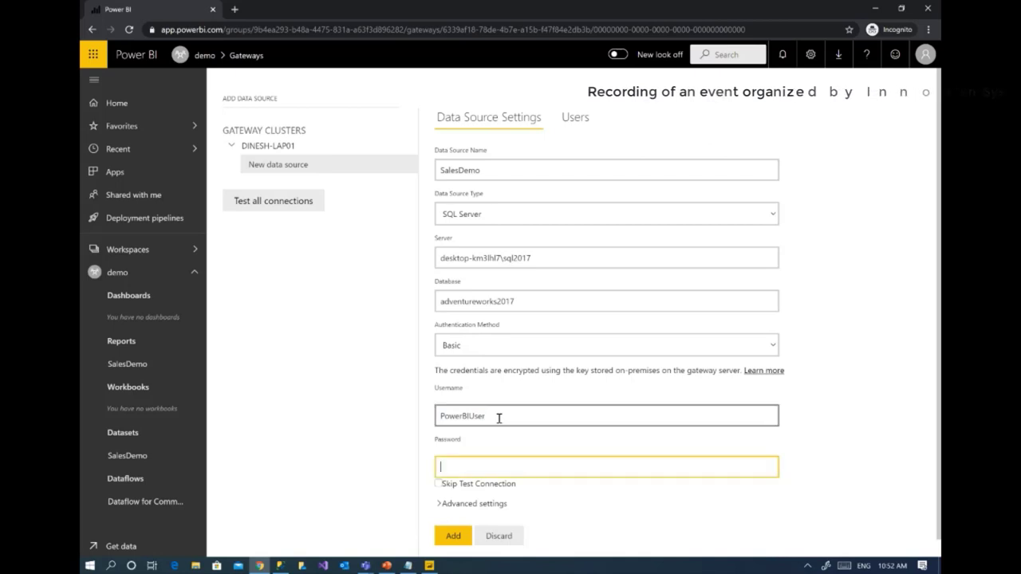
type("••••••••")
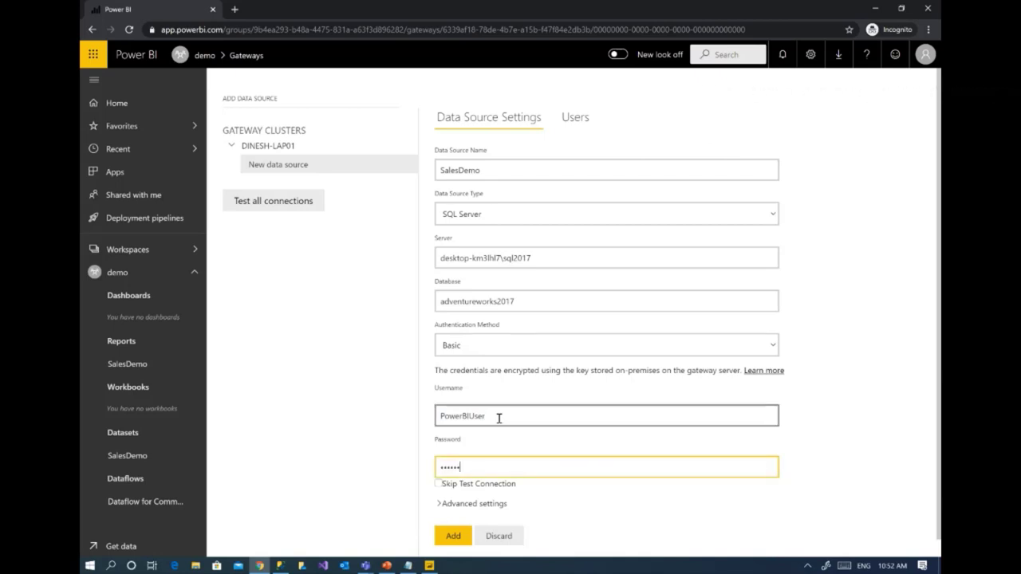
left_click(453, 536)
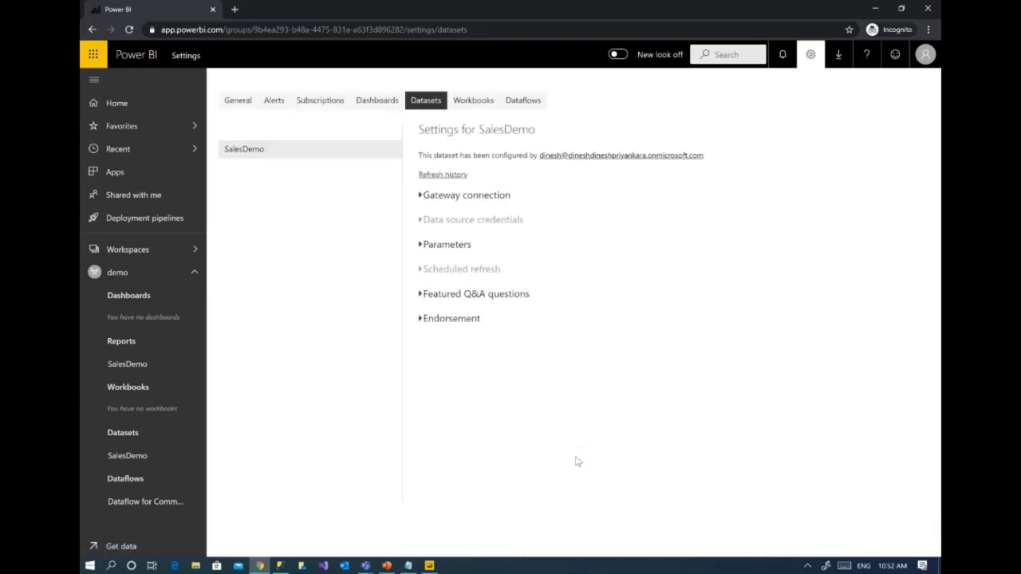
Map the SalesDemo dataset's adventureworks2017 SQL Server source to the SalesDemo gateway data source and apply the gateway connection.
left_click(420, 197)
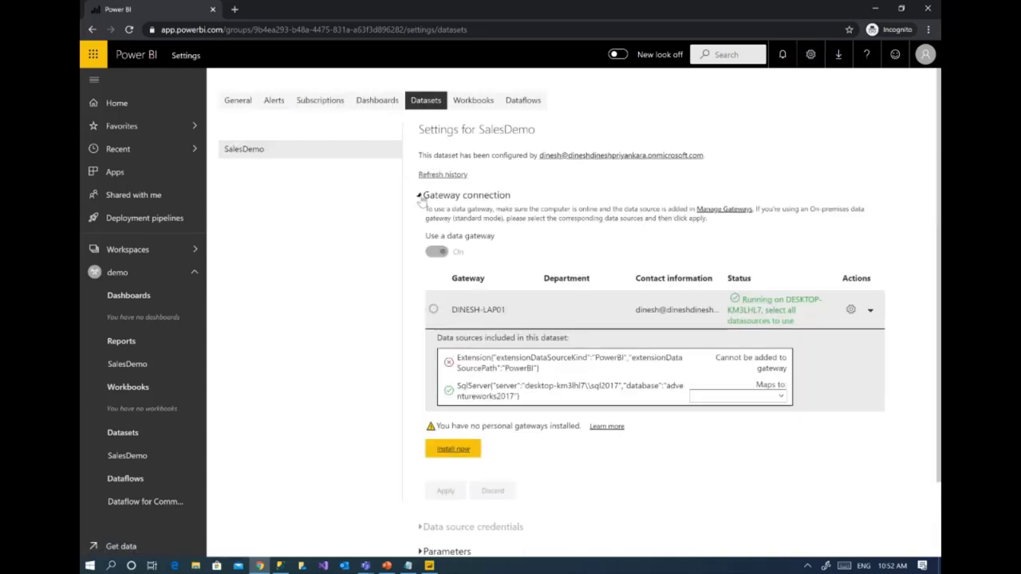
left_click(780, 398)
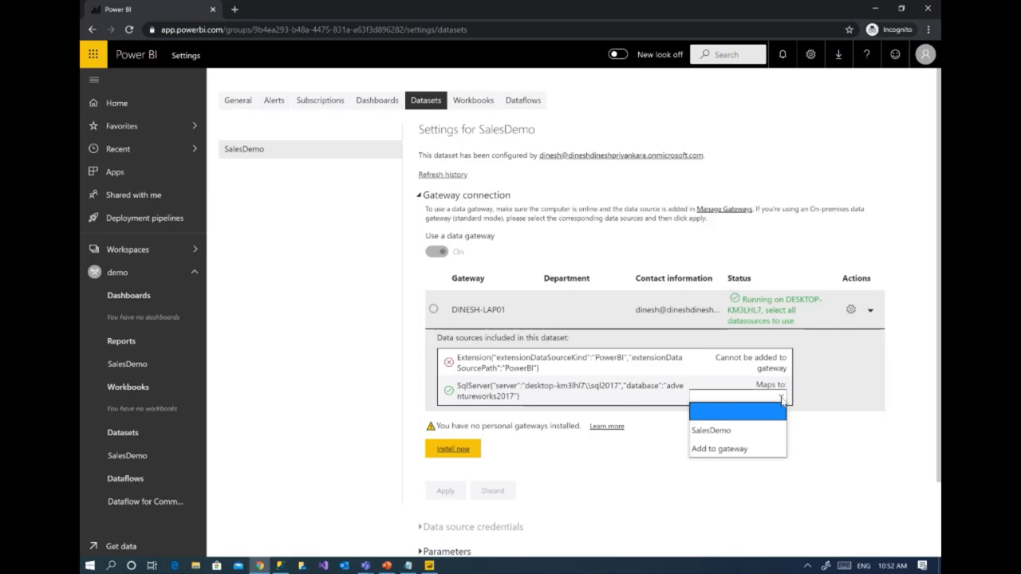
left_click(757, 432)
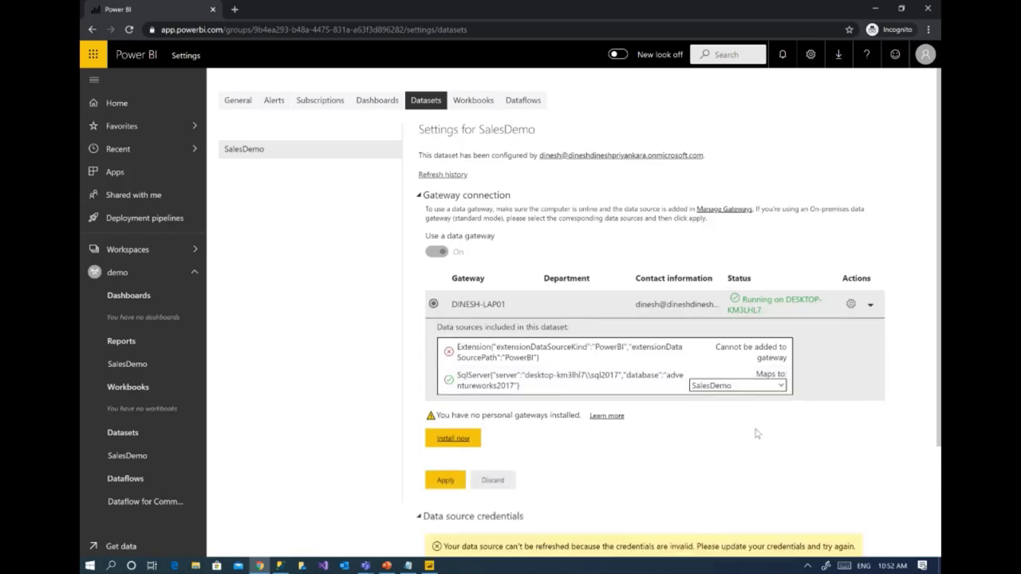
left_click(449, 481)
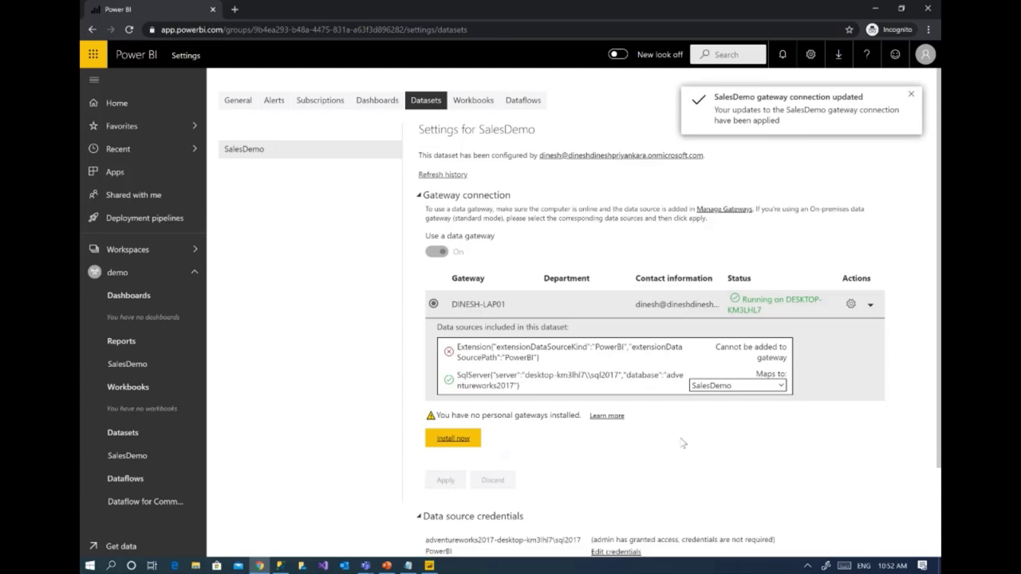
Open the SalesDemo report and start an on-demand refresh of the SalesDemo dataset.
left_click(127, 363)
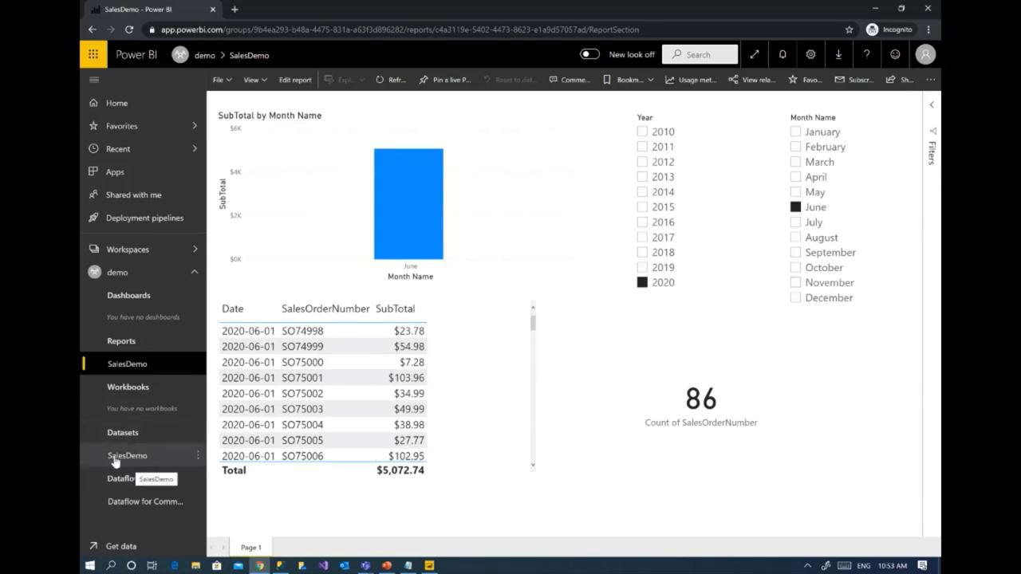
left_click(199, 459)
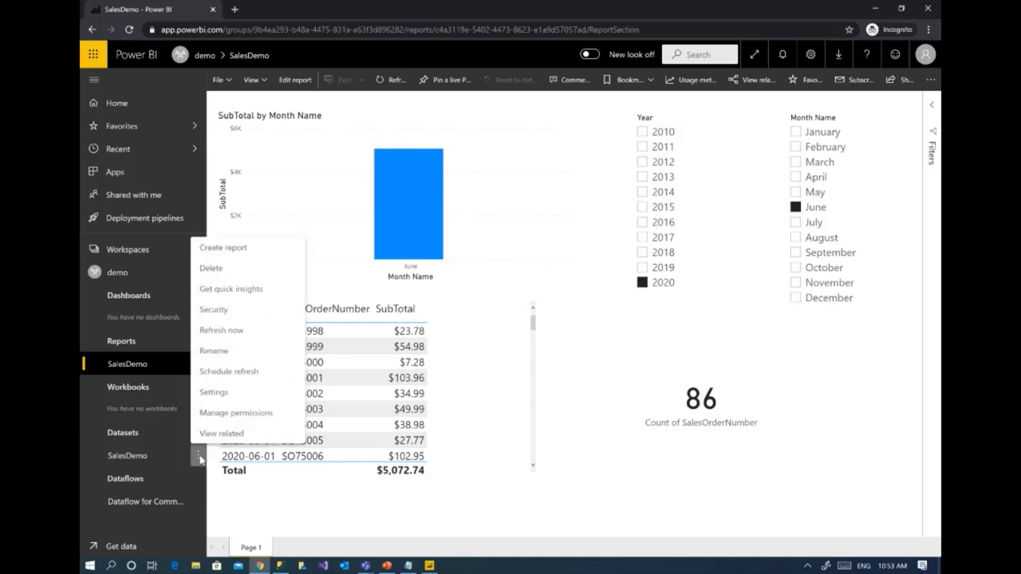
left_click(248, 331)
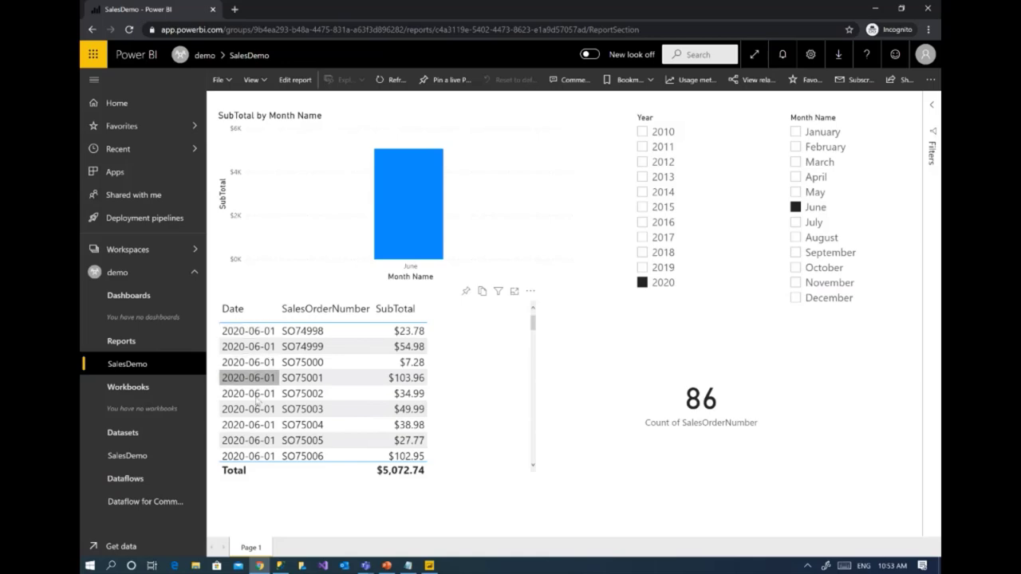
Open the SalesDemo dataset's settings and check its refresh history twice for the status of the on-demand refresh.
left_click(811, 56)
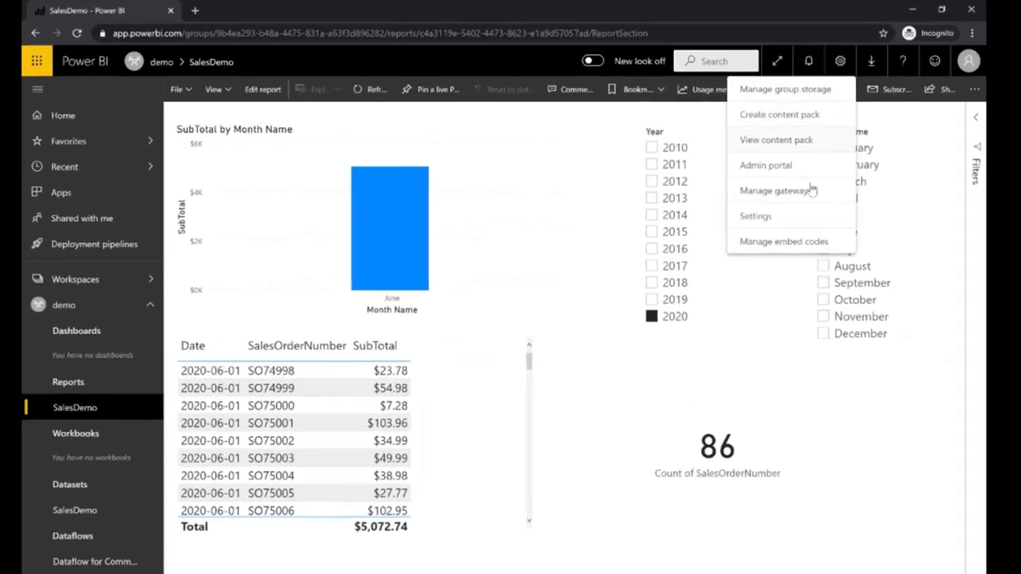
left_click(735, 193)
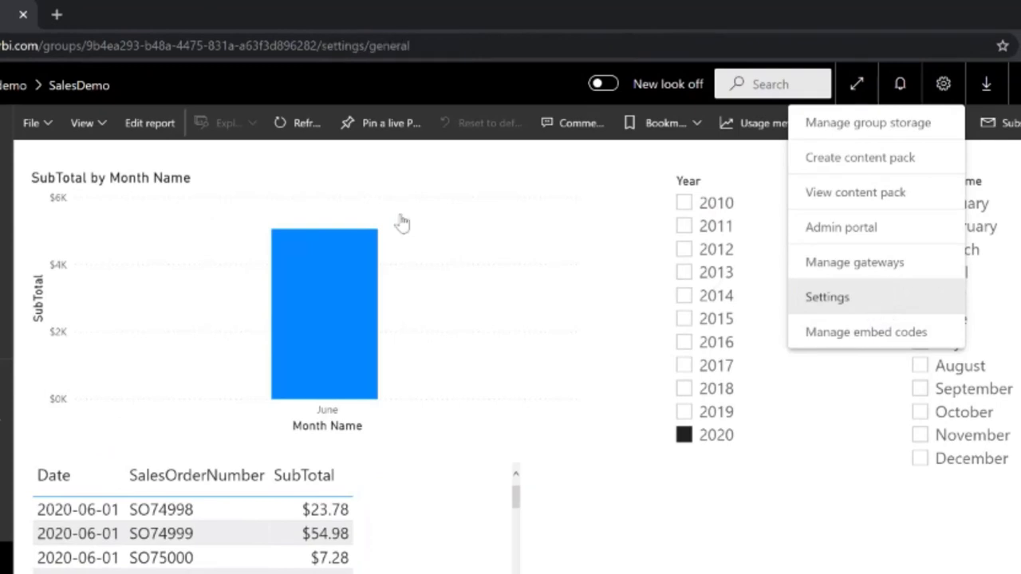
left_click(353, 153)
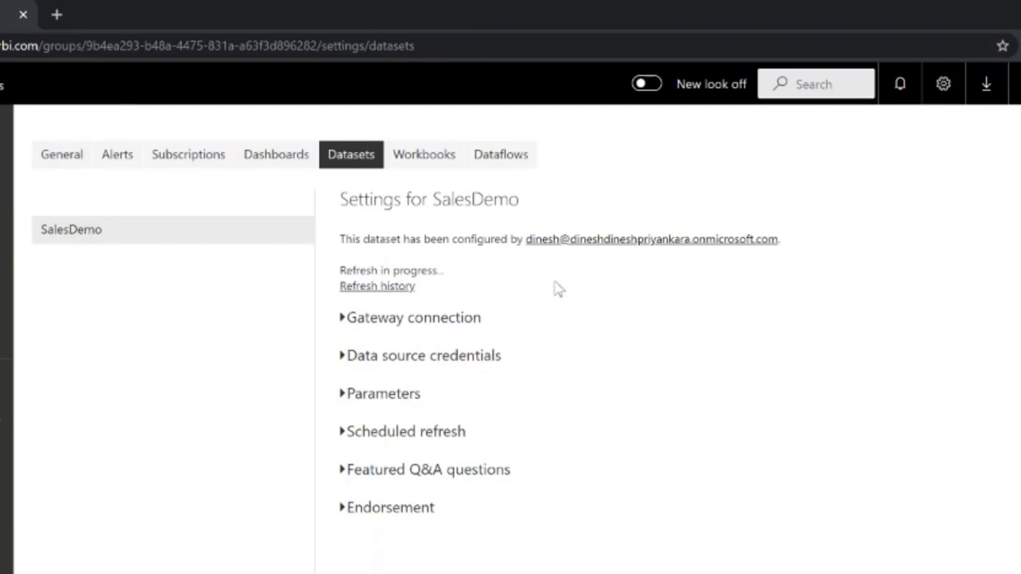
left_click(391, 288)
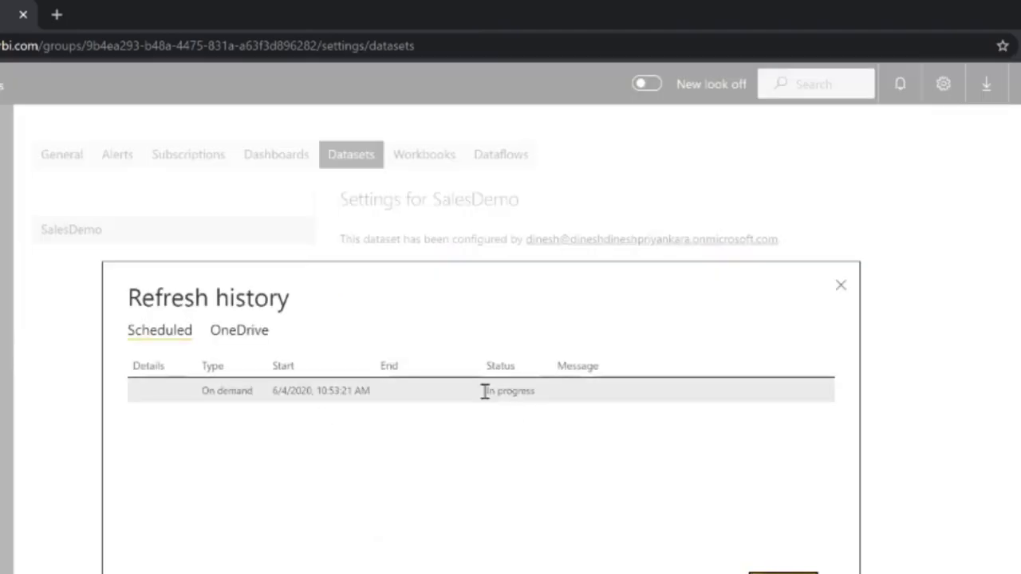
left_click(840, 289)
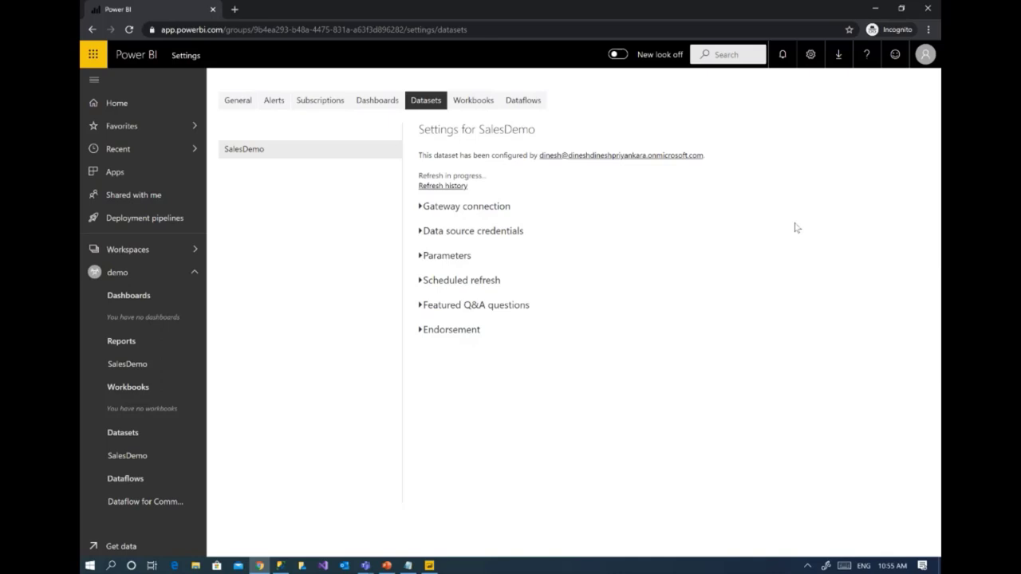
left_click(445, 185)
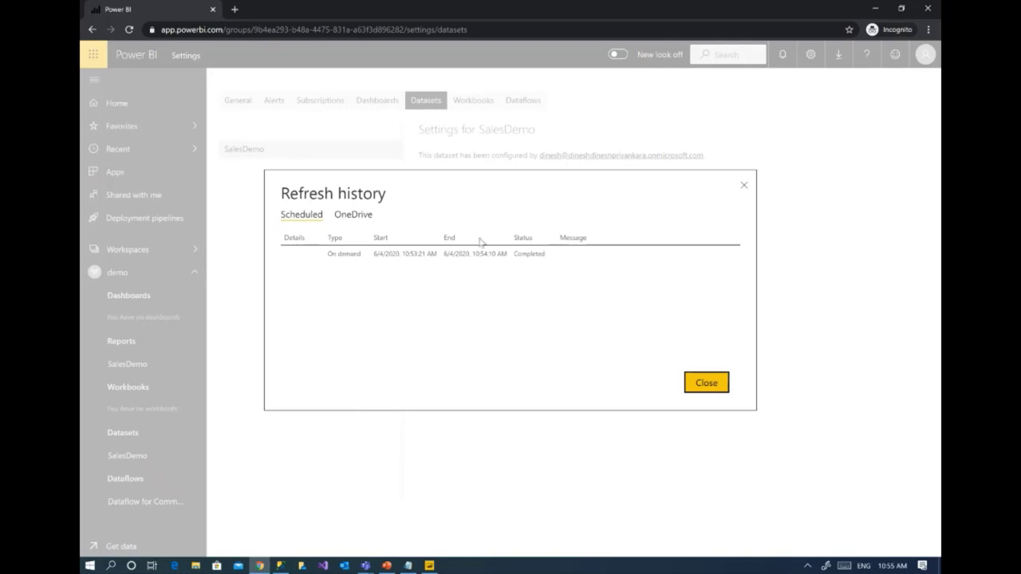
left_click(706, 383)
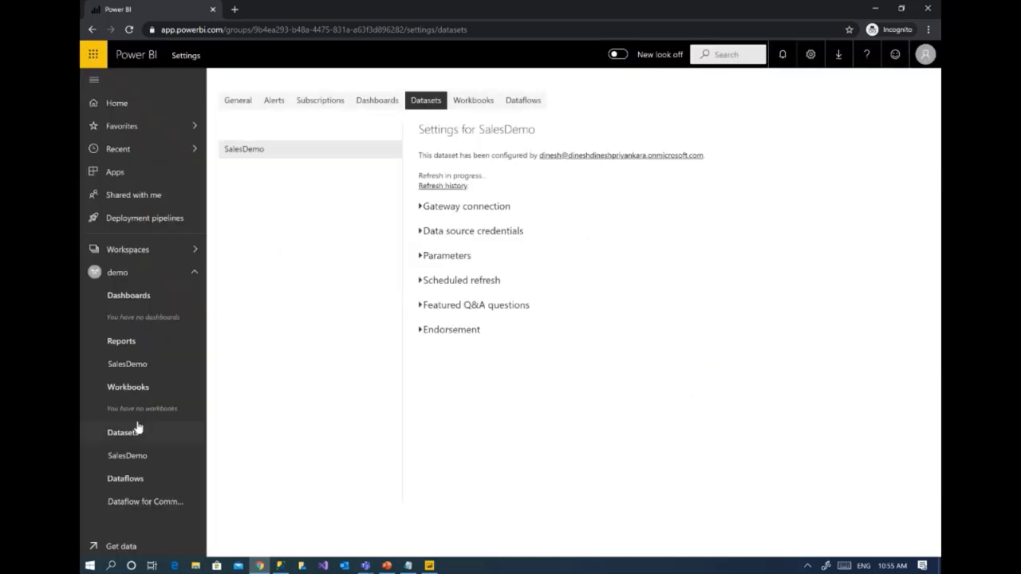
Reopen the SalesDemo report, switch the month filter from May to June, and refresh the report visuals.
left_click(154, 363)
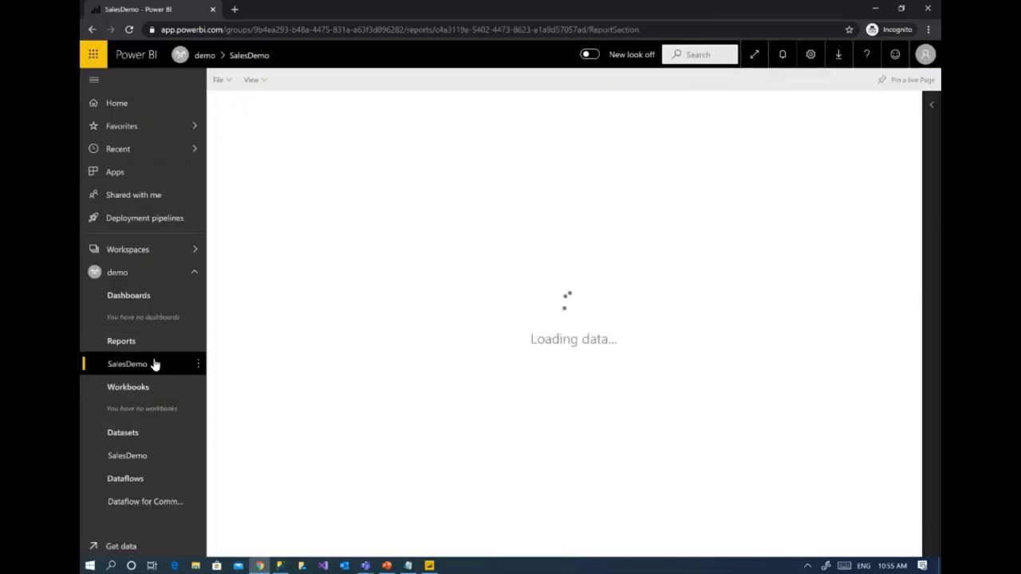
left_click(815, 207)
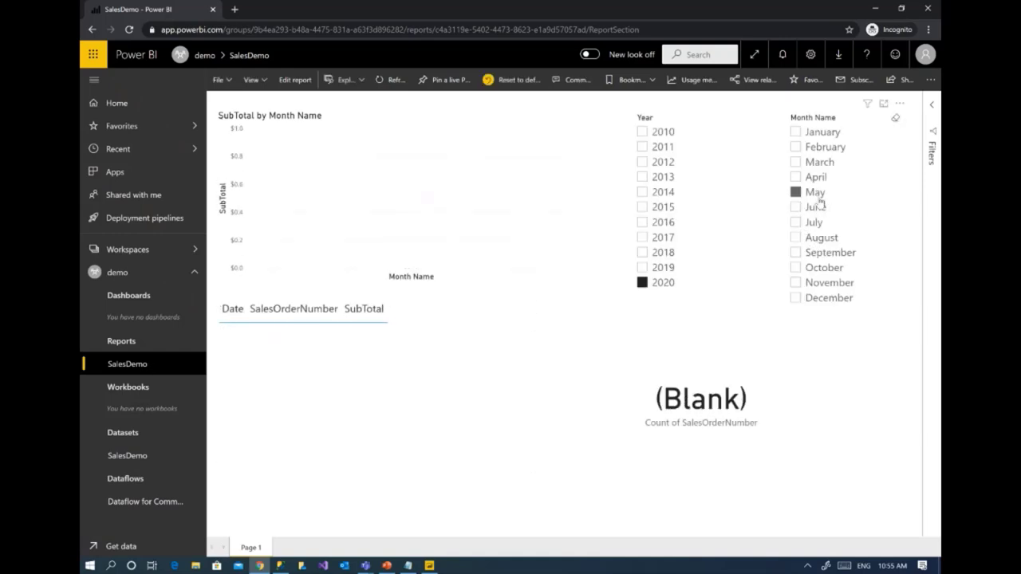
left_click(816, 208)
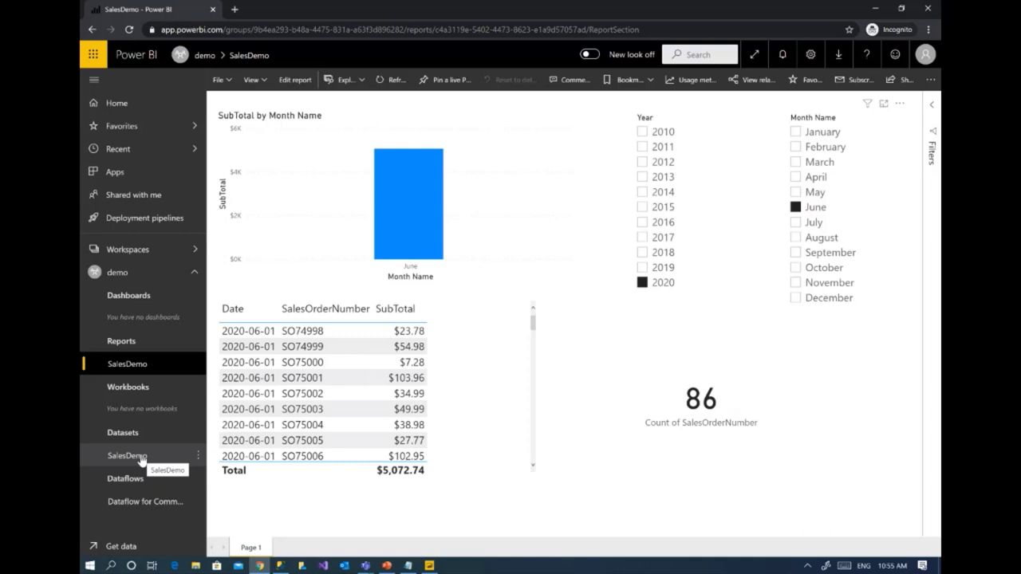
left_click(395, 81)
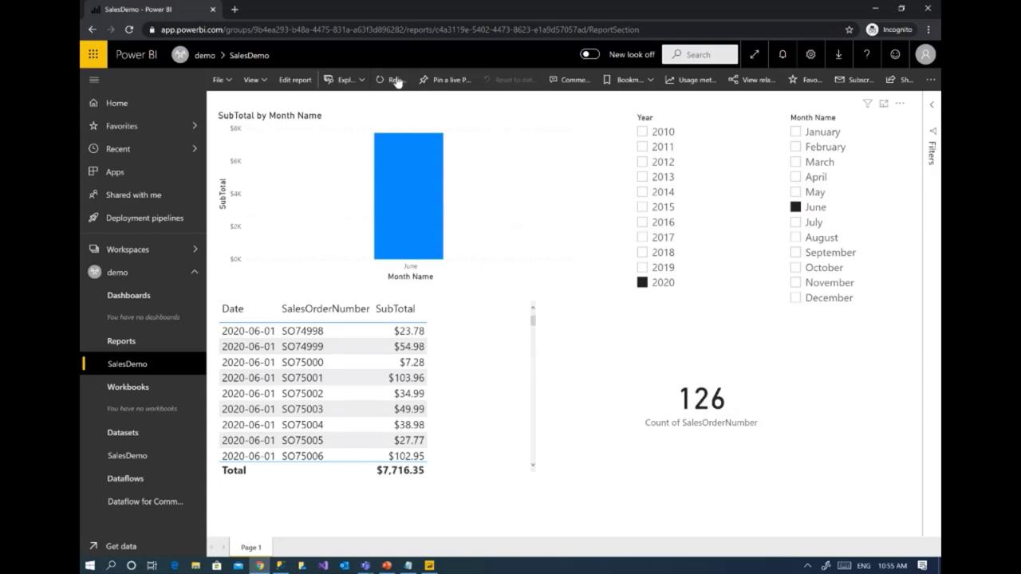
Check the report for May and April 2020, and compare April in 2019, 2018 and 2017.
left_click(813, 193)
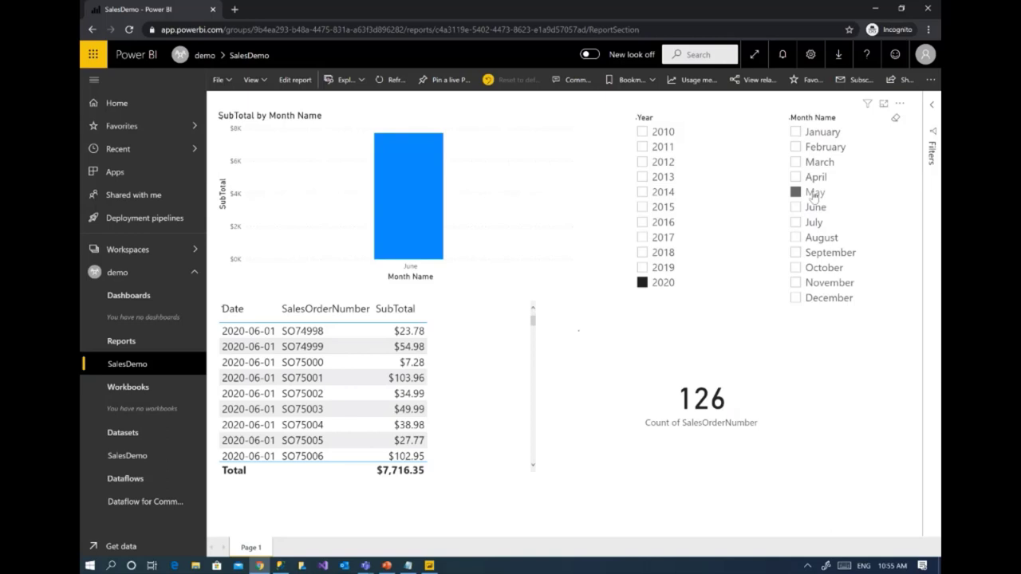
left_click(819, 179)
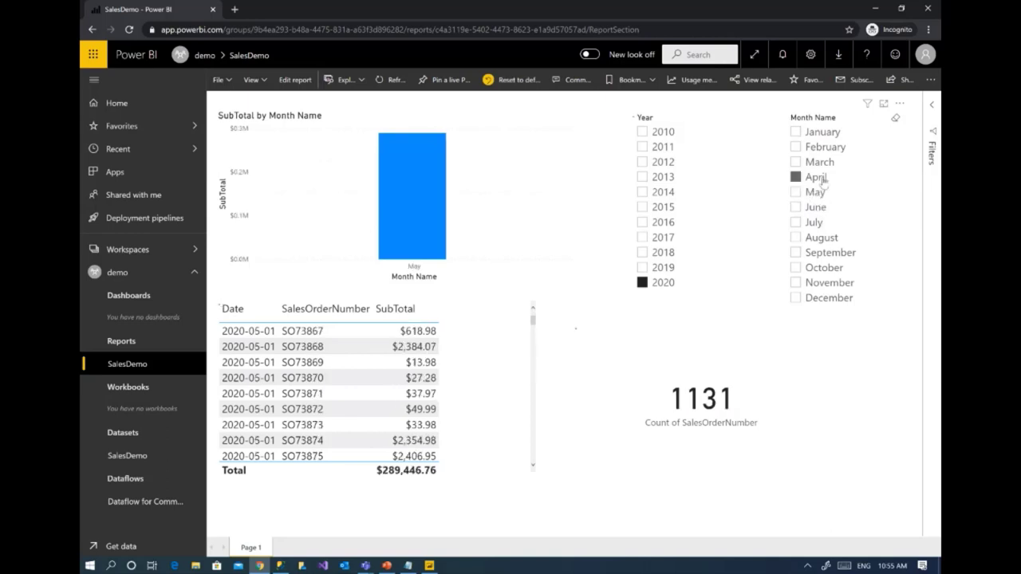
left_click(665, 268)
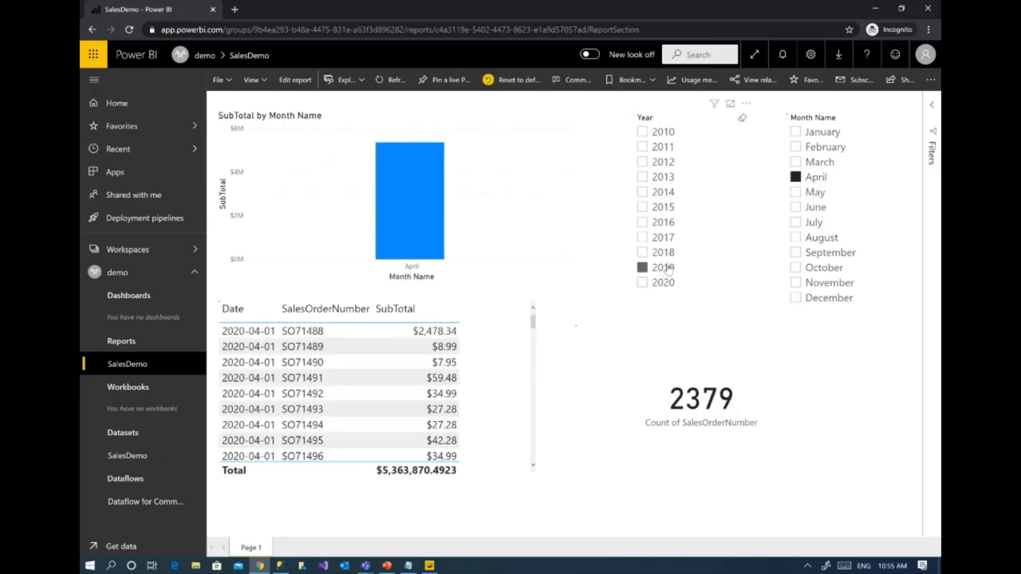
left_click(668, 254)
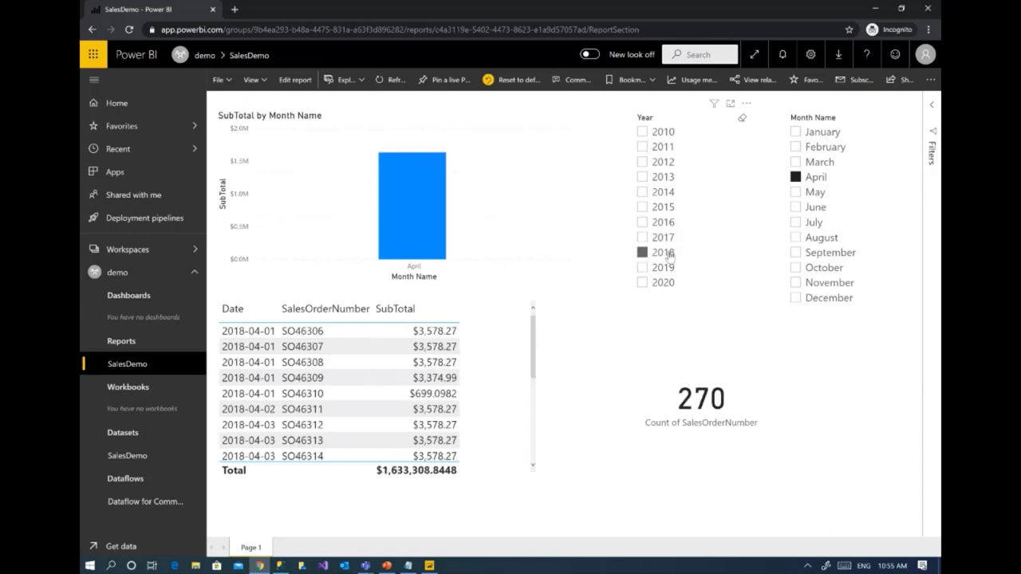
left_click(666, 238)
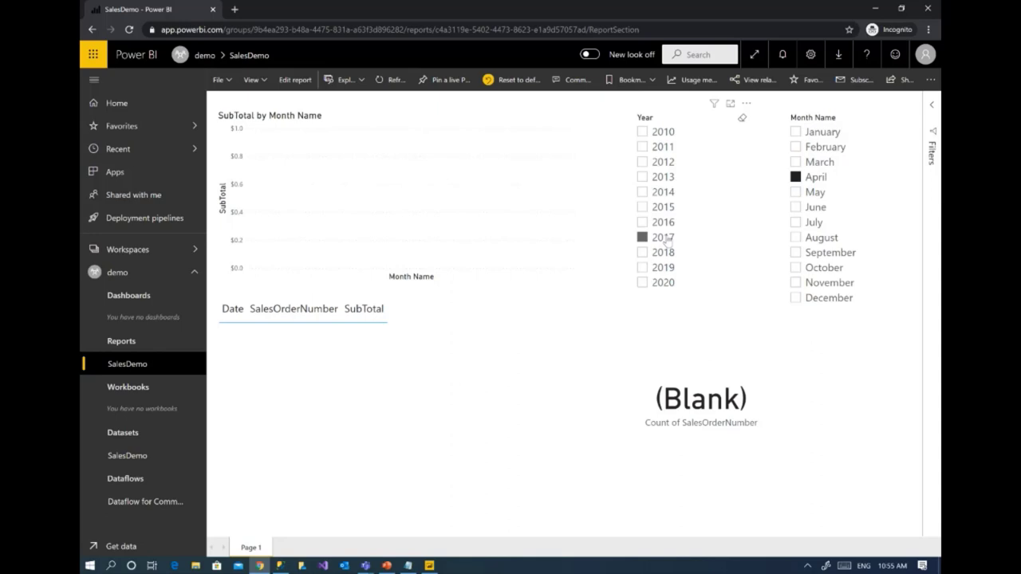
Check June sales for 2017 through 2020, and compare May with June in 2020, ending on June.
left_click(816, 207)
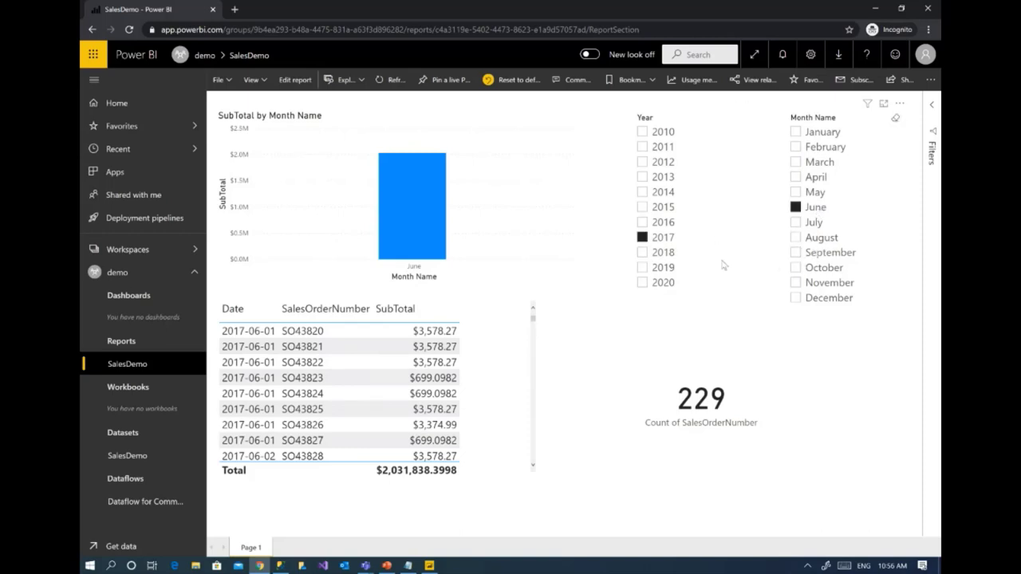
left_click(667, 254)
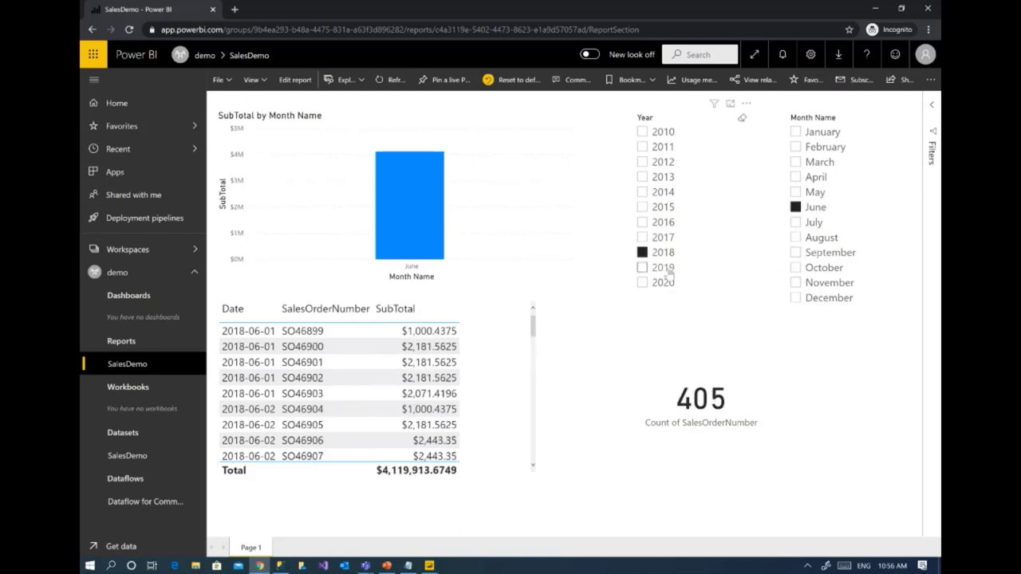
left_click(668, 269)
left_click(670, 289)
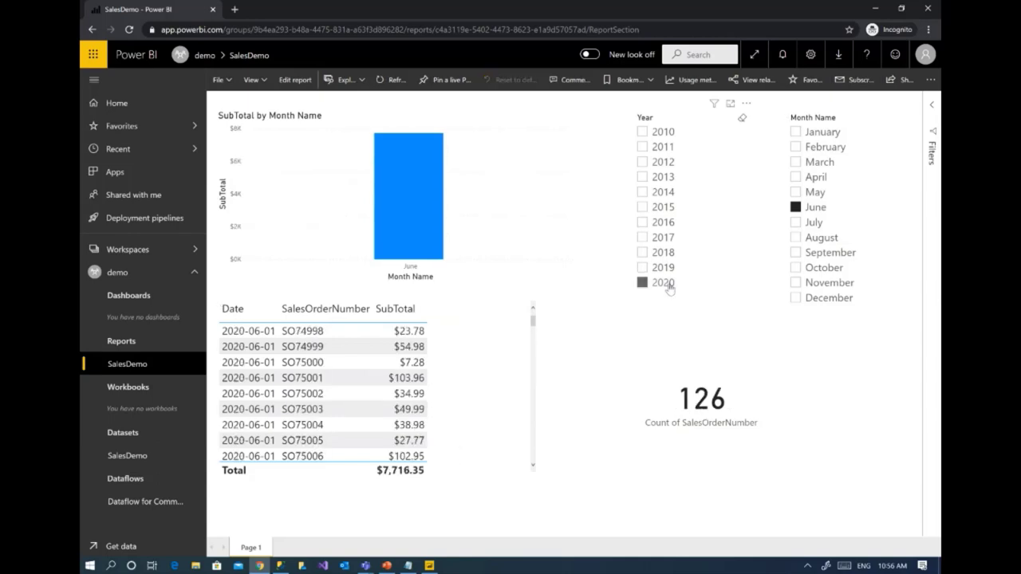
left_click(799, 205)
left_click(796, 192)
left_click(796, 207)
Switch to the SQL query in SQL Server Management Studio and enlarge the query editor above the results grid.
key("alt+Tab")
key("alt+Tab")
key("alt+Tab")
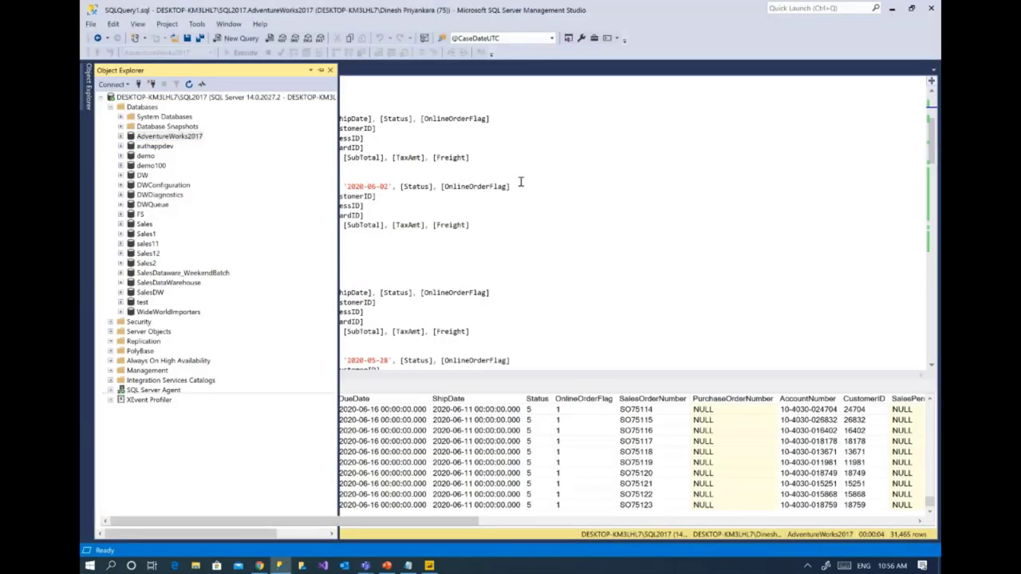
left_click(520, 182)
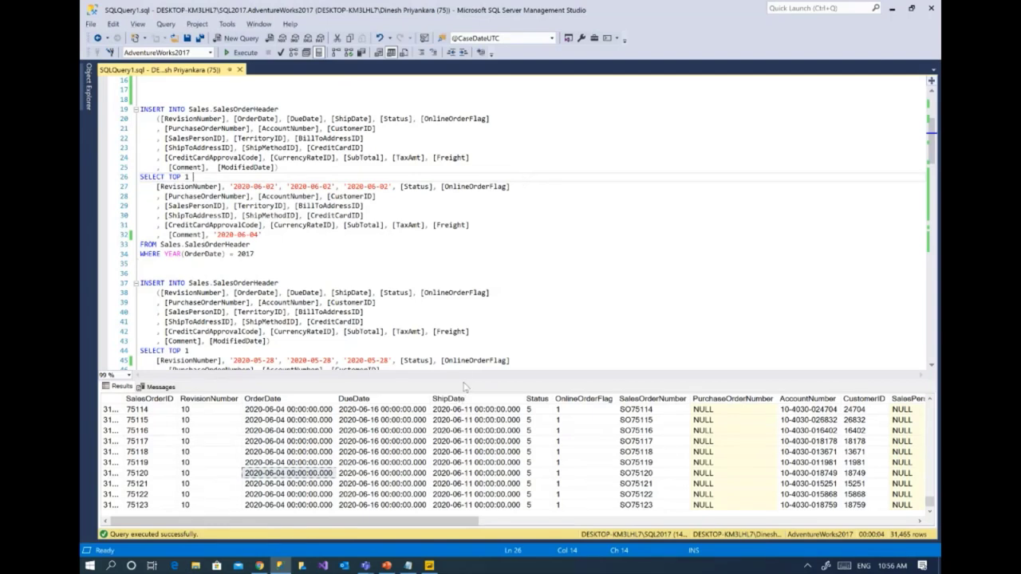
left_click_drag(465, 381, 465, 442)
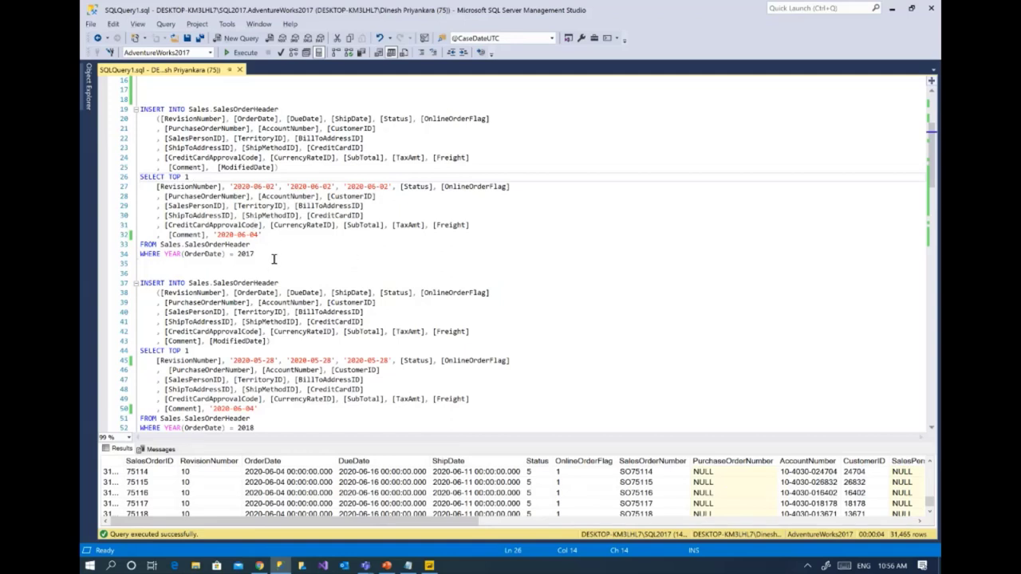
Review the two INSERT INTO Sales.SalesOrderHeader statements, comparing the order dates '2020-06-02' and '2020-05-28'.
left_click_drag(273, 260, 124, 101)
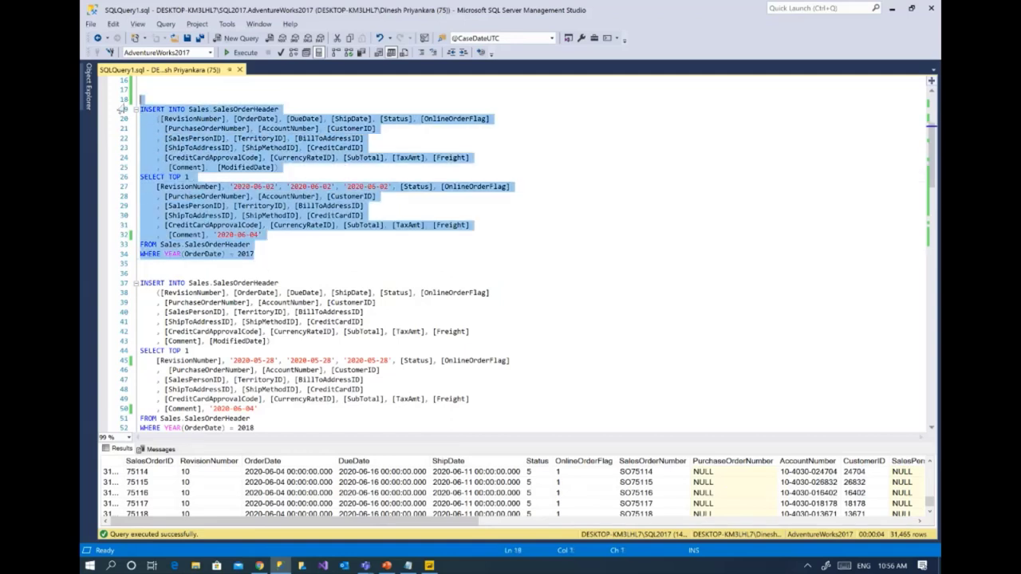
left_click(337, 170)
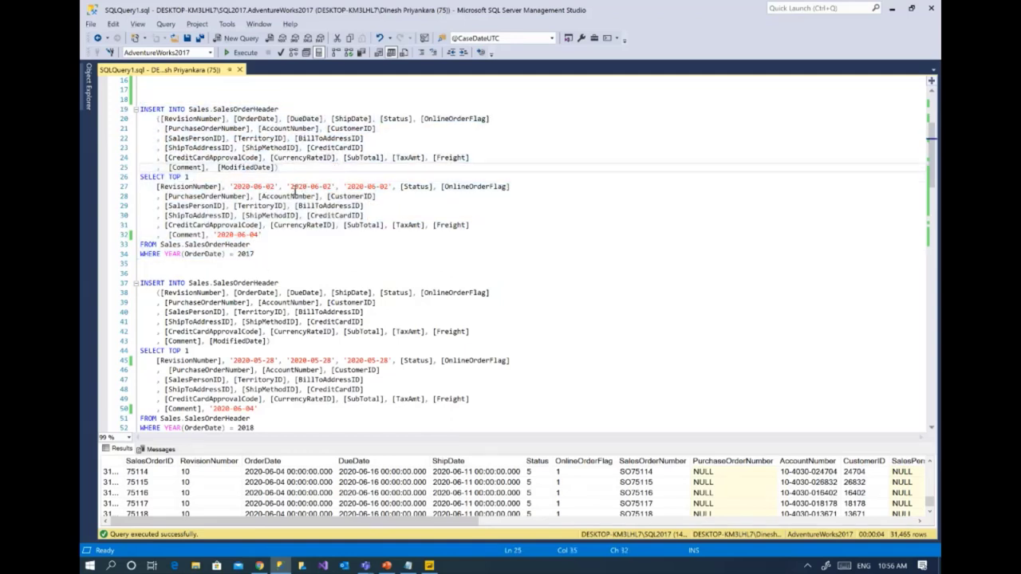
left_click_drag(230, 186, 283, 186)
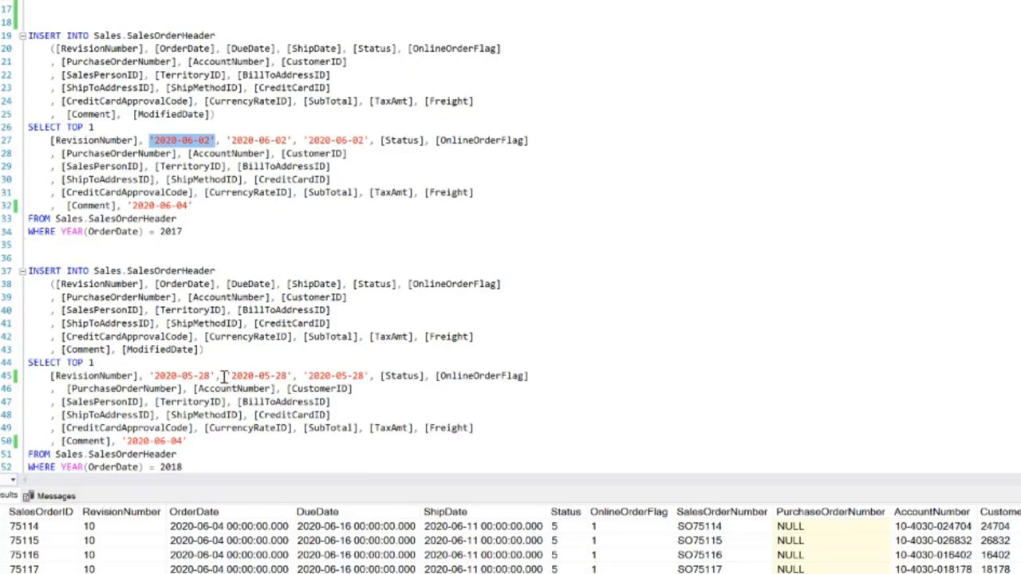
left_click_drag(216, 375, 158, 382)
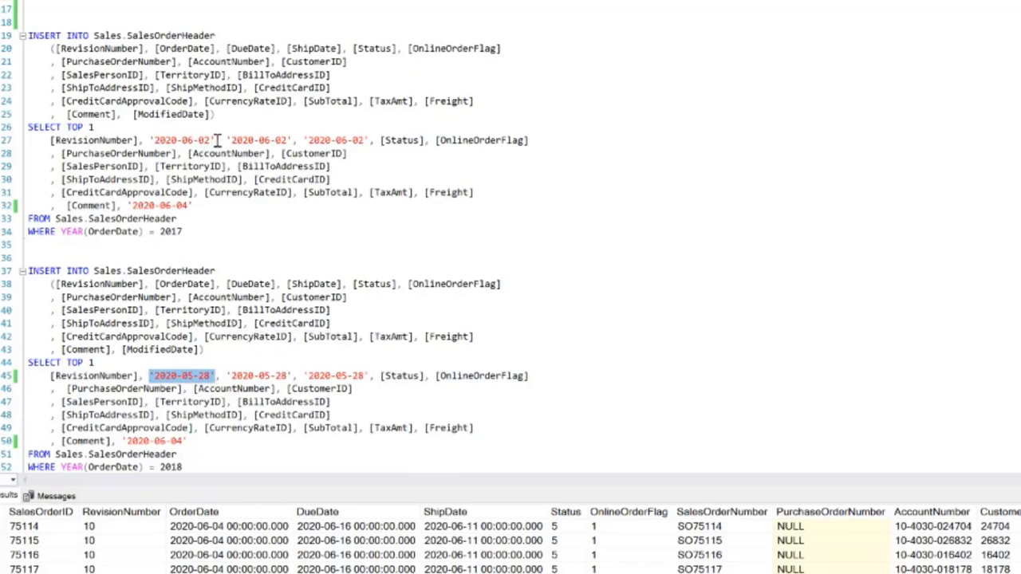
left_click_drag(215, 140, 150, 139)
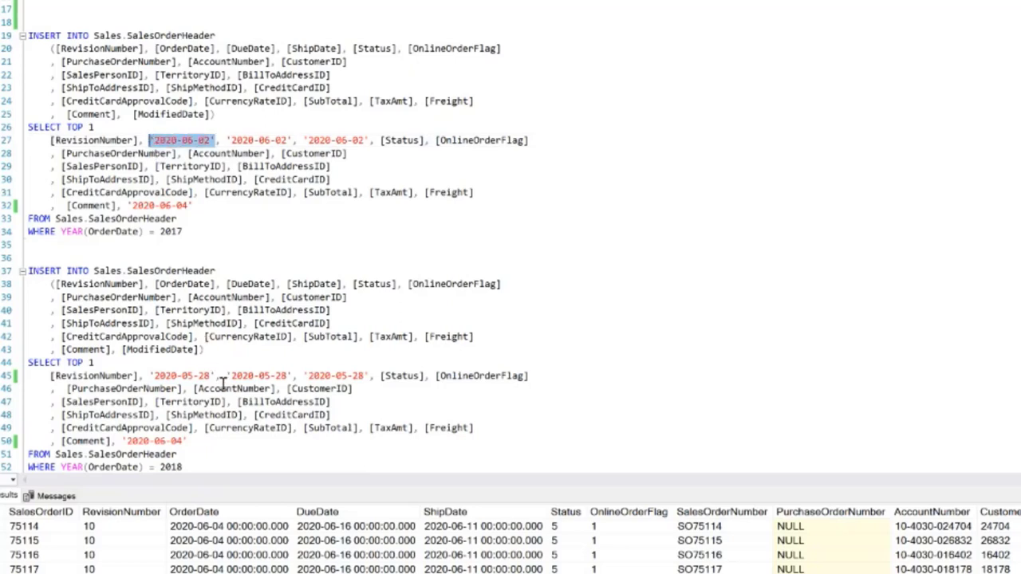
left_click_drag(218, 376, 148, 375)
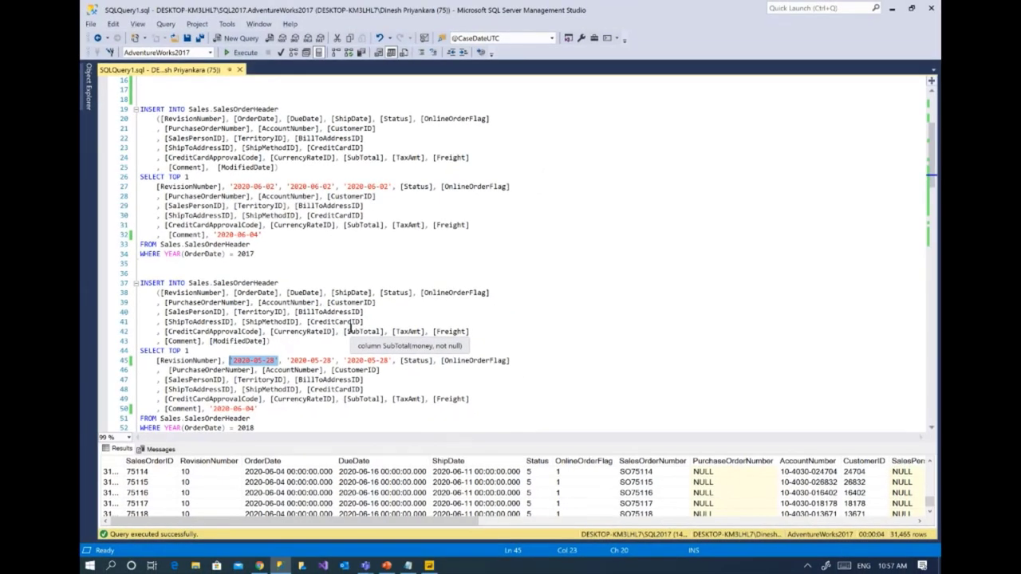
Note 'June - 127' and 'May - 1131' in Notepad, filtering the Power BI report to May 2020 for the second count.
key("alt+Tab")
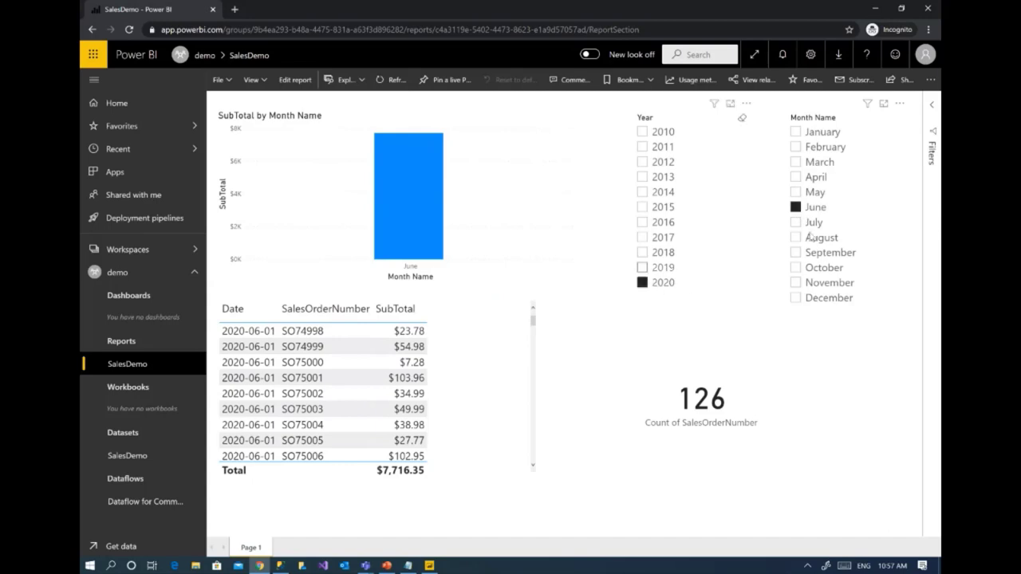
left_click(409, 565)
type("June - 127")
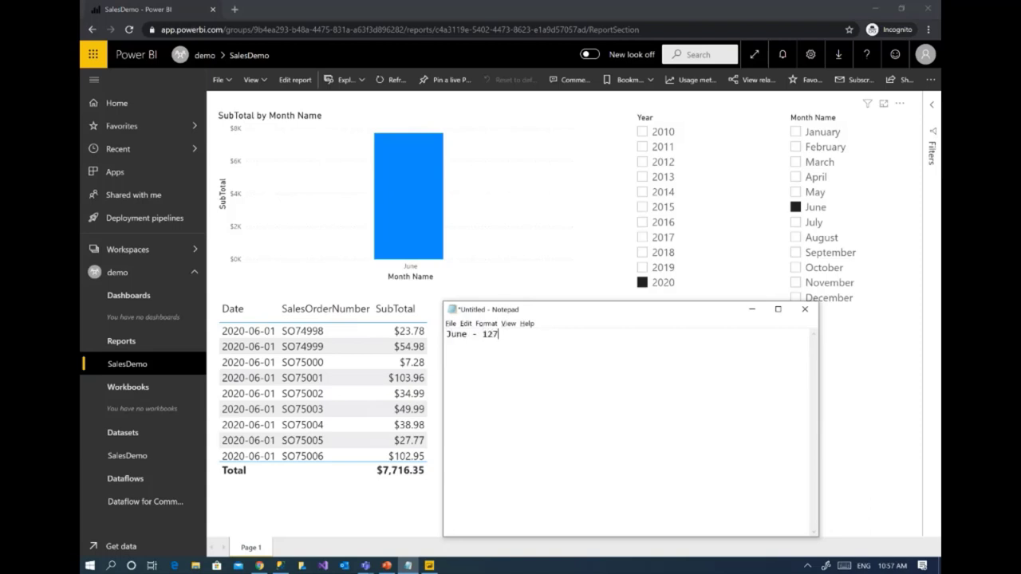
type(" May -")
left_click(923, 259)
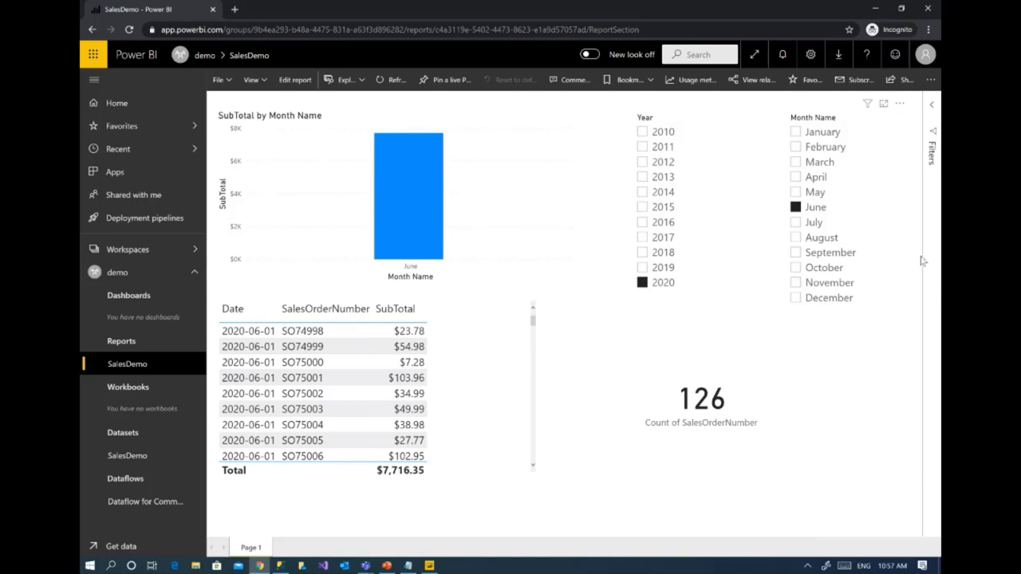
left_click(815, 194)
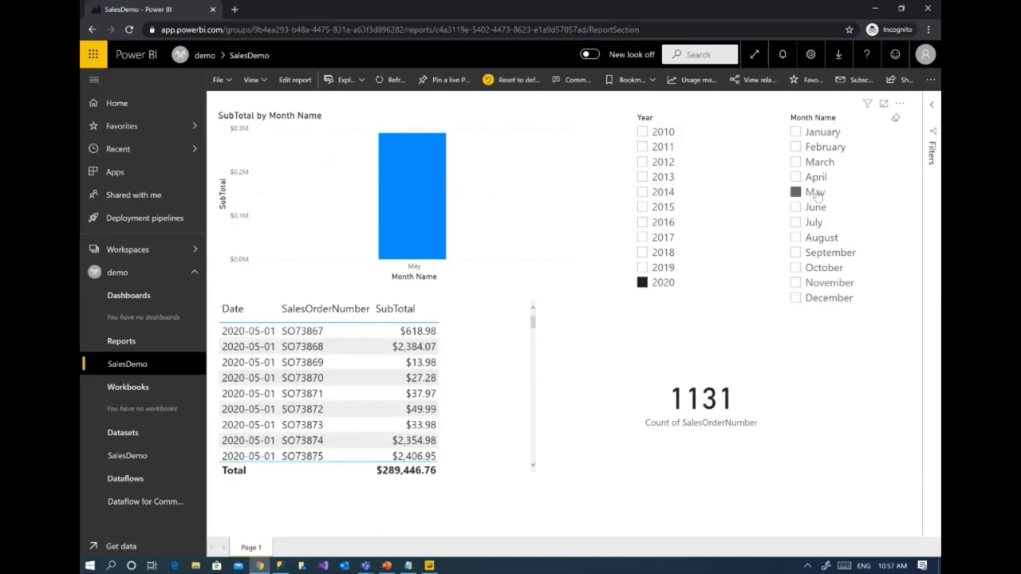
key("alt+Tab")
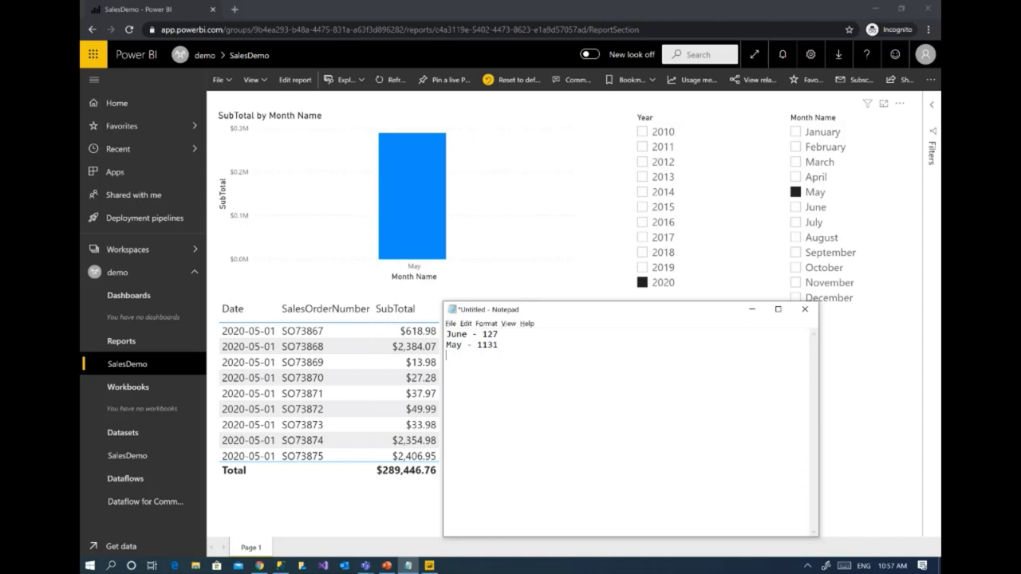
key("alt+Tab")
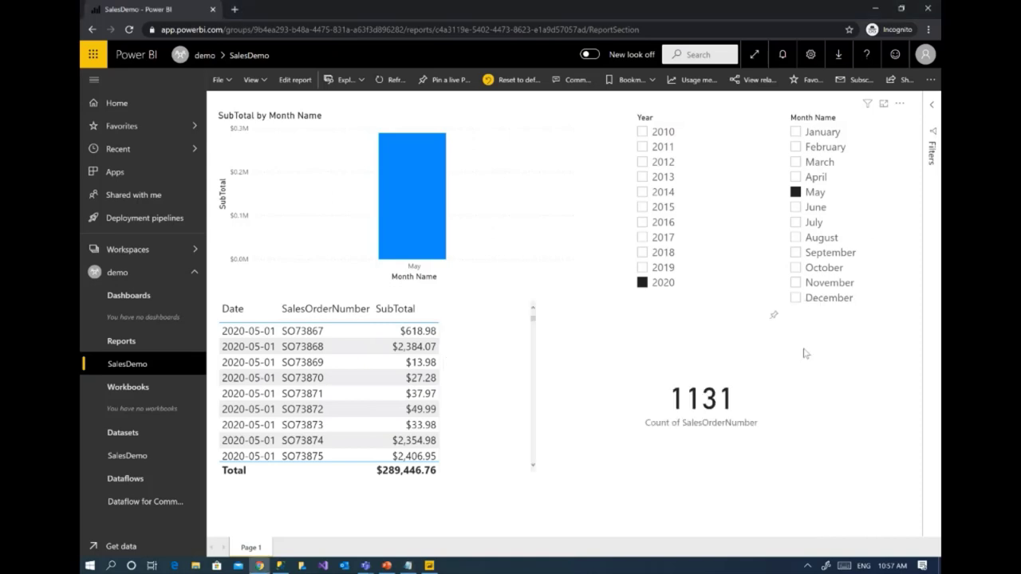
Switch to SQL Server Management Studio and execute both INSERT INTO Sales.SalesOrderHeader statements, on lines 19 to 52.
key("alt+Tab")
key("alt+Tab")
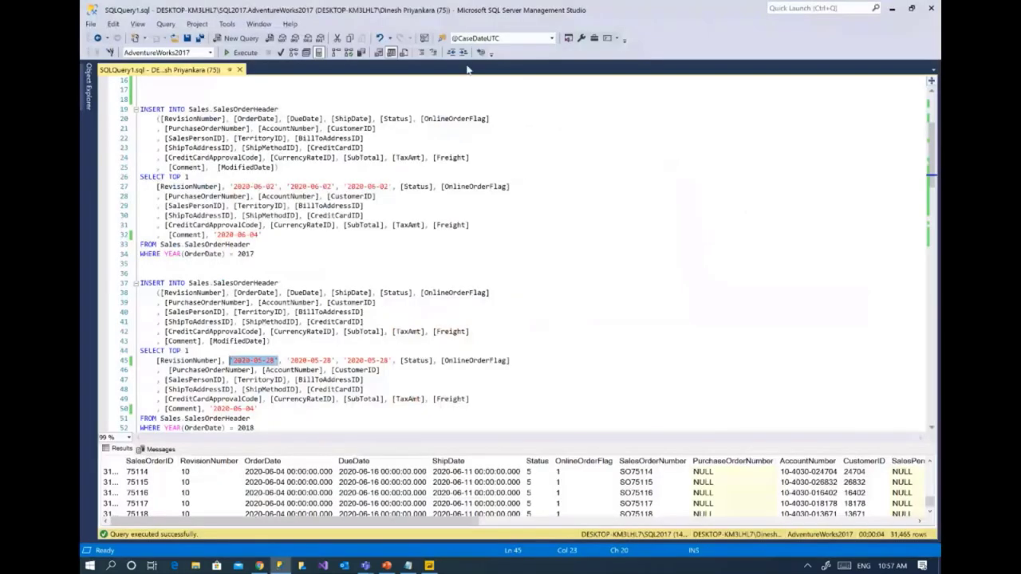
scroll(263, 412, "down", 1)
left_click_drag(255, 400, 141, 80)
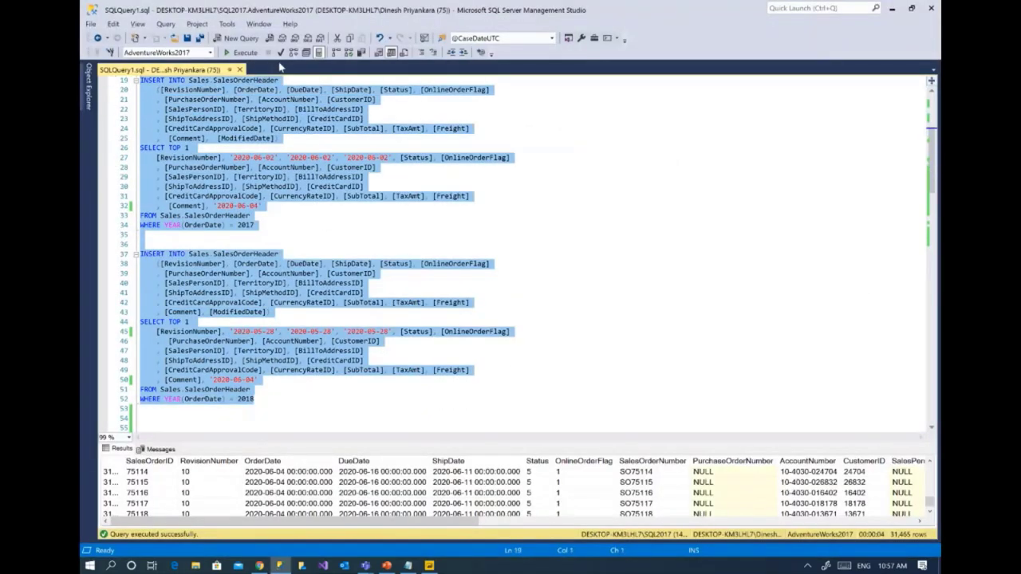
left_click(241, 52)
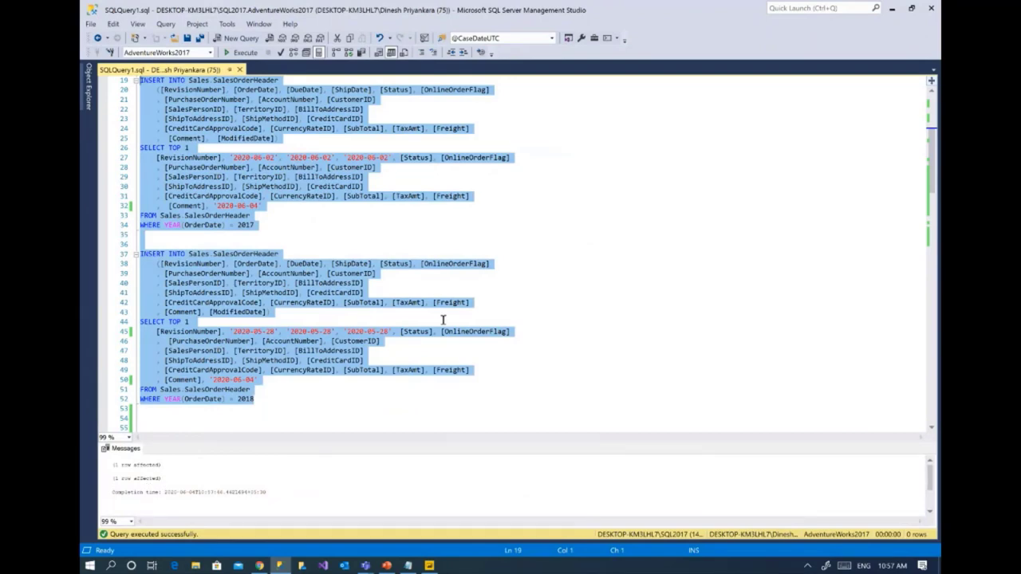
Switch back to Power BI in the browser and start an on-demand refresh of the SalesDemo dataset.
key("alt+Tab")
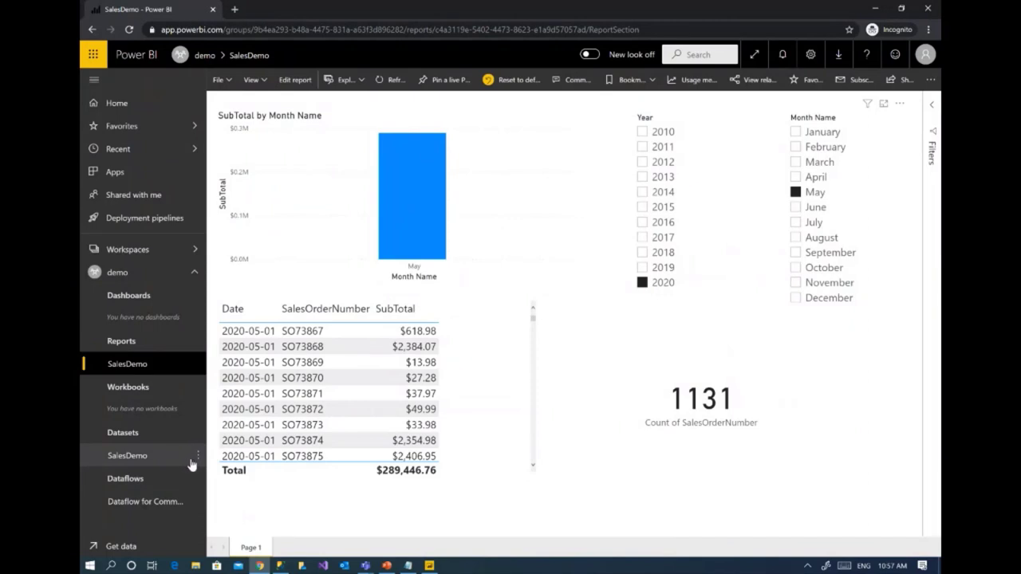
left_click(198, 457)
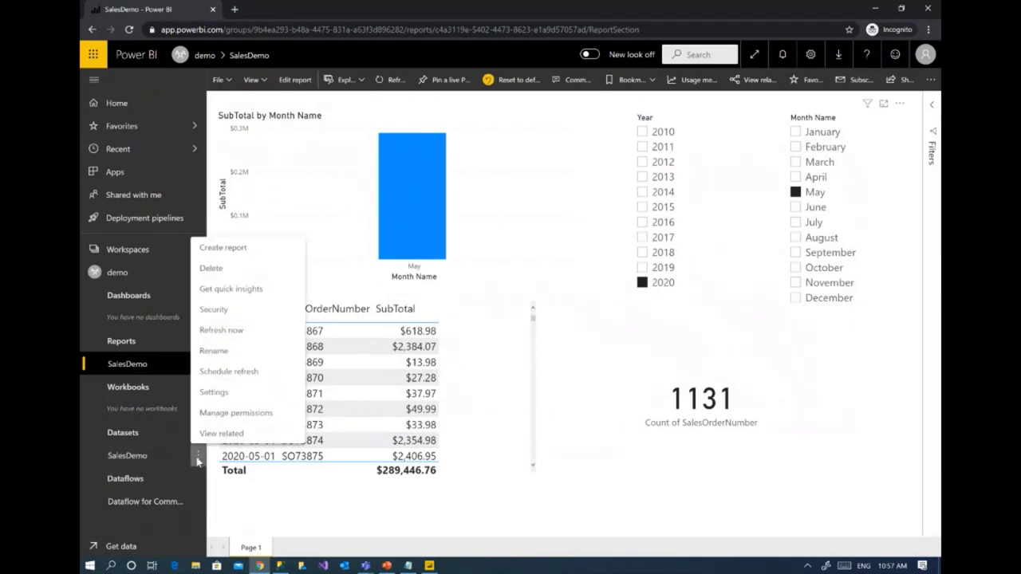
left_click(234, 332)
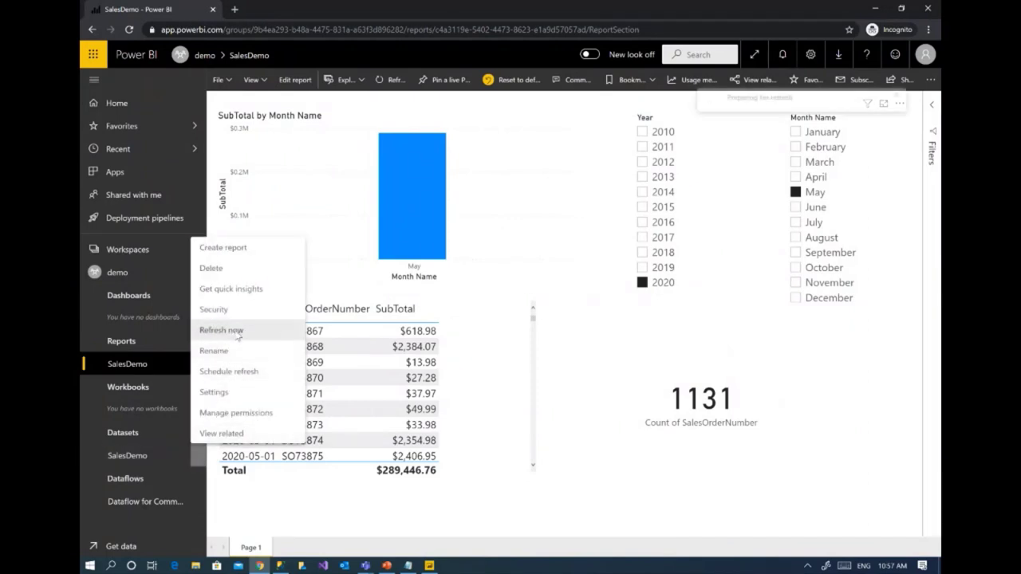
Check the refresh history in the SalesDemo dataset settings and close it.
left_click(810, 54)
left_click(778, 194)
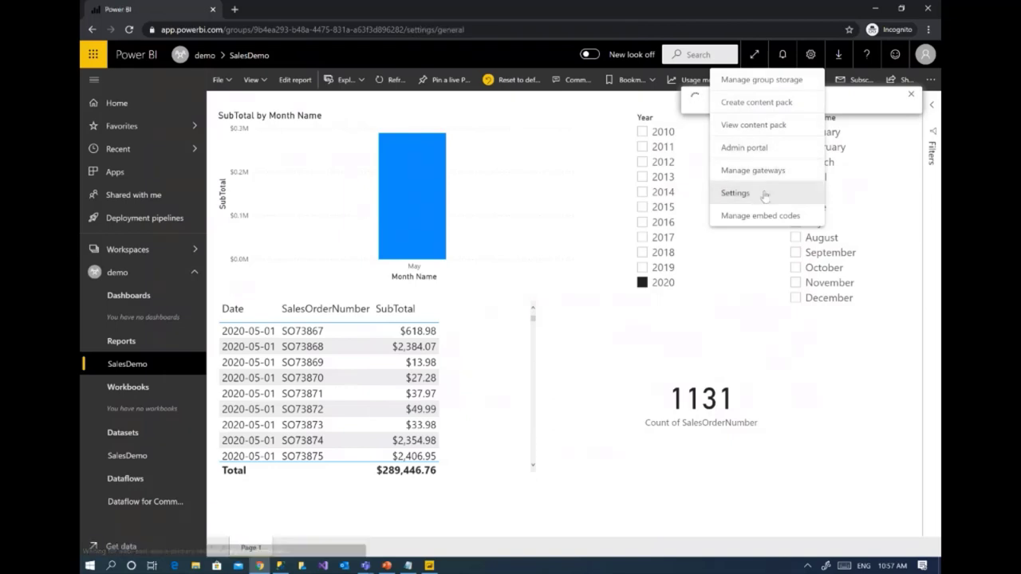
left_click(438, 103)
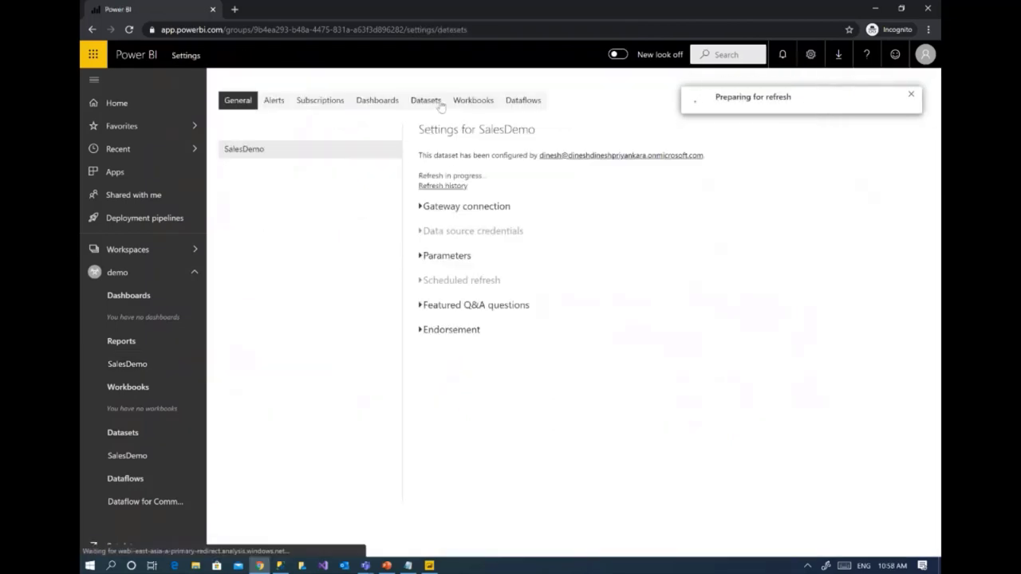
left_click(455, 186)
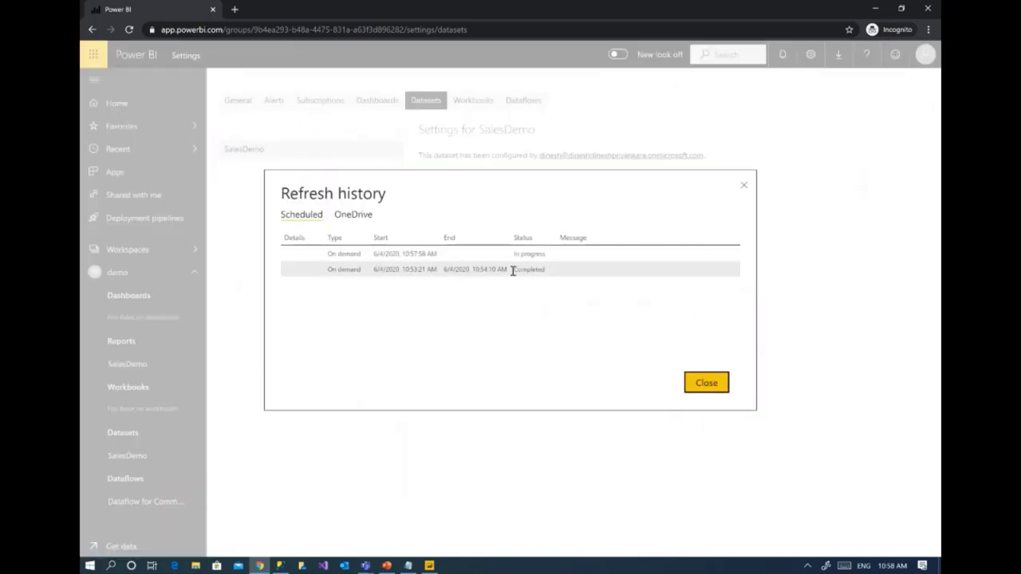
left_click(745, 187)
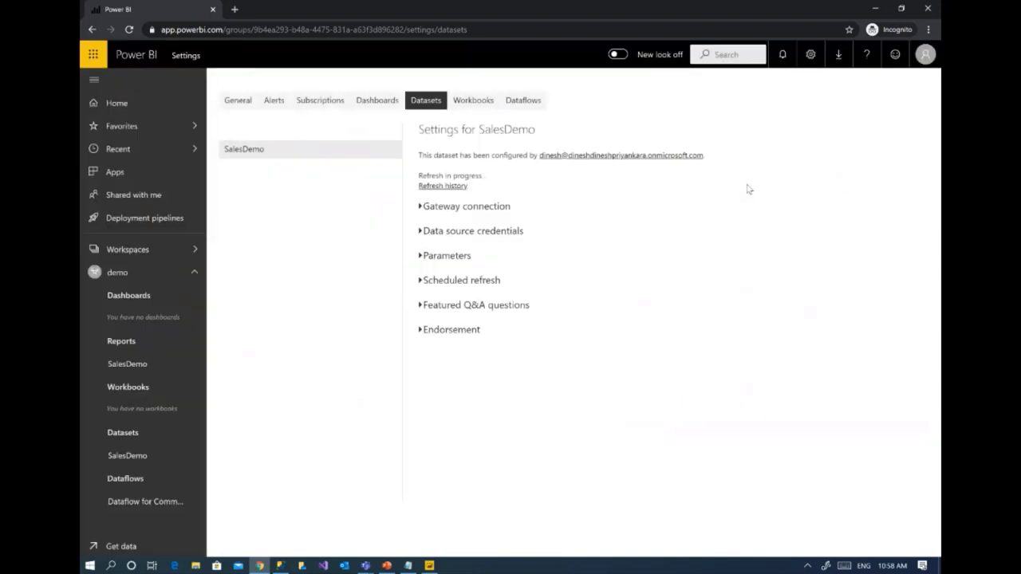
Look at June and May 2020 in the system calendar and recheck the inserted order dates in SQL Server Management Studio.
left_click(892, 566)
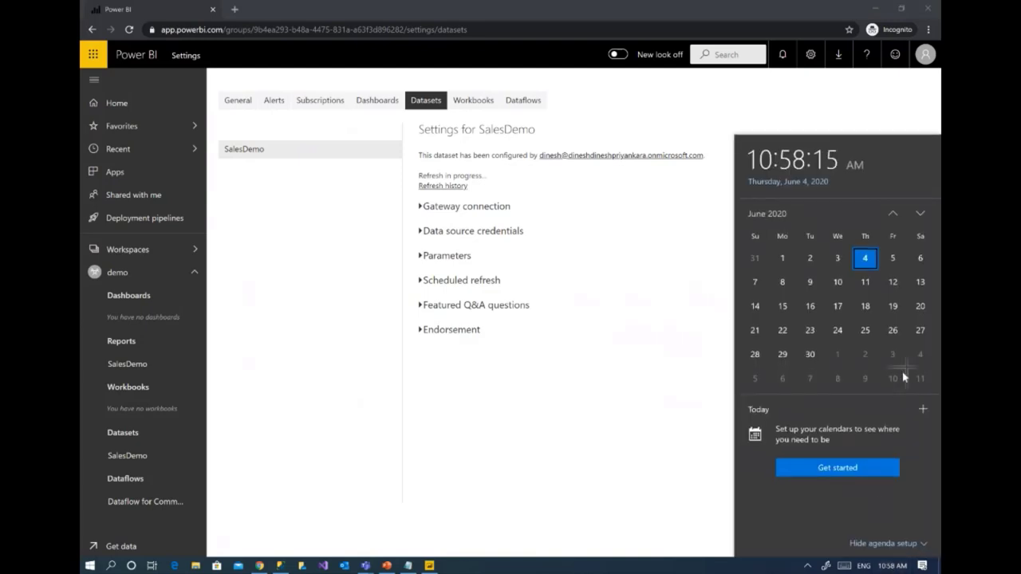
left_click(892, 216)
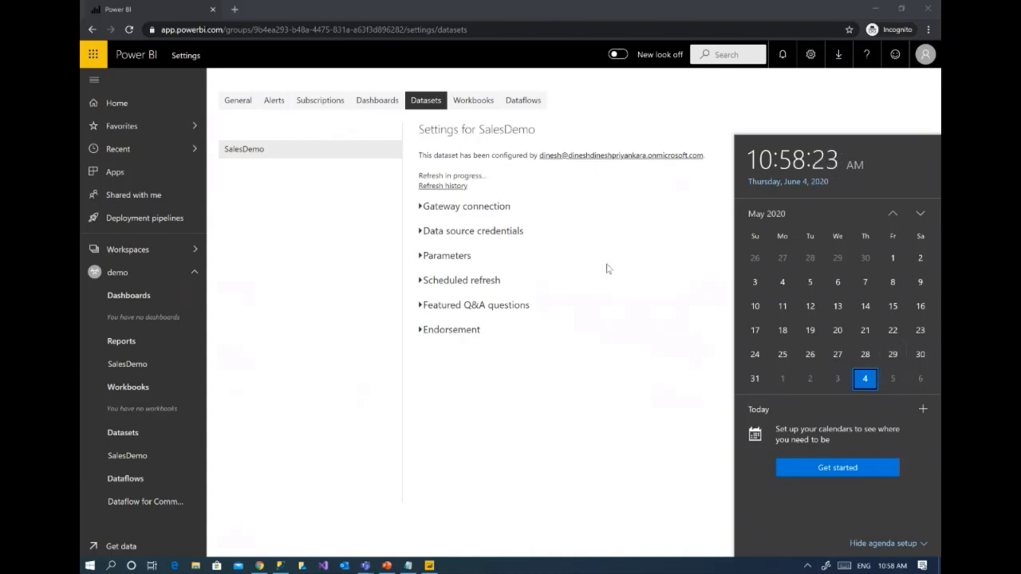
left_click(281, 565)
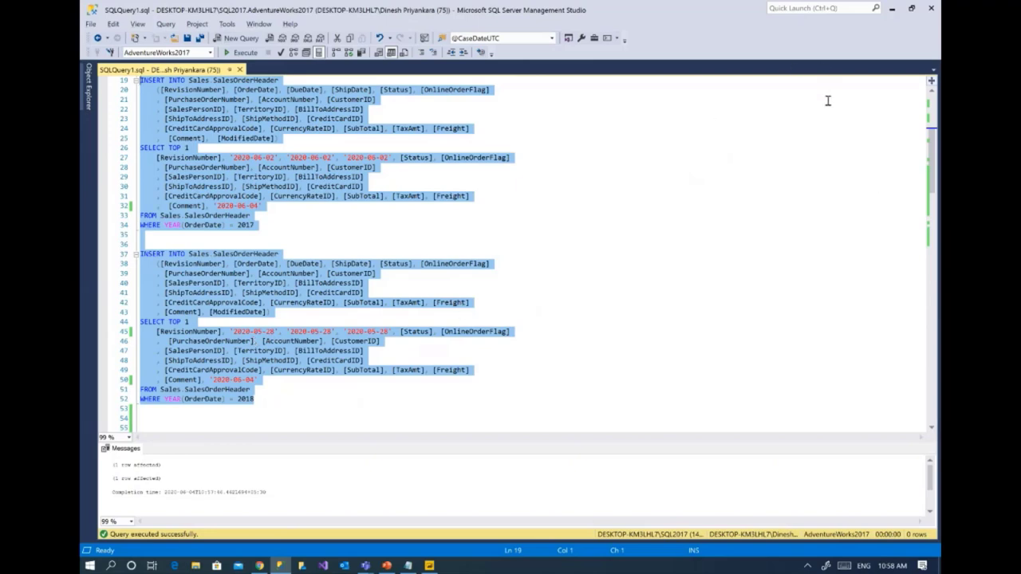
key("alt+Tab")
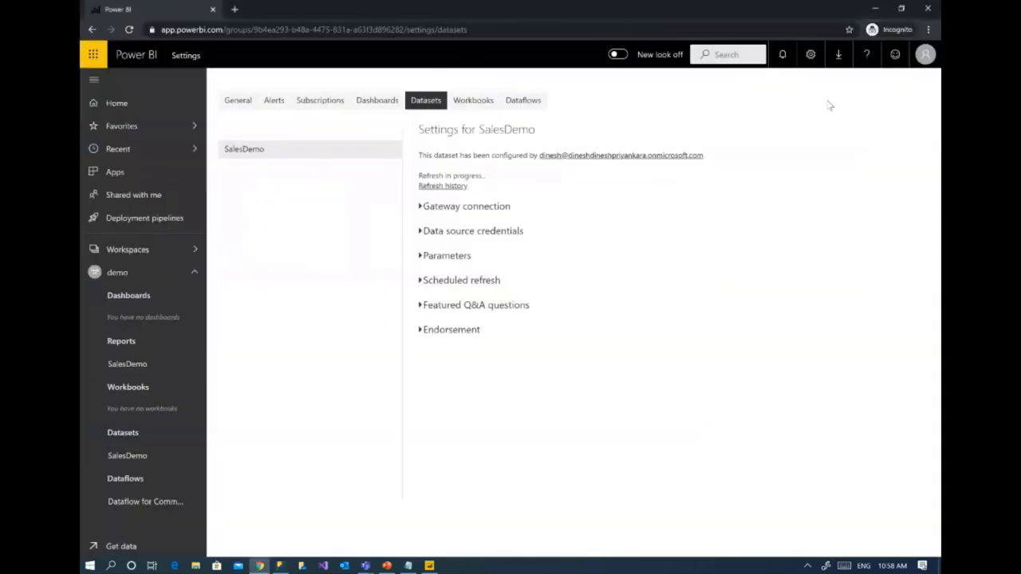
Recheck the SalesDemo dataset's refresh history and return to the SalesDemo report.
left_click(452, 189)
left_click(744, 186)
left_click(158, 364)
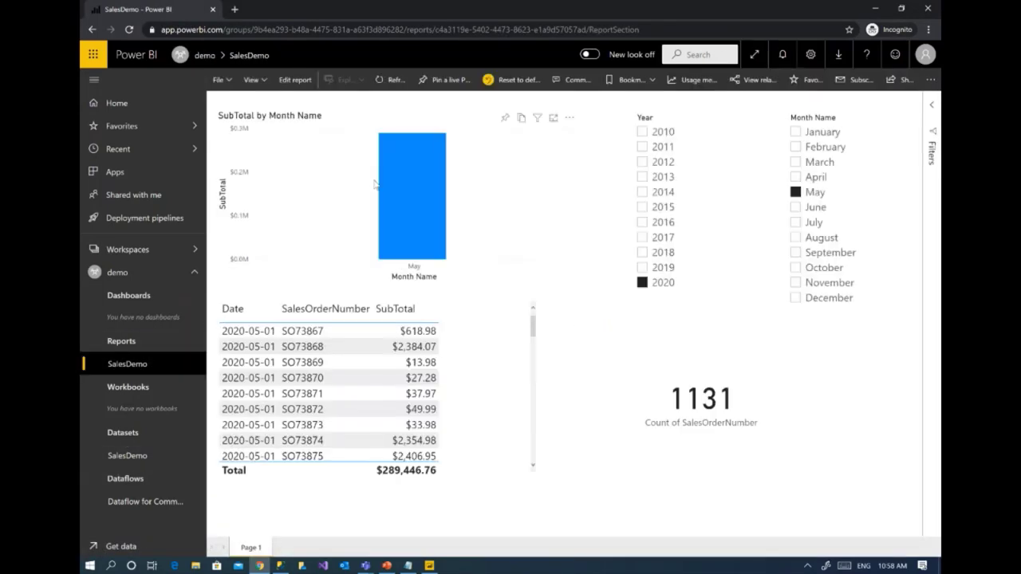
Refresh the report visuals and filter them to June 2020 to compare the order count with the noted one.
left_click(396, 80)
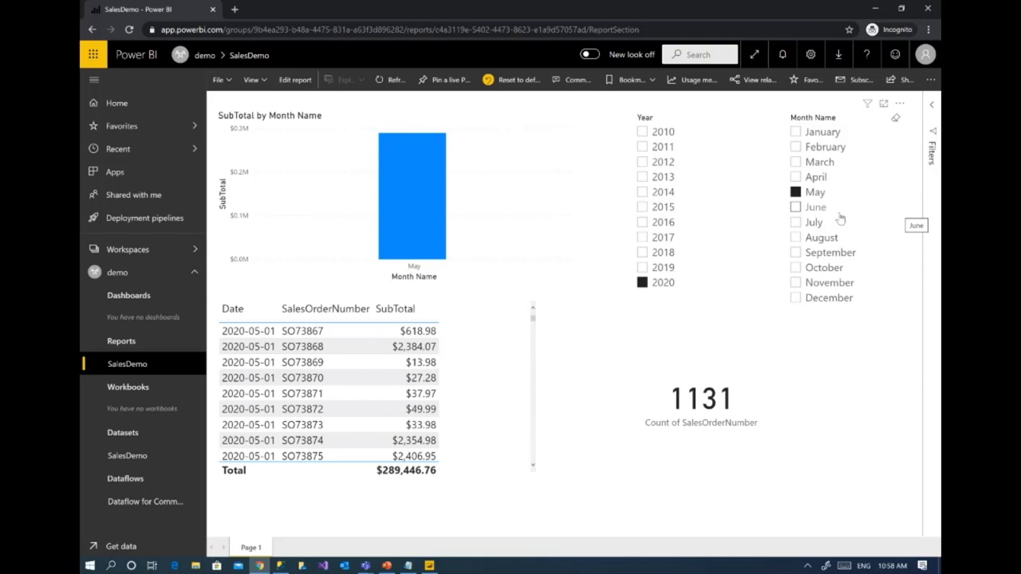
left_click(812, 209)
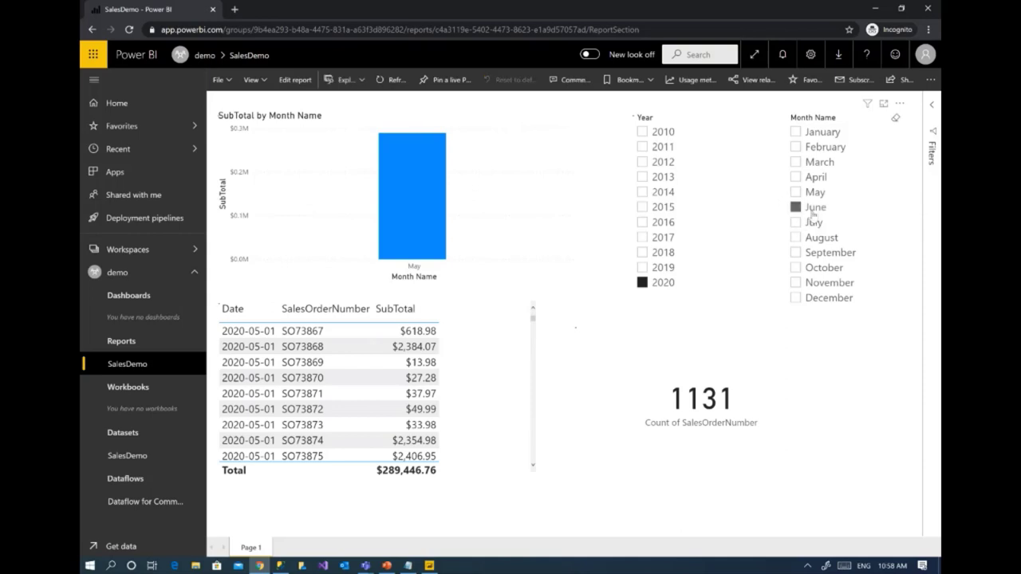
left_click(399, 88)
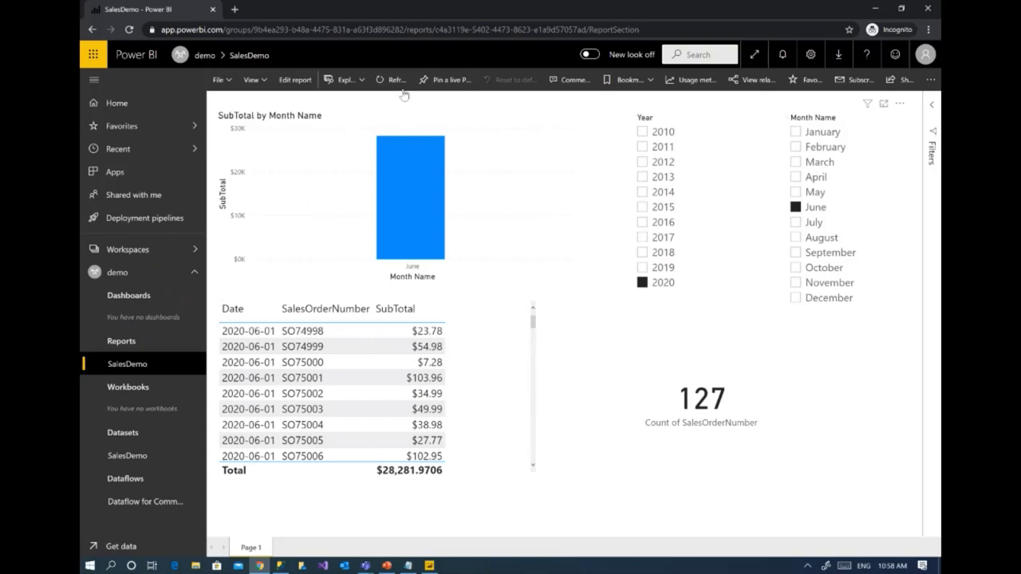
key("alt+Tab")
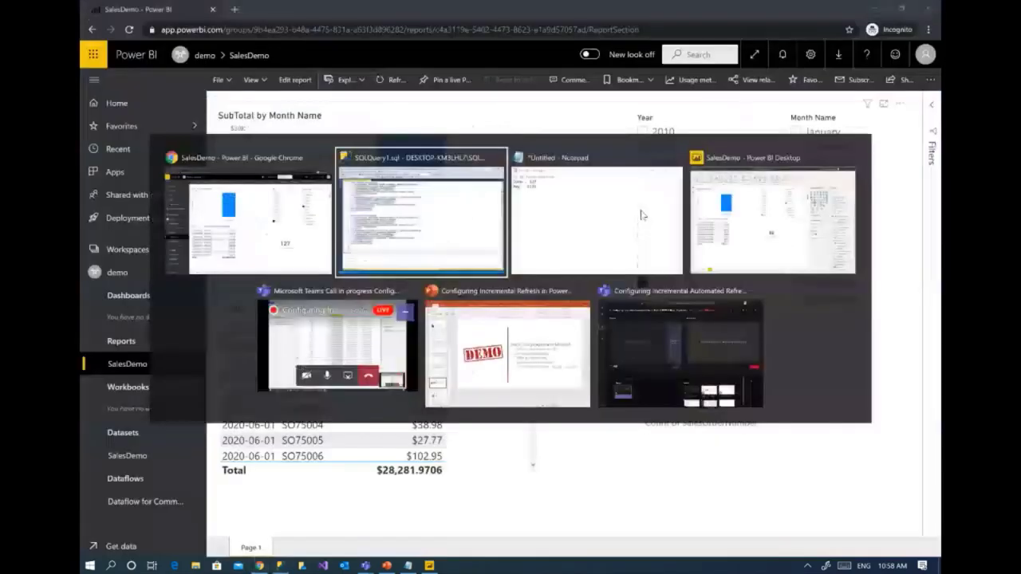
key("alt+Tab")
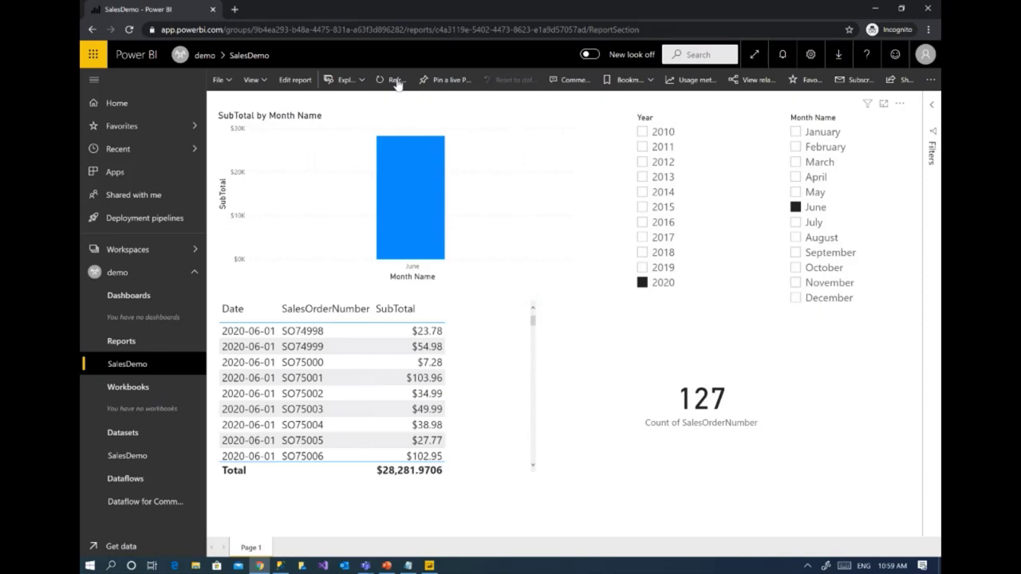
Review the SalesDemo dataset's refresh history again, then reopen the report, refresh its visuals and check May 2020.
left_click(810, 54)
left_click(770, 191)
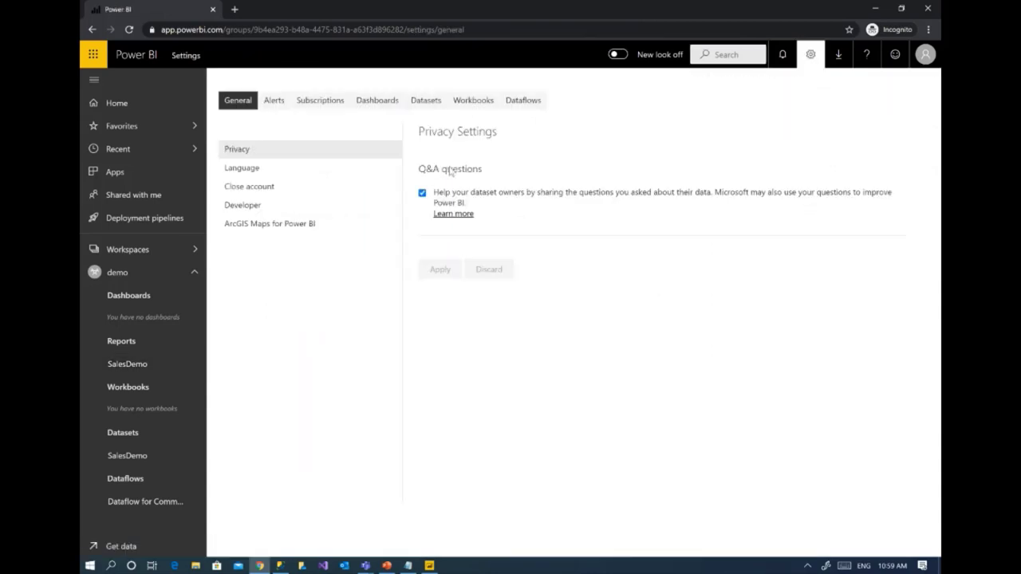
left_click(441, 102)
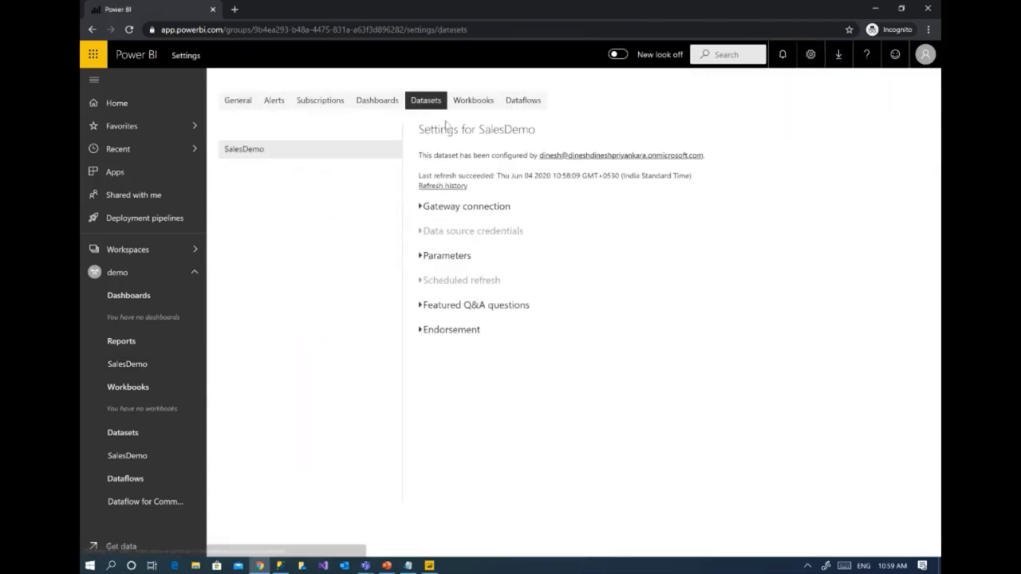
left_click(448, 188)
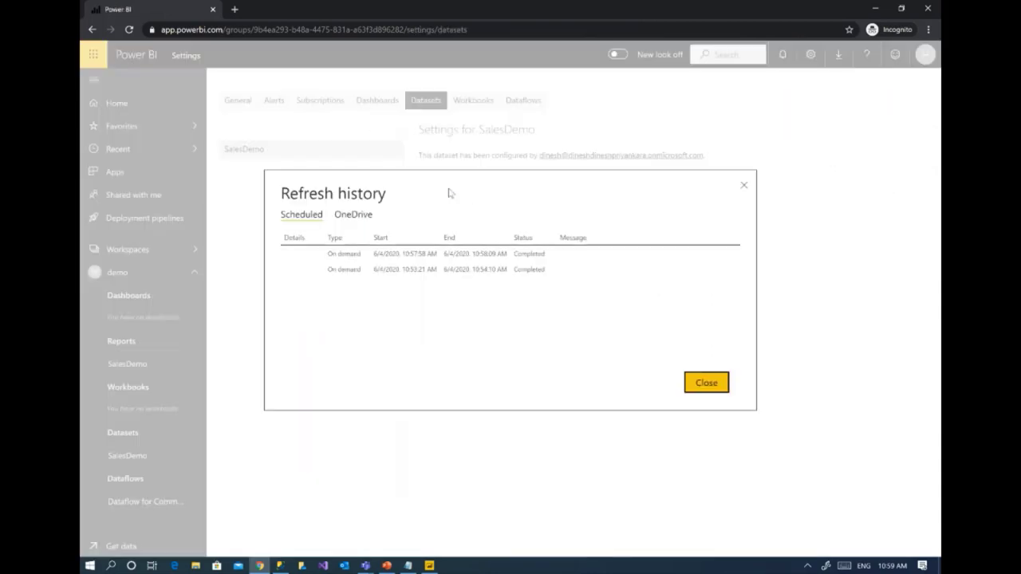
left_click(696, 384)
left_click(139, 367)
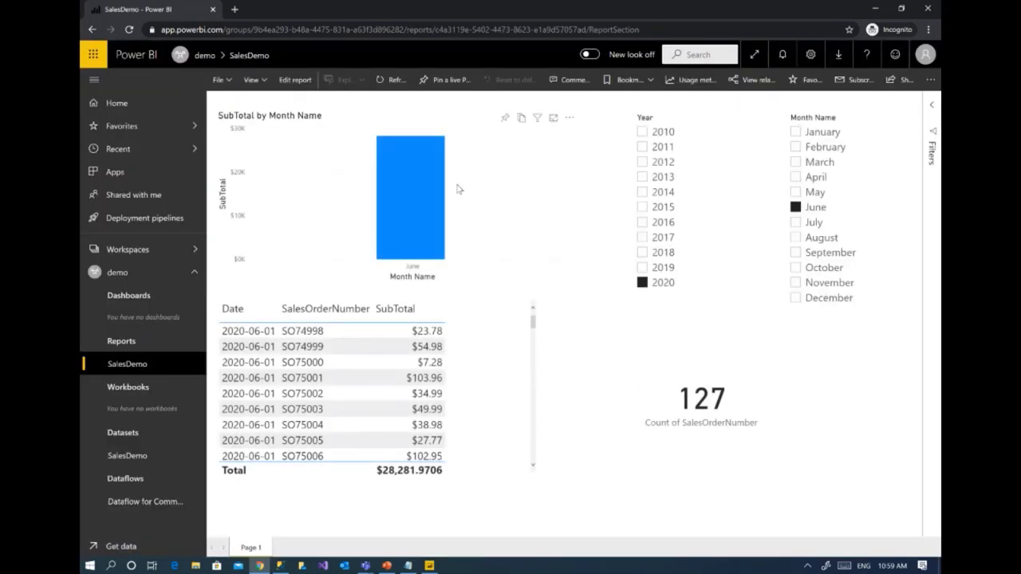
left_click(397, 85)
left_click(815, 192)
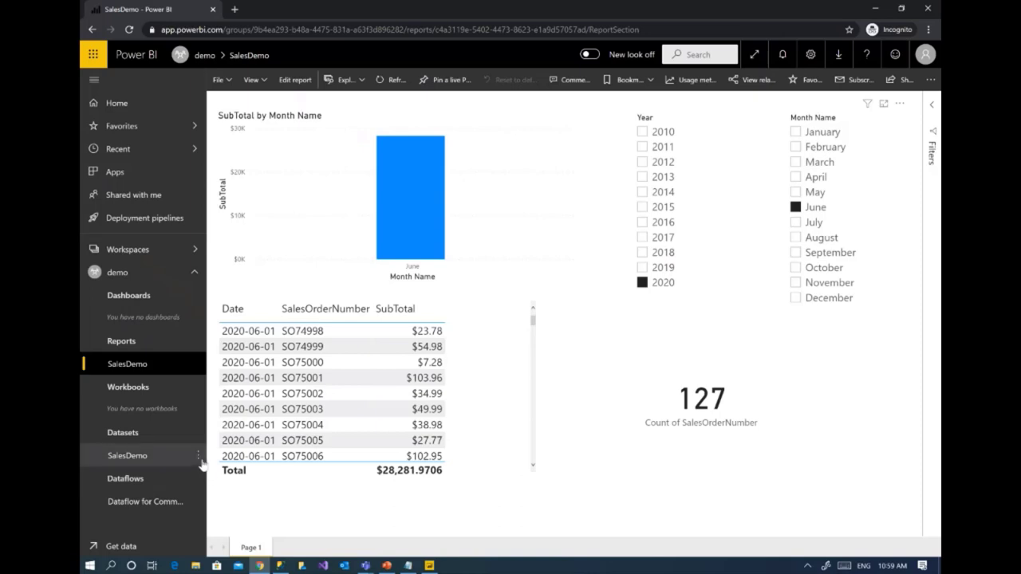
Refresh the SalesDemo dataset on demand and check its refresh history in the dataset settings.
left_click(199, 461)
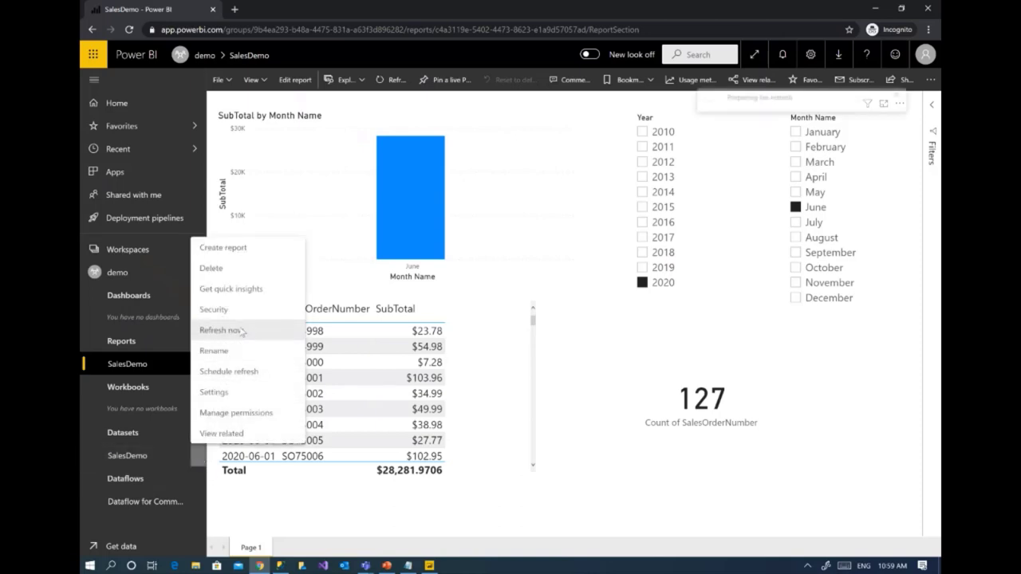
left_click(807, 377)
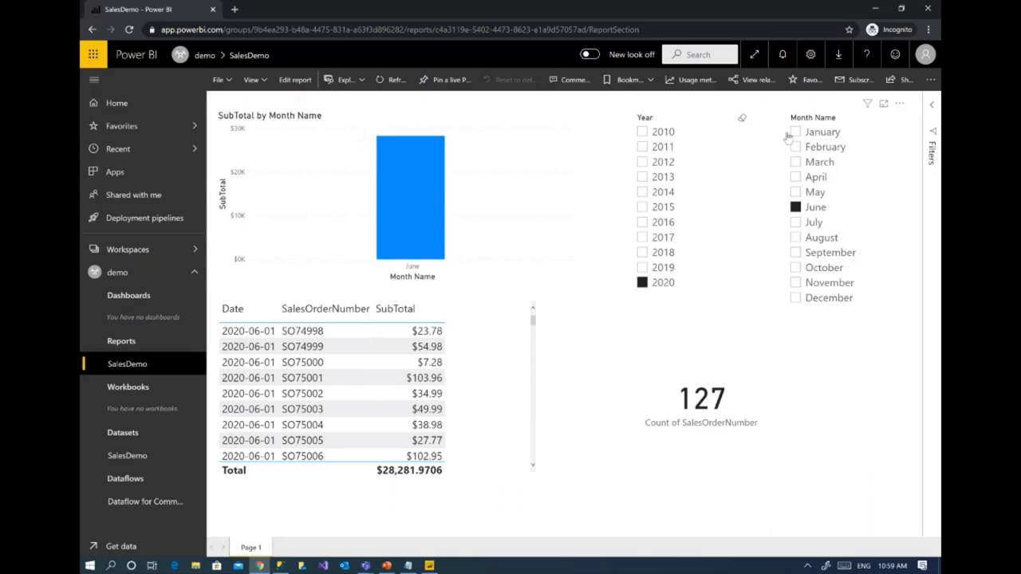
left_click(810, 54)
left_click(766, 198)
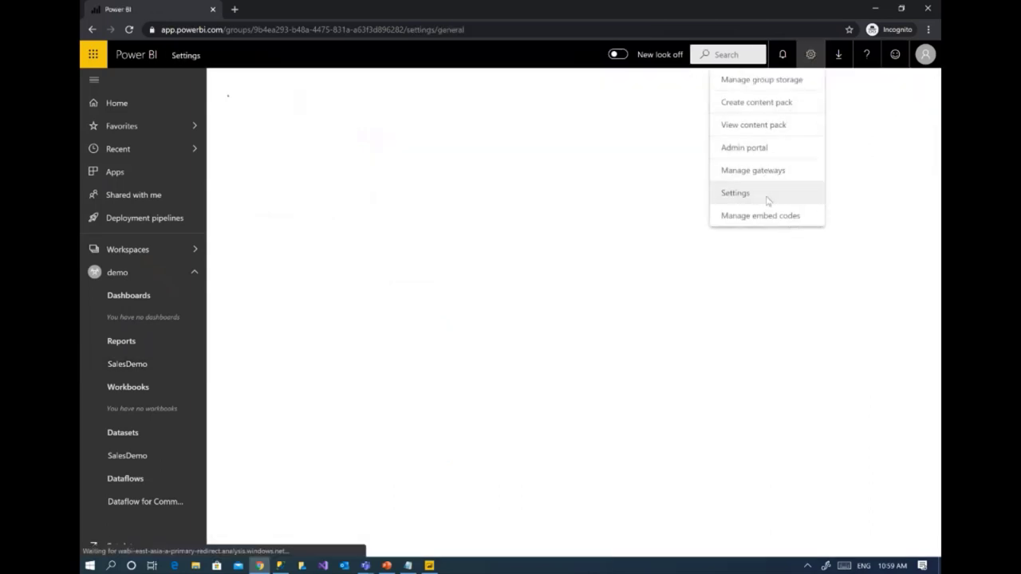
left_click(425, 100)
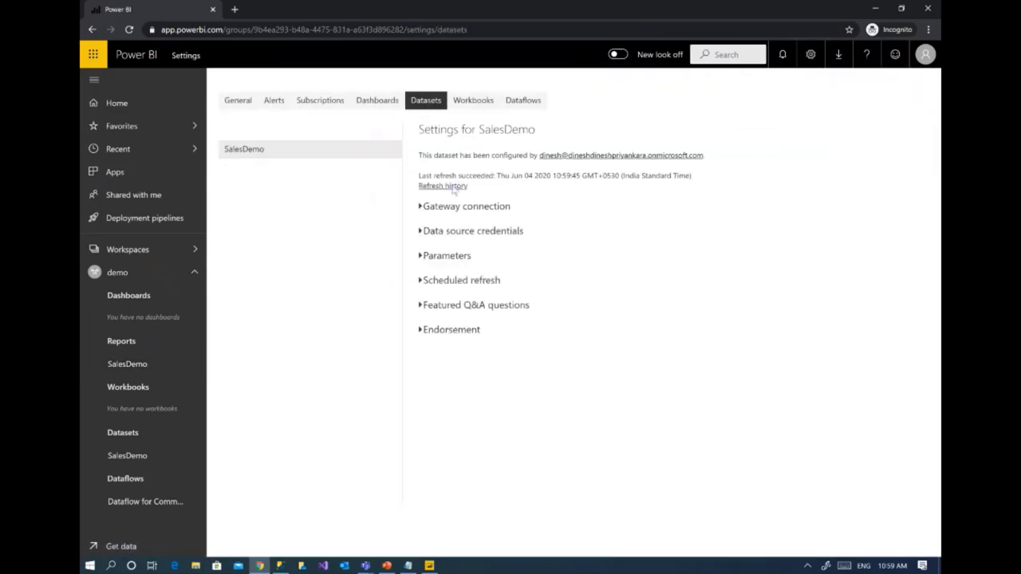
left_click(453, 186)
left_click(706, 383)
Reopen the SalesDemo report, refresh its visuals and compare the order counts for May and June 2020.
left_click(153, 369)
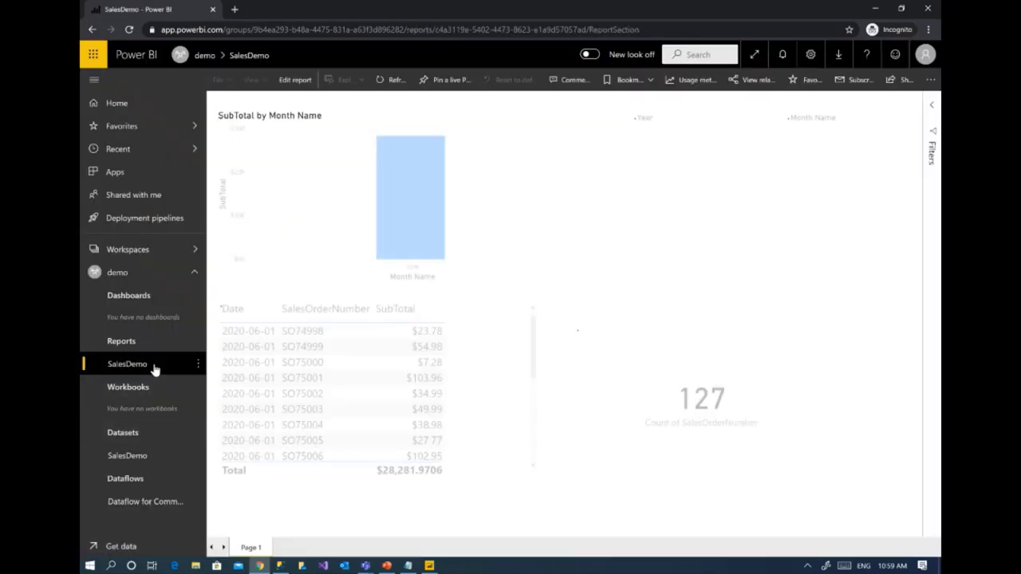
left_click(390, 83)
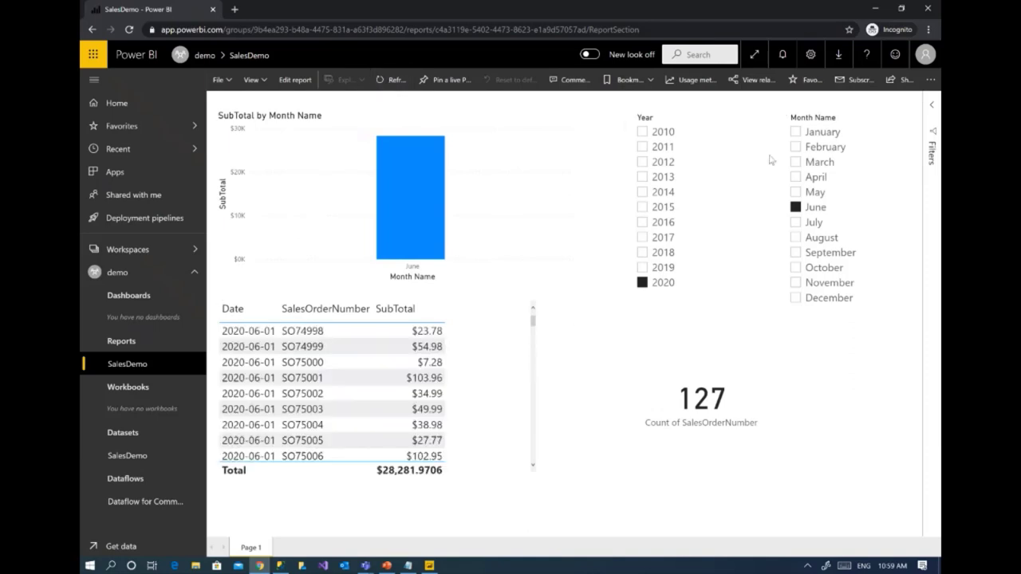
left_click(812, 195)
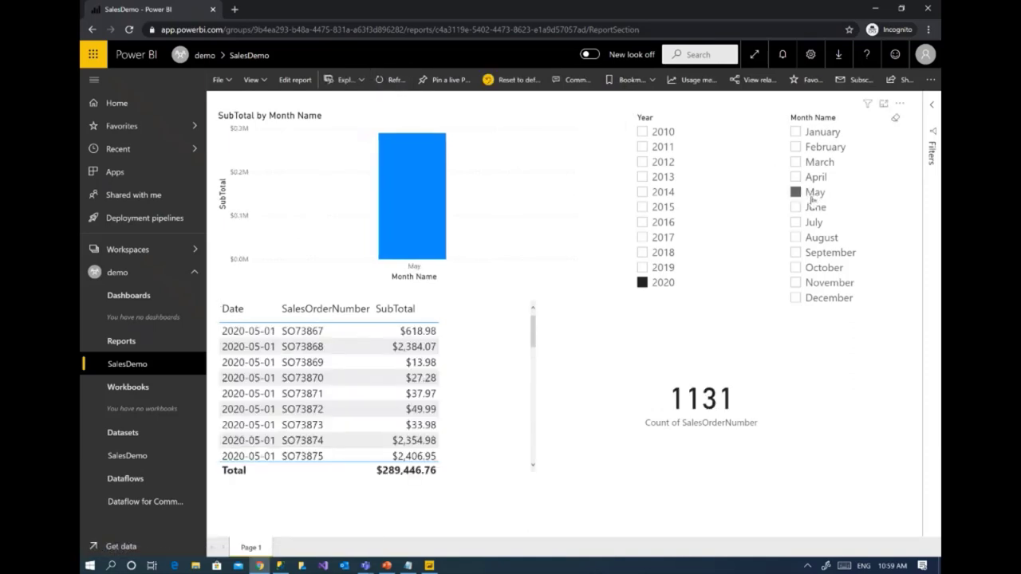
left_click(813, 209)
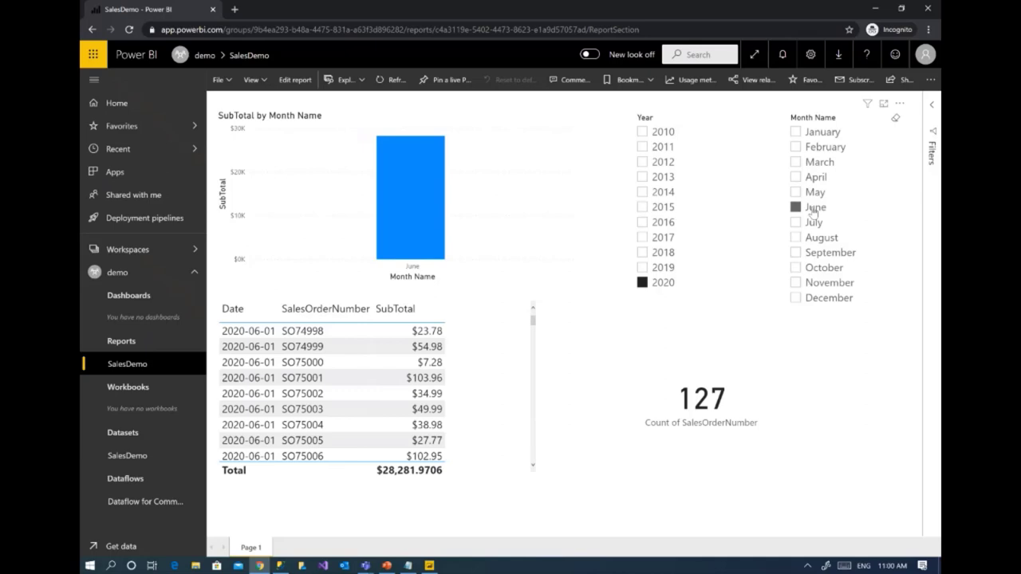
Check the executed insert statements in SQL Server Management Studio against the June 2020 order count in the report.
key("alt+Tab")
key("alt+Tab")
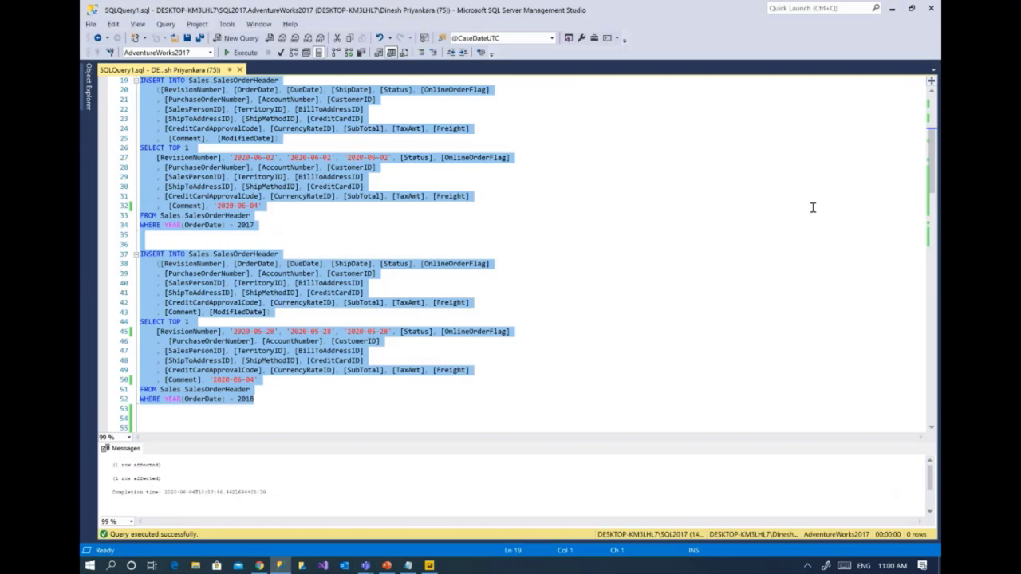
left_click(813, 208)
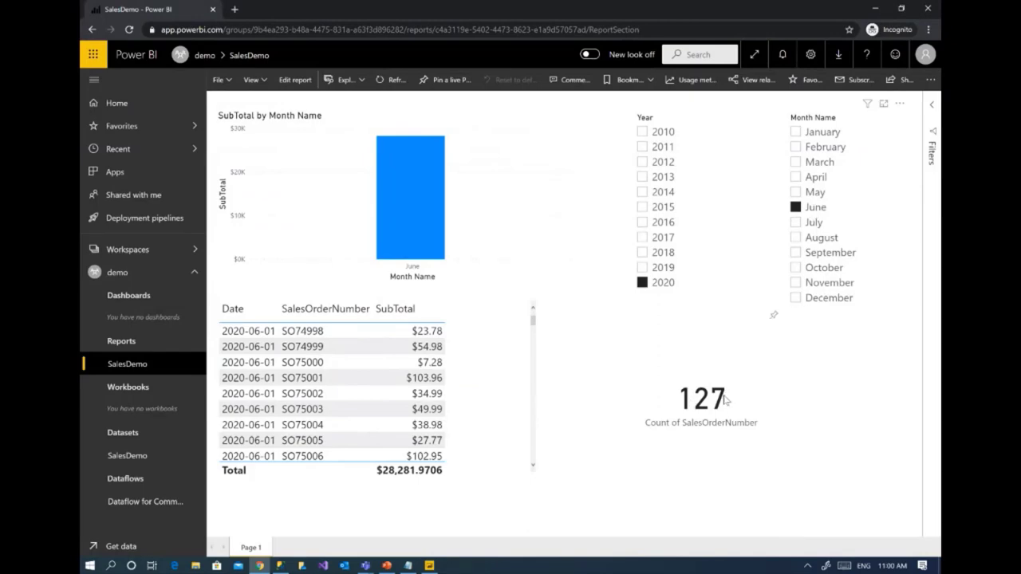
Re-enter the noted order counts in Notepad as June 126 and May 1131, and return to the SalesDemo report.
key("alt+Tab")
key("alt+Tab")
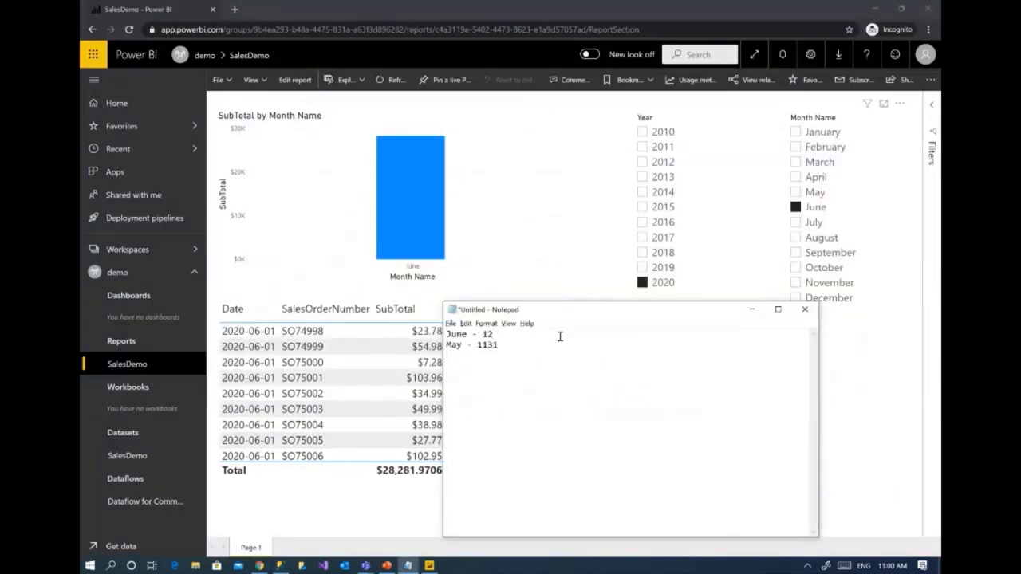
type("6")
type("31")
key("alt+Tab")
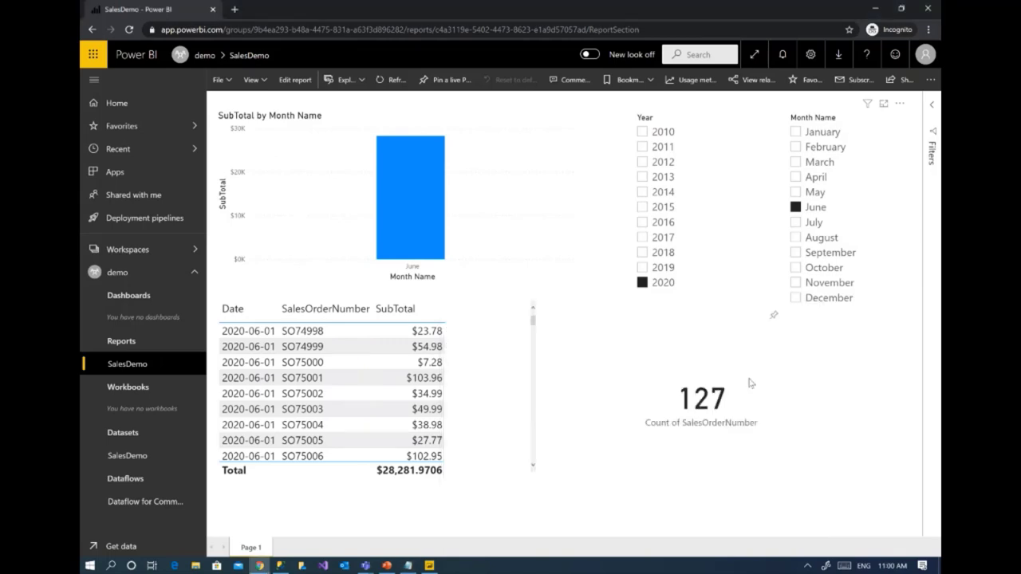
Switch to SQL Server Management Studio and examine the order and modified dates in the two SalesOrderHeader insert statements.
key("alt+Tab")
key("Tab")
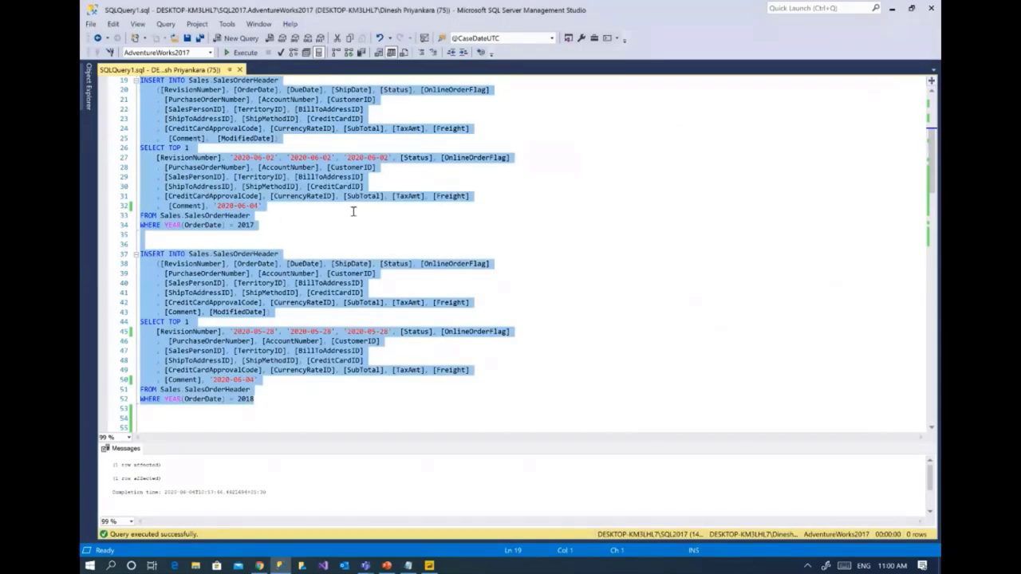
scroll(218, 143, "up", 1)
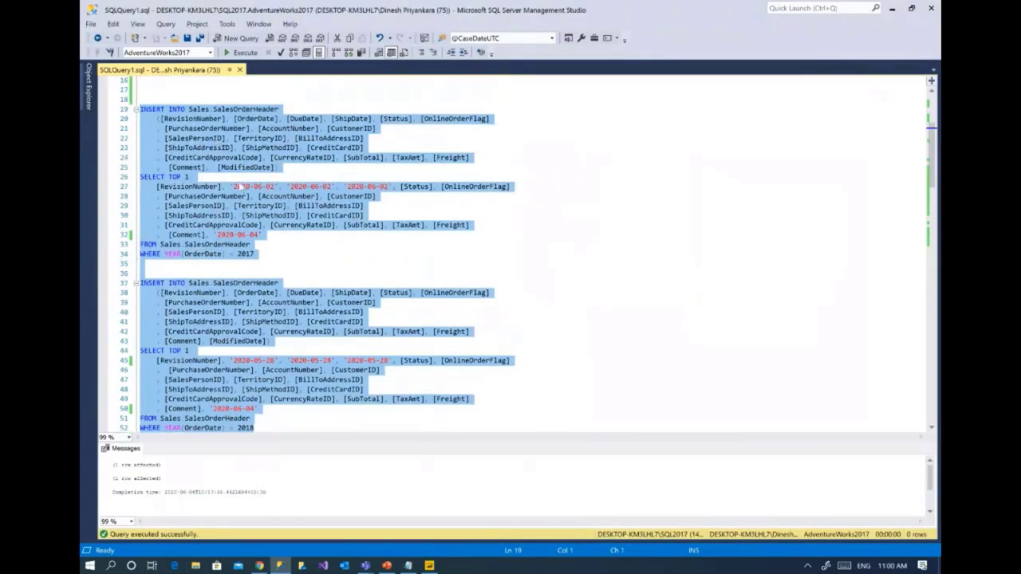
left_click(284, 245)
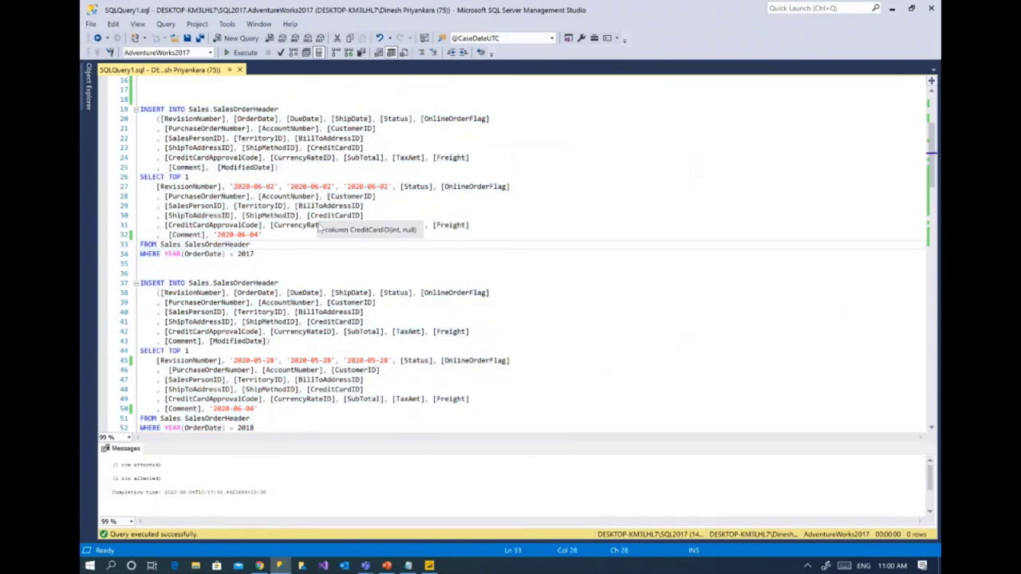
Set the order date and modified date to 2020-06-03 in the INSERT statement based on 2017 orders, and execute that statement.
left_click(273, 186)
key("Left")
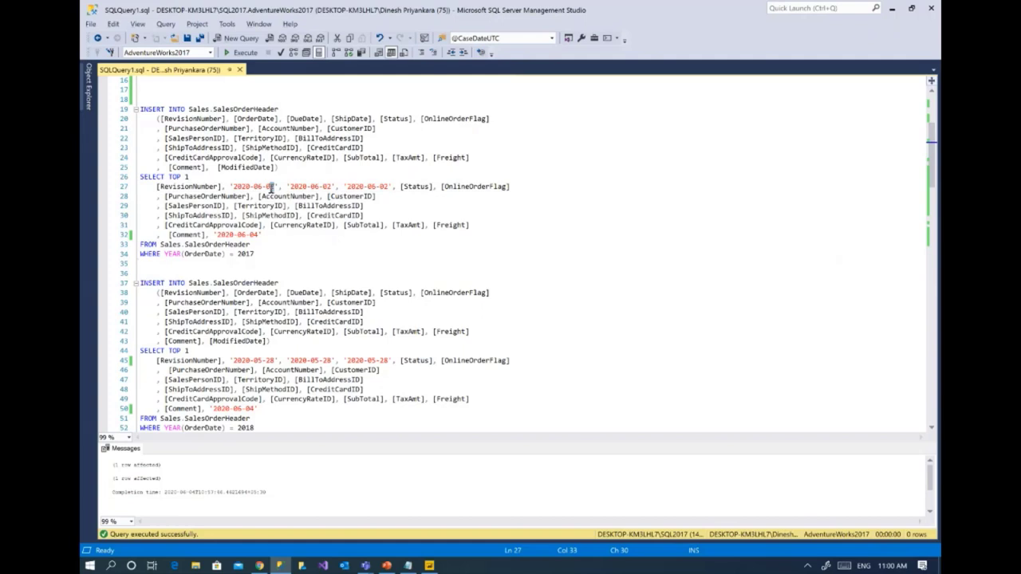
key("Delete")
type("3")
left_click_drag(292, 255, 122, 115)
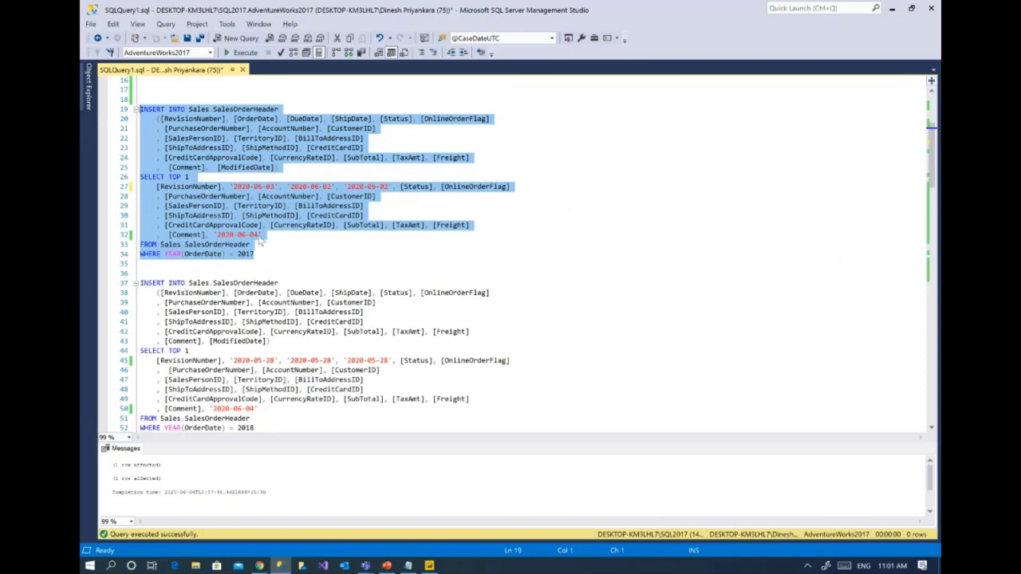
left_click(257, 237)
key("BackSpace")
type("3")
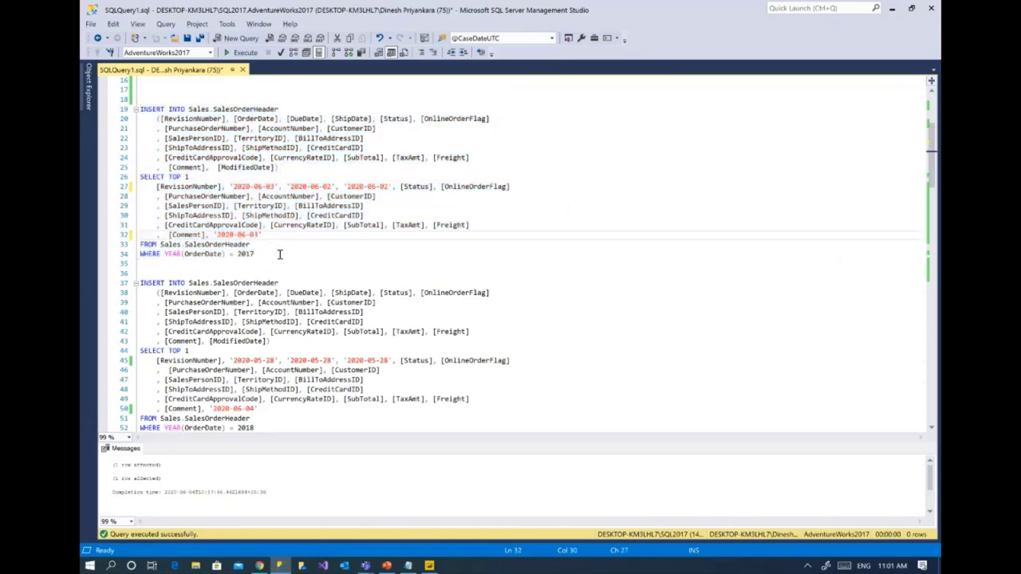
left_click_drag(280, 255, 139, 98)
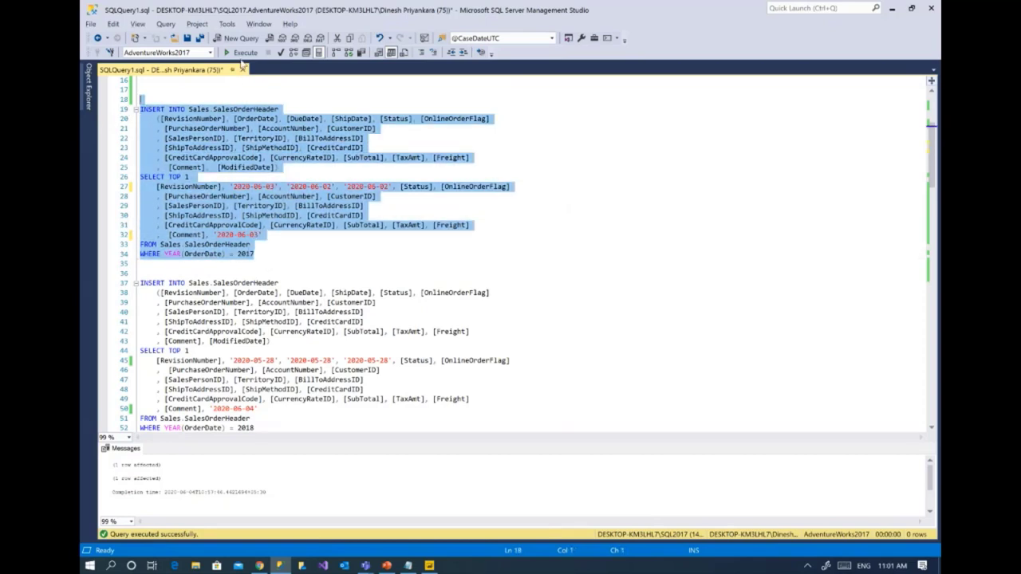
left_click(242, 53)
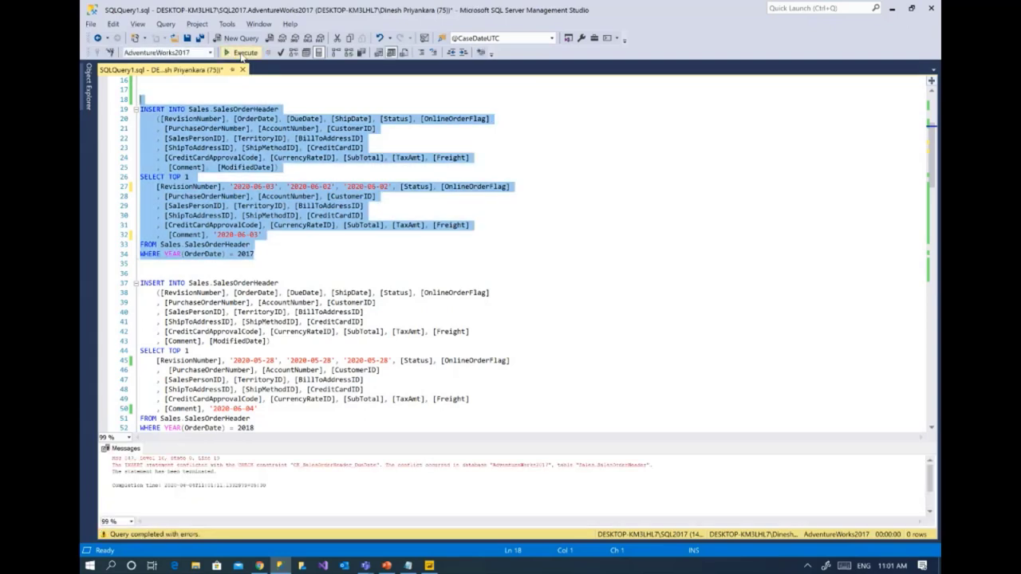
Set the due date and ship date in the same INSERT statement to 2020-06-03 and execute the statement.
left_click(320, 228)
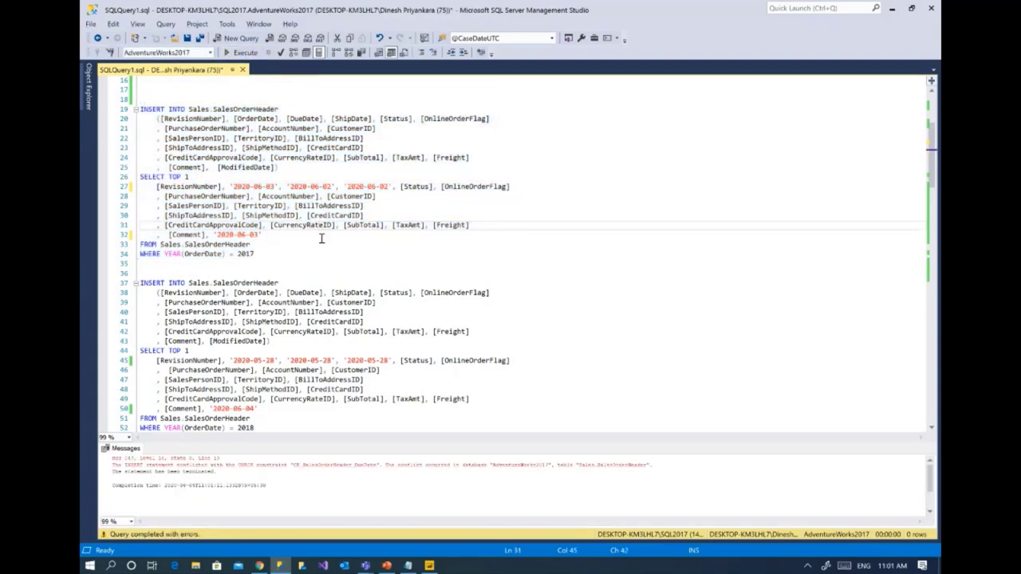
left_click(332, 186)
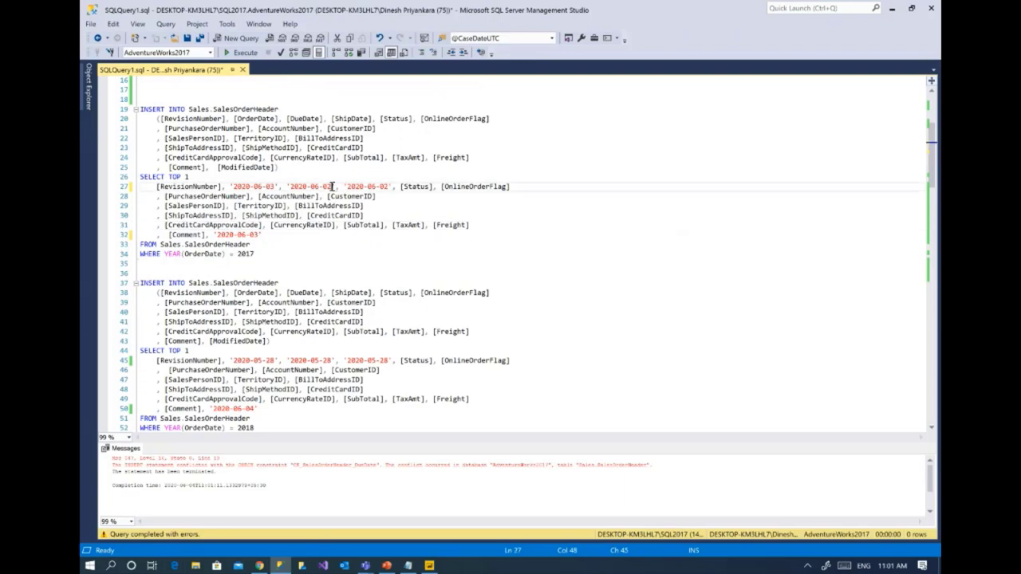
left_click(387, 186)
key("BackSpace")
type("5")
left_click_drag(288, 253, 162, 99)
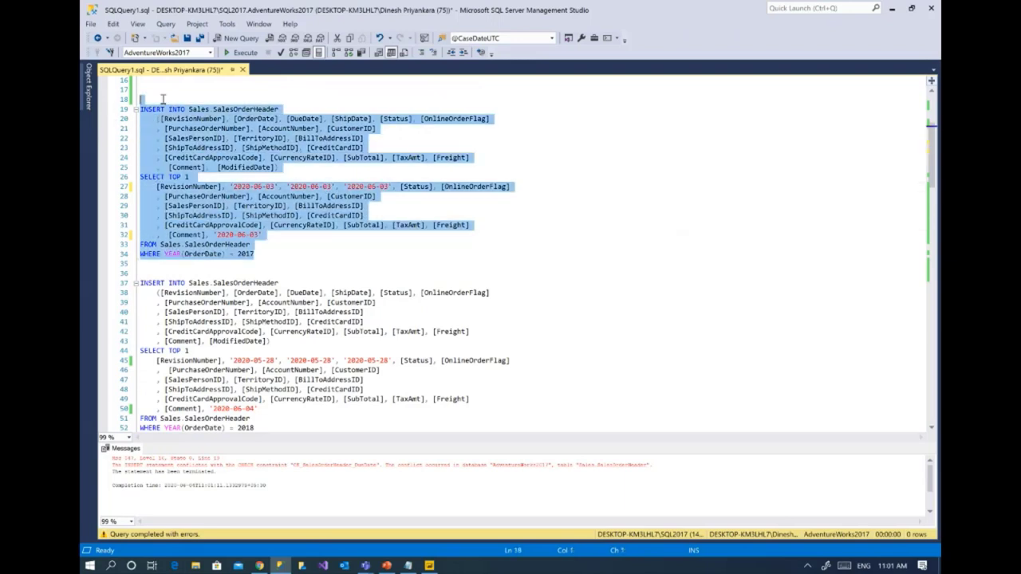
left_click(241, 52)
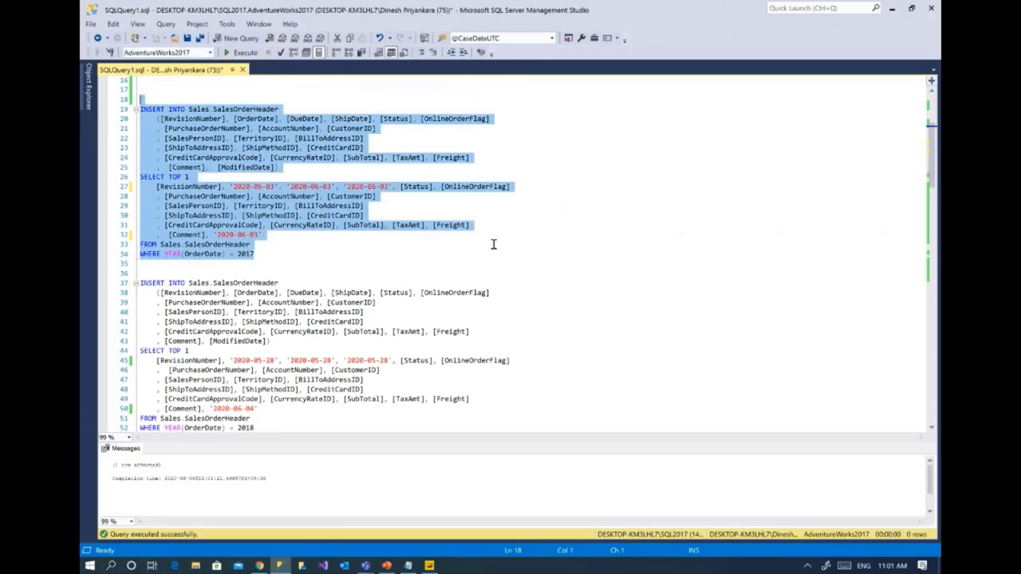
Switch to the Power BI service in the browser and refresh the SalesDemo dataset.
key("alt+Tab")
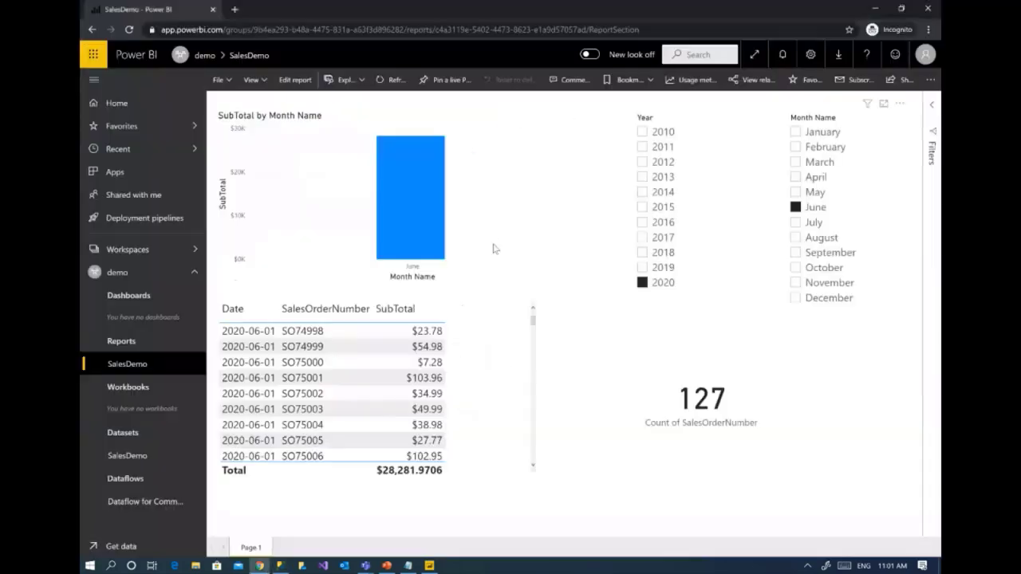
left_click(197, 456)
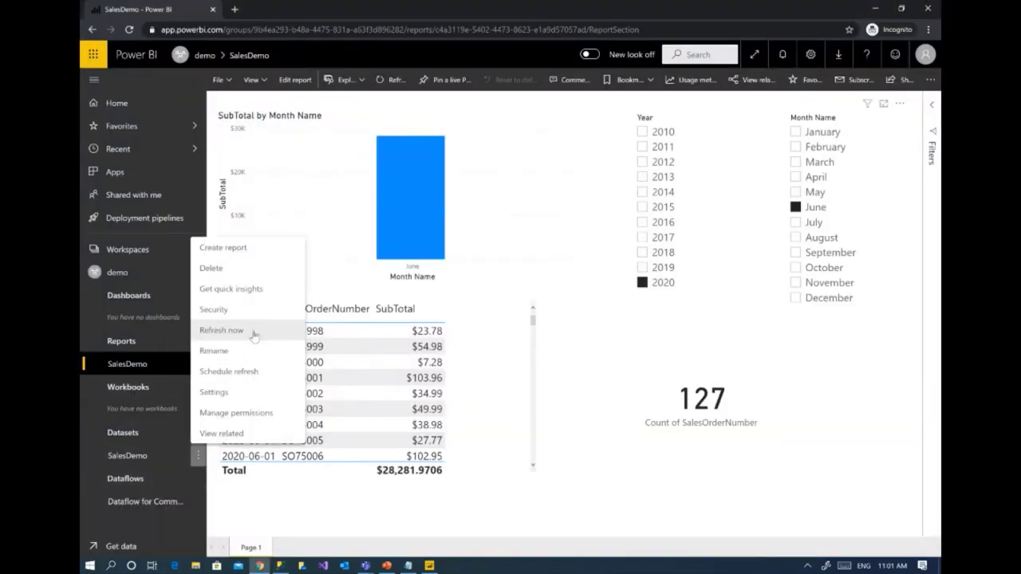
left_click(253, 333)
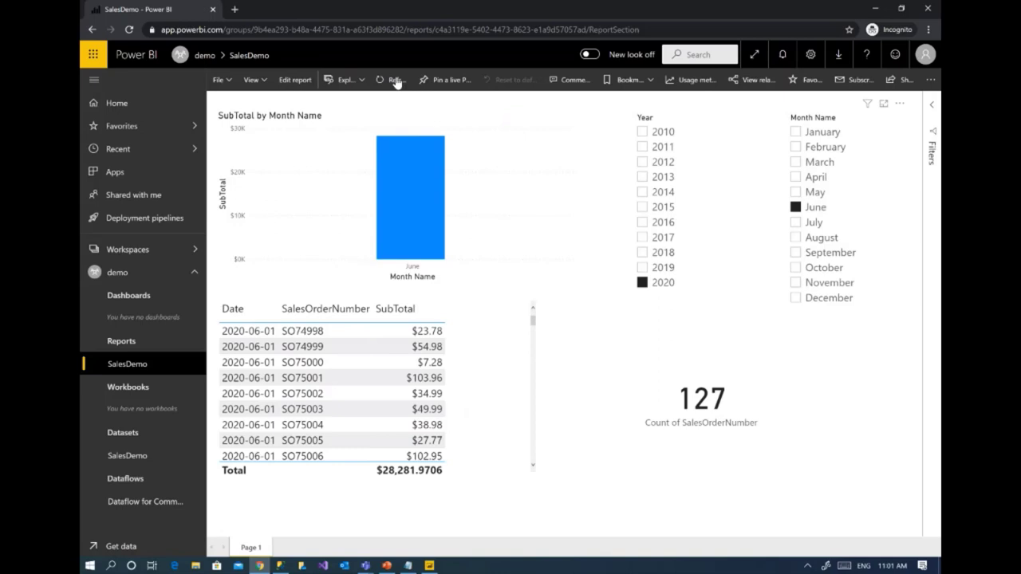
Switch the report's month filter to May and back to June, and refresh the report visuals.
left_click(813, 193)
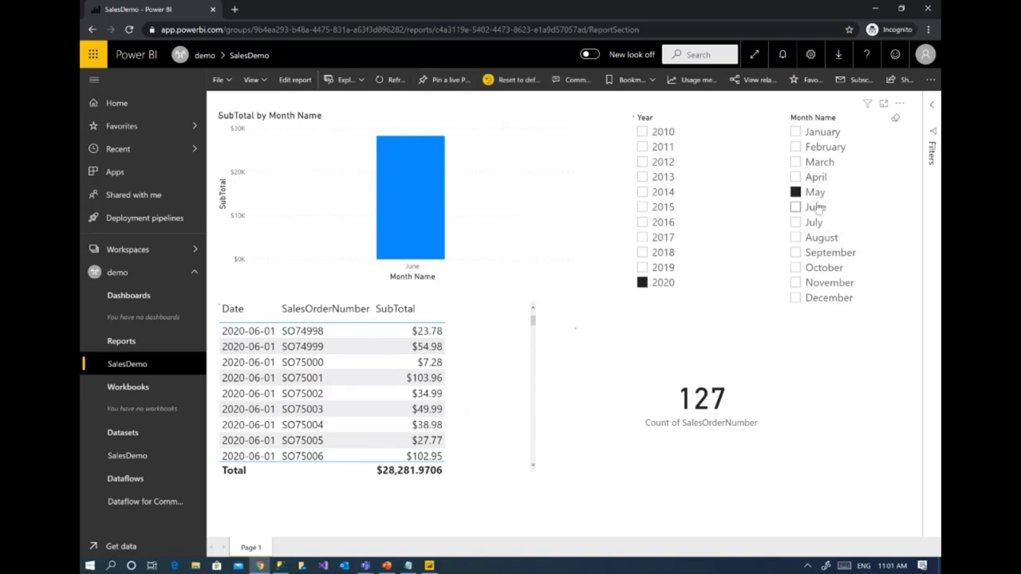
left_click(814, 207)
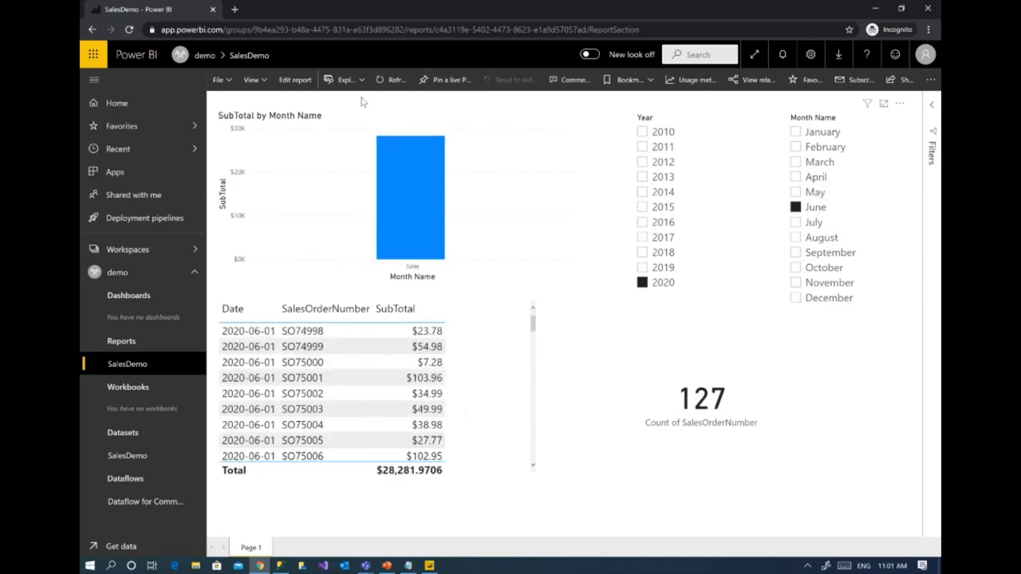
left_click(398, 81)
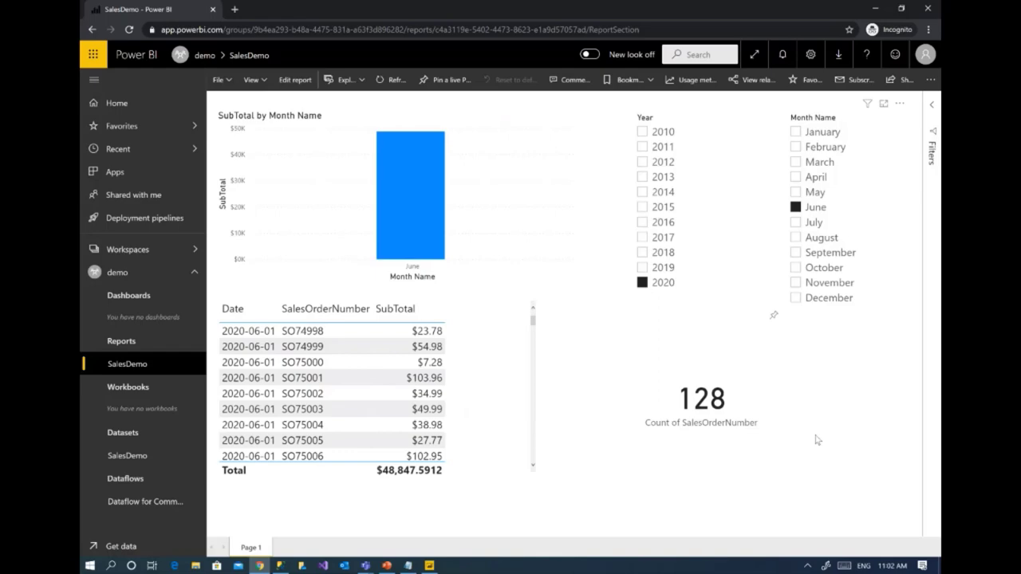
In SQL Server Management Studio, examine the two UPDATE statements and compare the second with the first June 2020 order in the Power BI report.
key("alt+Tab")
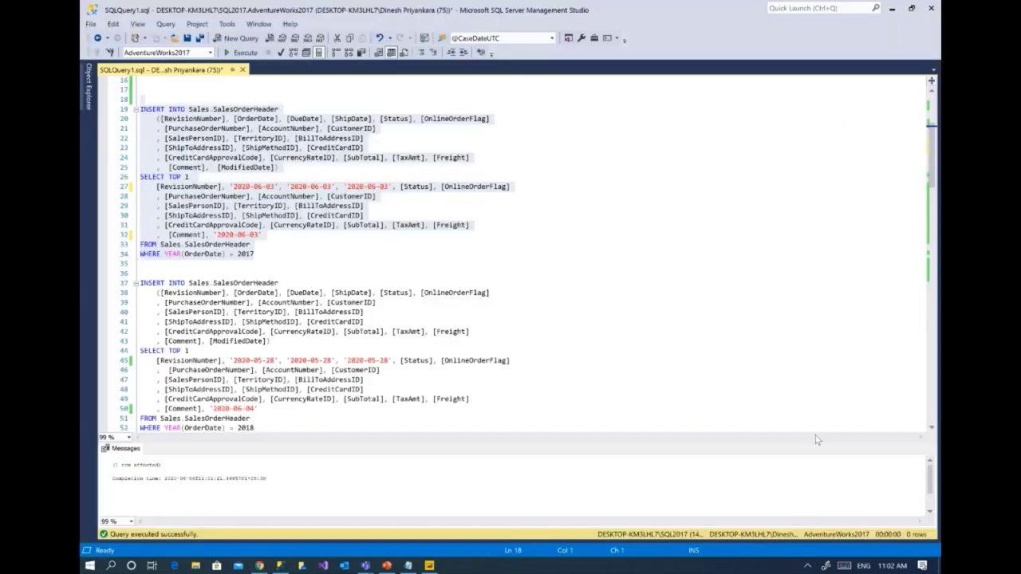
scroll(303, 323, "down", 8)
left_click(262, 284)
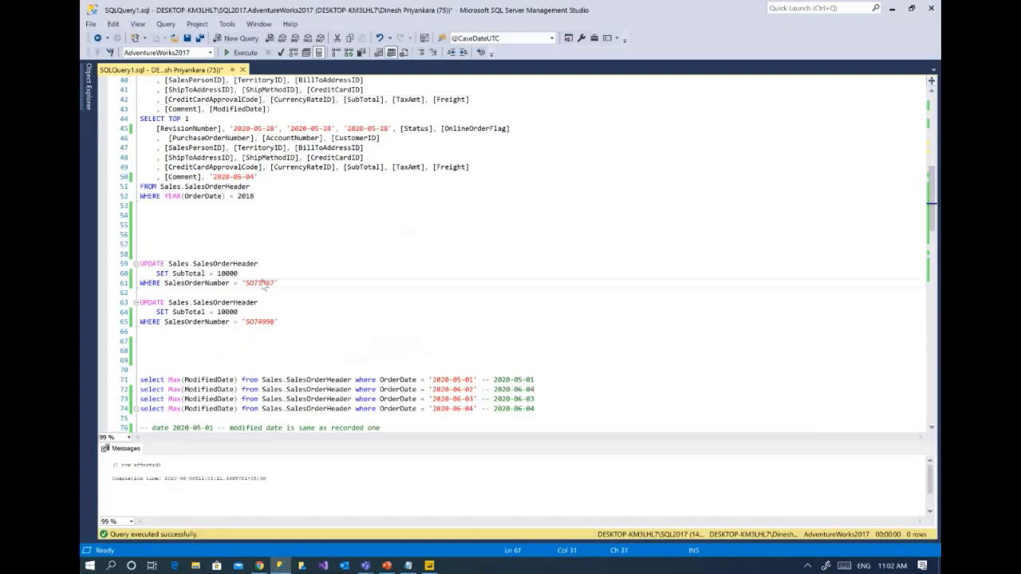
double_click(263, 284)
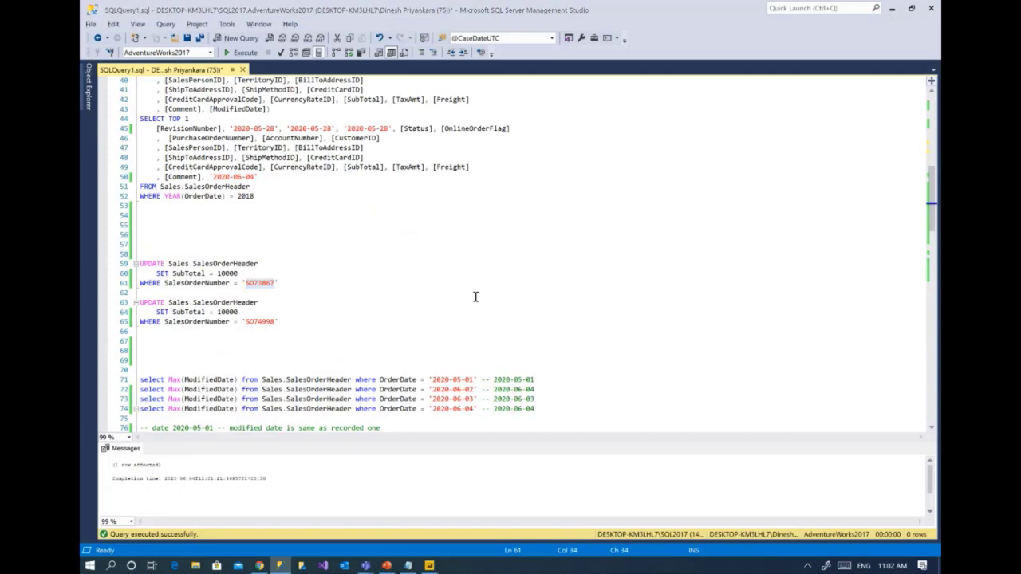
key("alt+Tab")
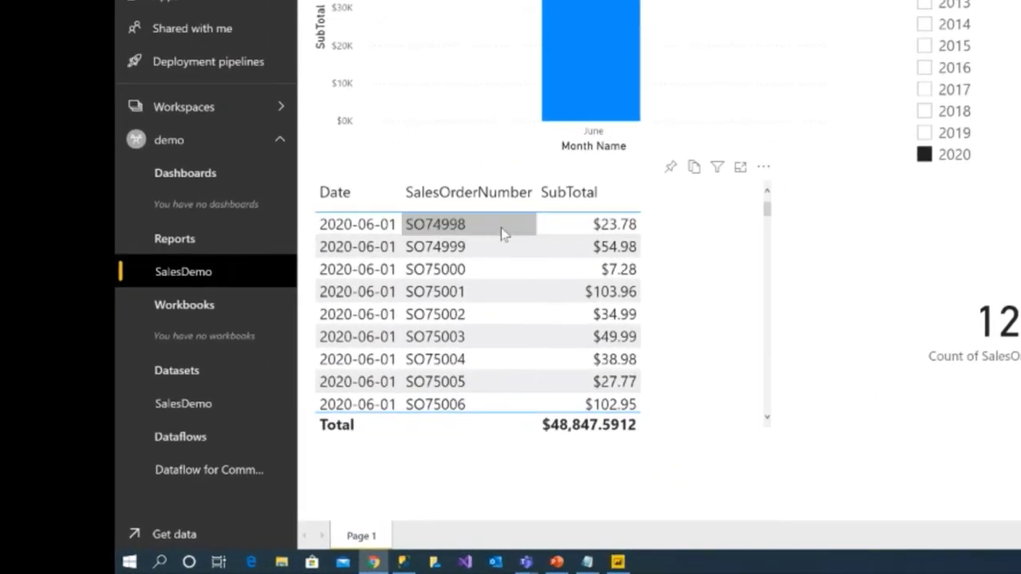
key("alt+Tab")
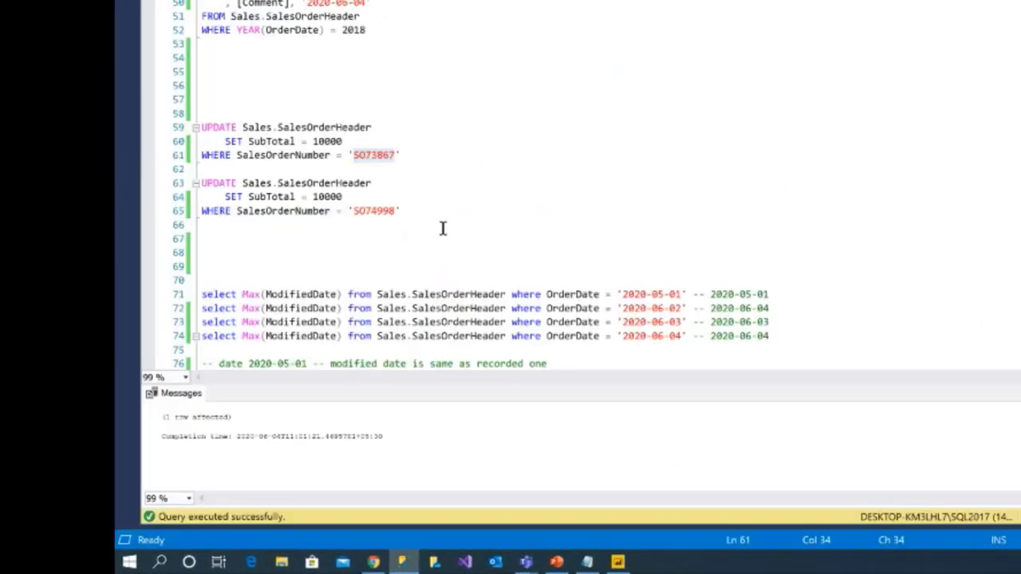
key("alt+Tab")
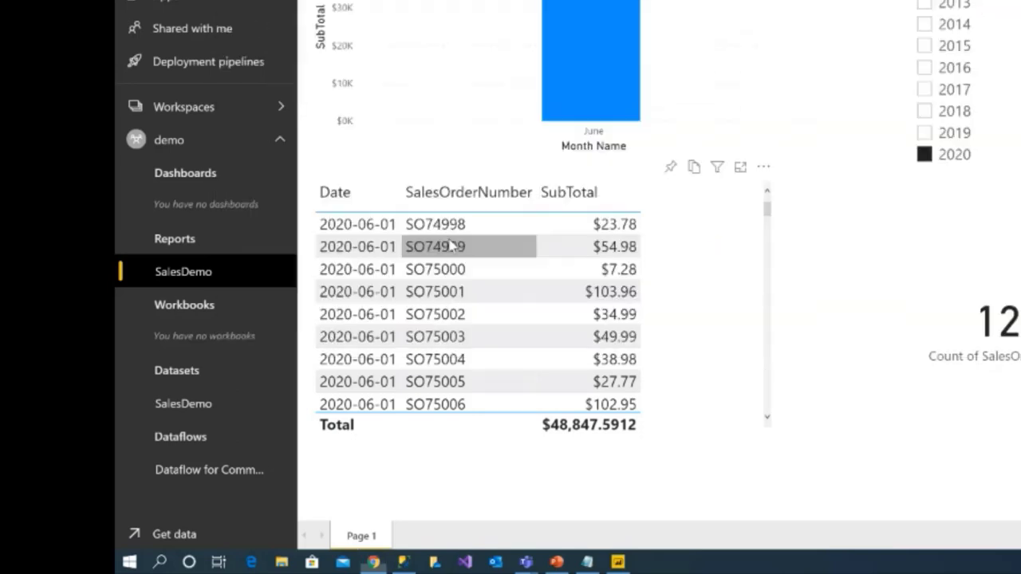
key("alt+Tab")
double_click(373, 210)
double_click(327, 196)
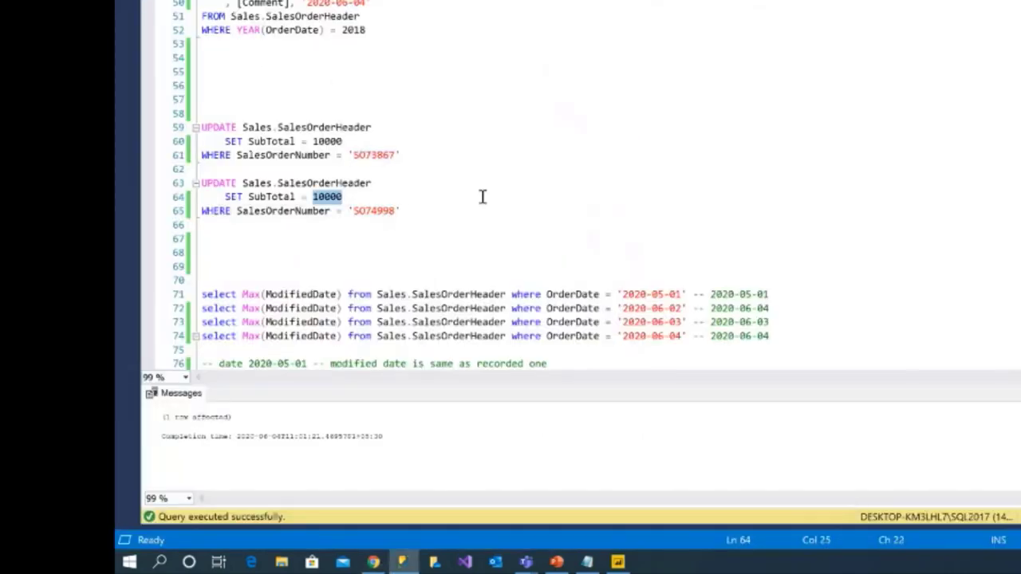
Filter the Power BI report to May 2020 and compare its first order with the order number and subtotal in the first UPDATE statement.
key("alt+Tab")
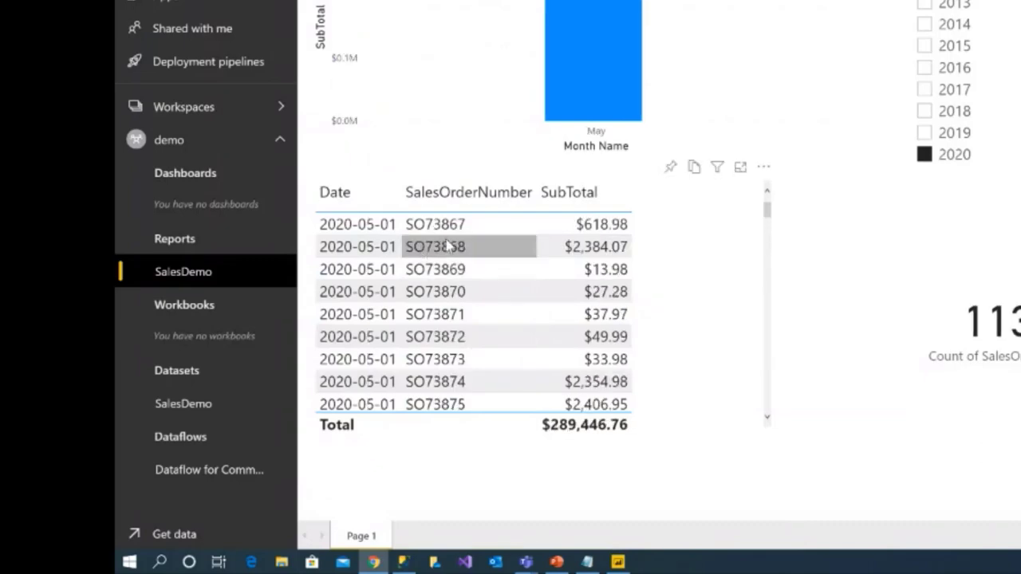
key("alt+Tab")
double_click(380, 154)
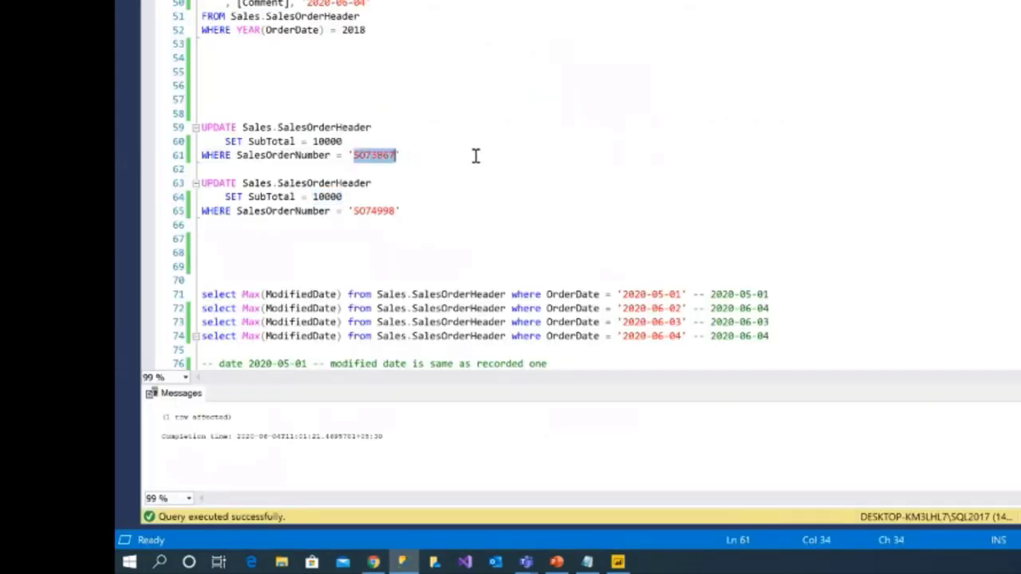
key("alt+Tab")
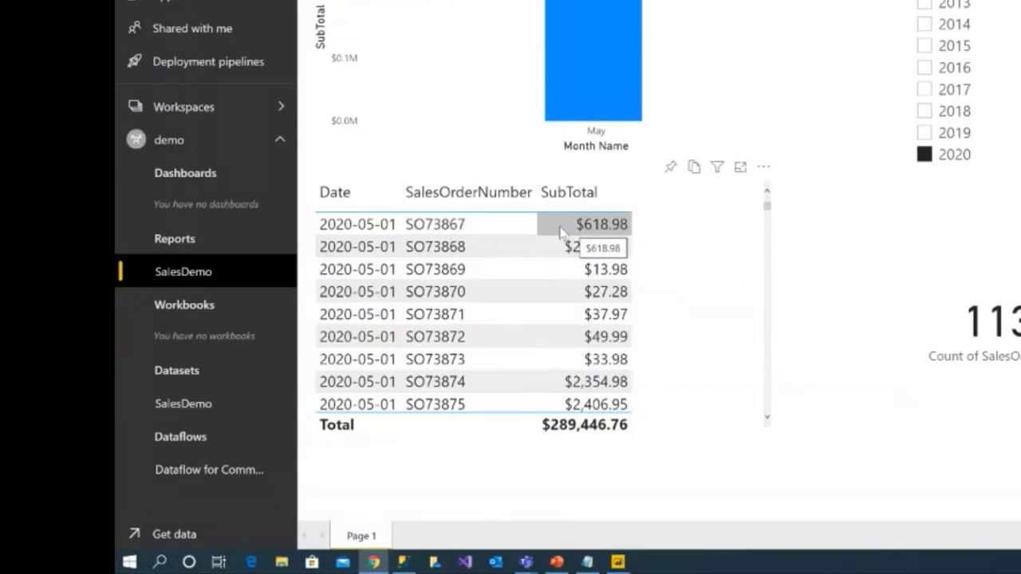
key("alt+Tab")
double_click(327, 142)
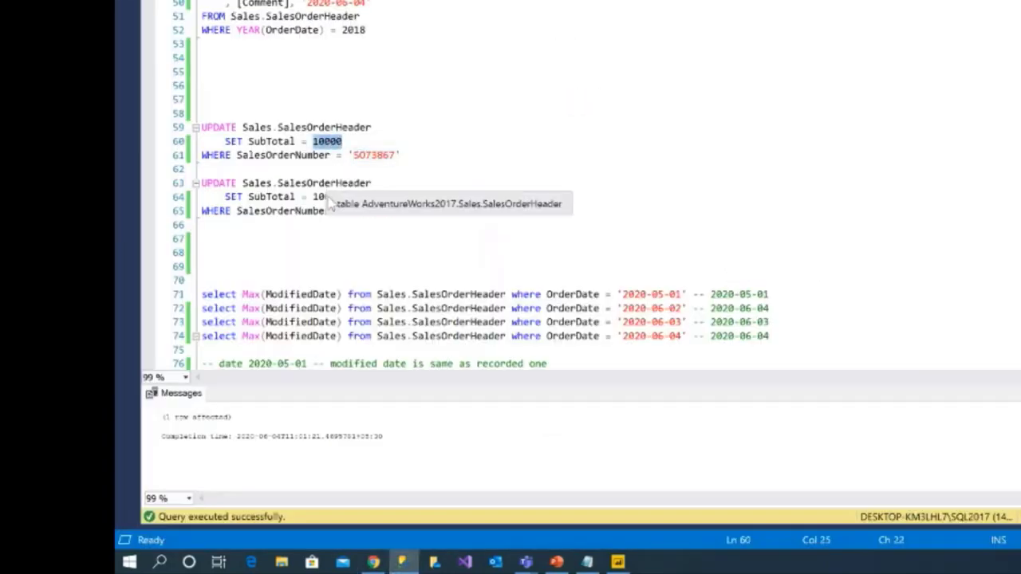
double_click(327, 196)
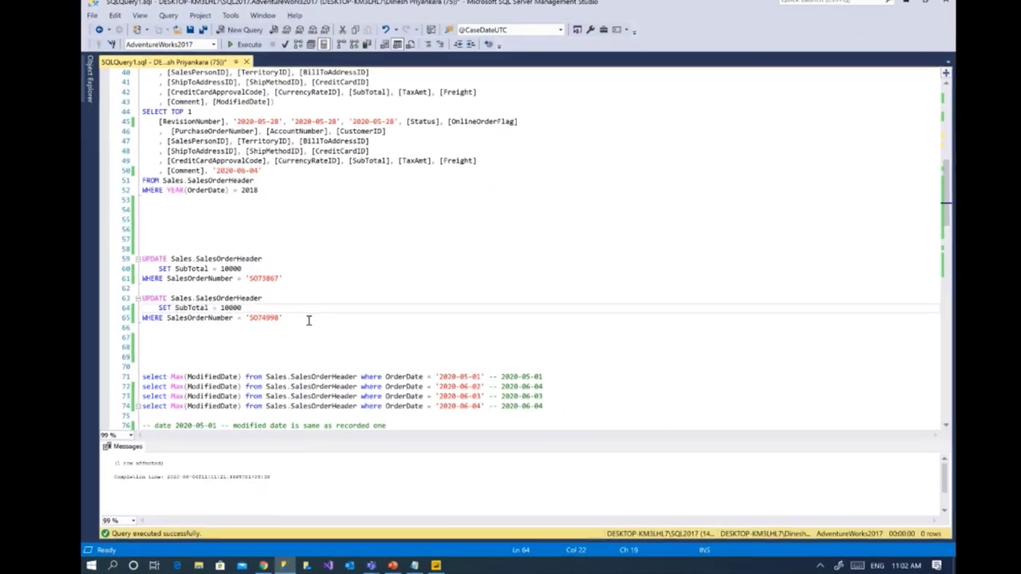
Execute both UPDATE statements that set SubTotal to 10000 for the two sales orders.
left_click_drag(398, 210, 225, 154)
left_click_drag(156, 280, 139, 263)
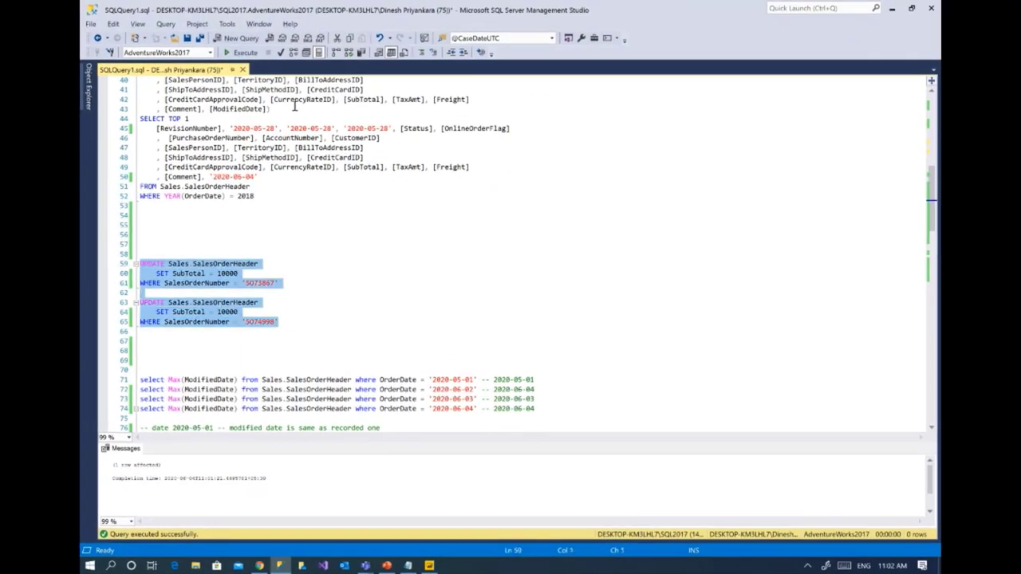
left_click(250, 57)
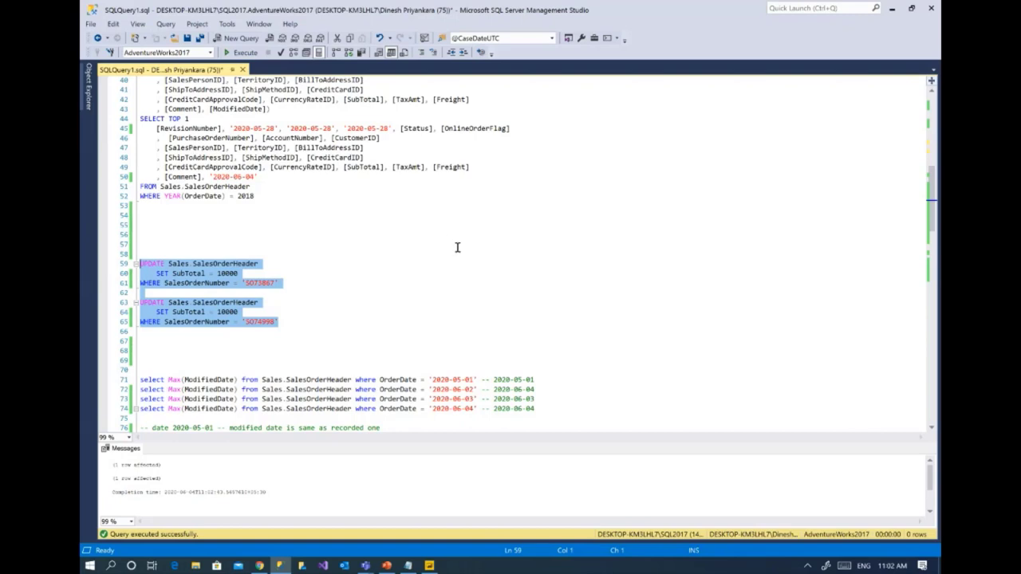
Switch to Power BI, refresh the SalesDemo dataset again and filter the report to June to check the updated order.
key("alt+Tab")
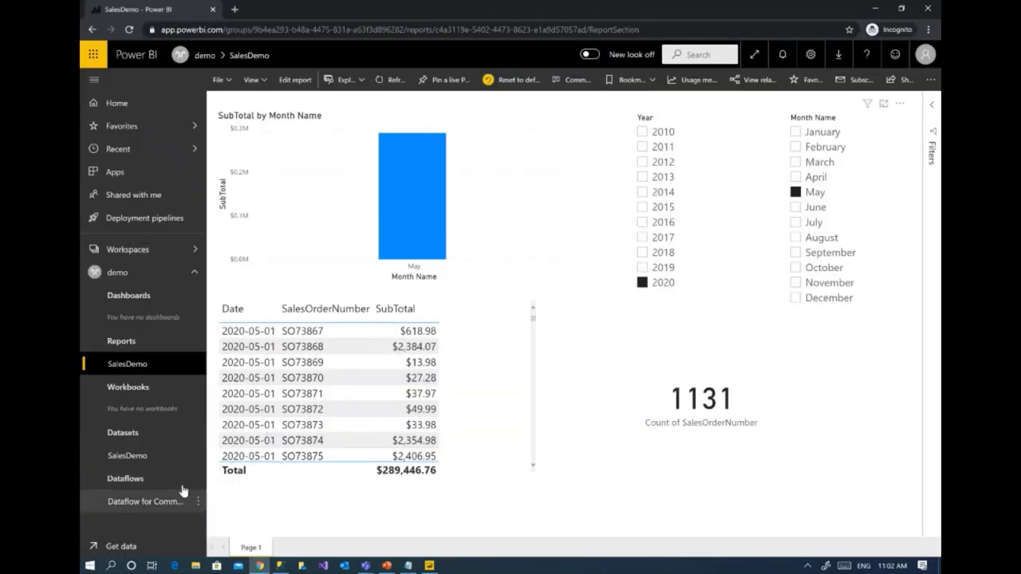
left_click(197, 456)
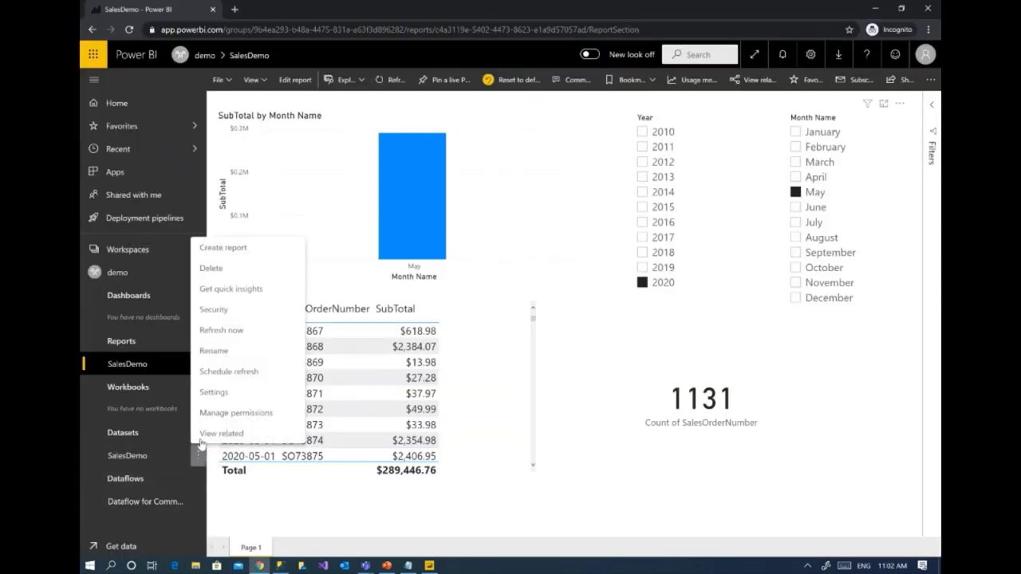
left_click(237, 331)
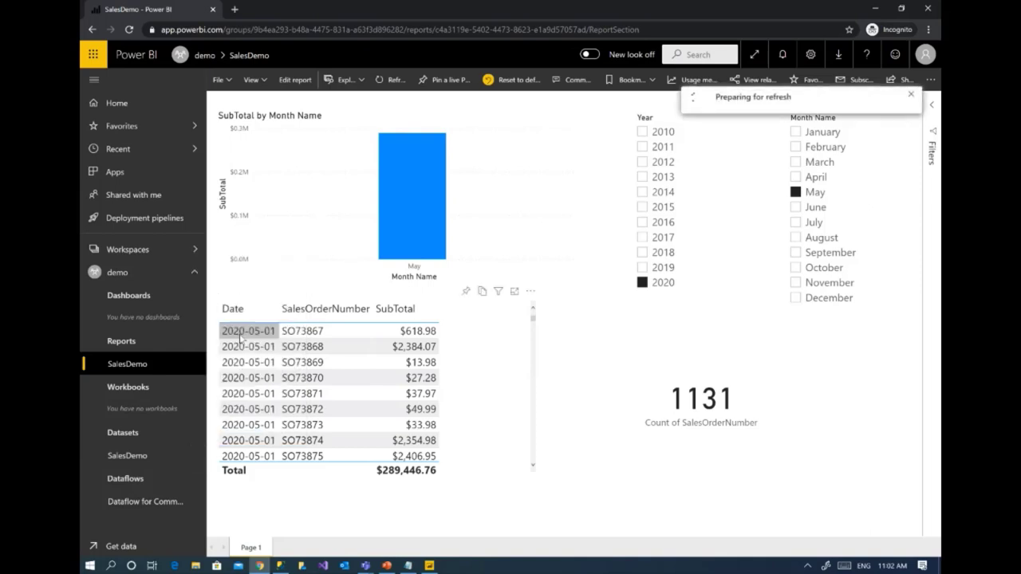
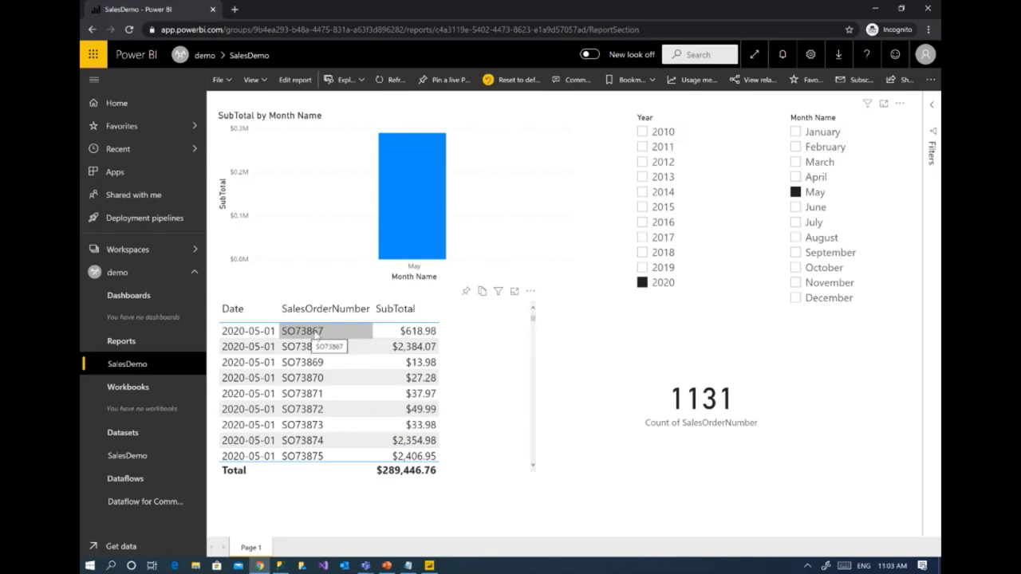
left_click(815, 207)
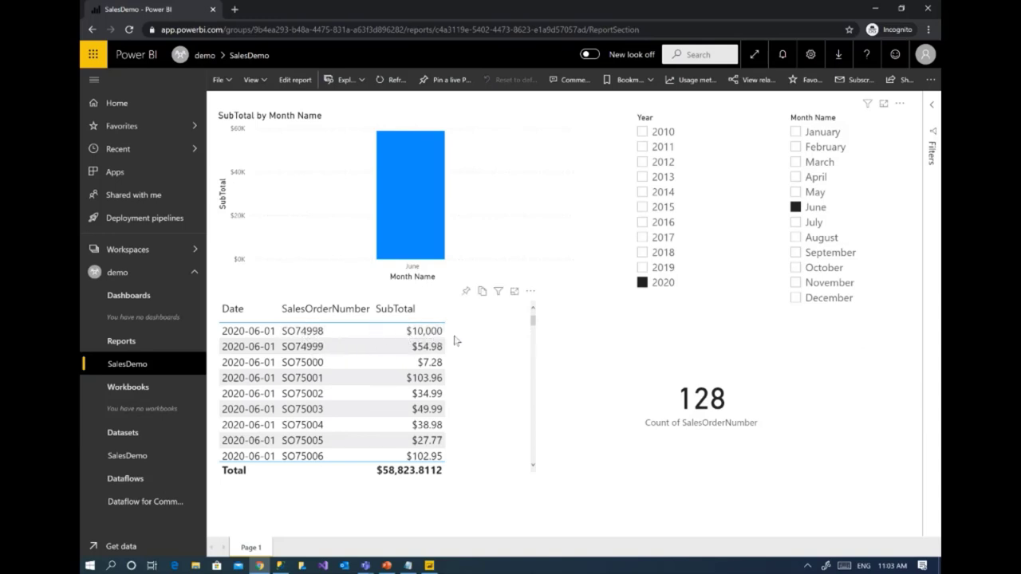
key("alt+Tab")
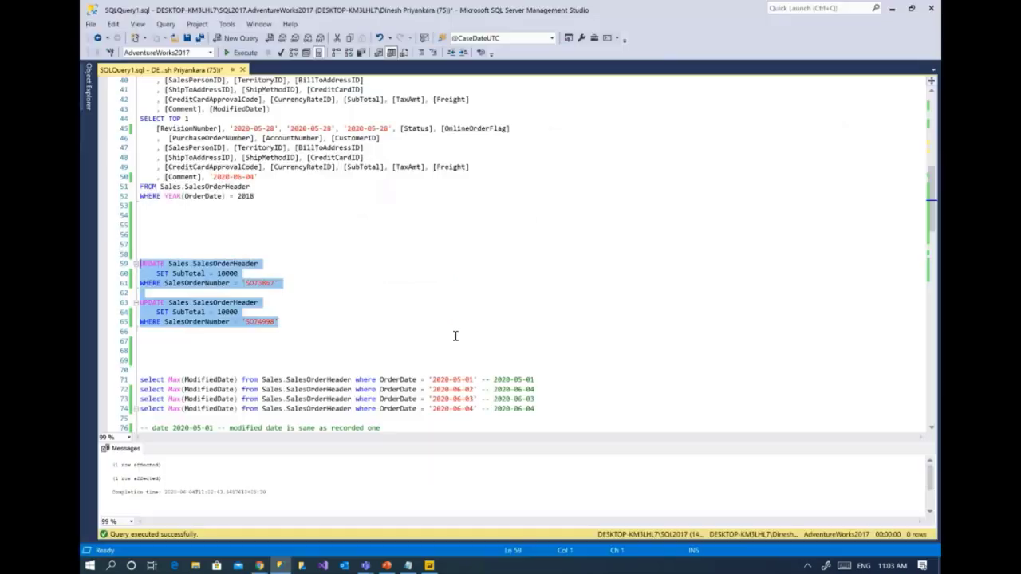
In SQL Server Management Studio, review the two UPDATE statements against the INSERT statements for 2020-06-03 and 2020-05-28 orders.
left_click(320, 322)
left_click_drag(320, 322, 130, 264)
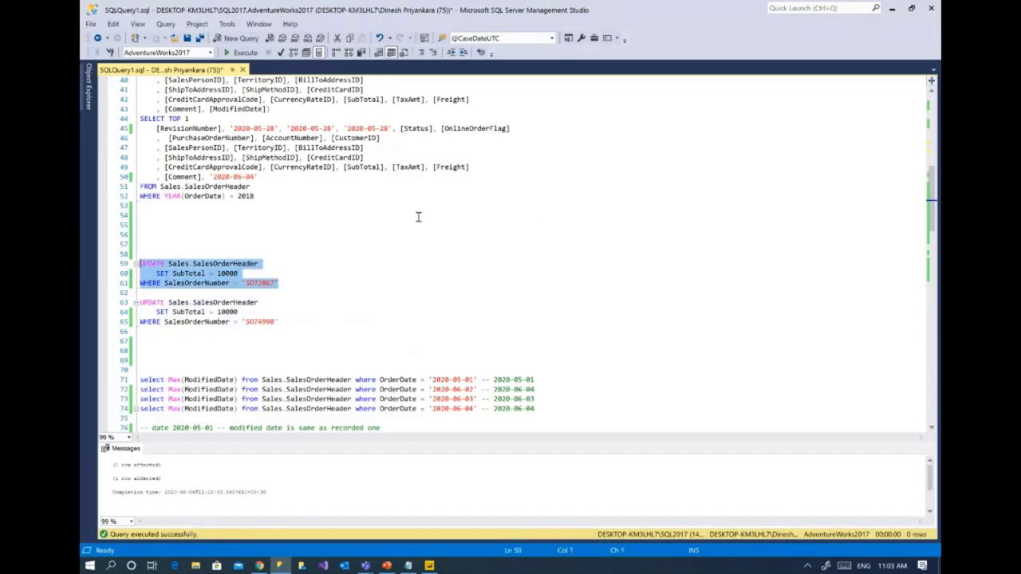
scroll(418, 217, "up", 3)
left_click_drag(268, 296, 140, 137)
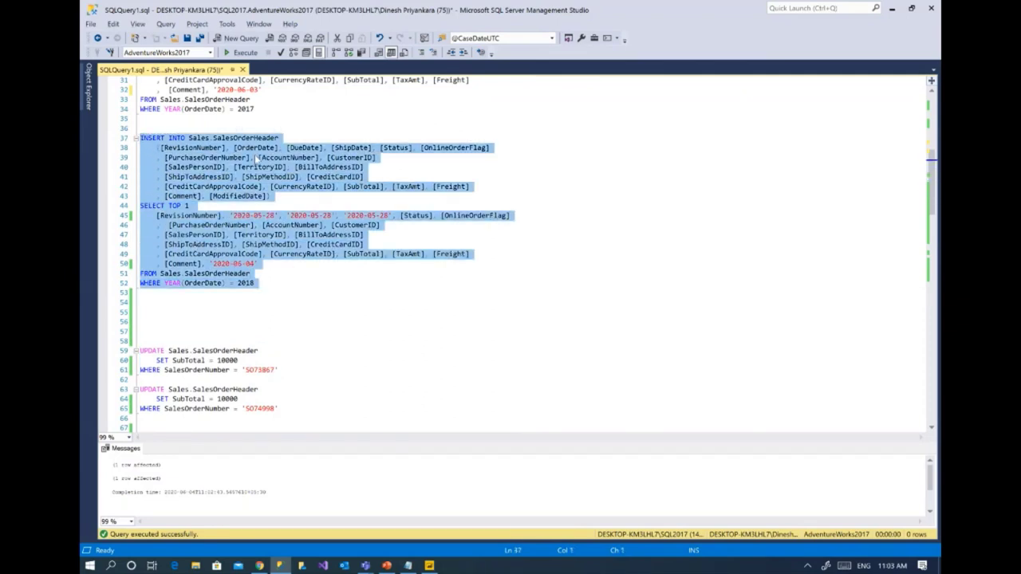
scroll(257, 159, "up", 5)
left_click_drag(254, 254, 129, 109)
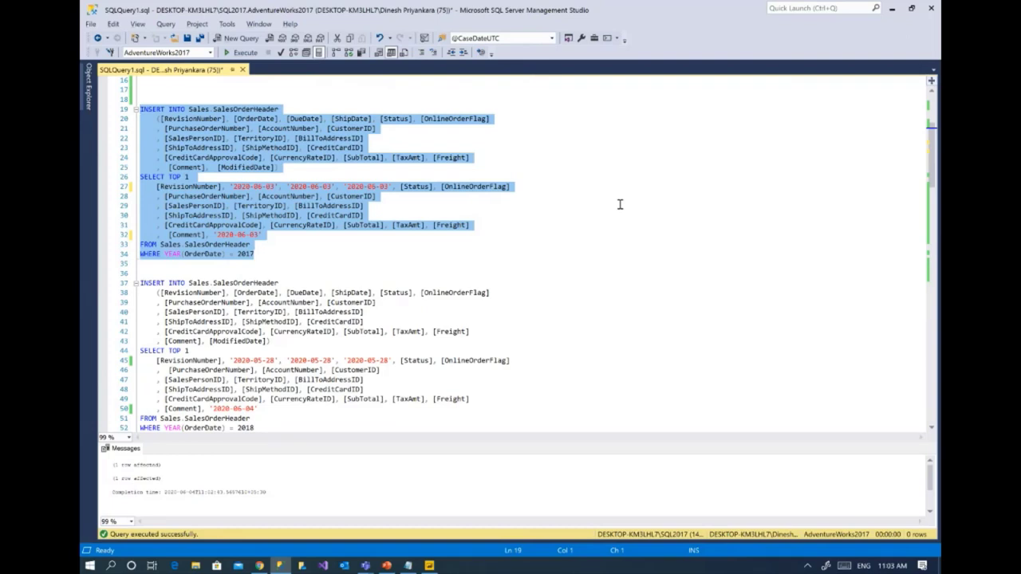
scroll(606, 207, "down", 6)
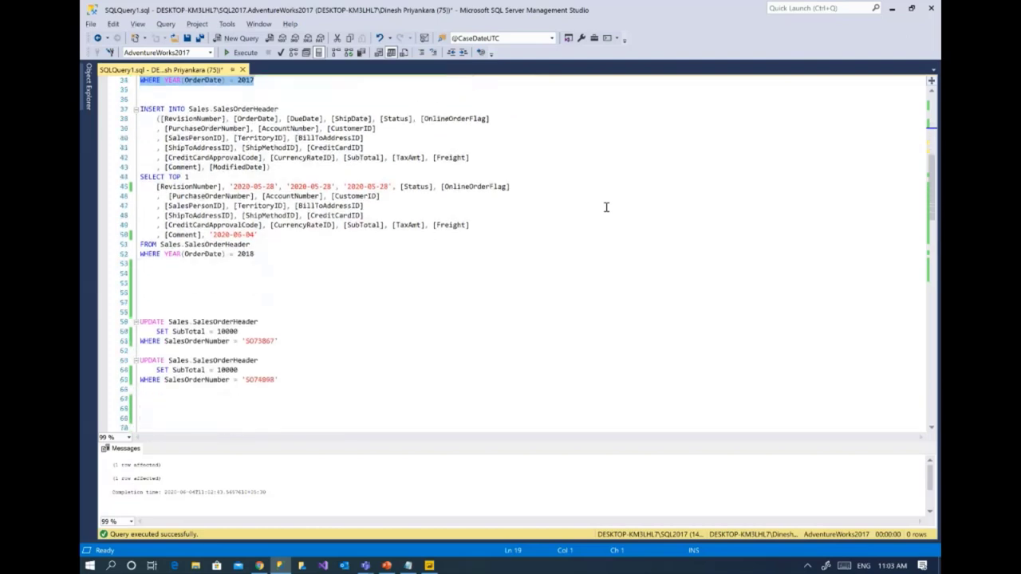
left_click_drag(299, 382, 139, 360)
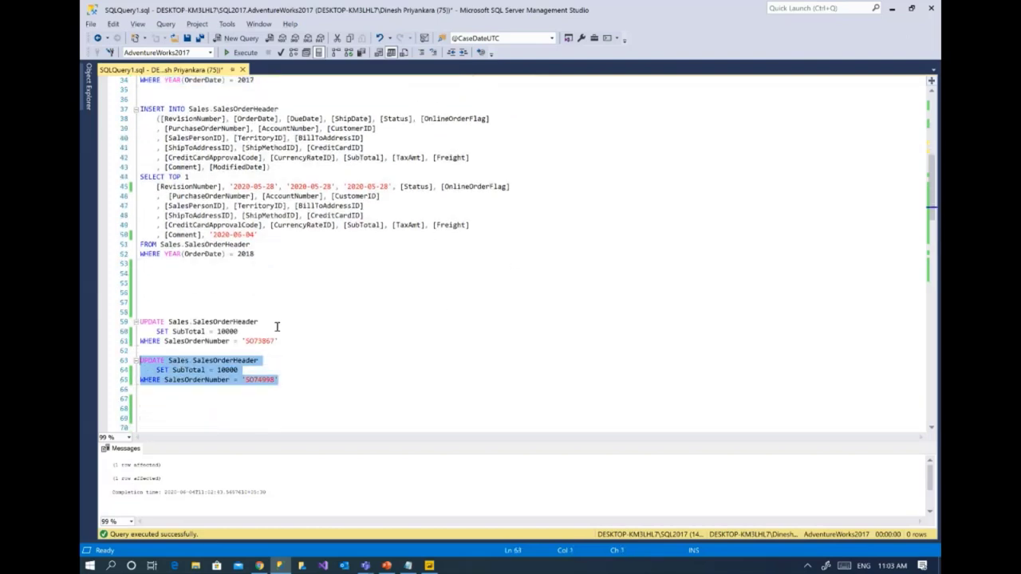
left_click_drag(301, 341, 136, 323)
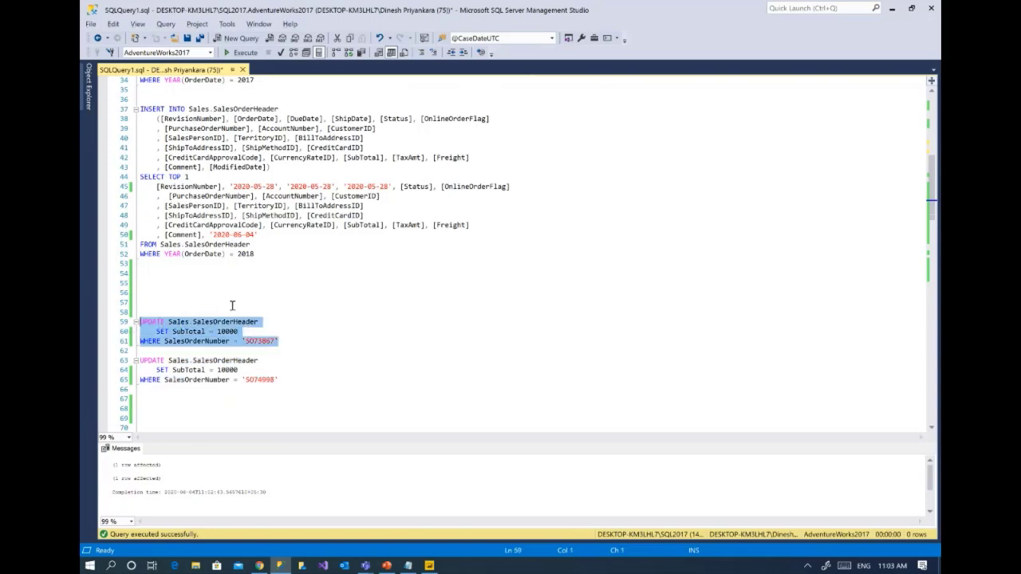
scroll(390, 206, "up", 4)
left_click_drag(271, 368, 125, 233)
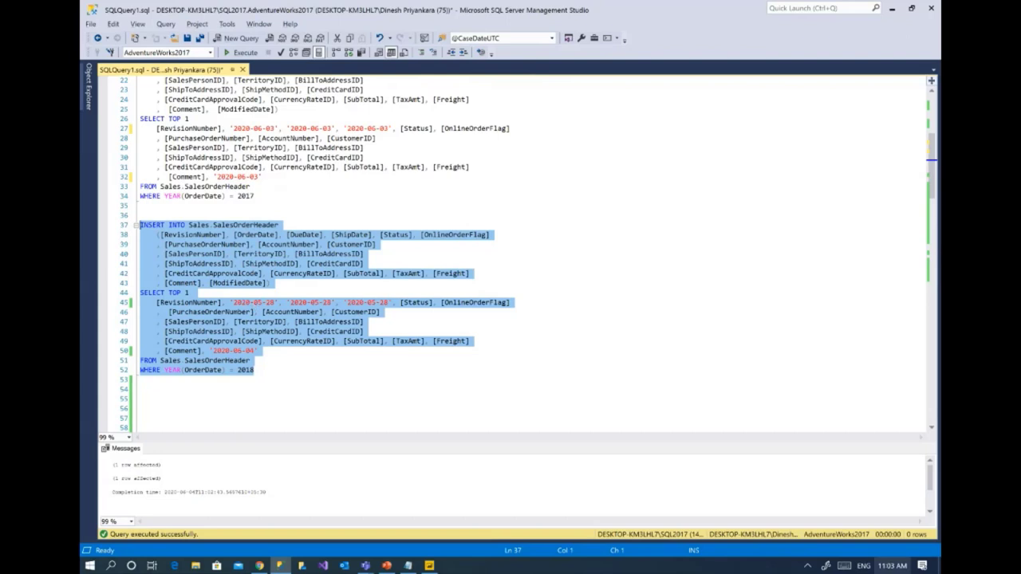
Check the system calendar for the current date and the May 2020 dates, and close it.
left_click(889, 567)
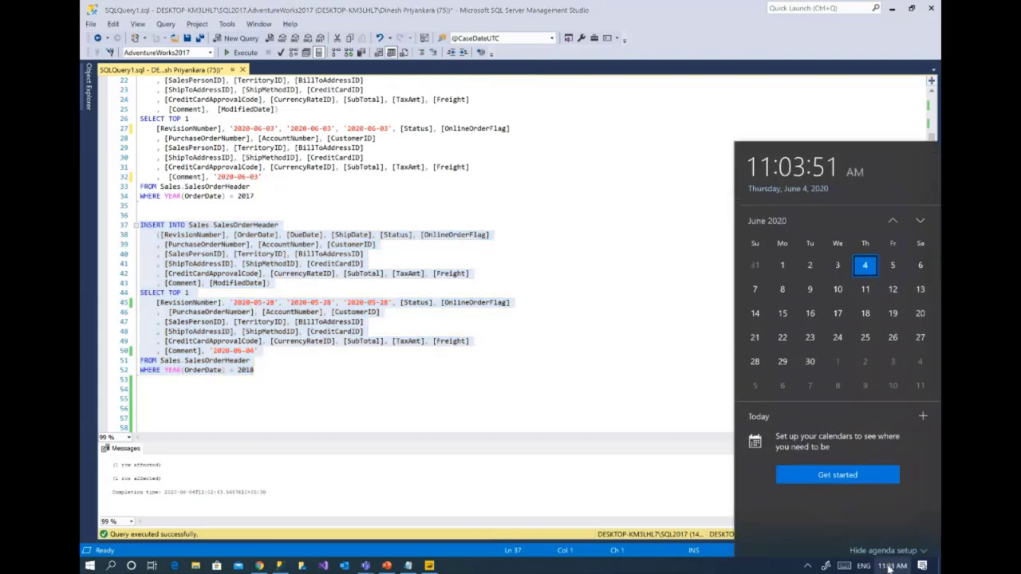
left_click(894, 214)
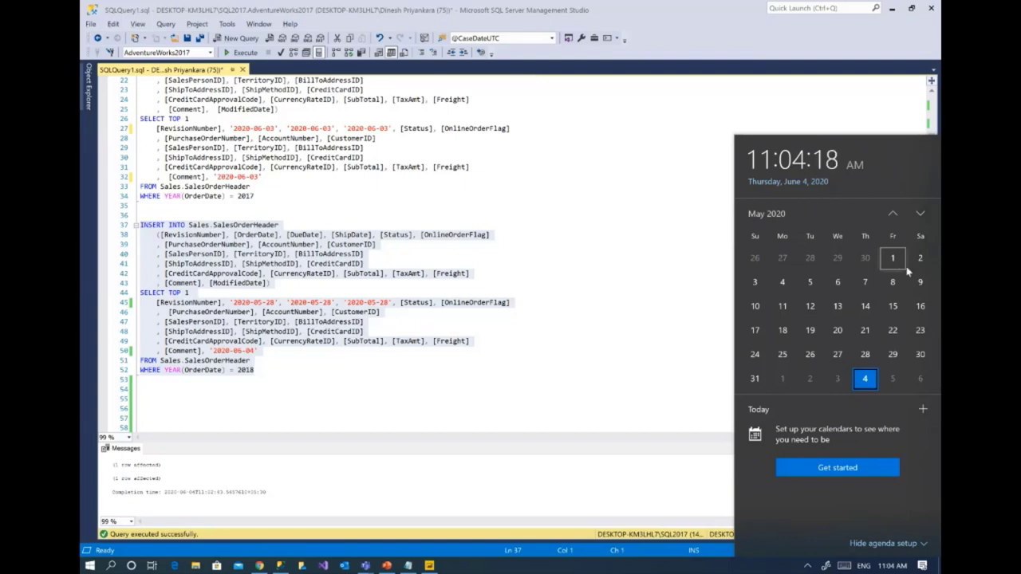
left_click(614, 278)
Launch SQL Server Profiler and connect to the SQL2017 database engine with Windows Authentication.
left_click(227, 24)
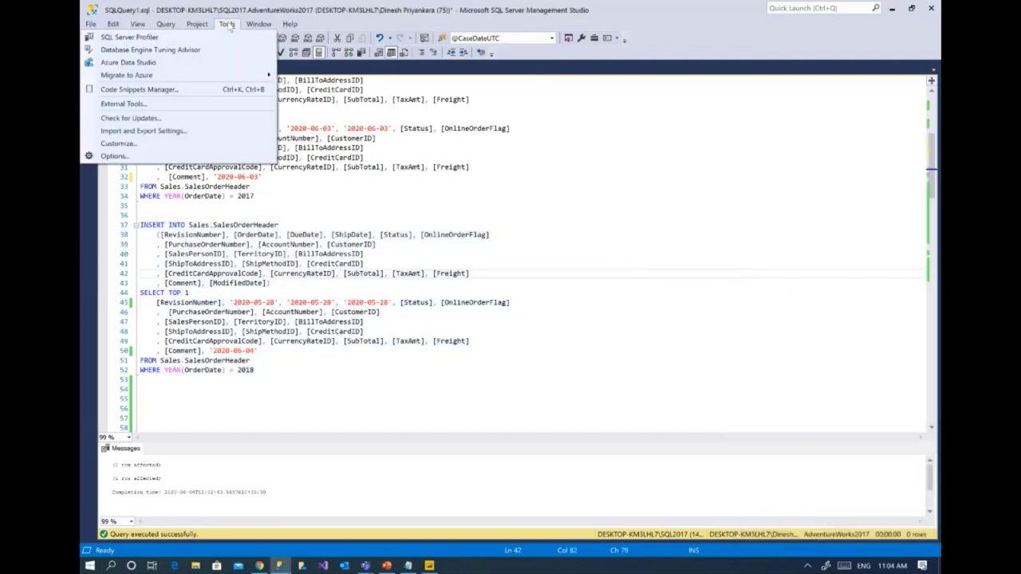
left_click(220, 39)
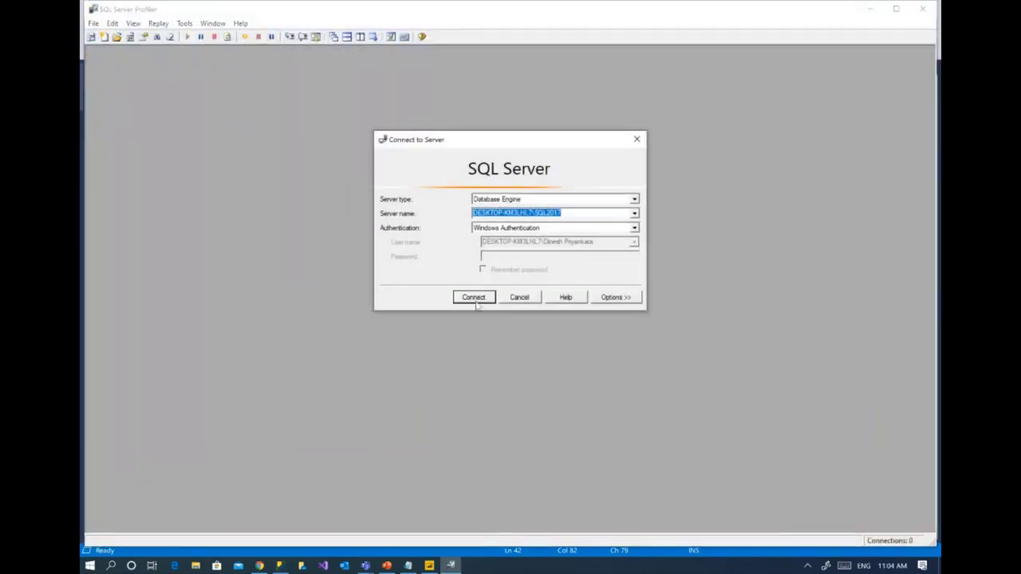
left_click(476, 303)
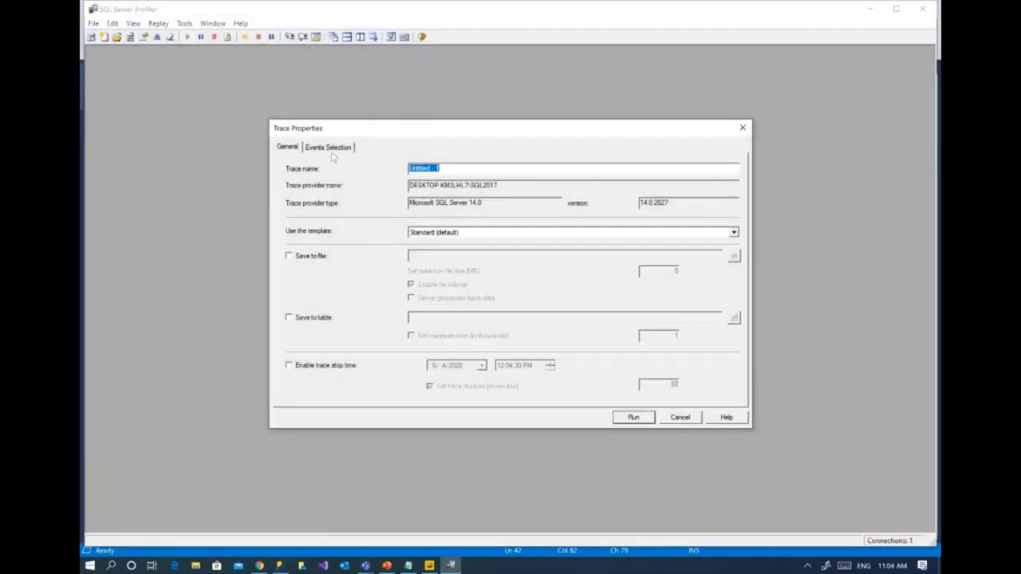
Restrict the new trace to the SQL:BatchCompleted event and make all of its columns available.
left_click(327, 148)
left_click(294, 208)
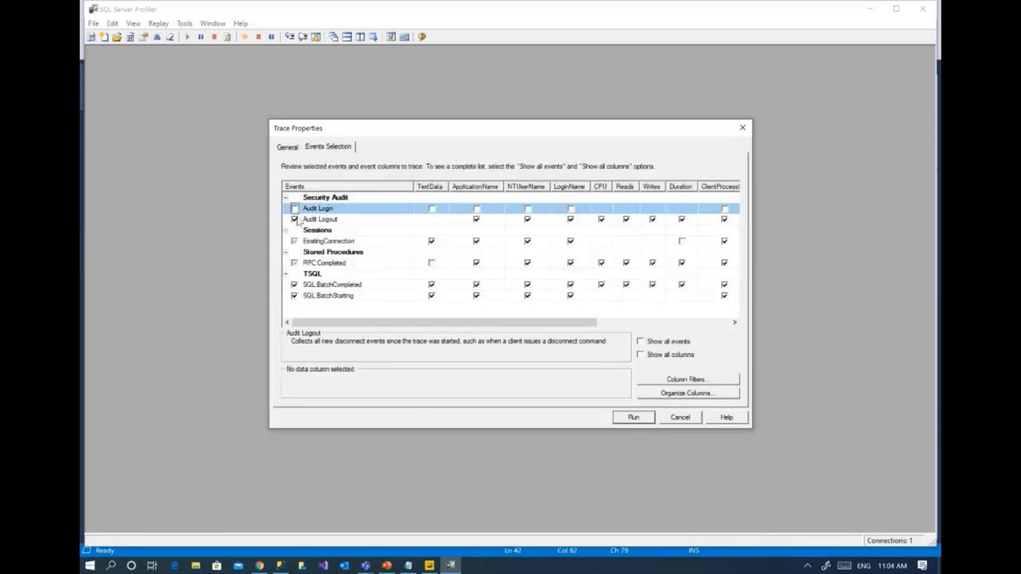
left_click(294, 219)
left_click(294, 240)
left_click(294, 263)
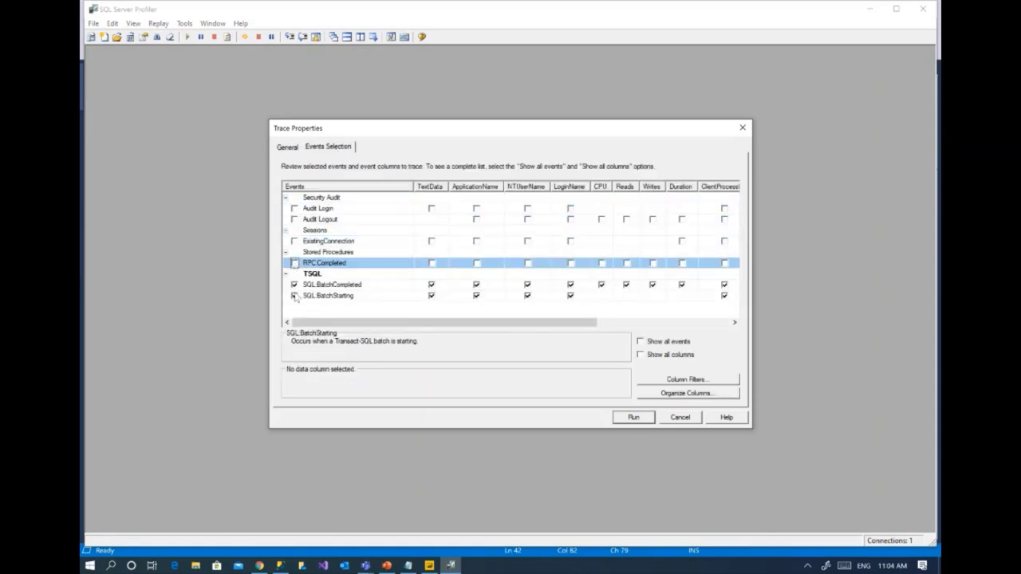
left_click(294, 296)
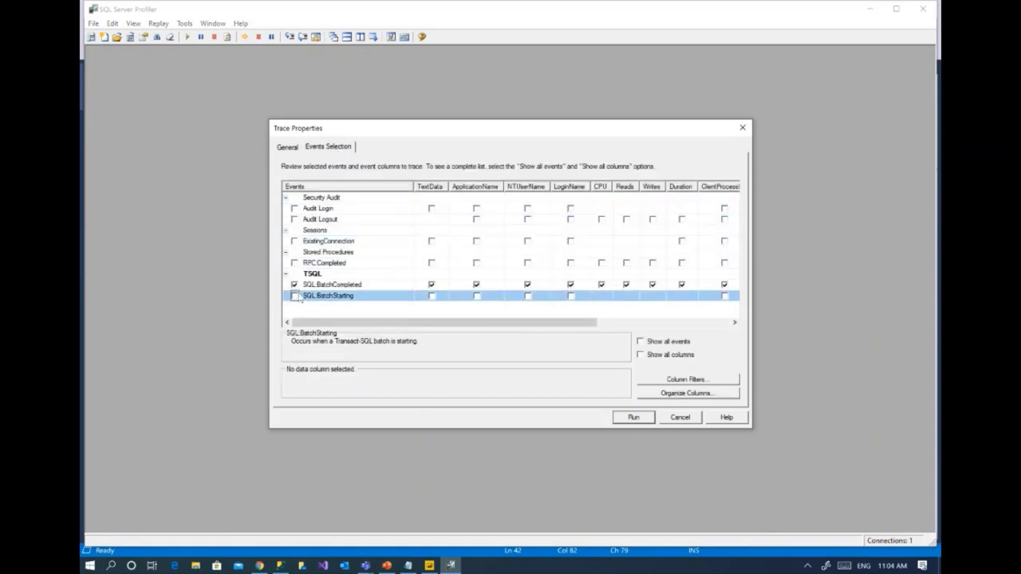
left_click(661, 356)
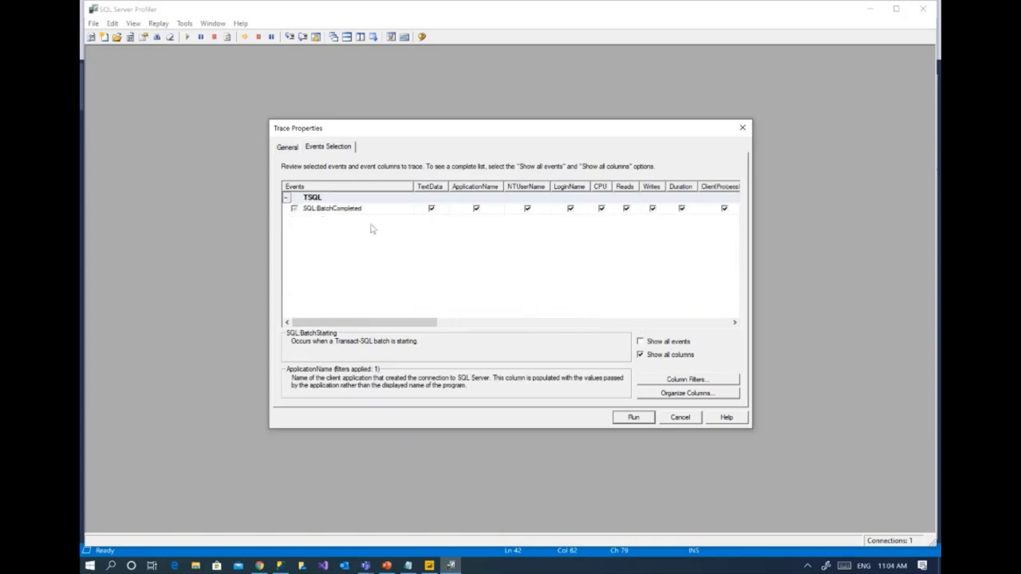
left_click(298, 211)
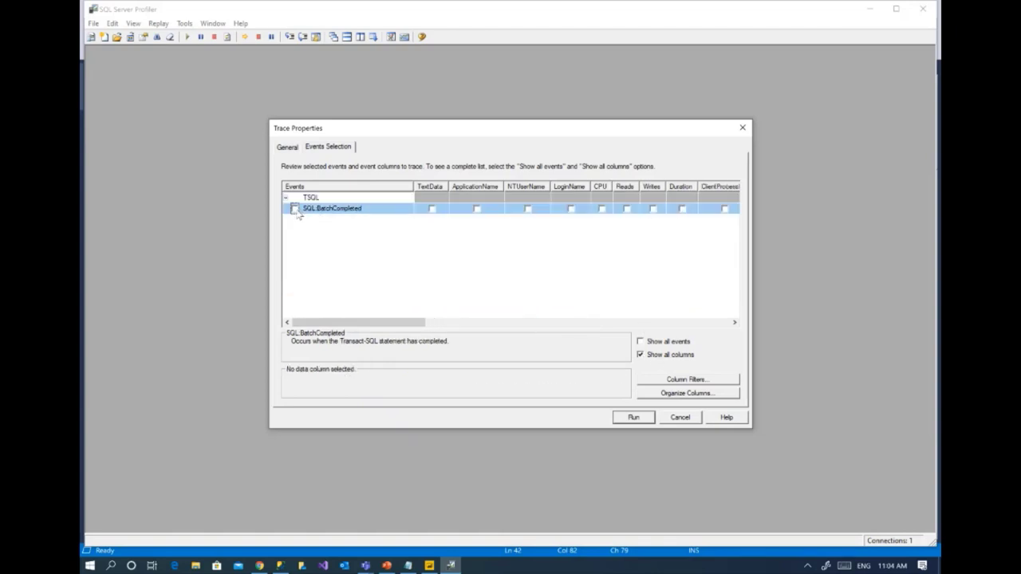
Filter the trace to DatabaseName like AdventureWorks2017, copying the name from Management Studio, and run it in a maximized trace window.
left_click(688, 381)
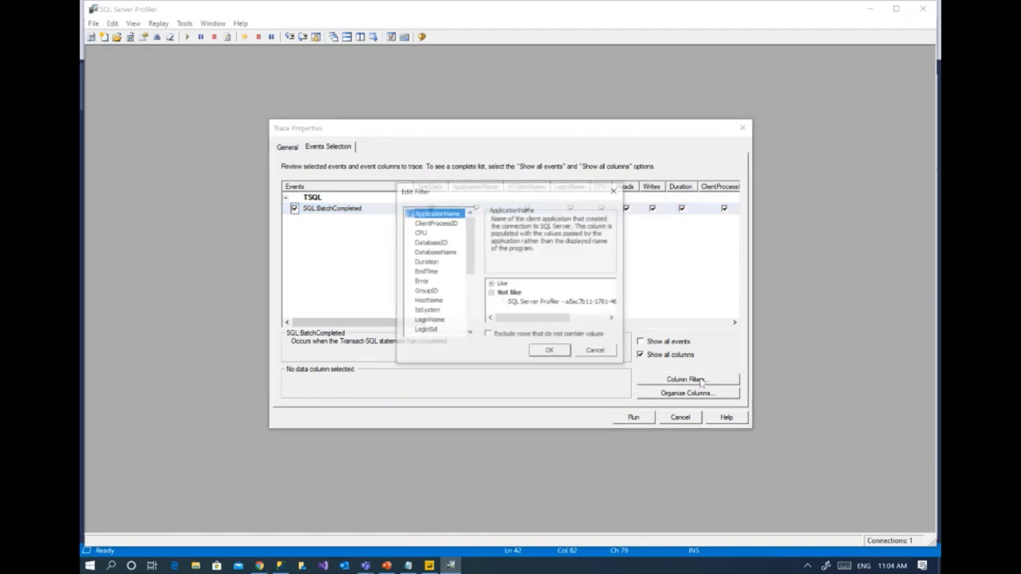
left_click(444, 253)
left_click(500, 285)
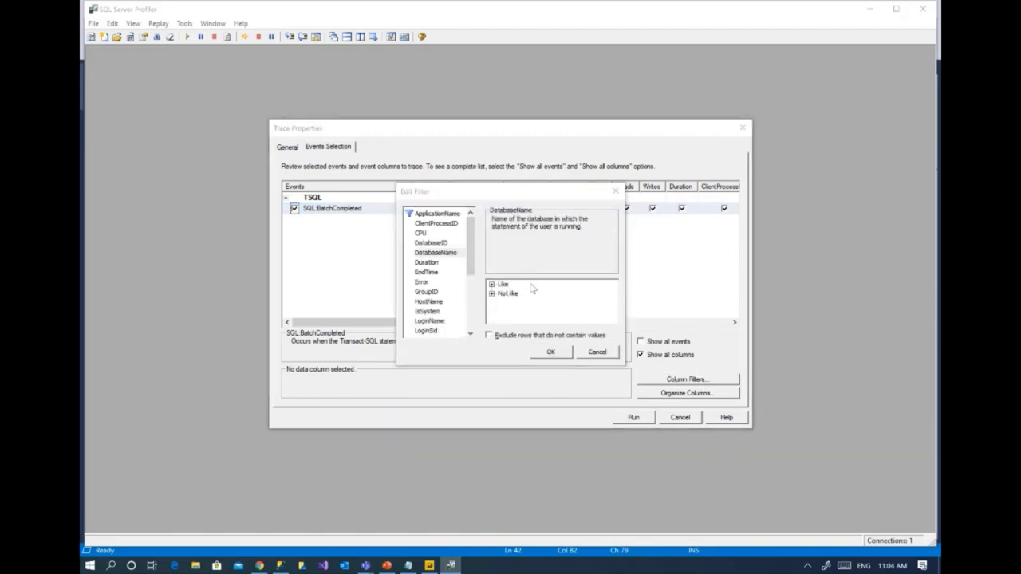
key("alt+Tab")
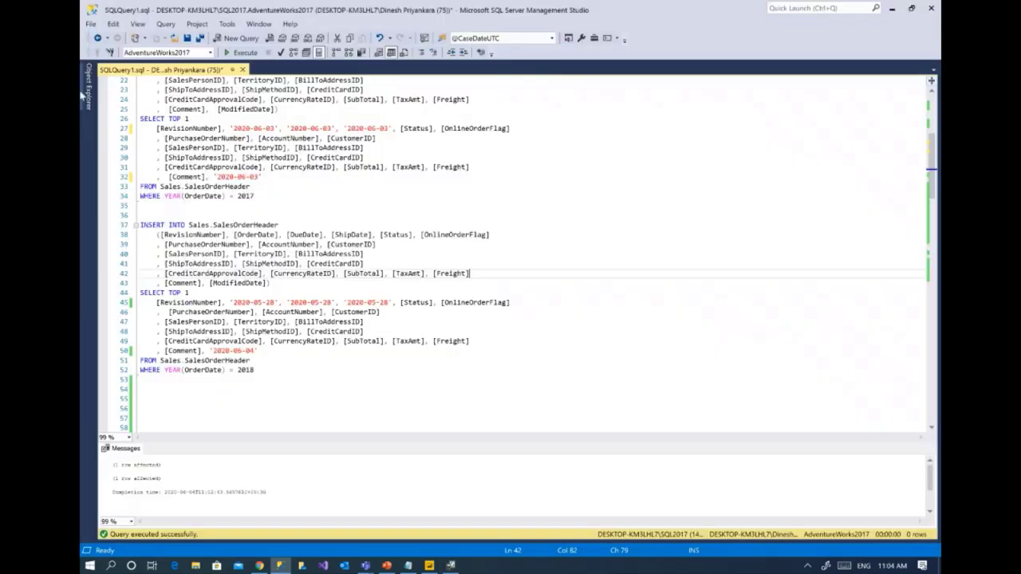
left_click(88, 88)
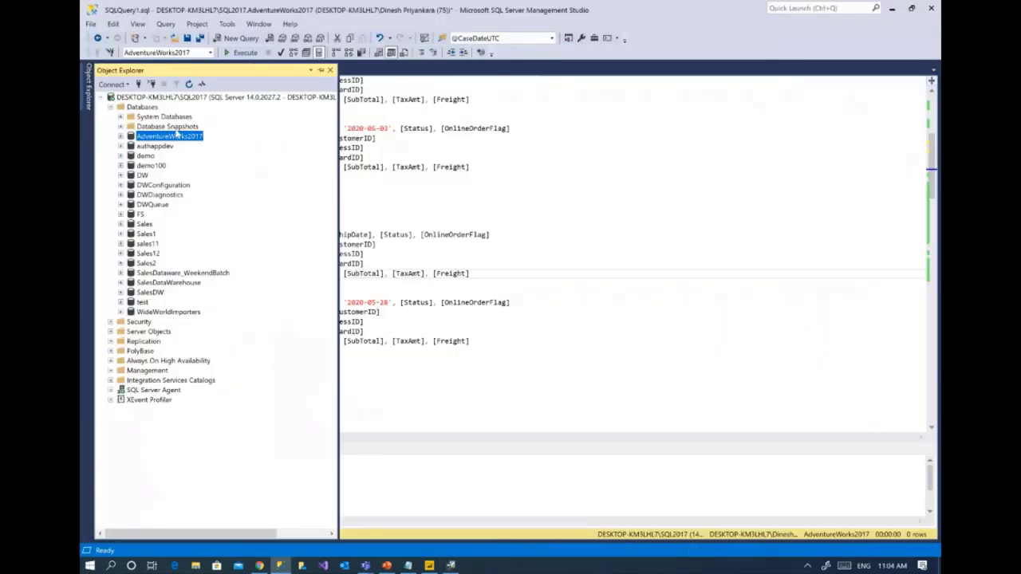
left_click(177, 137)
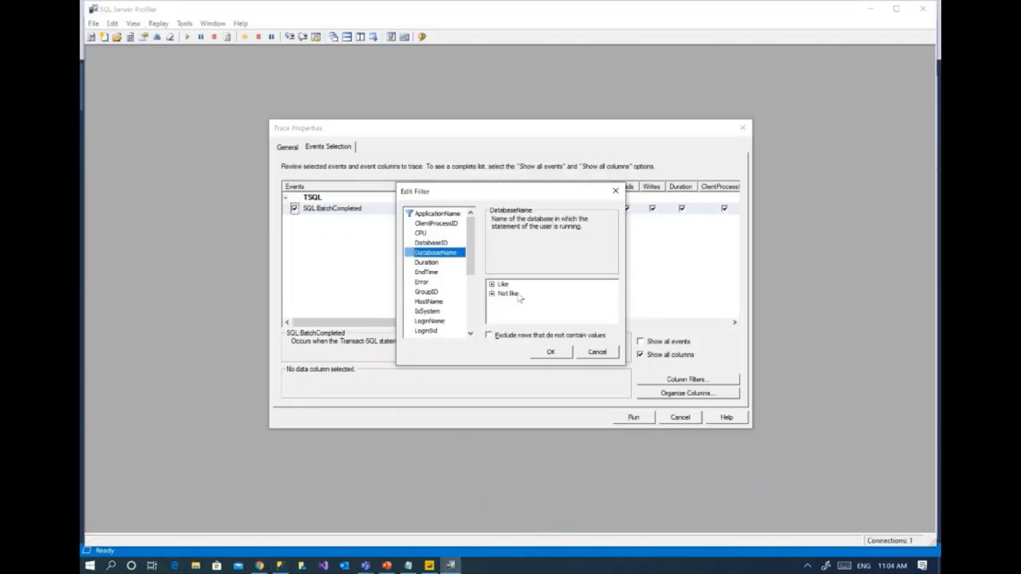
left_click(492, 284)
type("AdventureWorks2017")
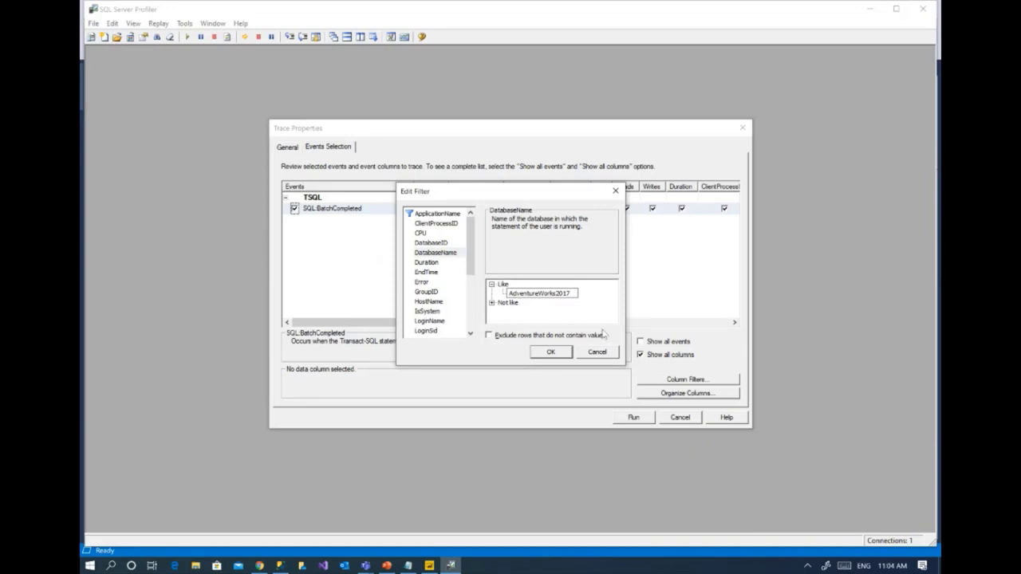
left_click(551, 352)
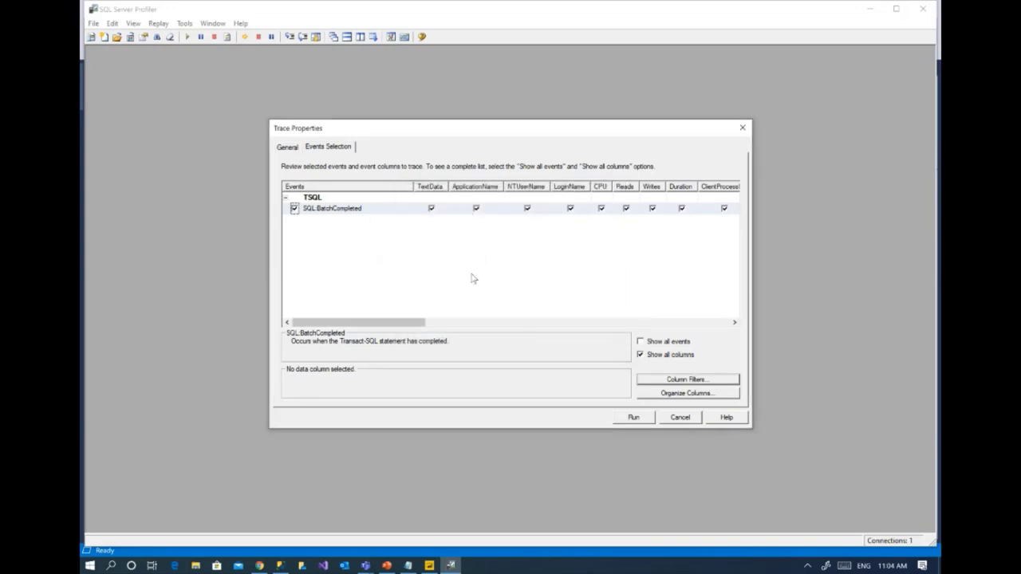
left_click(634, 417)
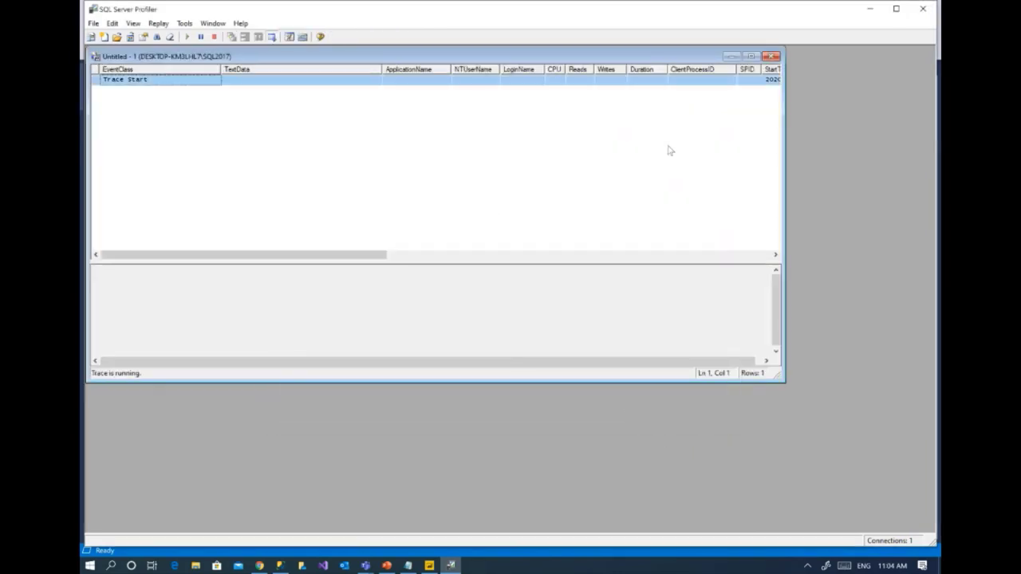
left_click(759, 56)
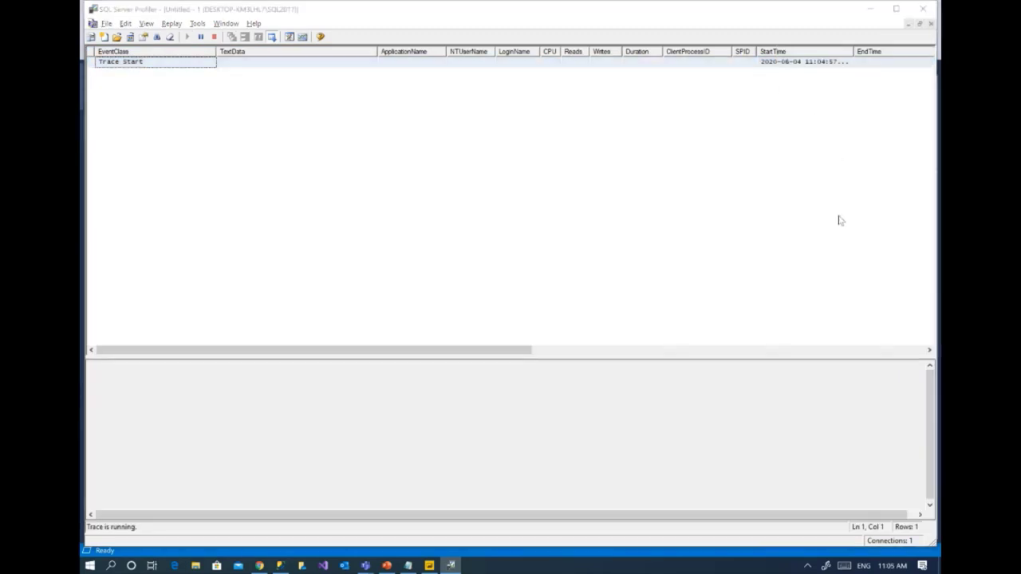
Switch to Power BI and refresh the SalesDemo dataset while the trace is running.
key("alt+Tab")
key("alt+Tab")
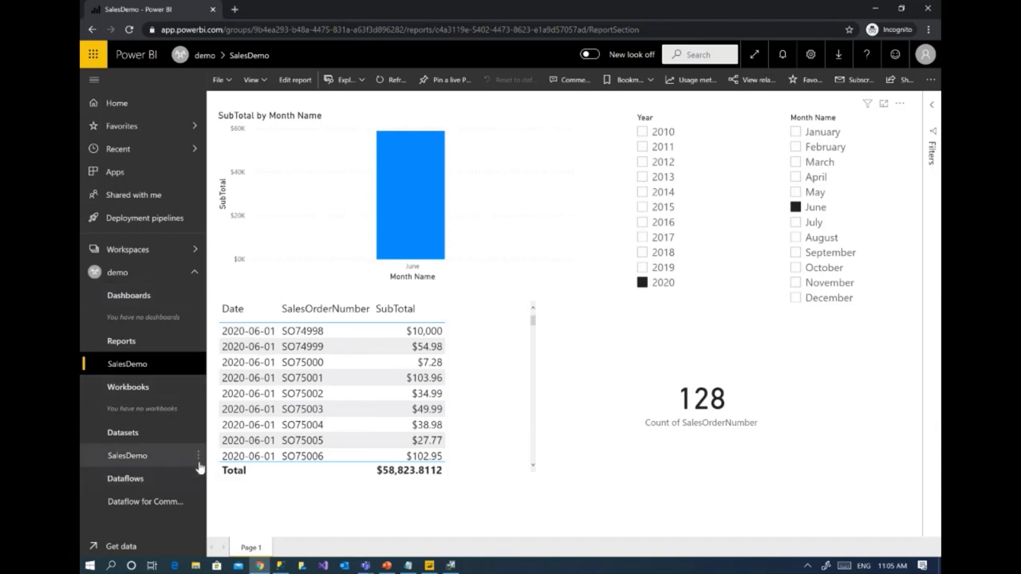
left_click(199, 457)
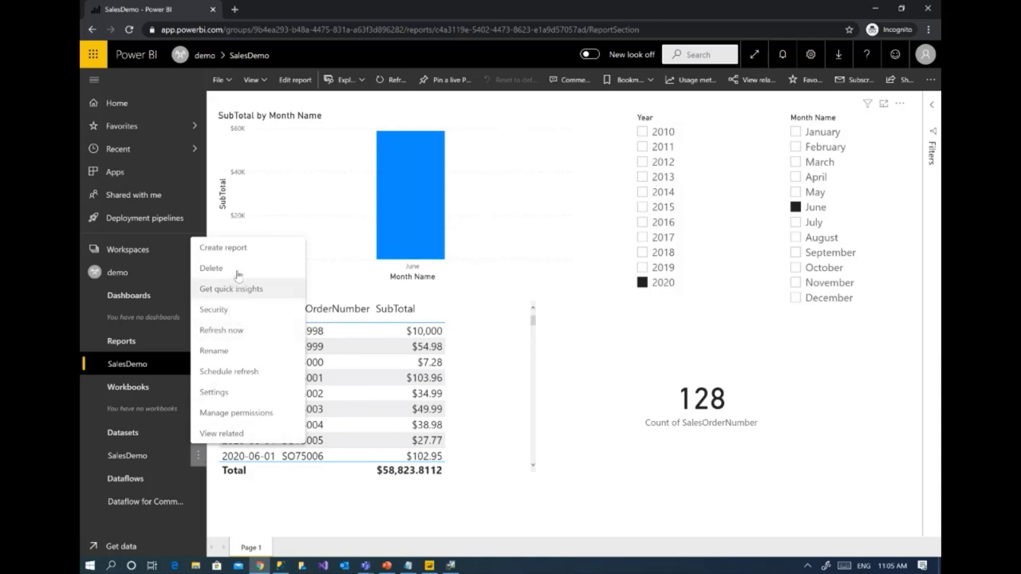
left_click(238, 339)
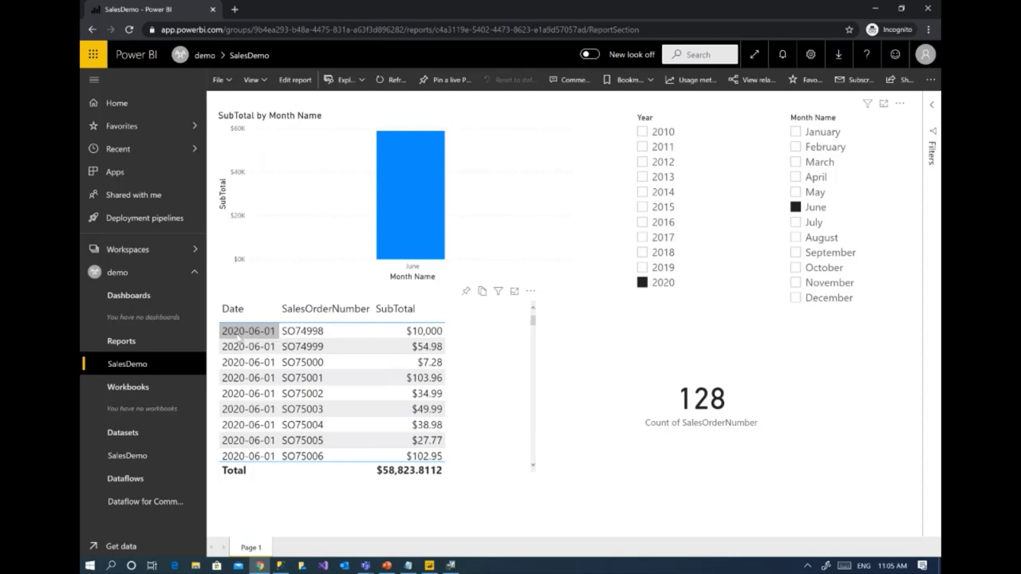
Return to SQL Server Profiler, enlarge the query text area and examine the latest SalesOrderHeader query's columns and OrderDate range.
key("alt+Tab")
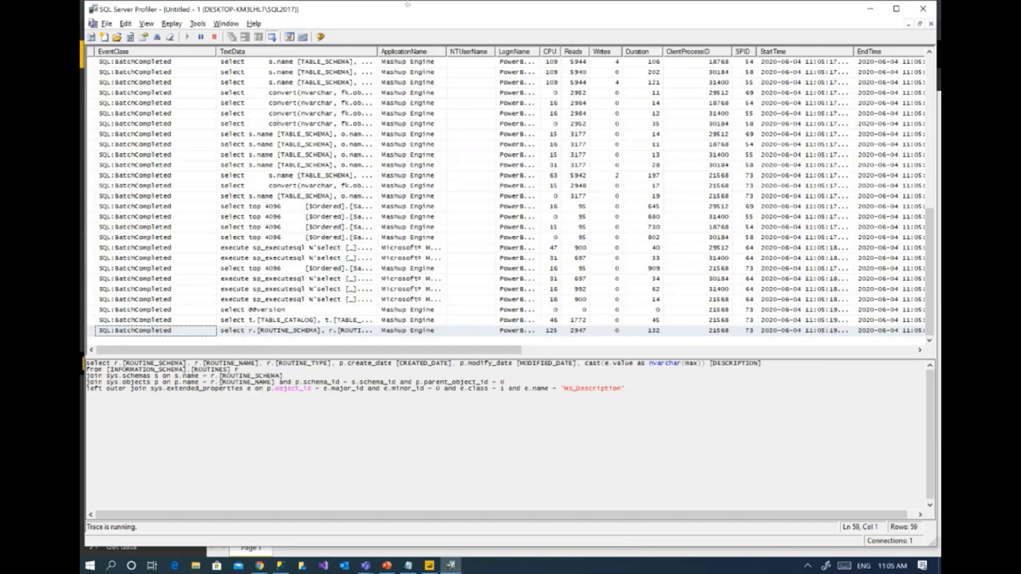
left_click_drag(380, 53, 541, 61)
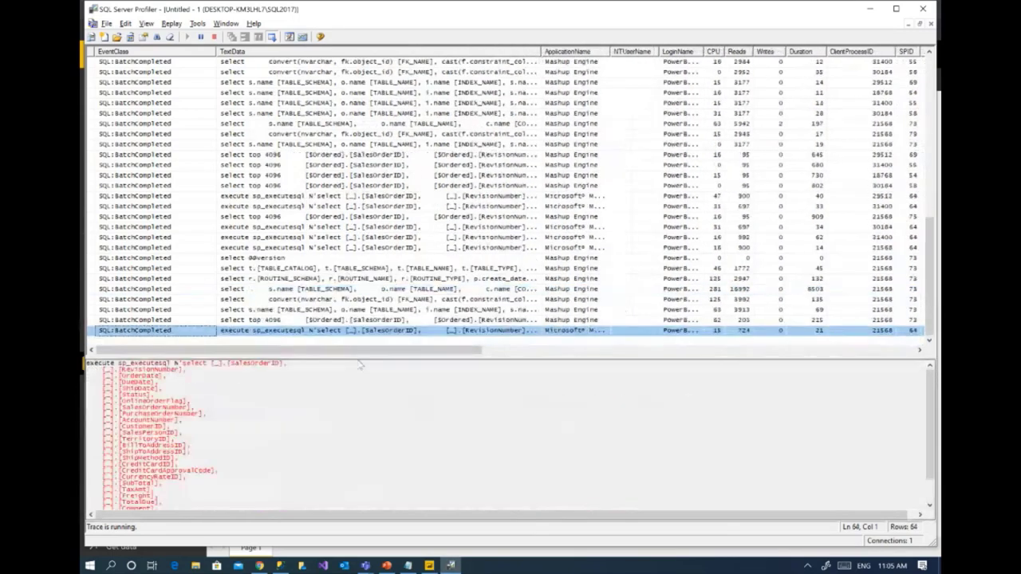
left_click_drag(358, 357, 358, 226)
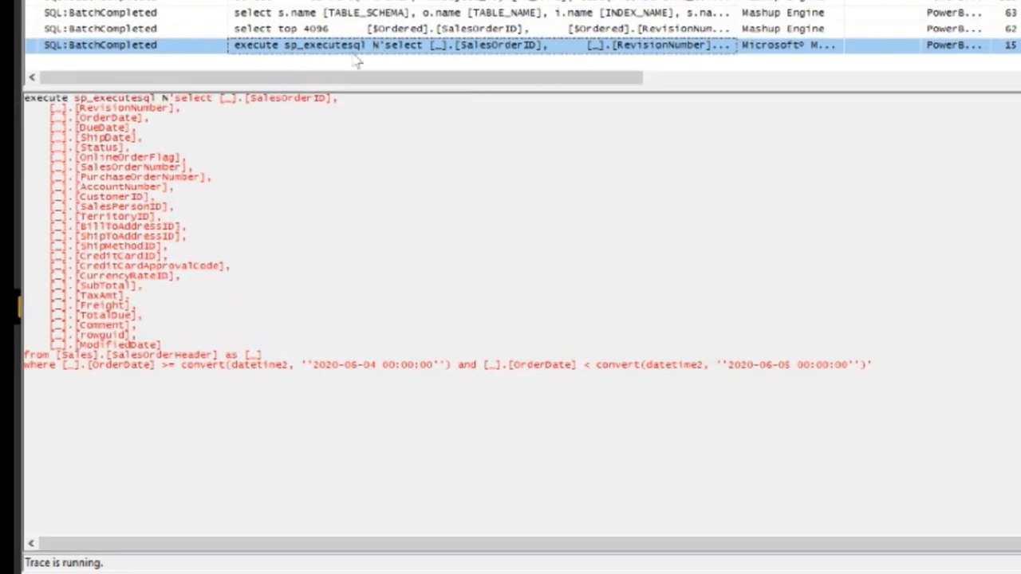
left_click_drag(179, 107, 200, 335)
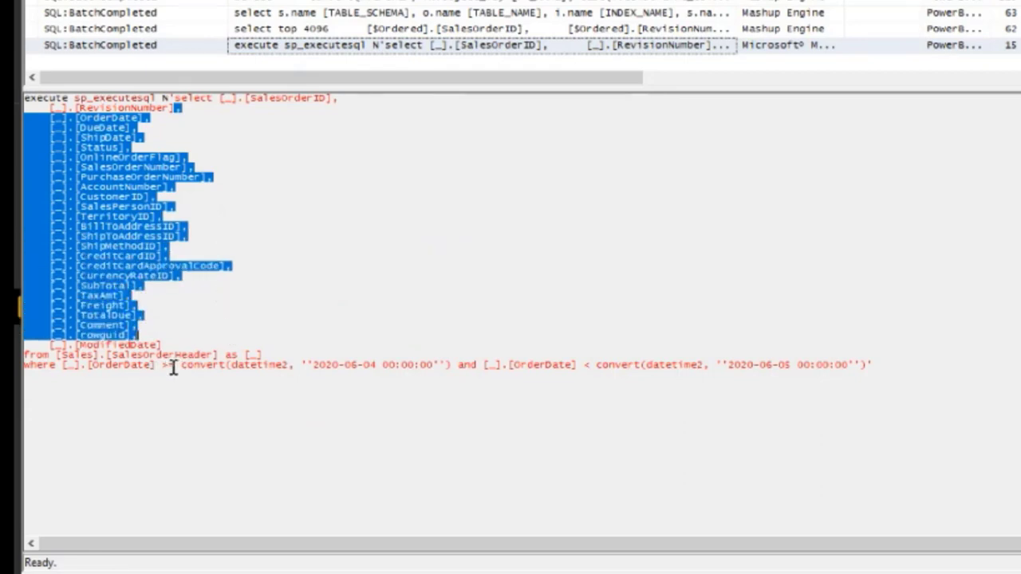
left_click_drag(383, 365, 313, 364)
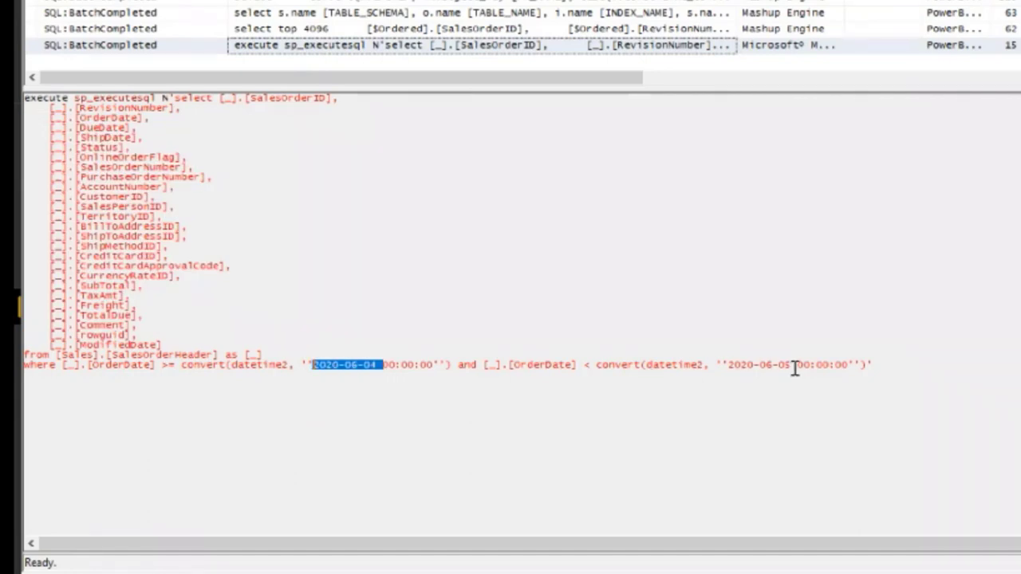
left_click_drag(795, 365, 753, 365)
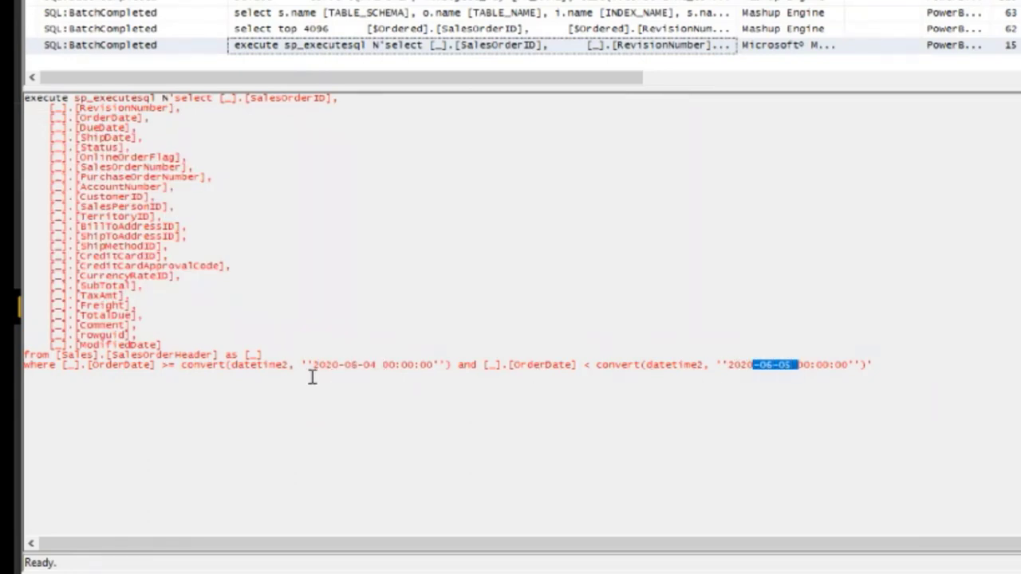
Compare the OrderDate ranges in the WHERE clauses of the other traced SalesOrderHeader queries.
left_click_drag(451, 365, 314, 365)
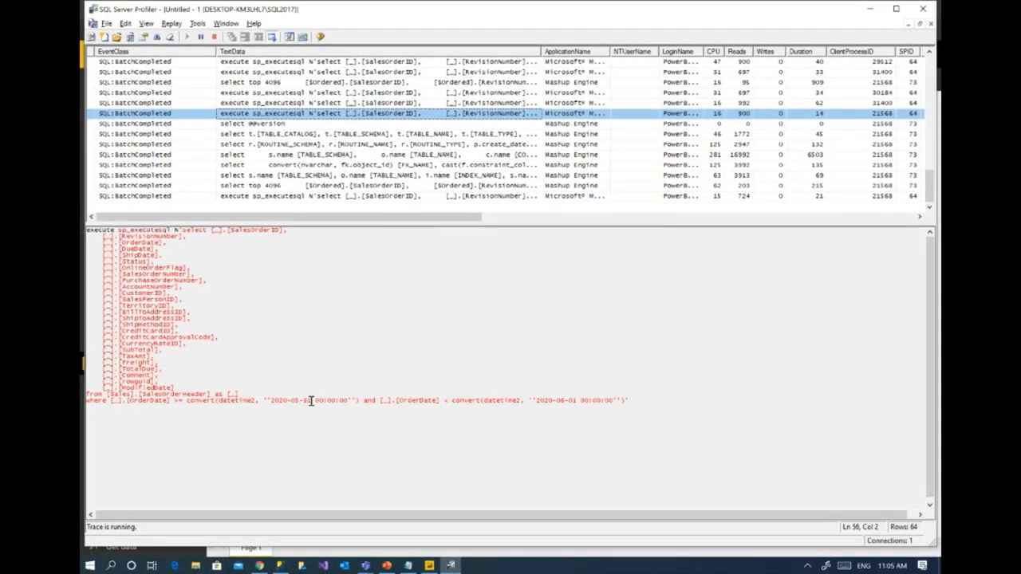
left_click(331, 103)
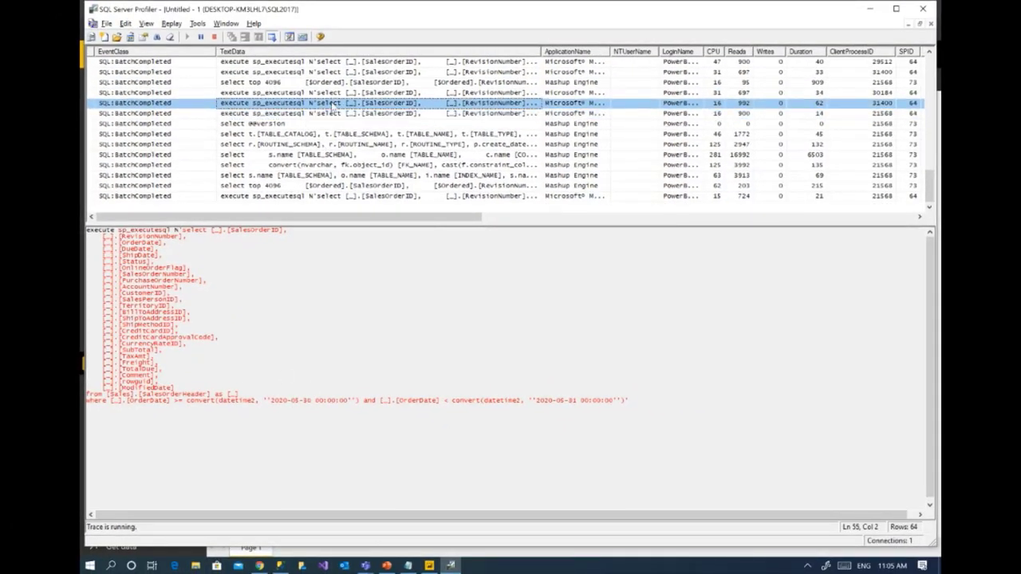
left_click(350, 92)
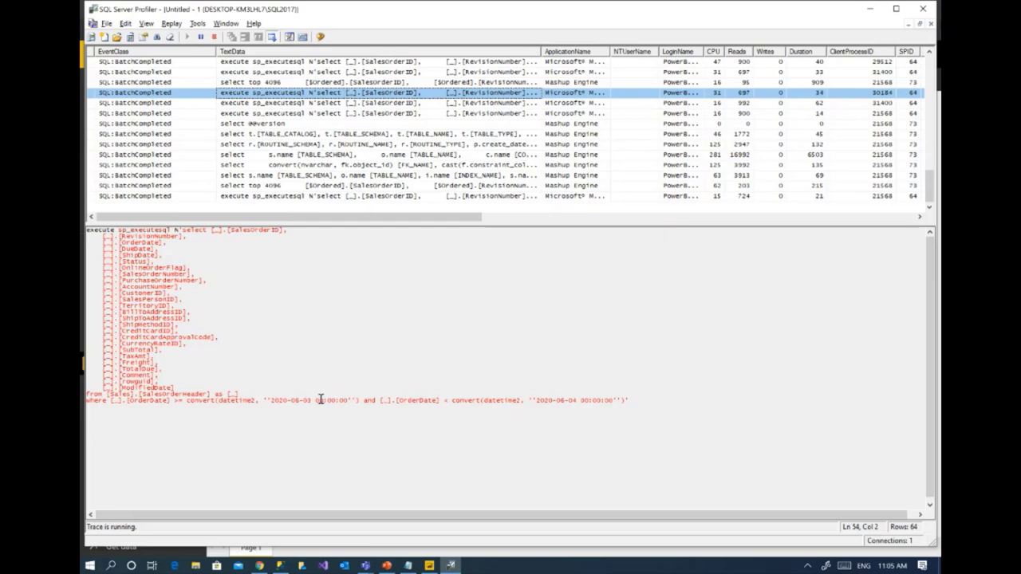
scroll(362, 107, "up", 3)
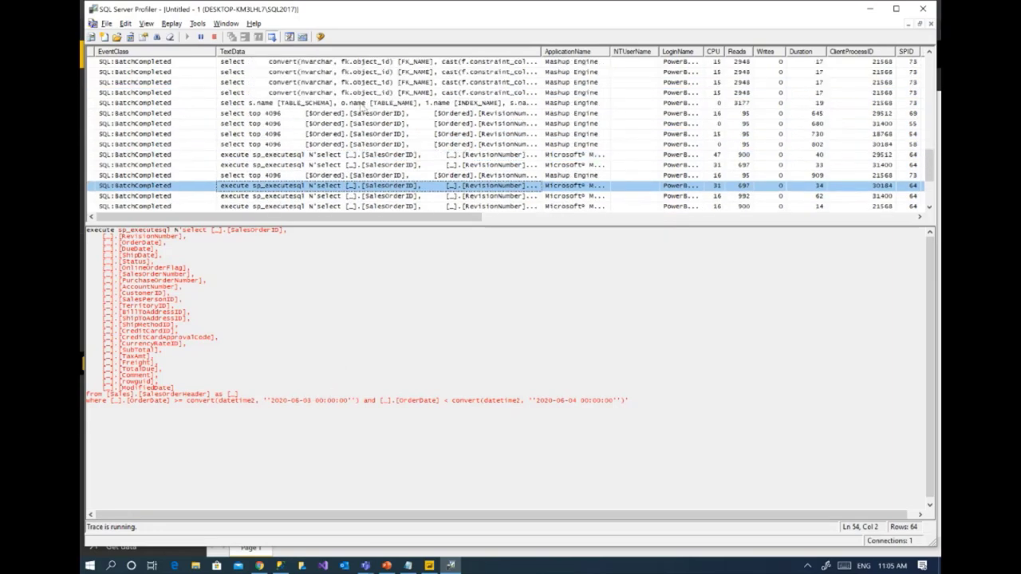
scroll(361, 109, "up", 3)
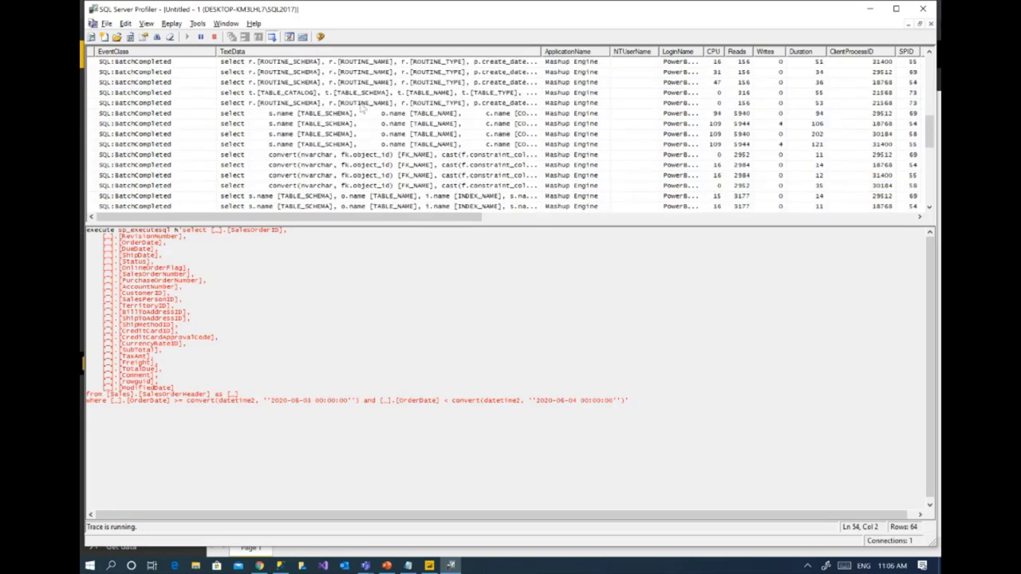
scroll(361, 108, "up", 6)
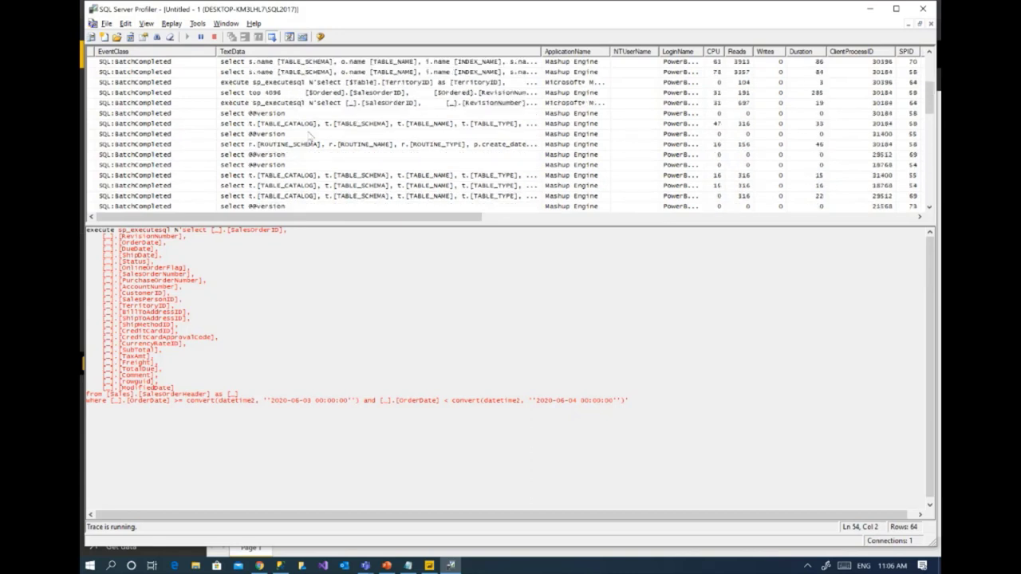
left_click(327, 104)
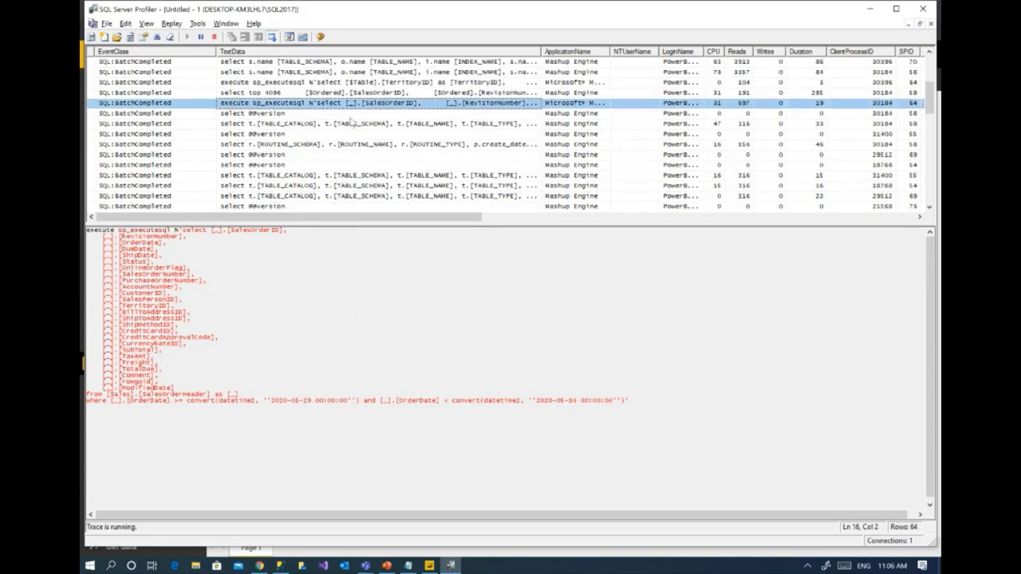
Examine the traced SalesTerritory query and the start date of the earliest SalesOrderHeader query's OrderDate range.
scroll(351, 124, "up", 3)
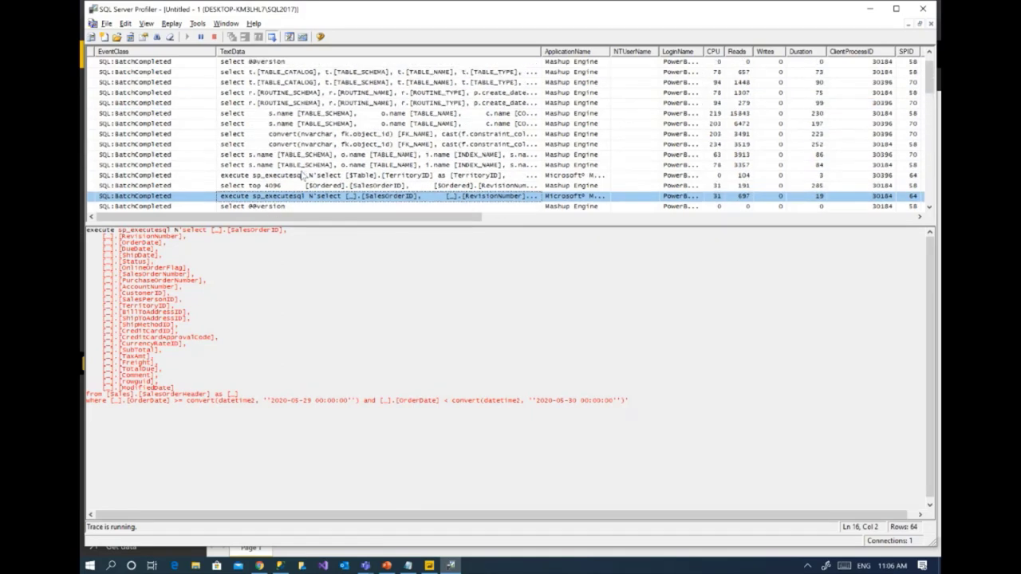
left_click(303, 175)
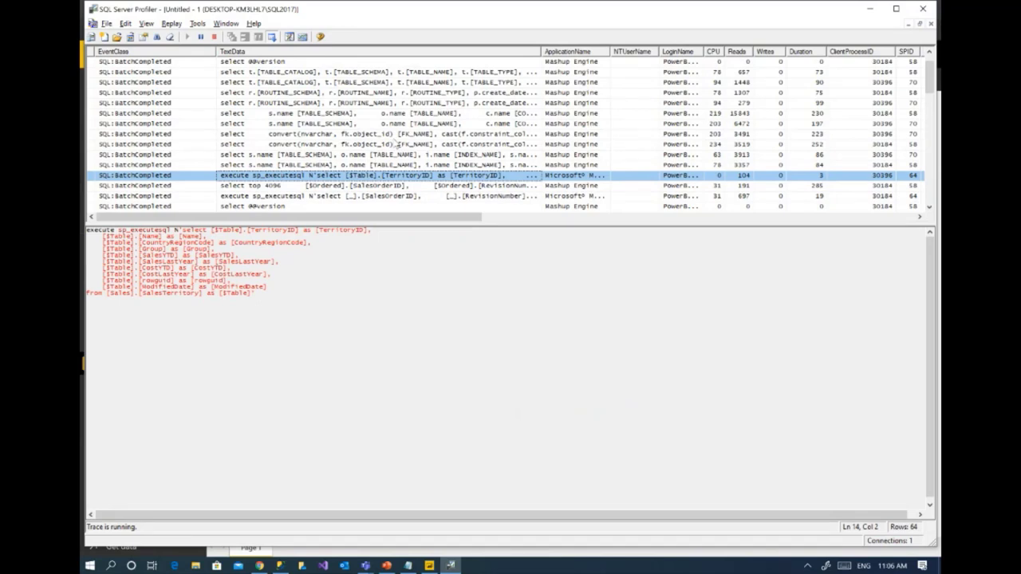
scroll(396, 144, "up", 1)
scroll(397, 137, "down", 2)
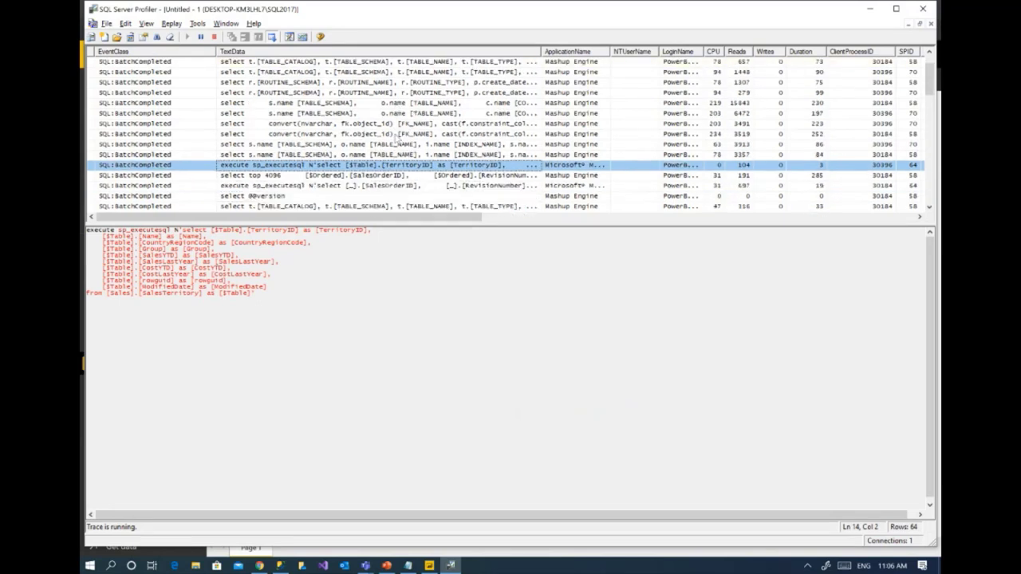
left_click(325, 155)
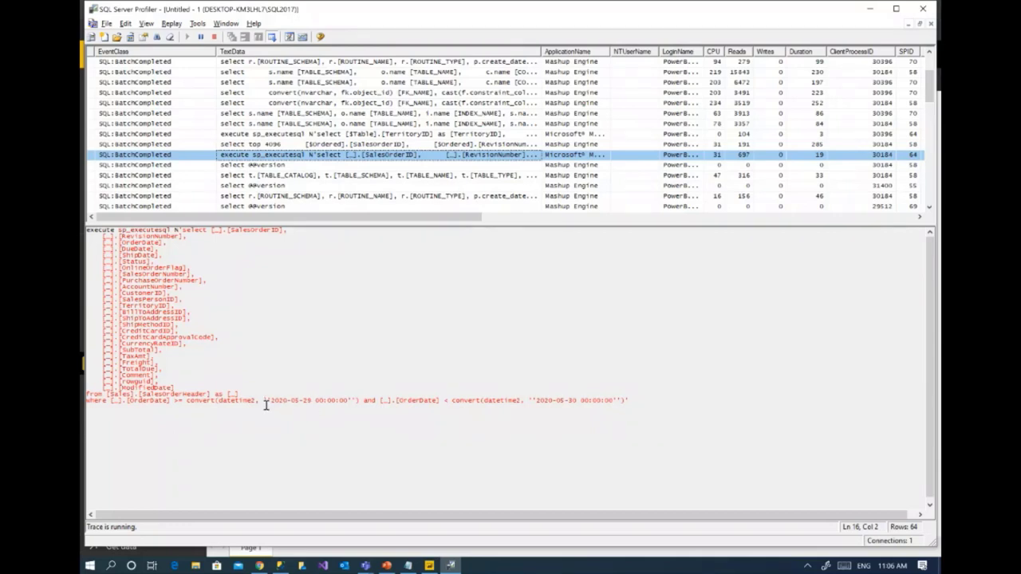
left_click_drag(266, 400, 316, 400)
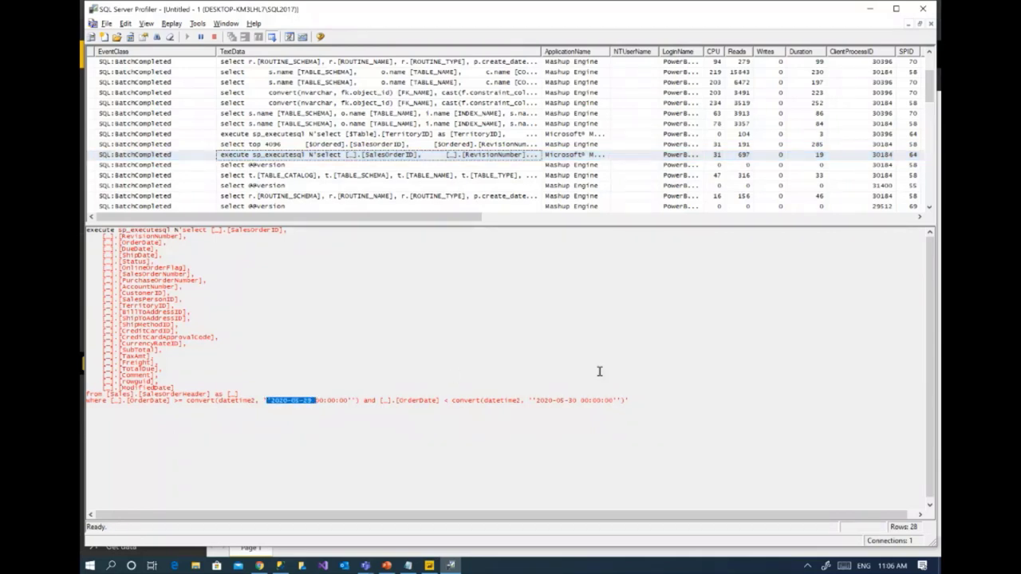
Switch to Power BI Desktop and set the Sales SalesOrderHeader table's incremental refresh to detect data changes using ModifiedDate.
key("alt+Tab")
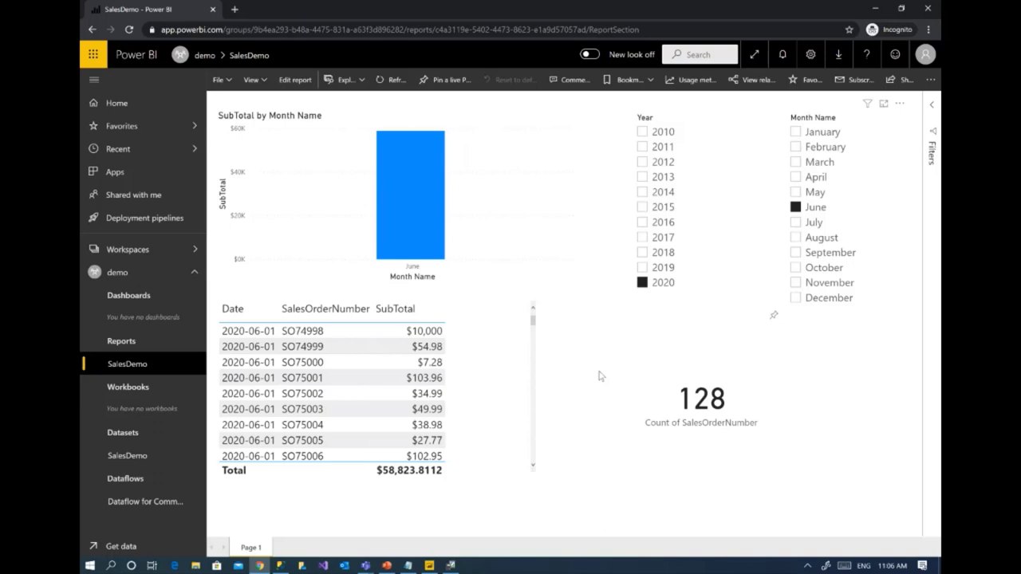
left_click(429, 566)
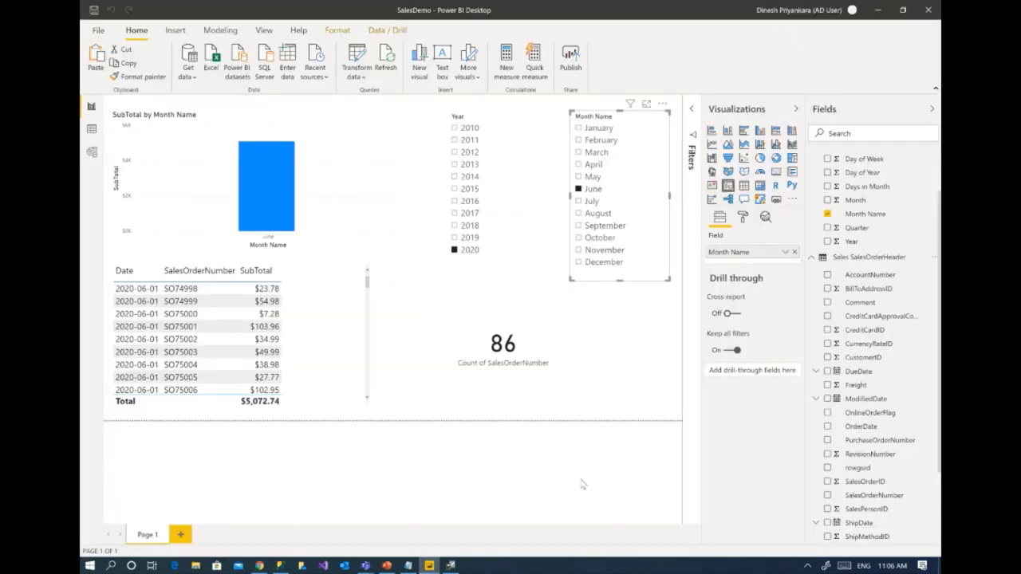
left_click(936, 260)
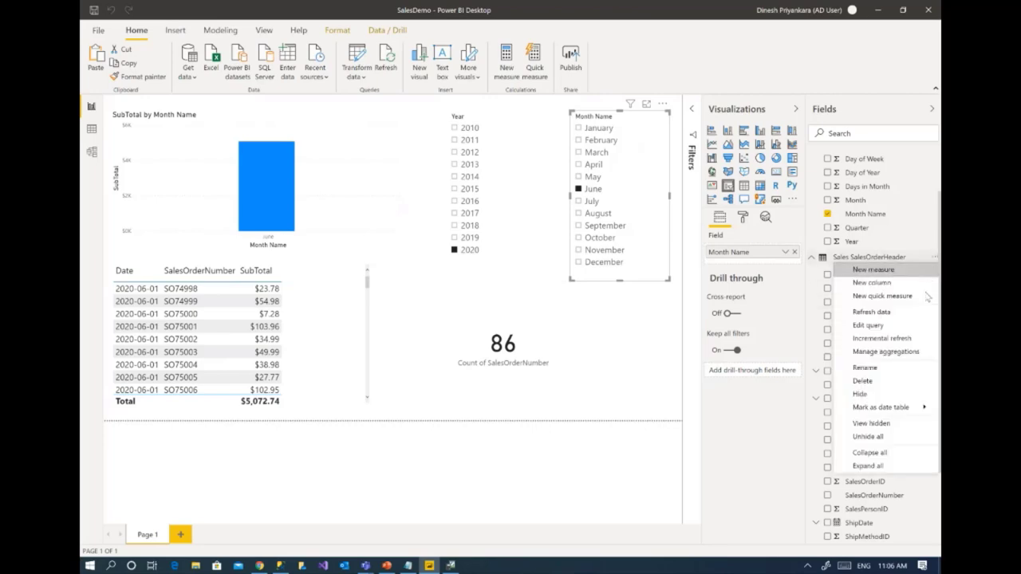
left_click(918, 340)
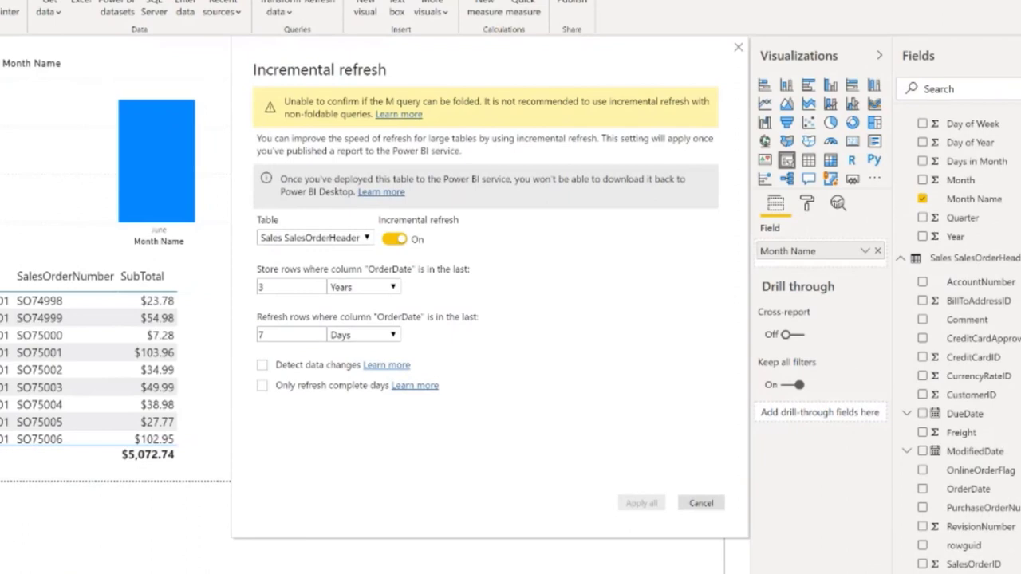
left_click(262, 366)
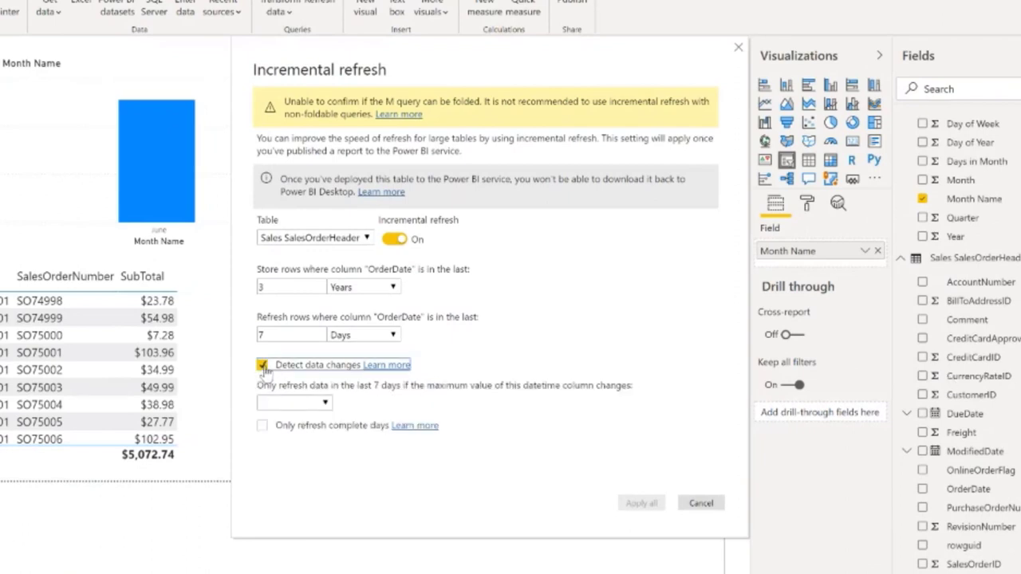
left_click(324, 405)
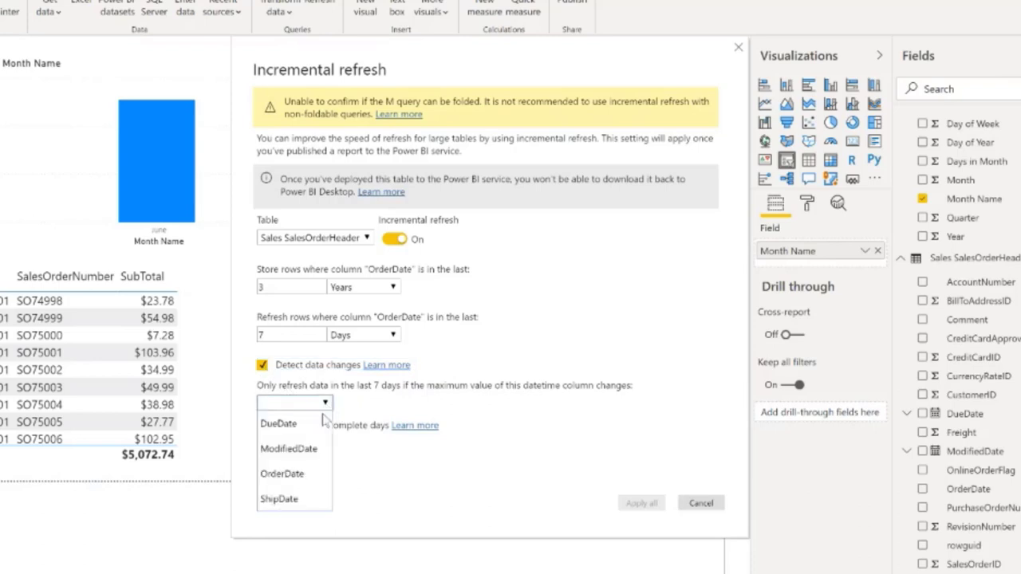
left_click(289, 449)
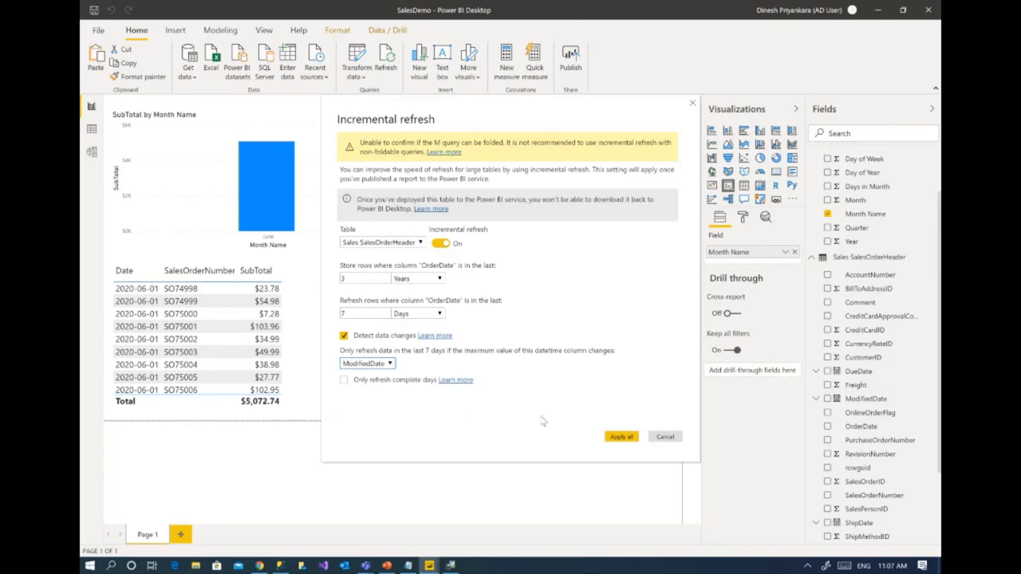
left_click(622, 438)
left_click(622, 438)
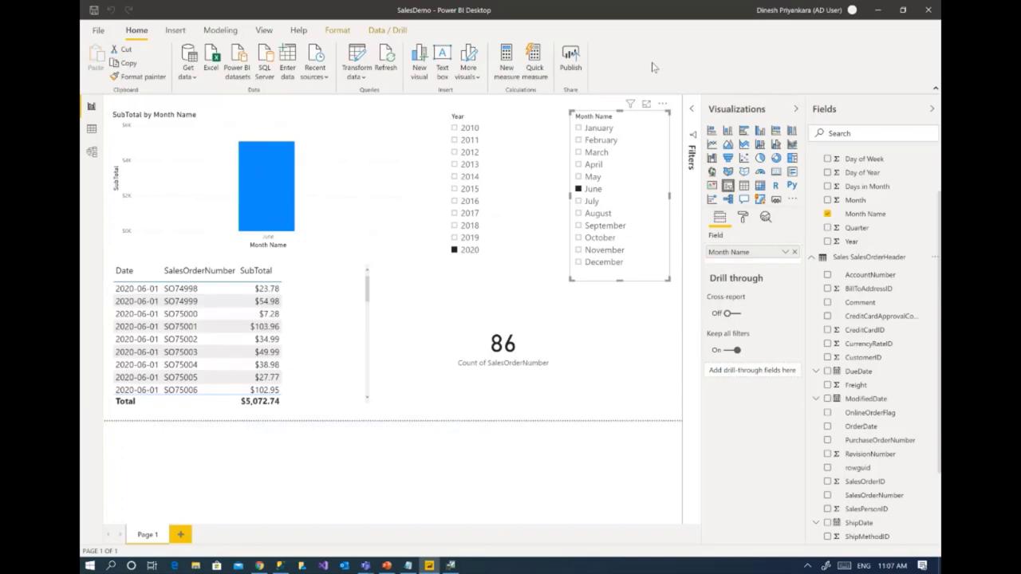
Publish the report to the demo workspace, replacing the existing SalesDemo dataset.
left_click(571, 53)
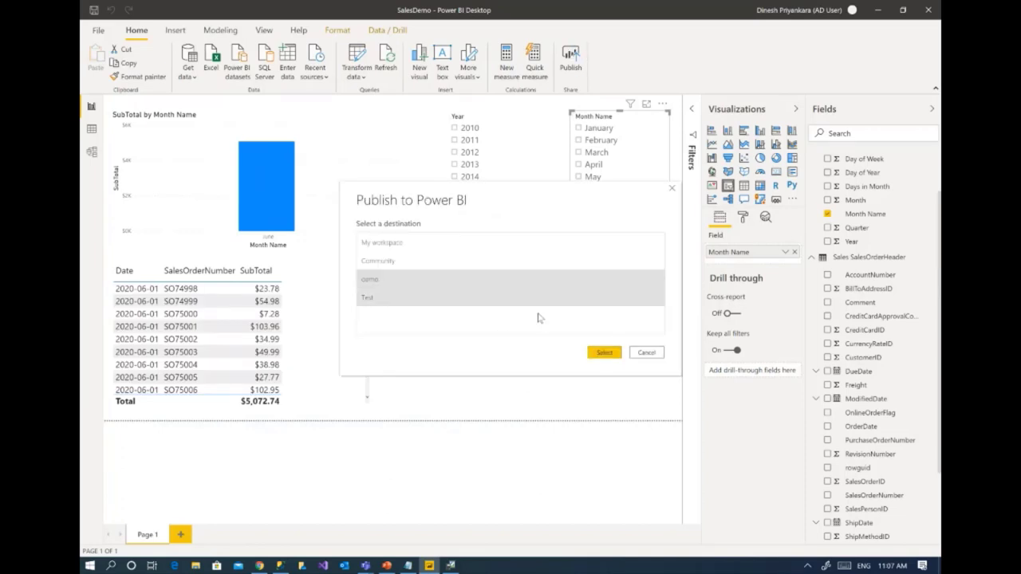
left_click(604, 352)
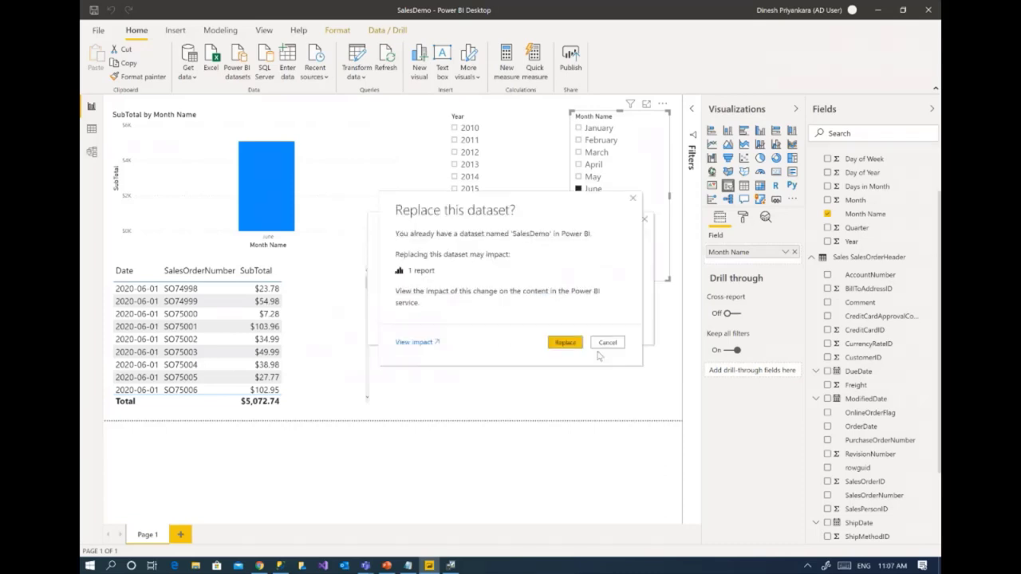
left_click(566, 342)
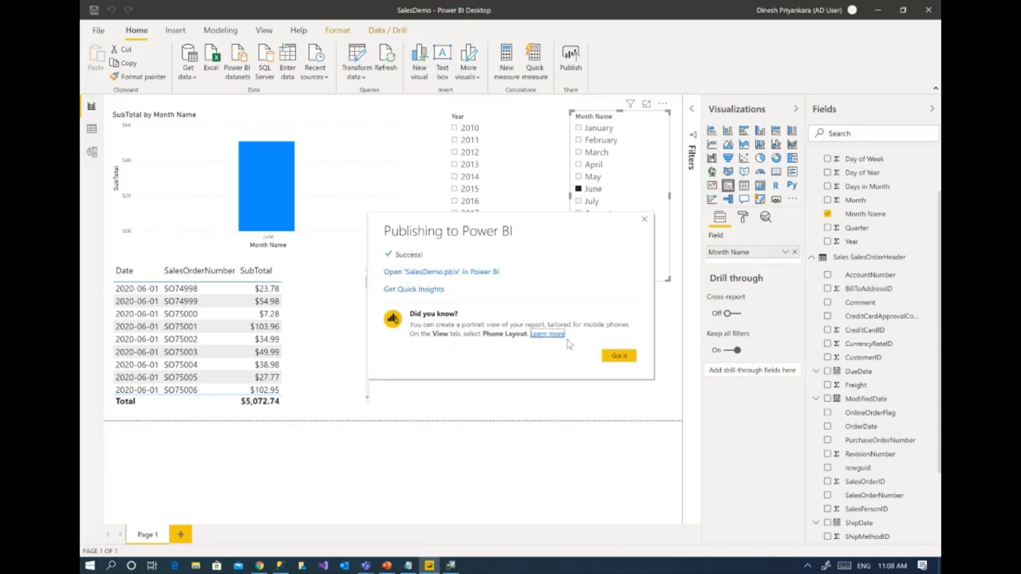
left_click(645, 219)
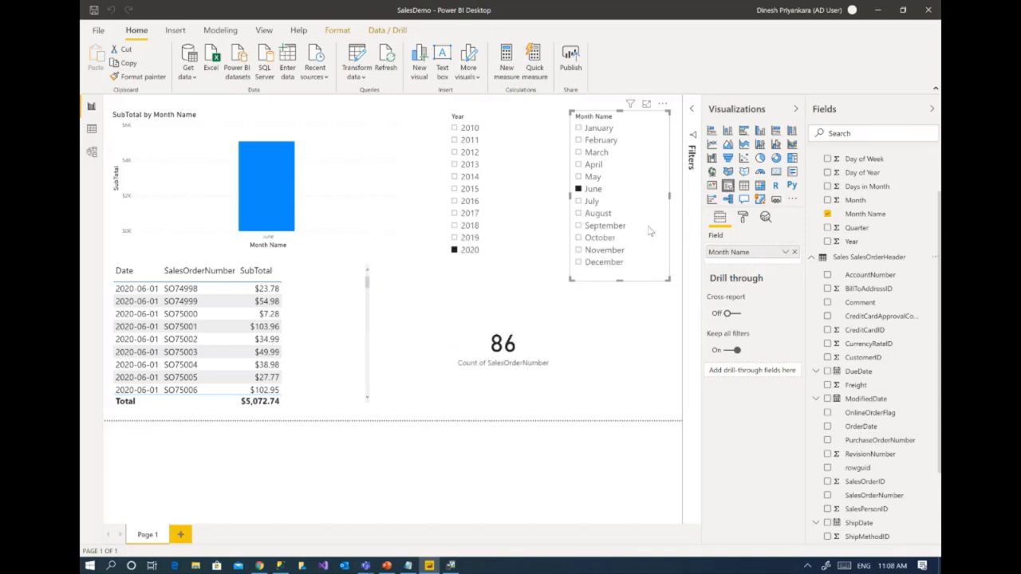
Return to the SalesDemo report in the Power BI service, refresh it and check its April and June figures.
key("alt+Tab")
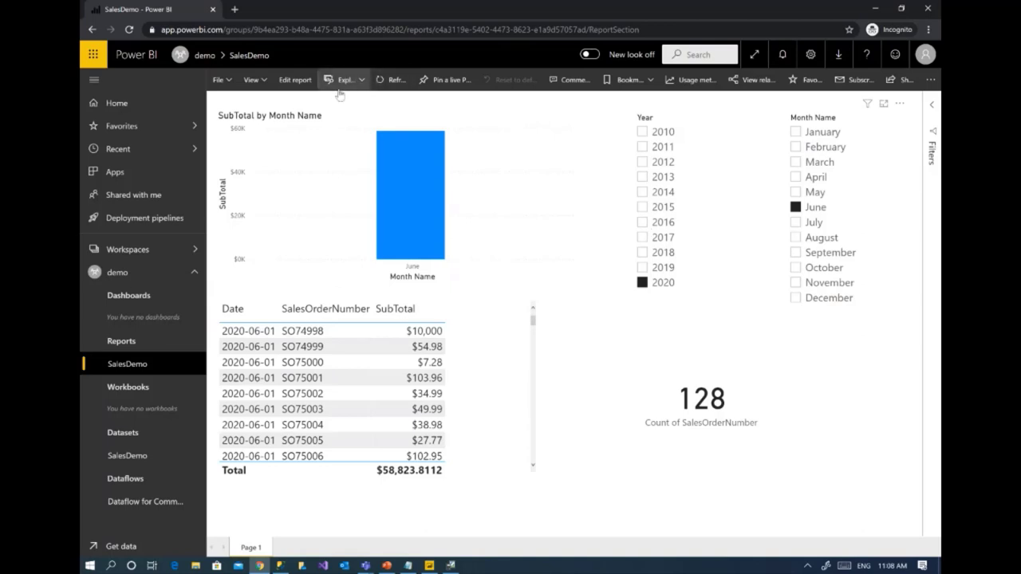
left_click(390, 88)
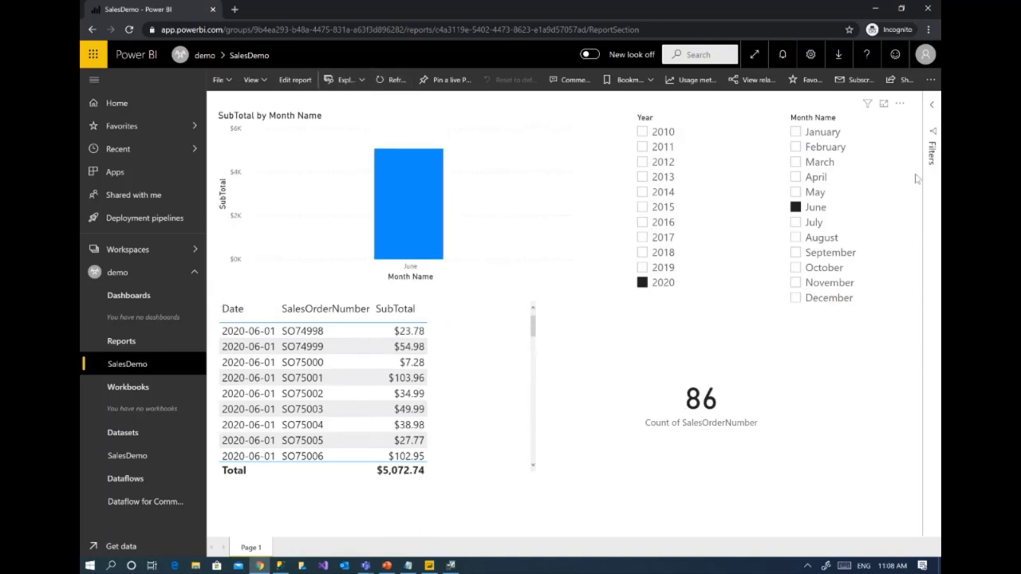
left_click(821, 193)
left_click(815, 178)
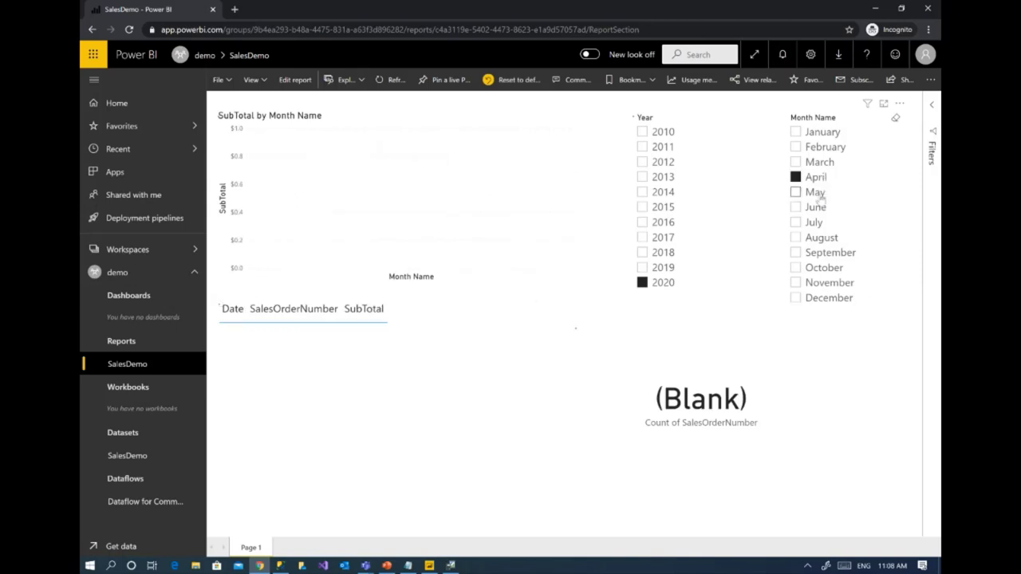
left_click(821, 208)
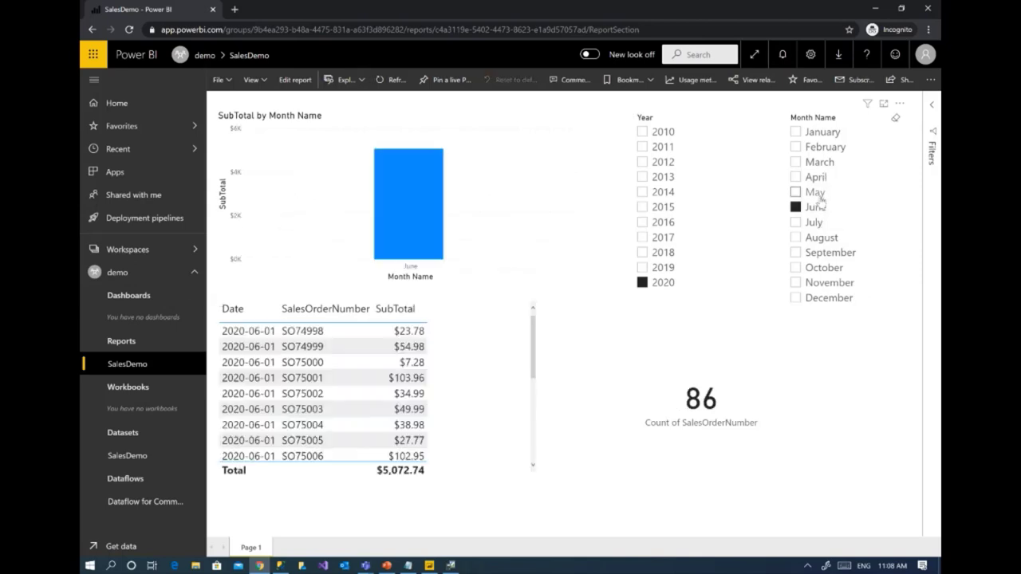
Start an on-demand refresh of the SalesDemo dataset and view its gateway connection and refresh history in the dataset settings.
left_click(198, 455)
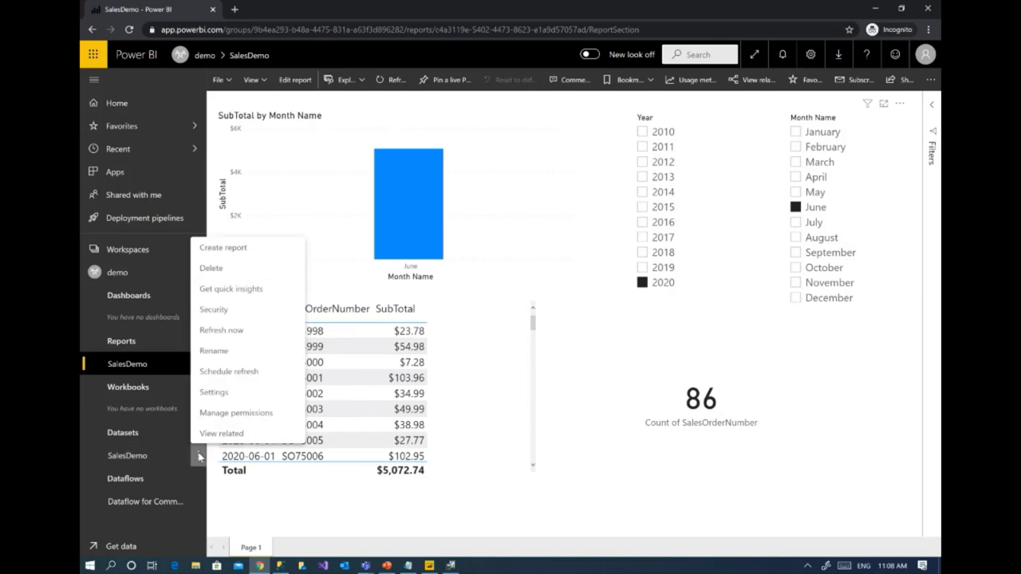
left_click(240, 336)
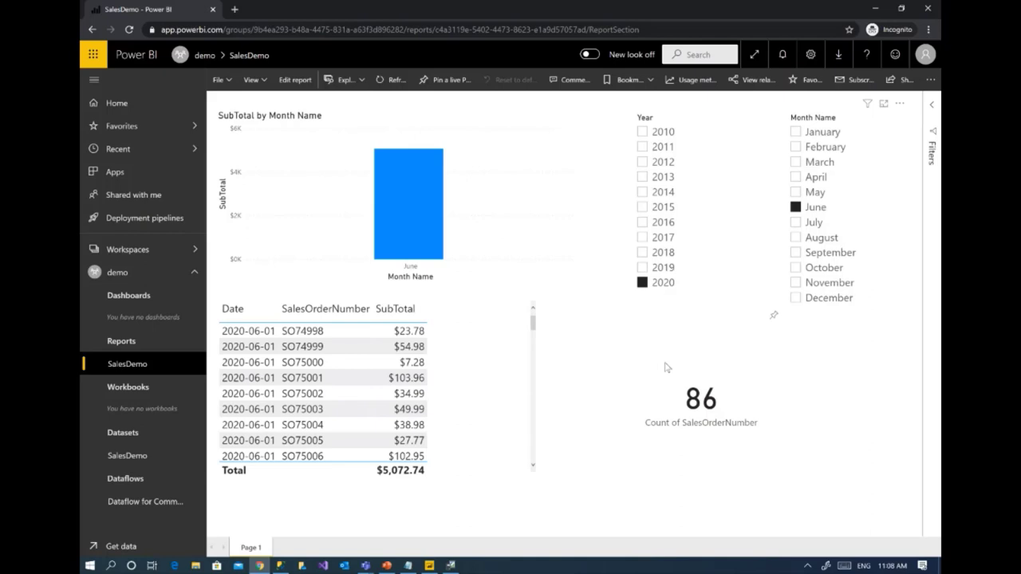
left_click(810, 54)
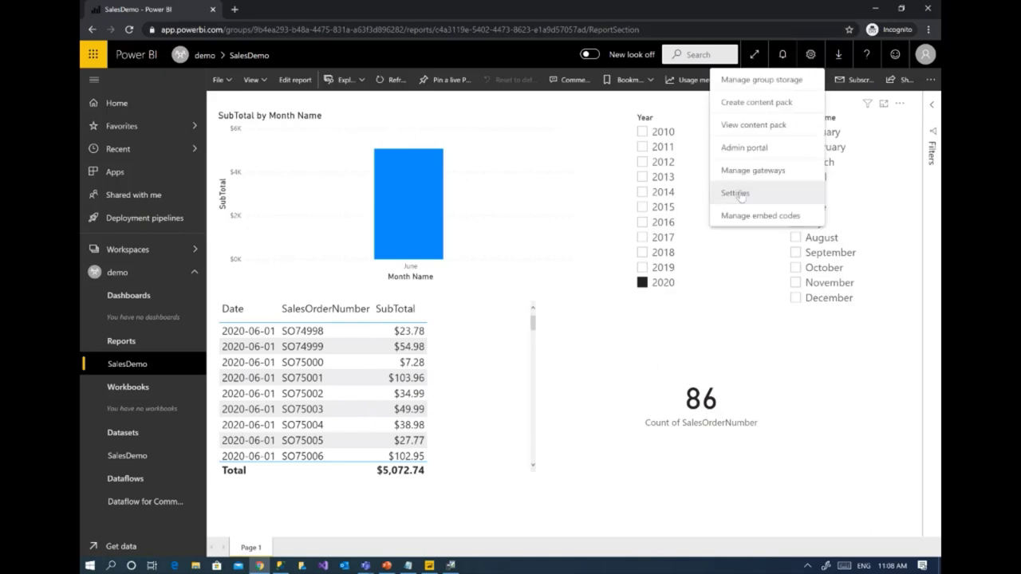
left_click(741, 195)
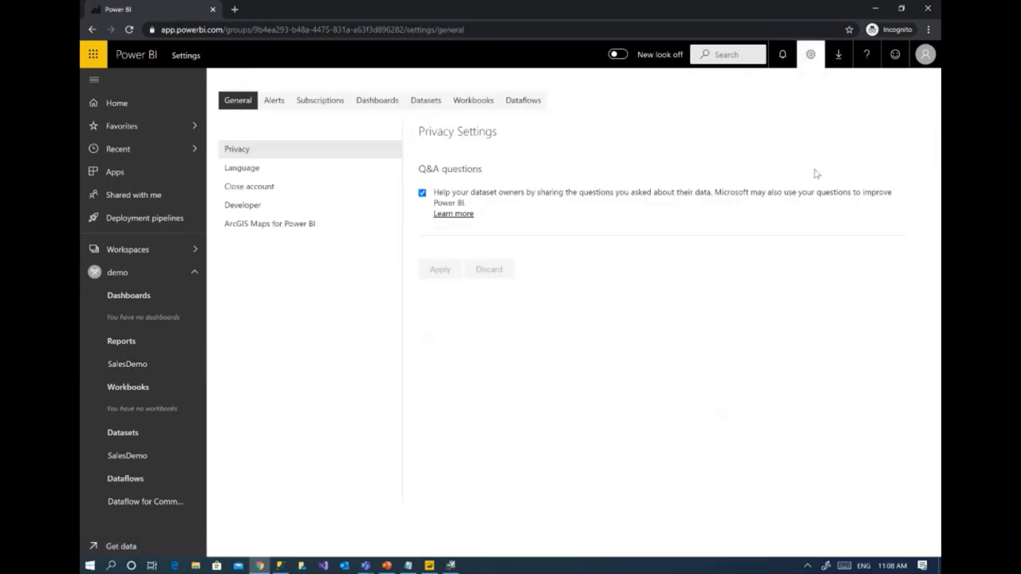
left_click(431, 101)
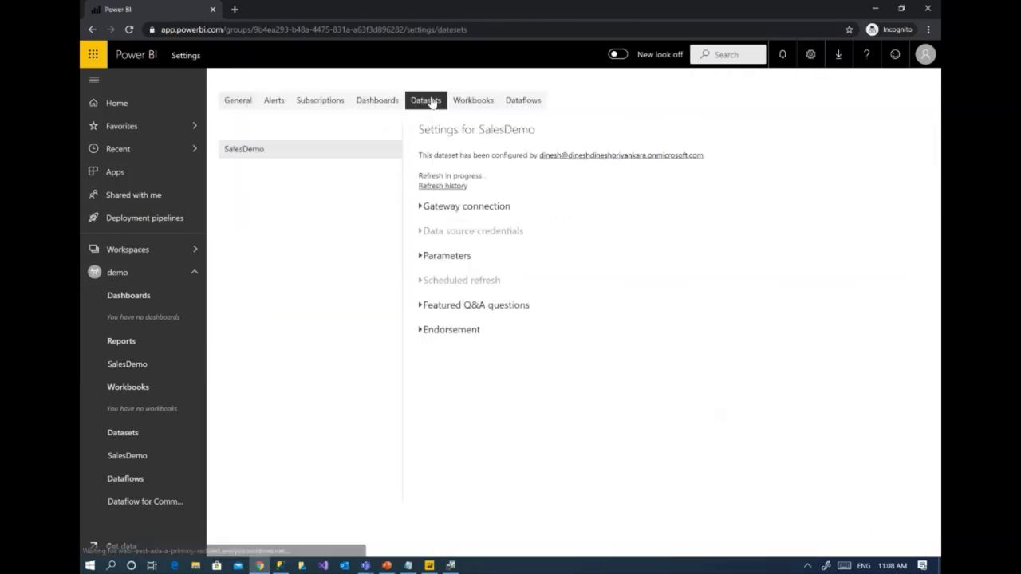
left_click(418, 209)
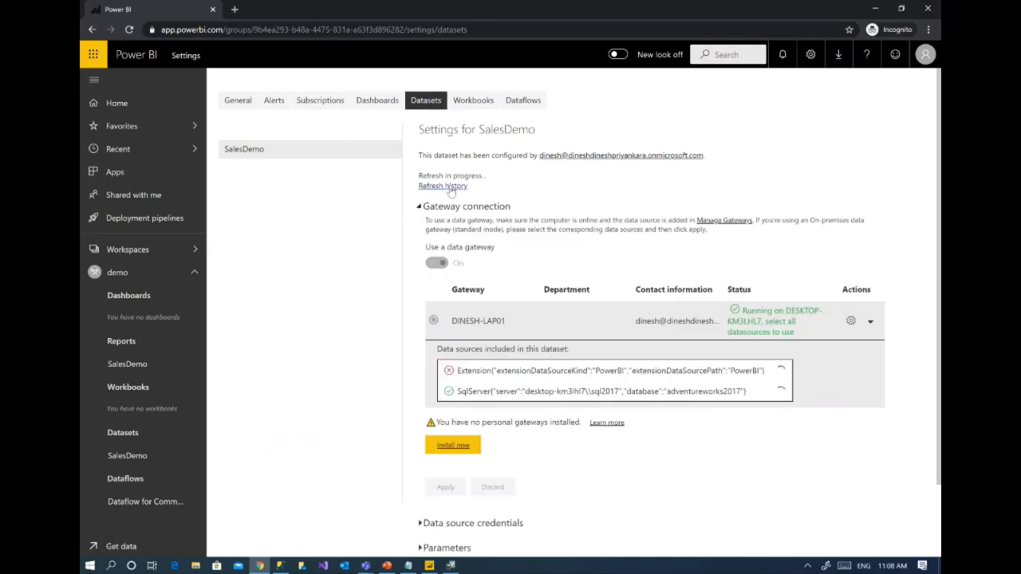
left_click(446, 186)
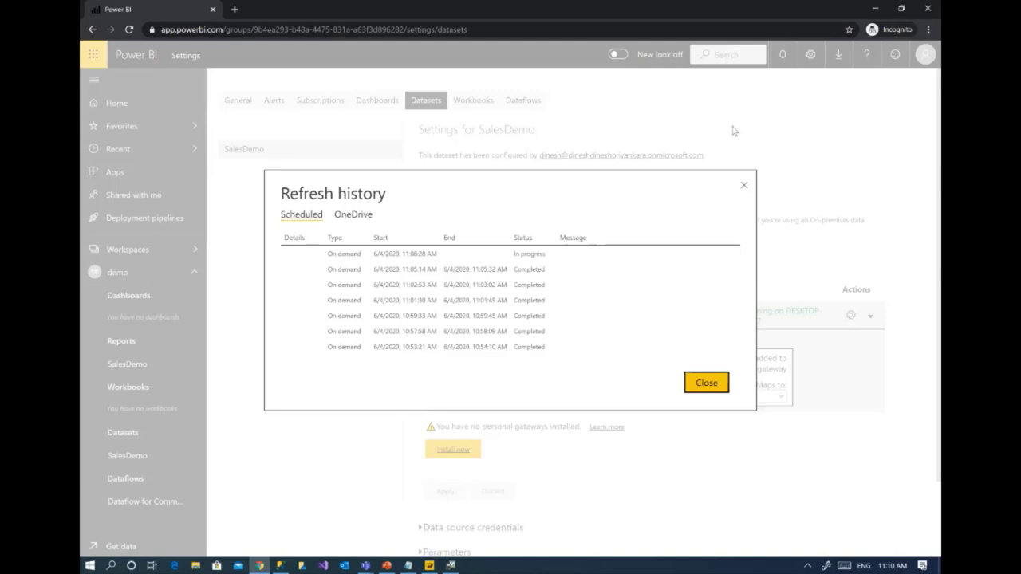
Recheck the latest on-demand refresh in the SalesDemo refresh history and close the history.
left_click(746, 188)
left_click(463, 191)
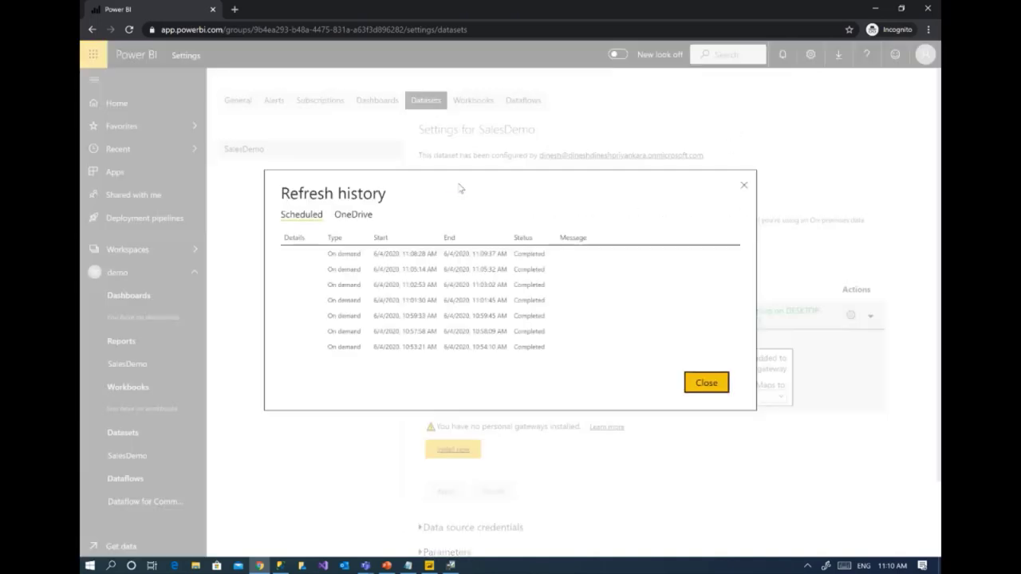
left_click(743, 186)
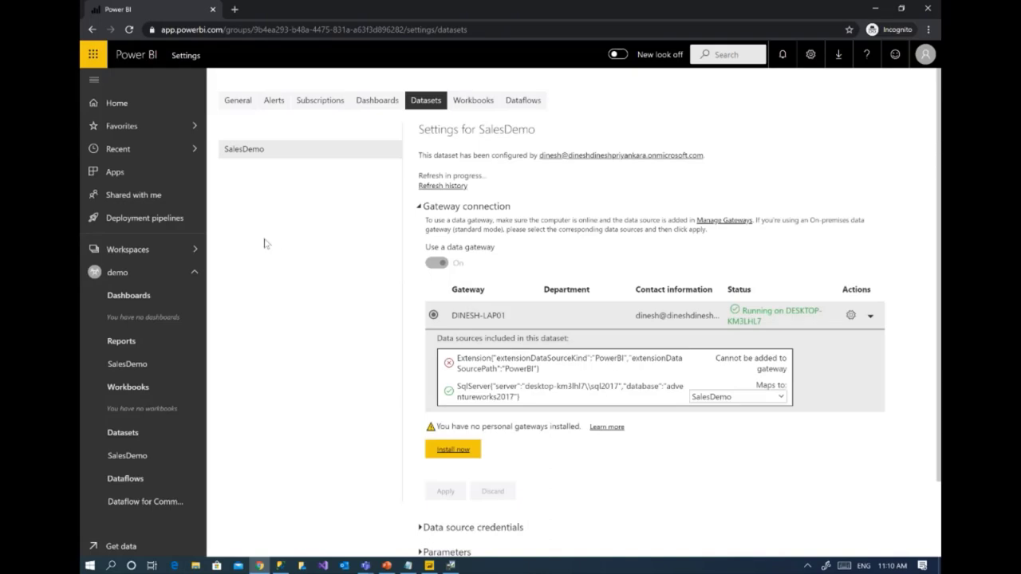
Open the SalesDemo report, refresh its visuals and check the 2020 figures for March, April, May and June.
left_click(161, 367)
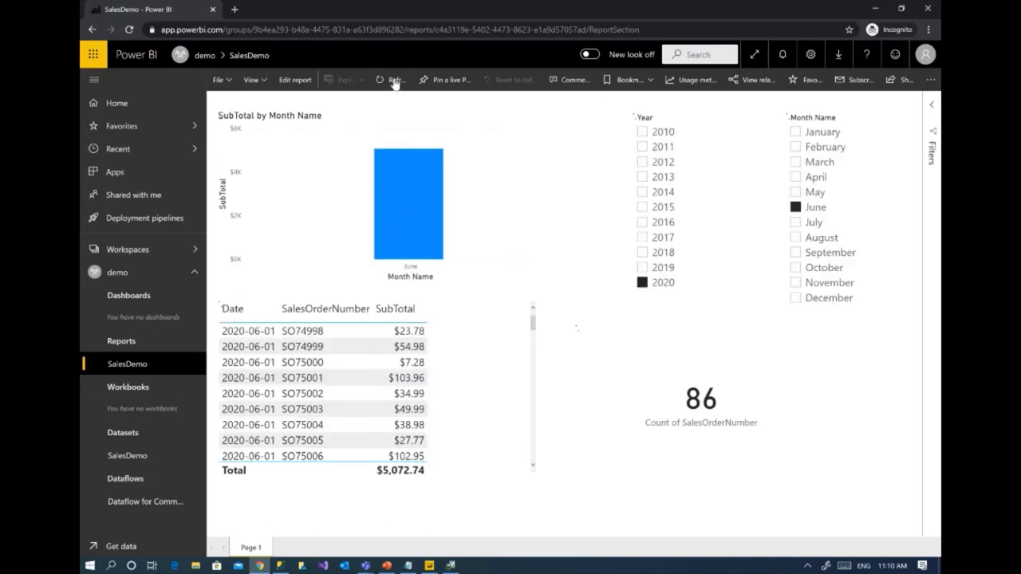
left_click(394, 82)
left_click(813, 192)
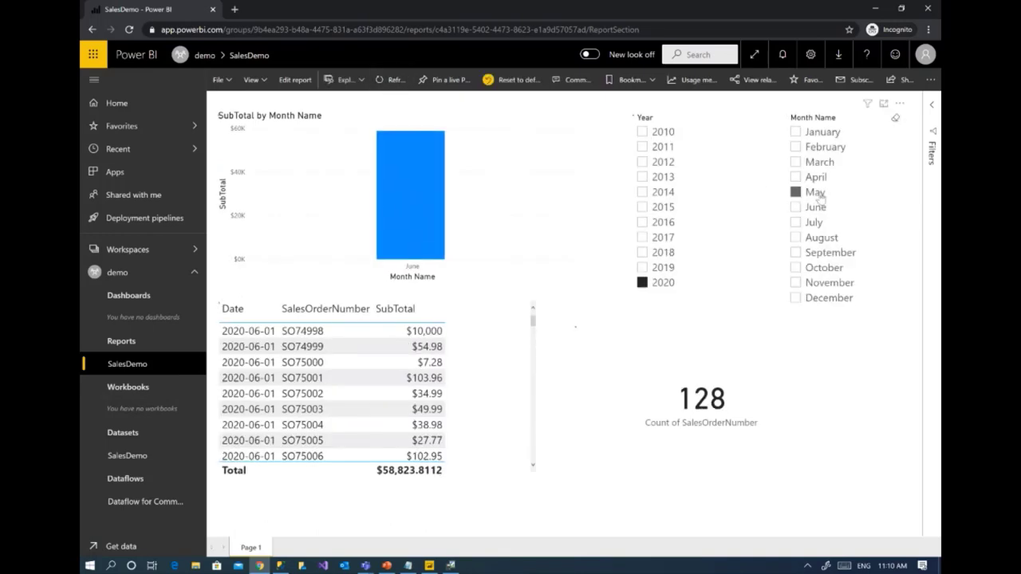
left_click(815, 177)
left_click(817, 163)
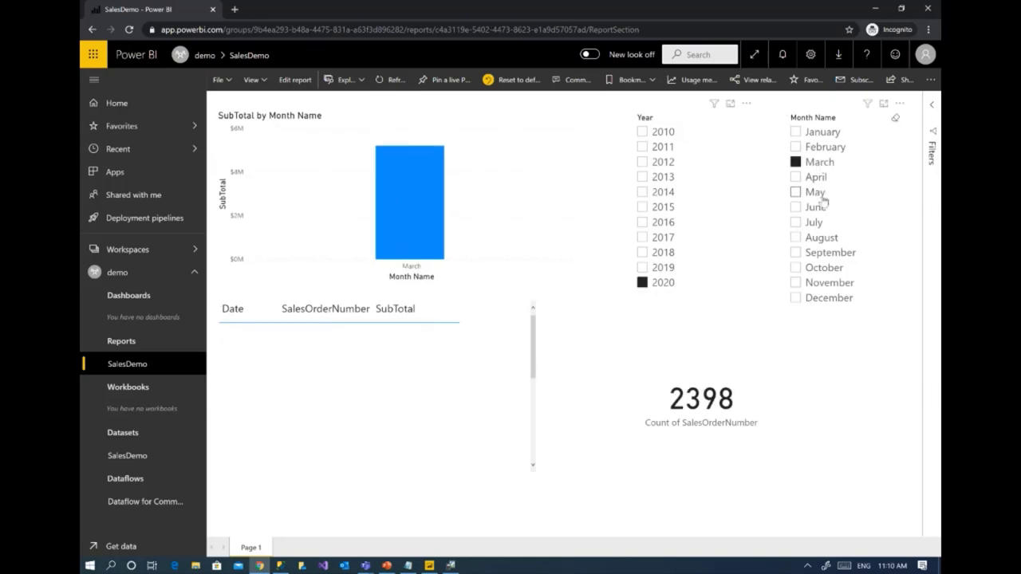
left_click(815, 193)
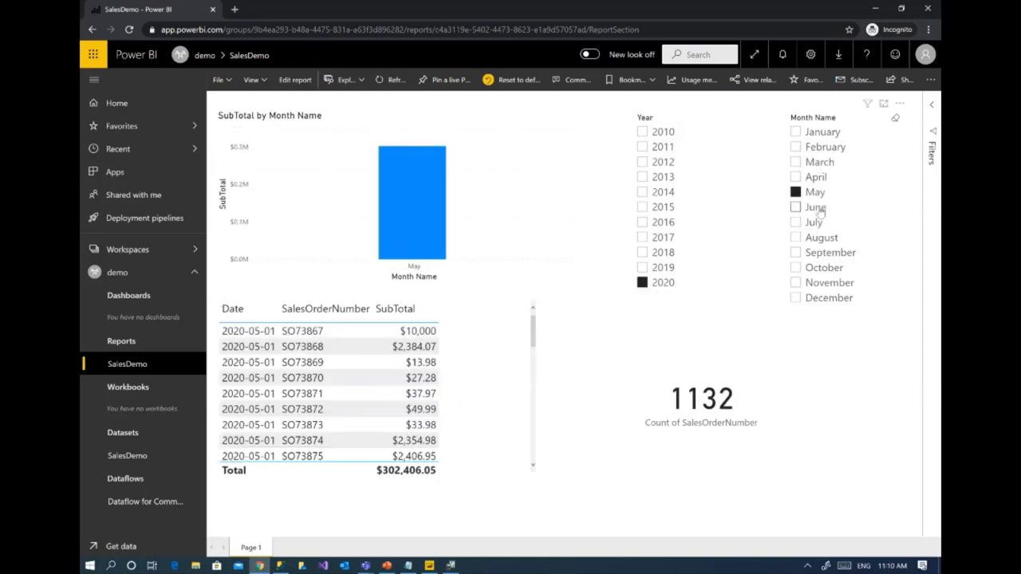
left_click(815, 208)
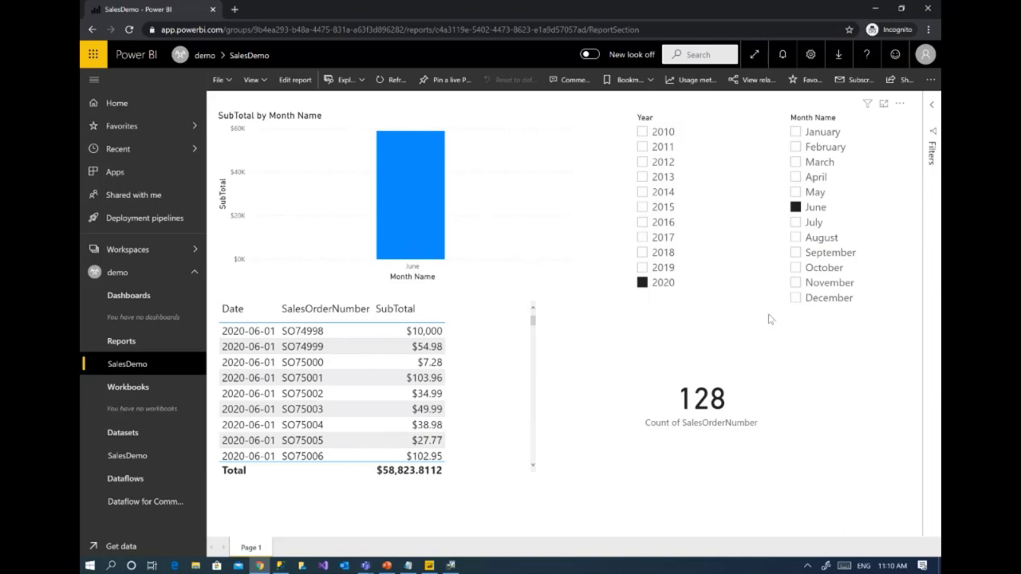
Switch to SQL Server Profiler, stop the running trace and clear its captured events.
key("alt+Tab")
key("alt+Tab")
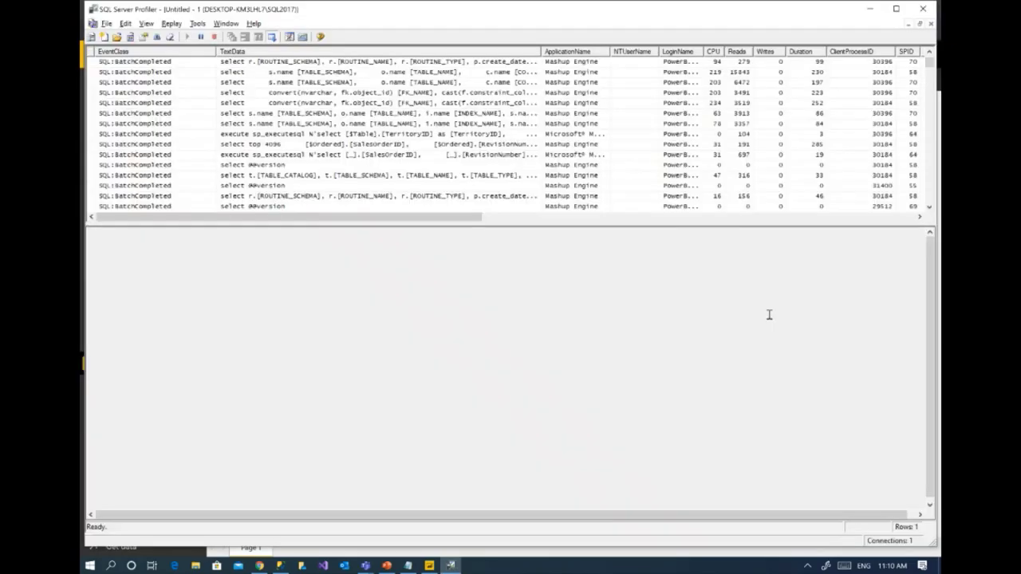
key("alt+Tab")
key("alt+Tab")
left_click(215, 37)
left_click(170, 37)
In SQL Server Management Studio, query Sales.SalesOrderHeader for the maximum ModifiedDate on order dates 2020-05-01, 2020-06-02, 2020-06-03 and 2020-06-04.
key("alt+Tab")
key("alt+Tab")
key("alt+Tab")
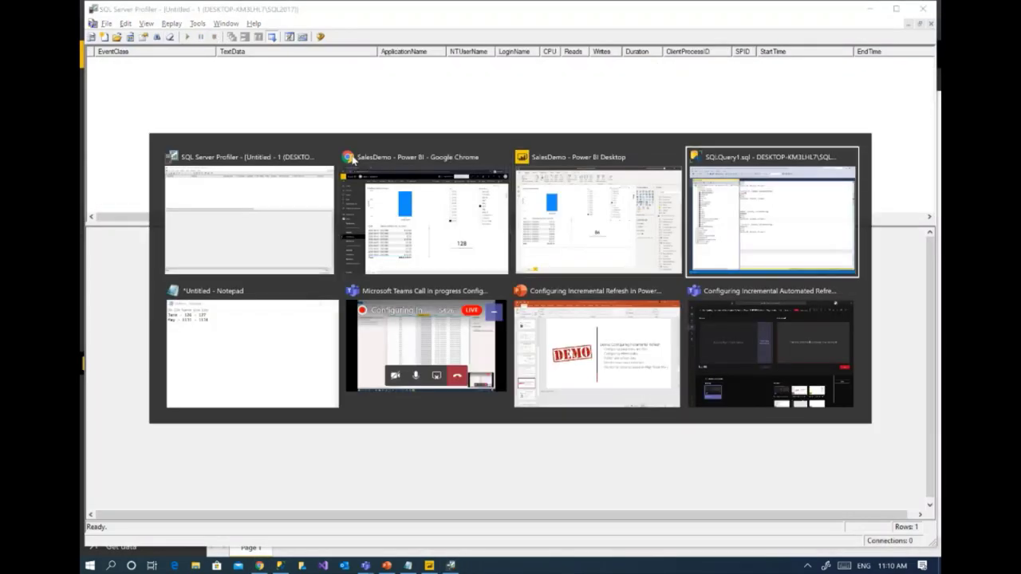
left_click(446, 224)
scroll(446, 221, "down", 11)
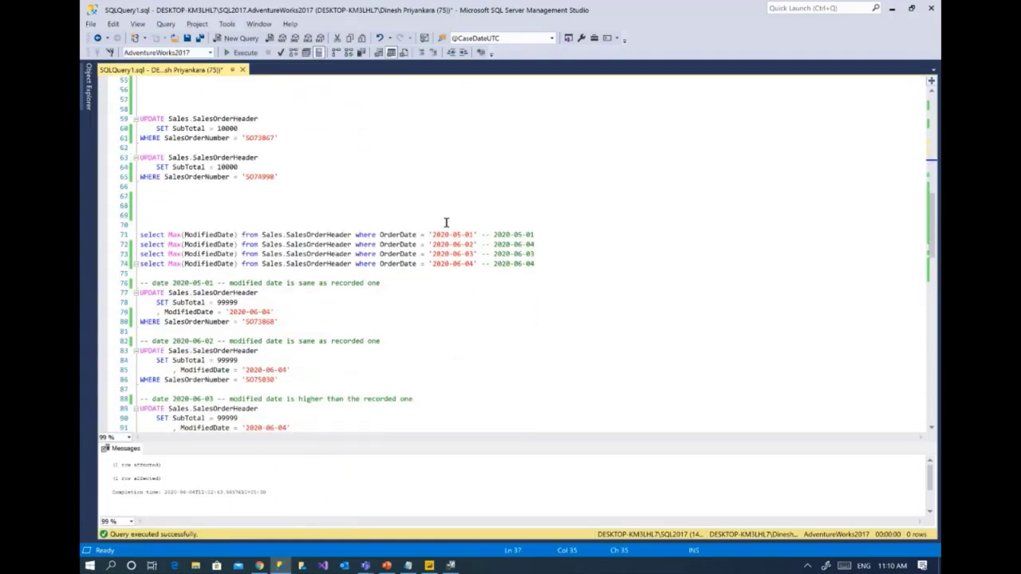
scroll(446, 223, "down", 2)
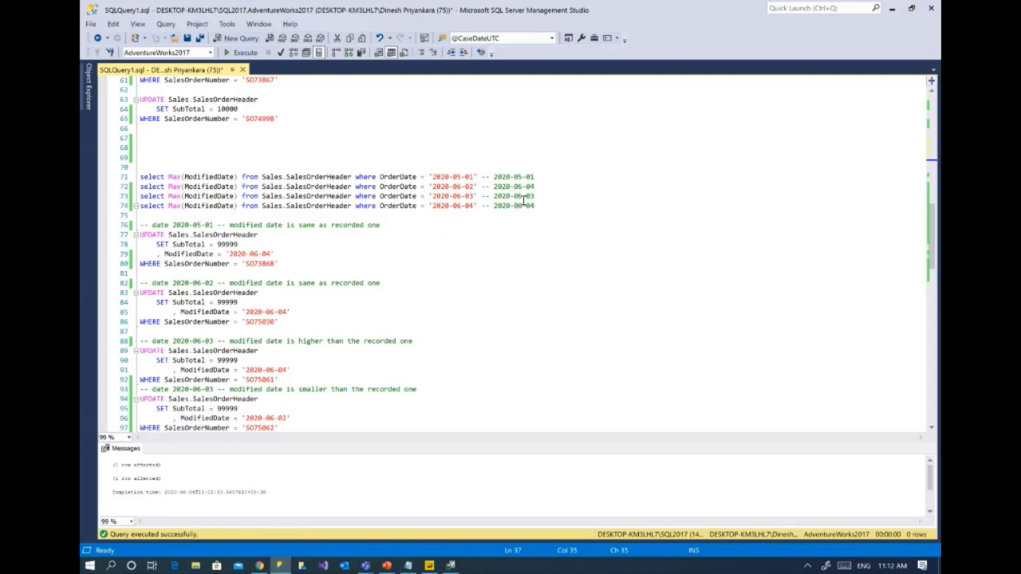
left_click_drag(565, 209, 121, 176)
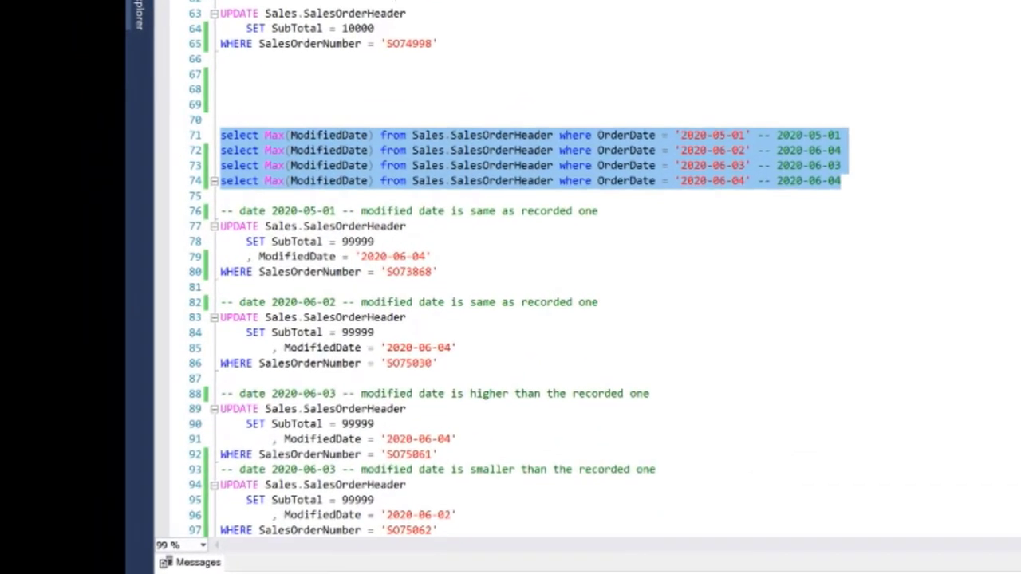
key("F5")
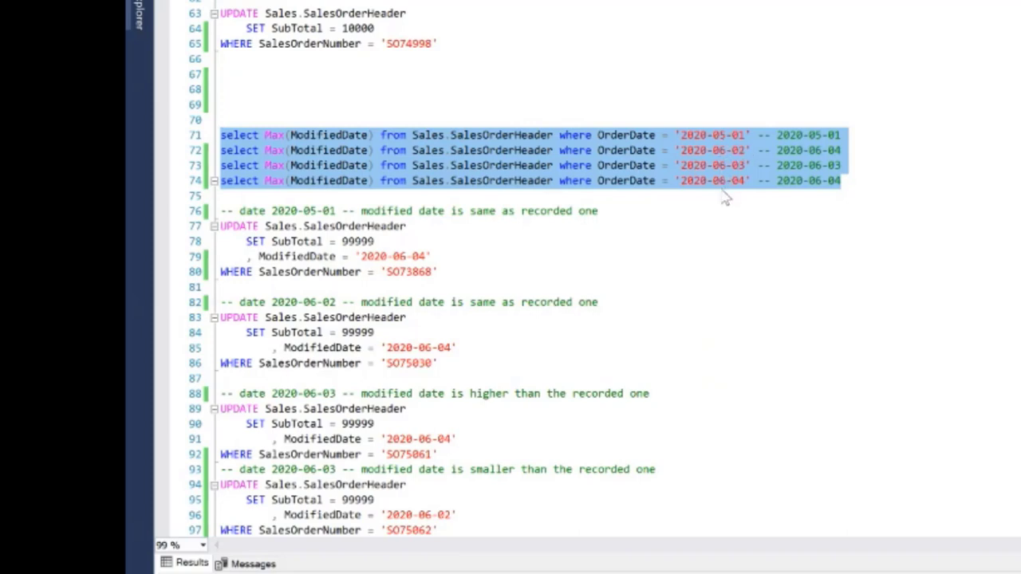
Compare each returned maximum ModifiedDate with the date noted in the comment beside its query.
left_click(726, 138)
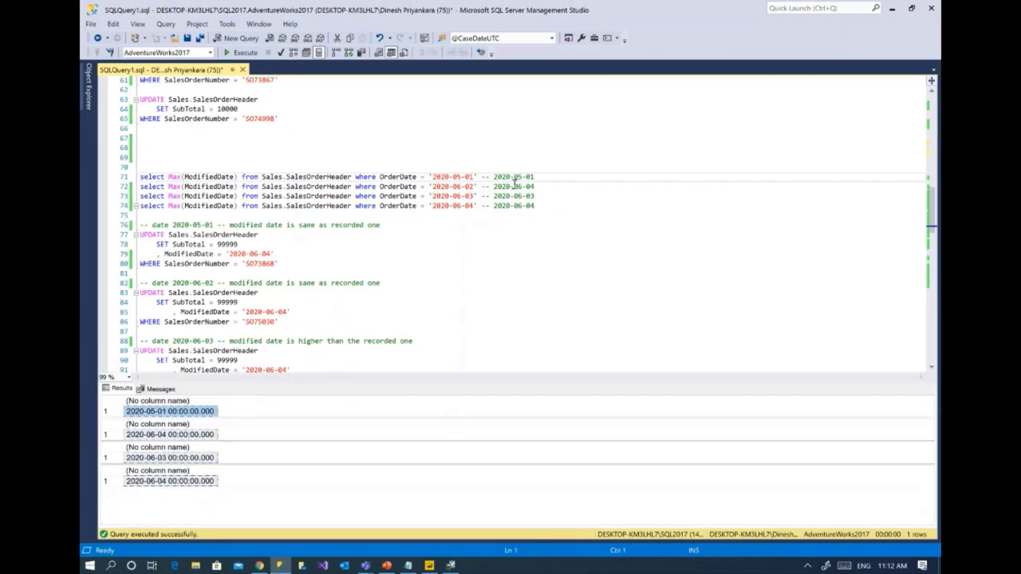
left_click_drag(534, 177, 513, 177)
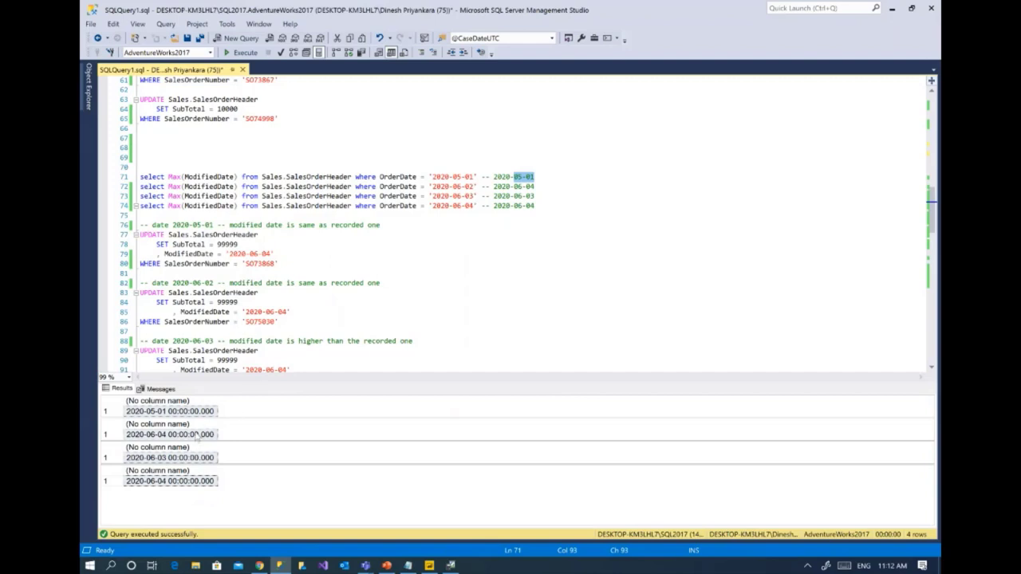
left_click_drag(513, 187, 465, 196)
left_click(212, 457)
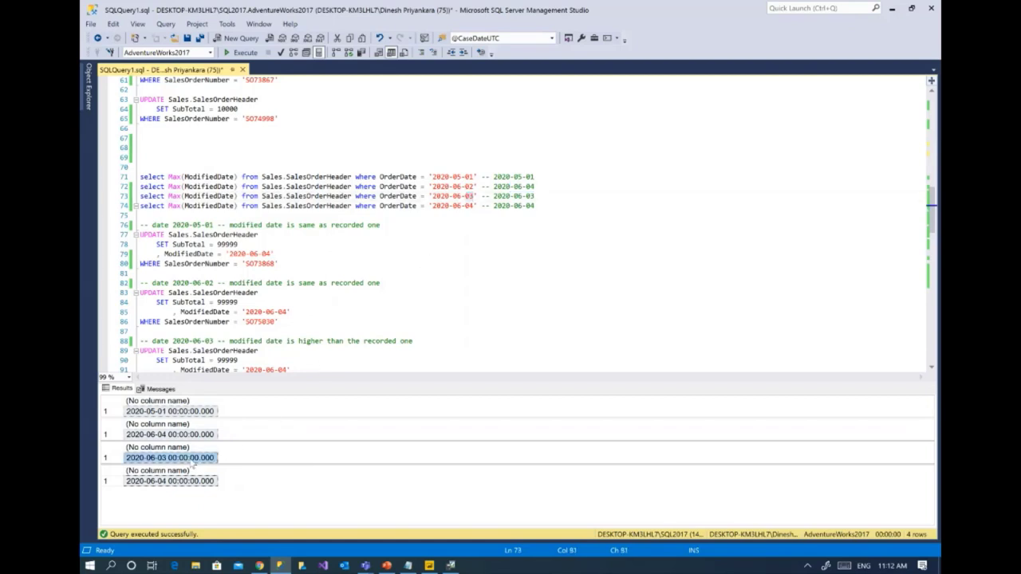
left_click_drag(535, 197, 494, 195)
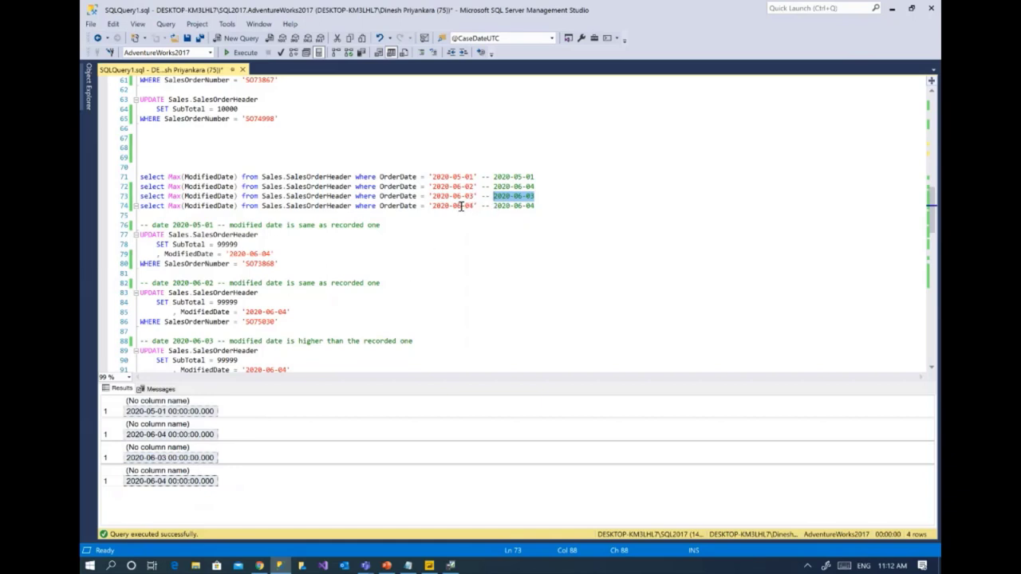
left_click(200, 482)
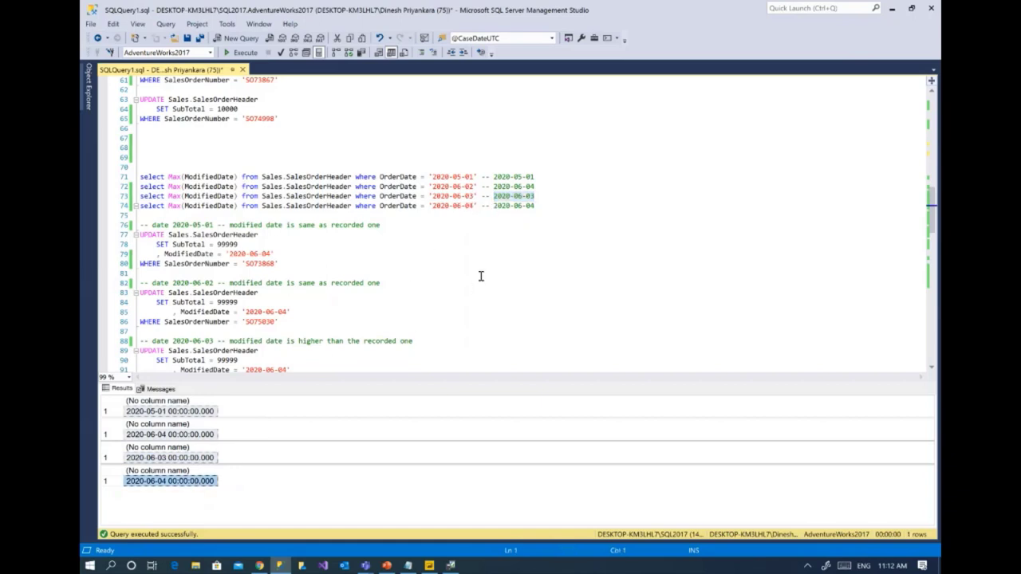
left_click(552, 204)
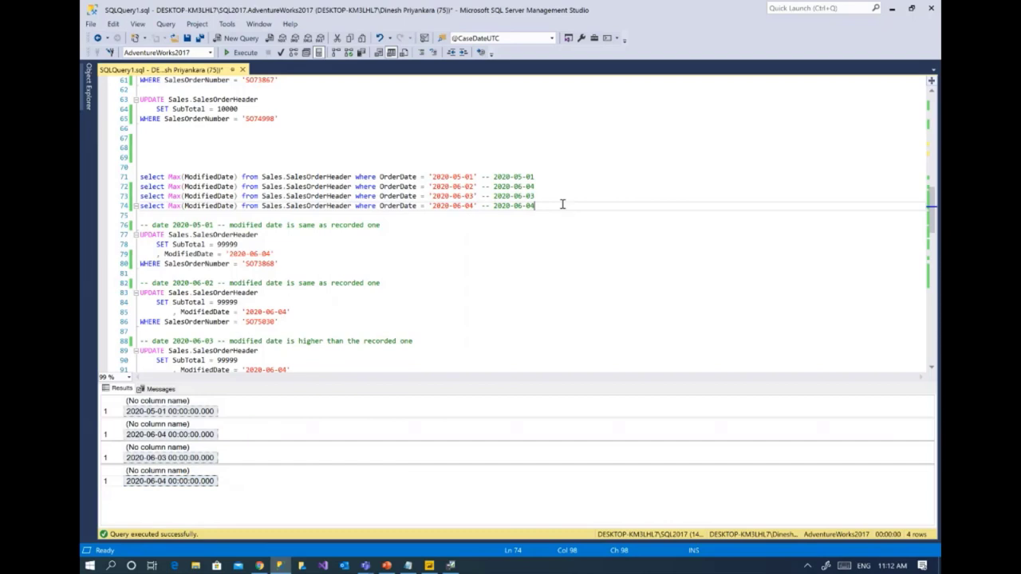
Enlarge the query editor and examine the prepared UPDATE statements, starting with the one for 2020-05-01.
scroll(563, 215, "down", 2)
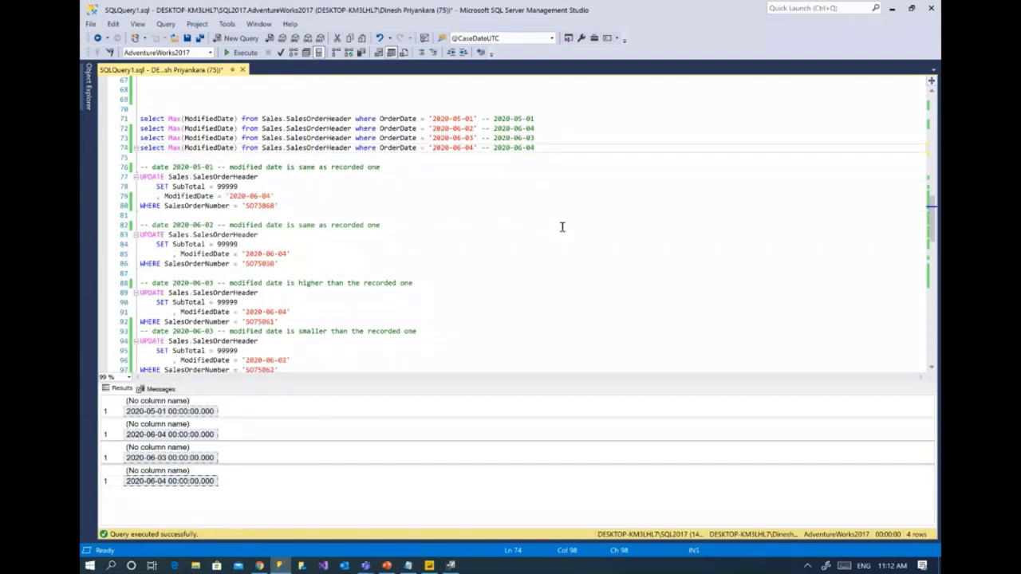
scroll(503, 298, "down", 1)
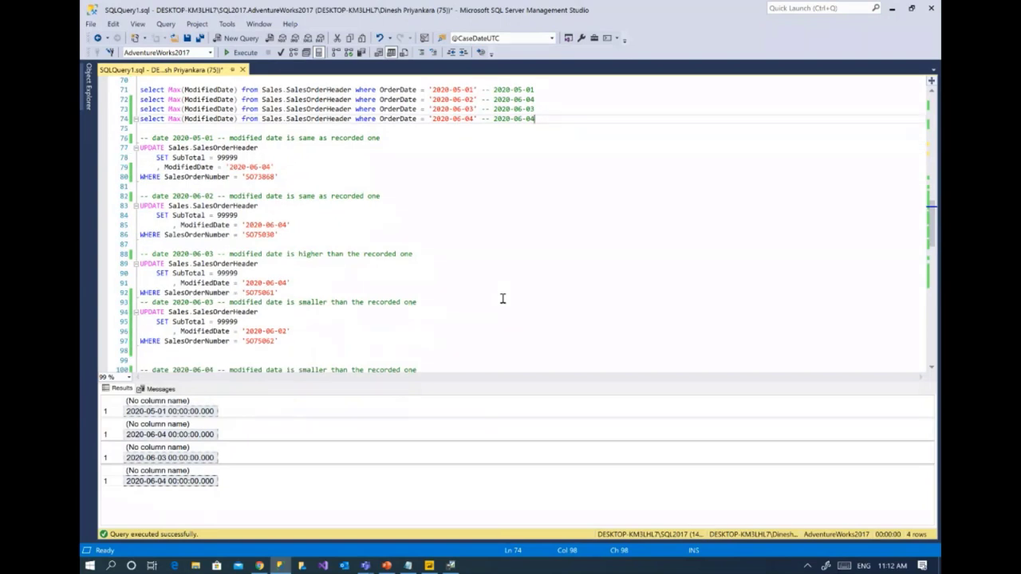
left_click_drag(326, 384, 325, 425)
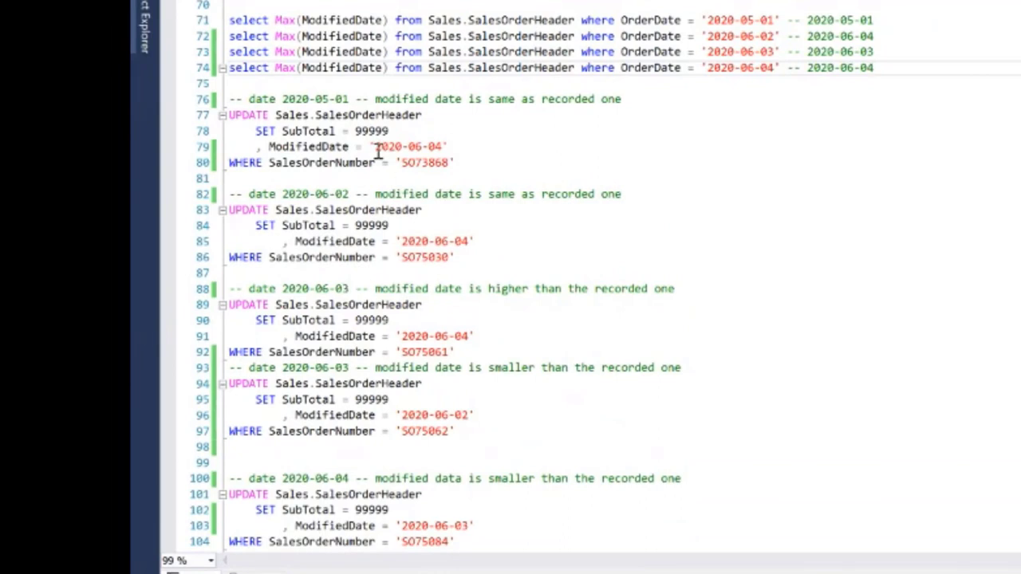
left_click(348, 98)
left_click_drag(349, 99, 315, 99)
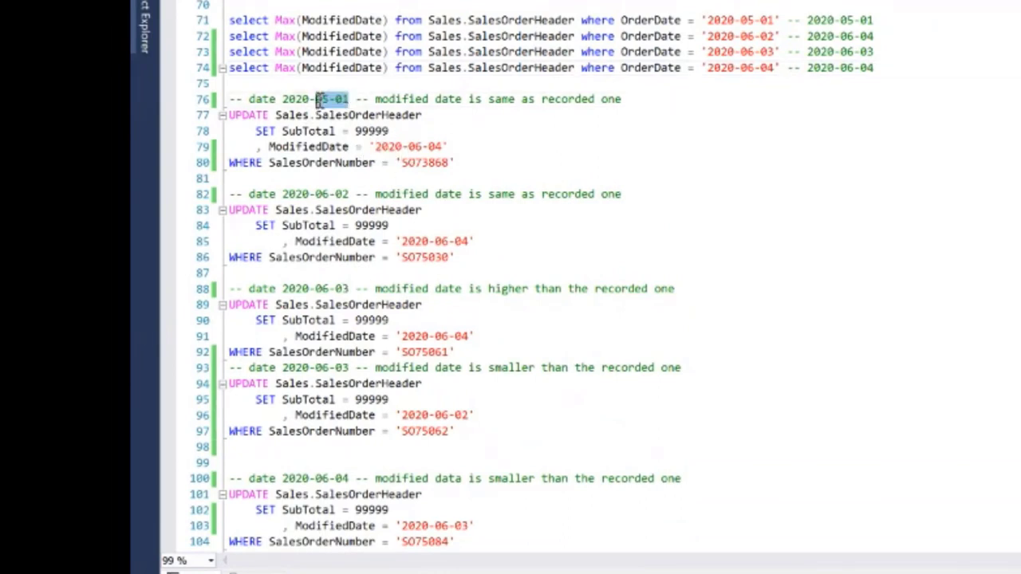
left_click(625, 142)
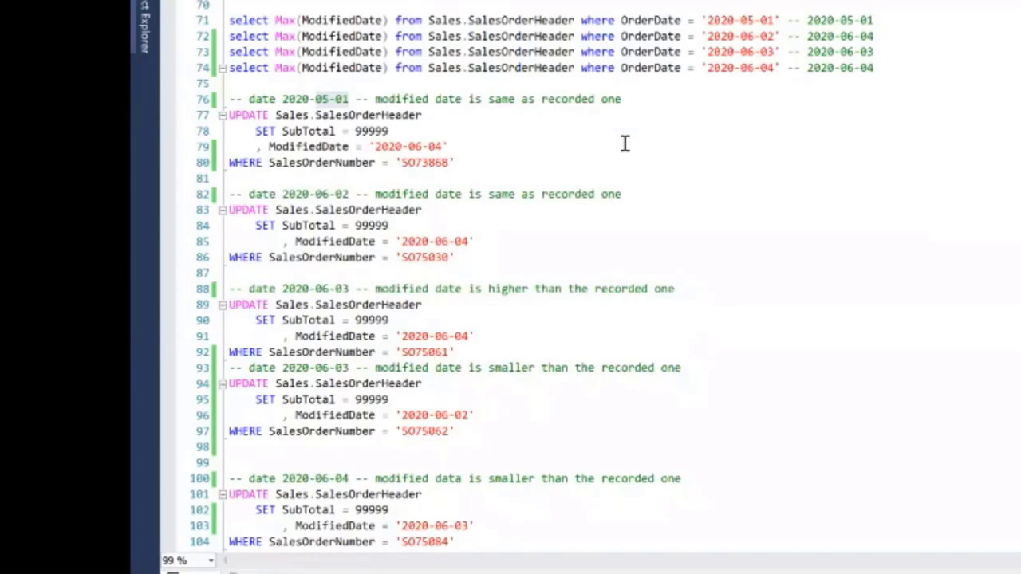
Check the 2020-05-01 order's SubTotal in the Power BI report against its UPDATE statement and recorded maximum ModifiedDate.
key("alt+Tab")
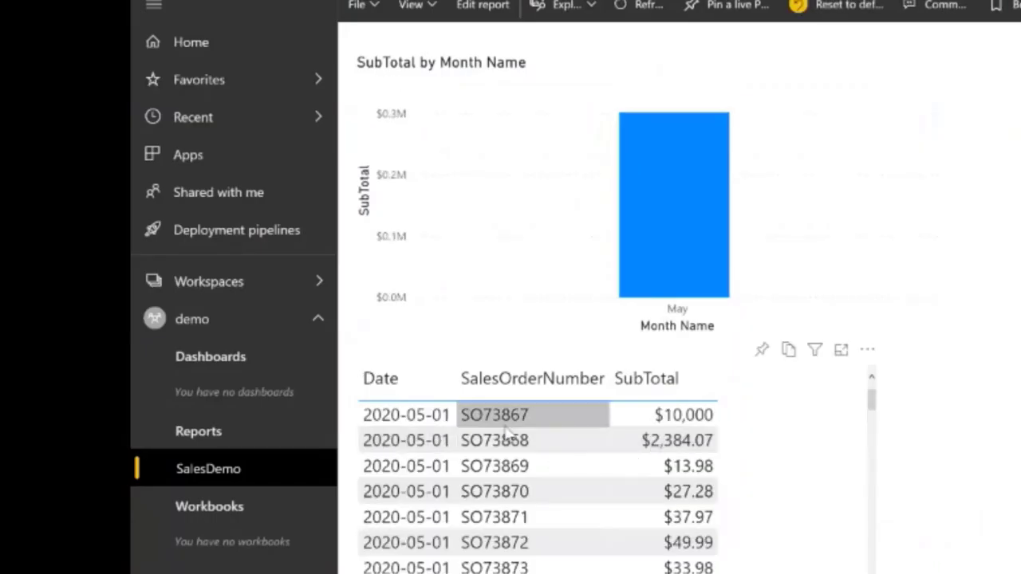
key("alt+Tab")
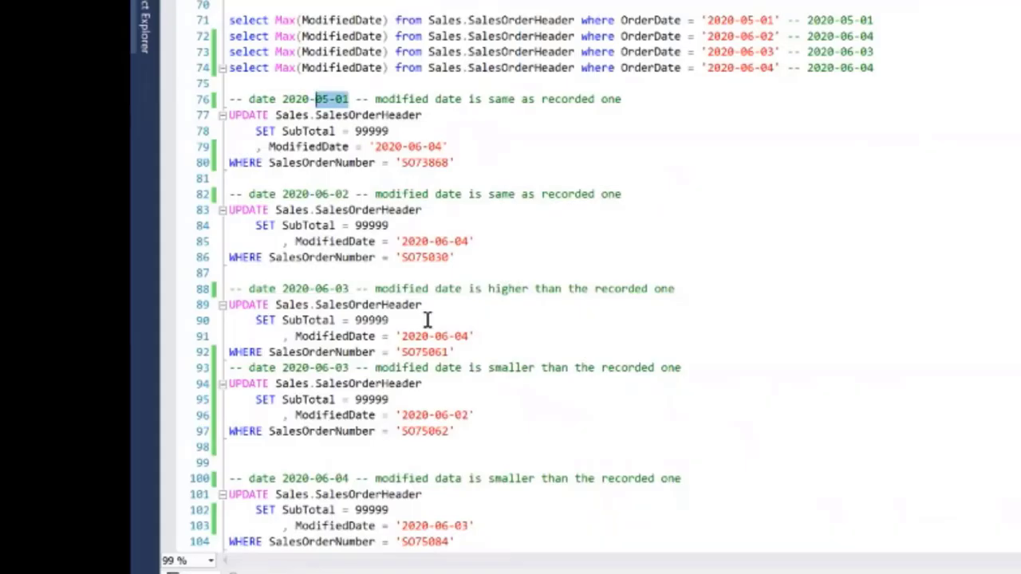
key("alt+Tab")
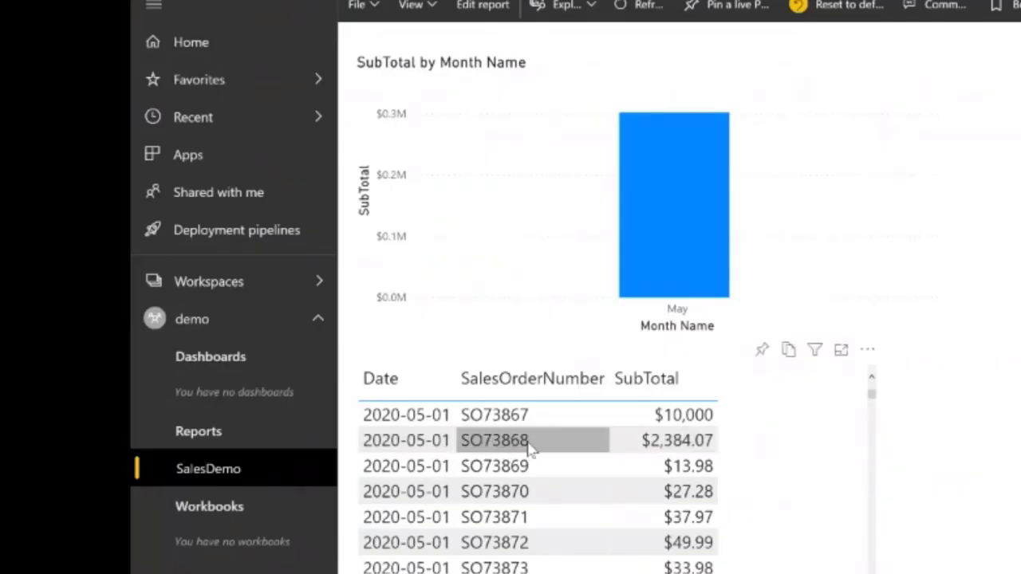
key("alt+Tab")
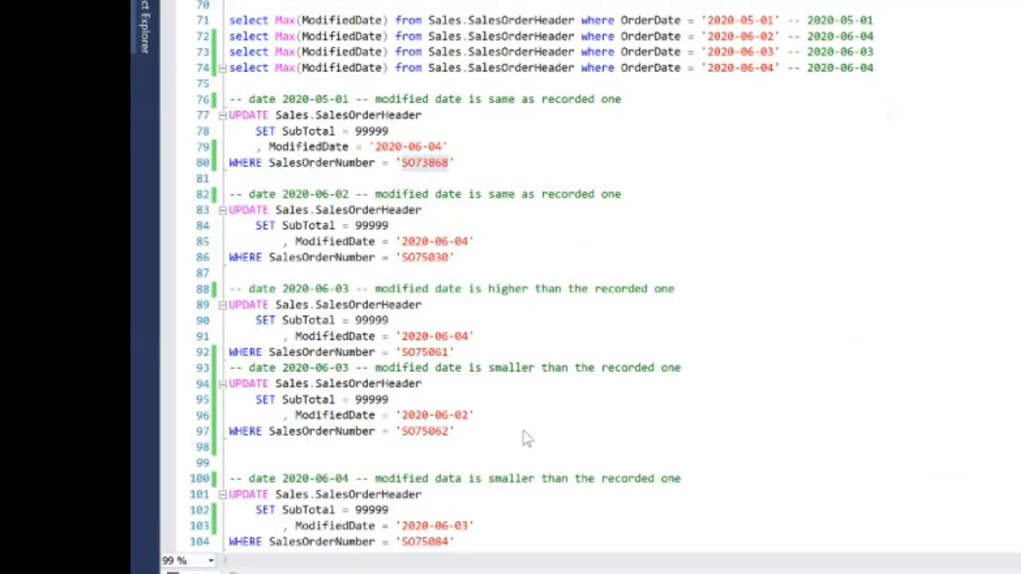
double_click(372, 131)
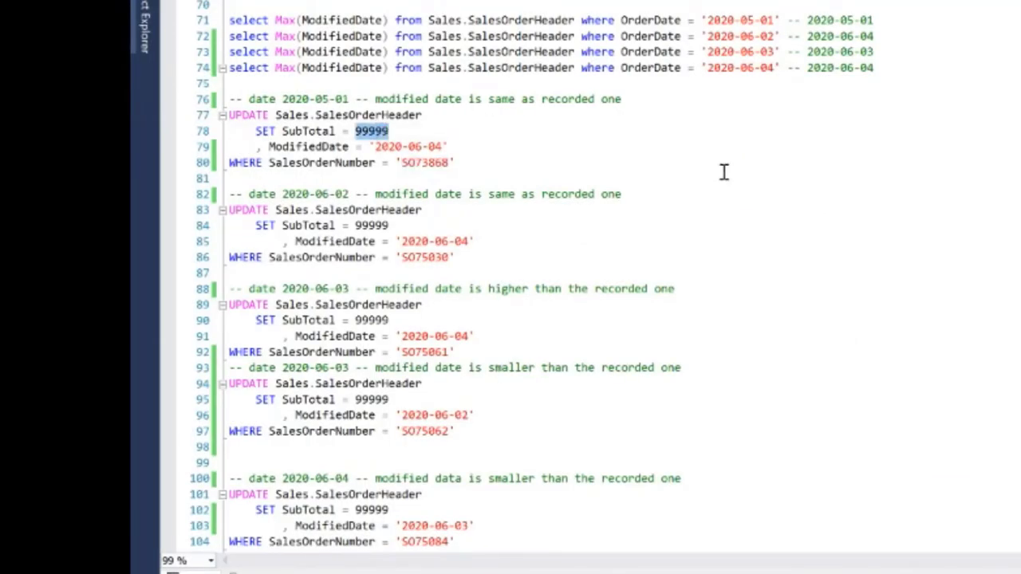
left_click_drag(328, 99, 286, 99)
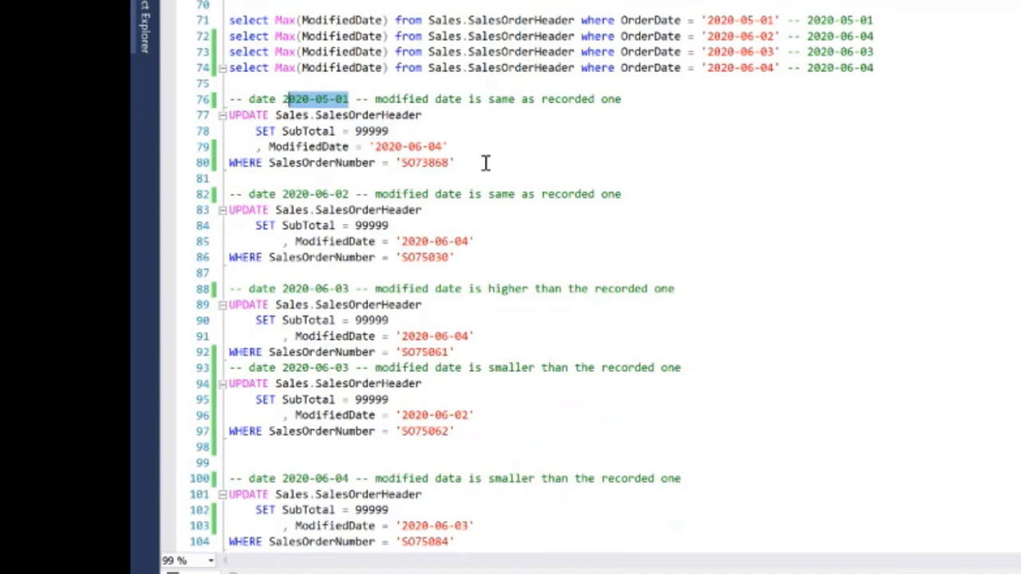
left_click(363, 20)
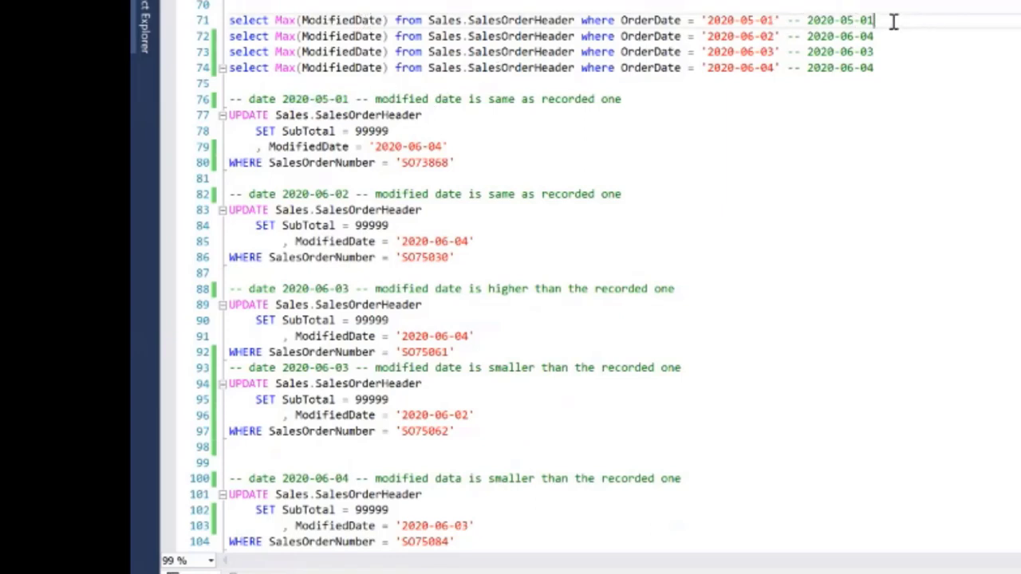
left_click_drag(890, 20, 807, 19)
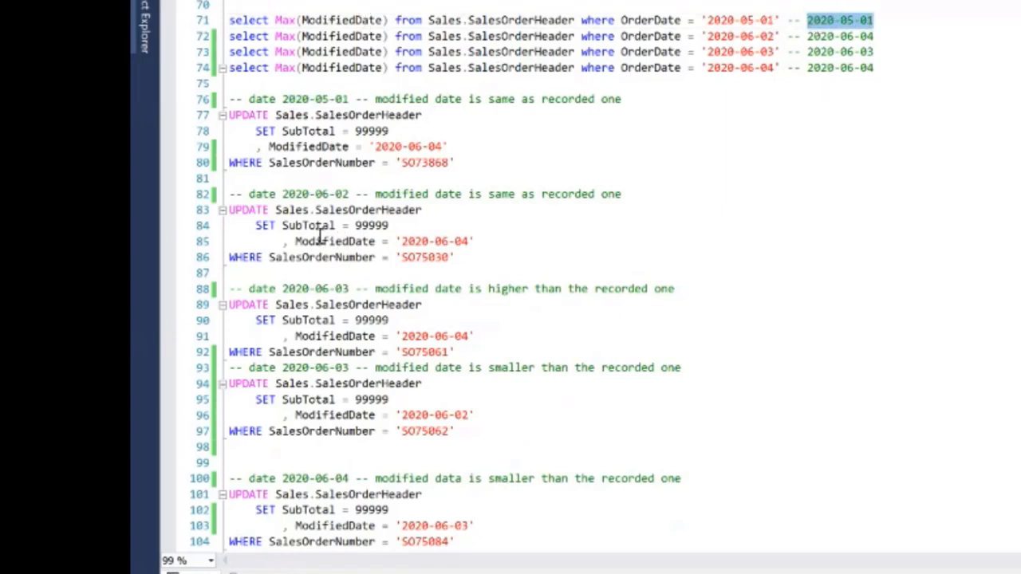
Locate the order targeted by the 2020-06-02 UPDATE statement in the report's June sales table and select it.
left_click(347, 194)
double_click(343, 194)
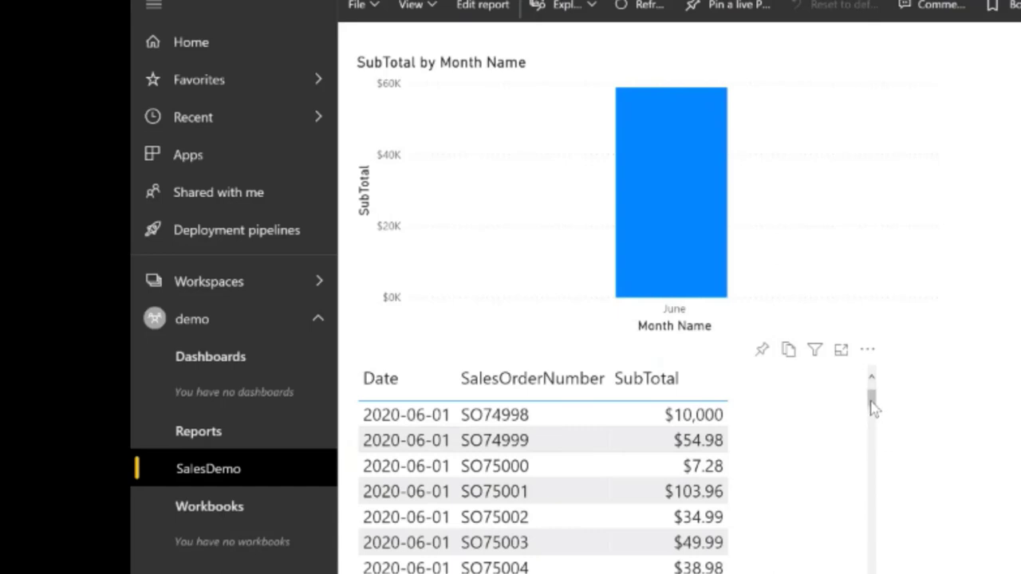
left_click_drag(872, 399, 872, 458)
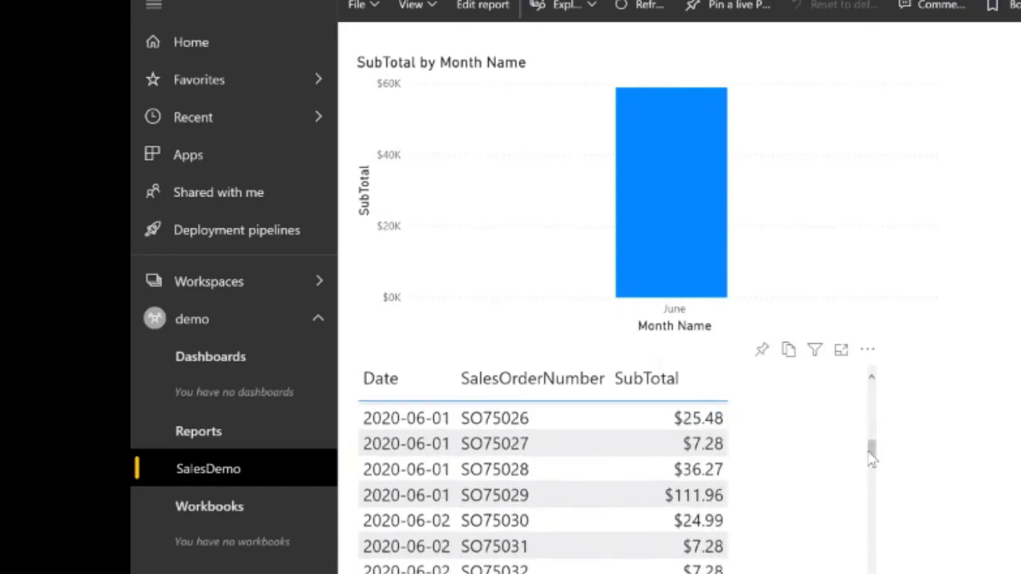
left_click(503, 532)
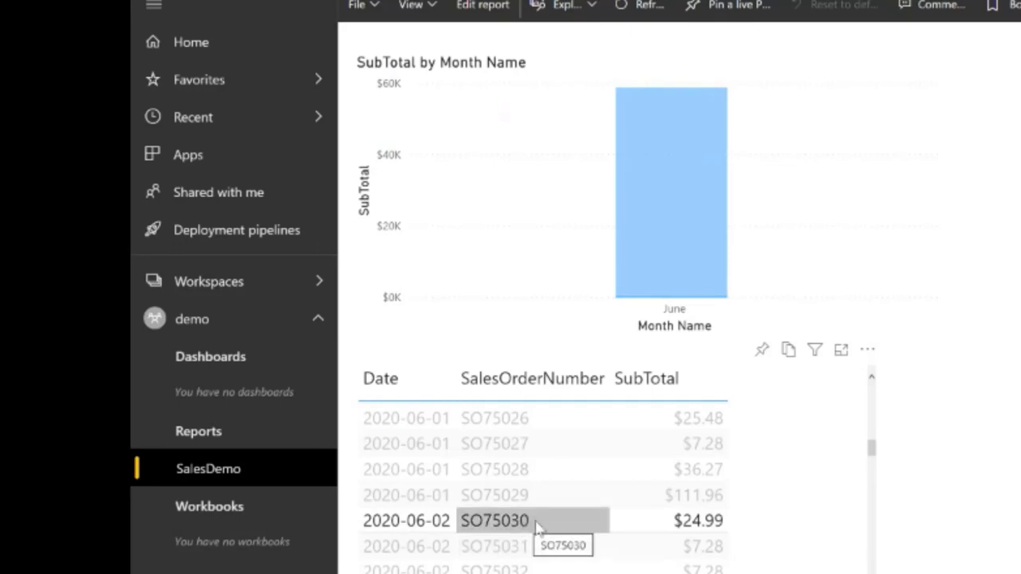
Return to the query editor and compare the 2020-06-02 UPDATE statement's ModifiedDate with the recorded maximum for that date.
key("alt+Tab")
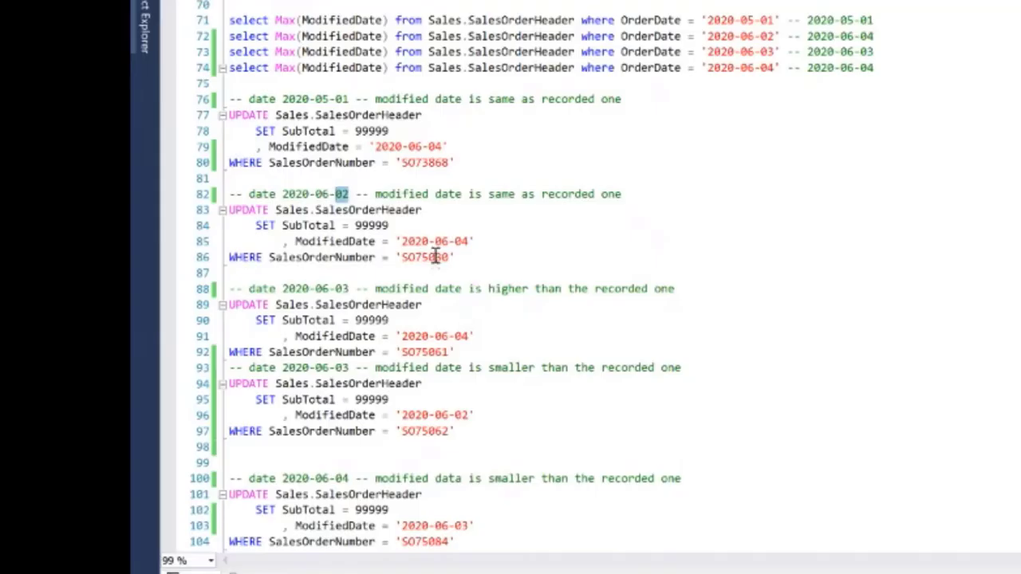
double_click(431, 257)
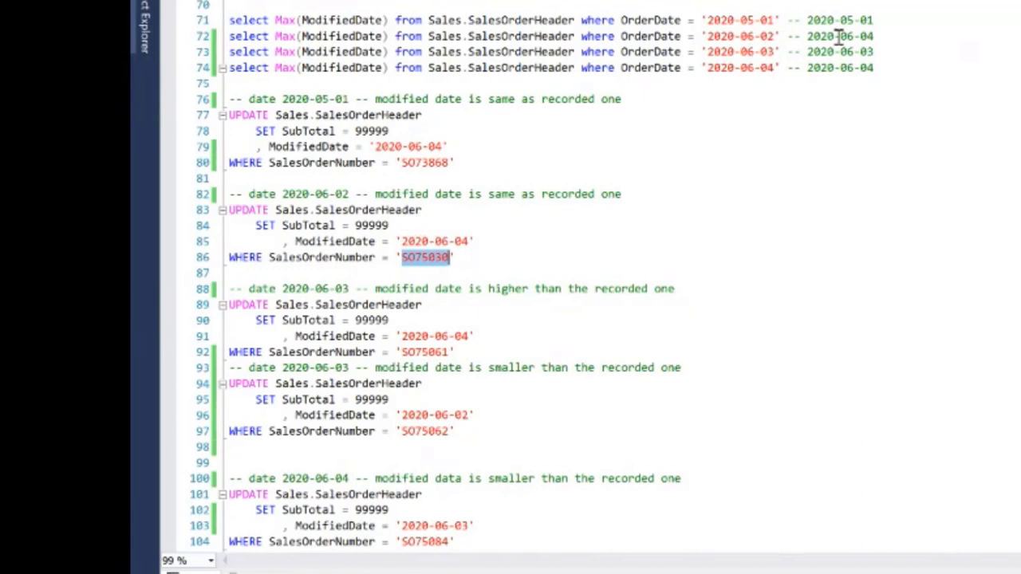
left_click_drag(875, 36, 861, 36)
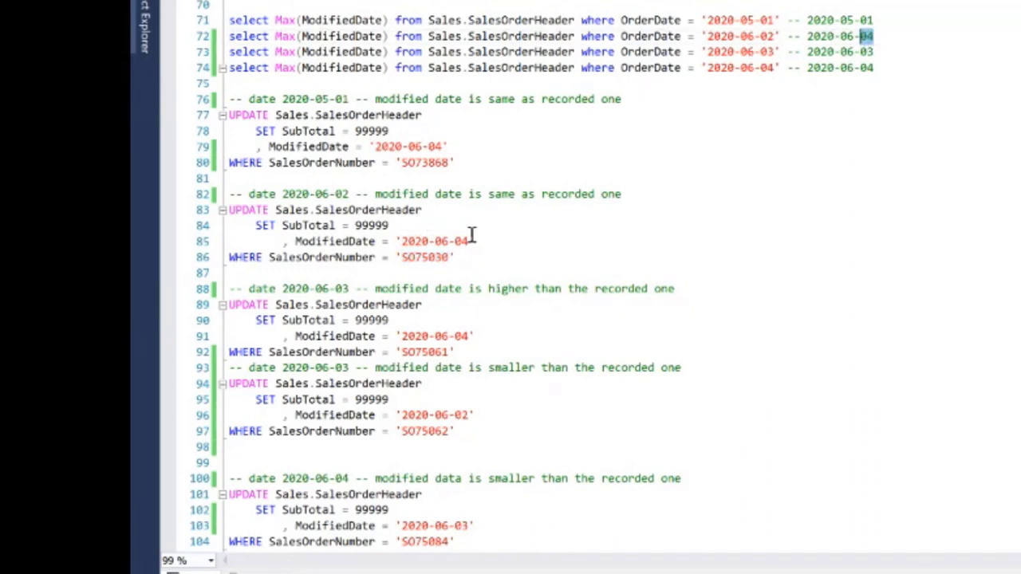
left_click_drag(476, 241, 405, 239)
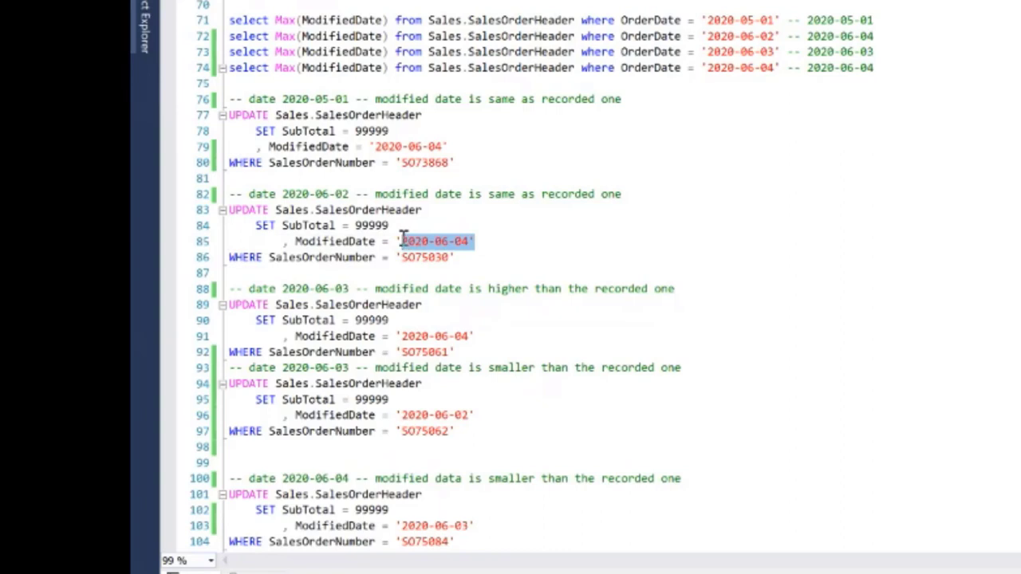
left_click(458, 147)
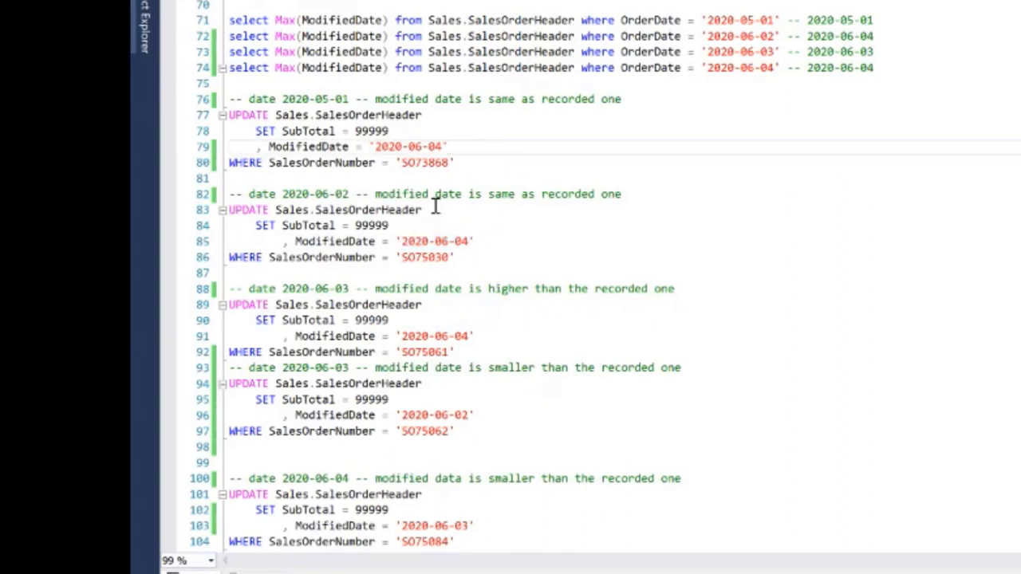
double_click(413, 194)
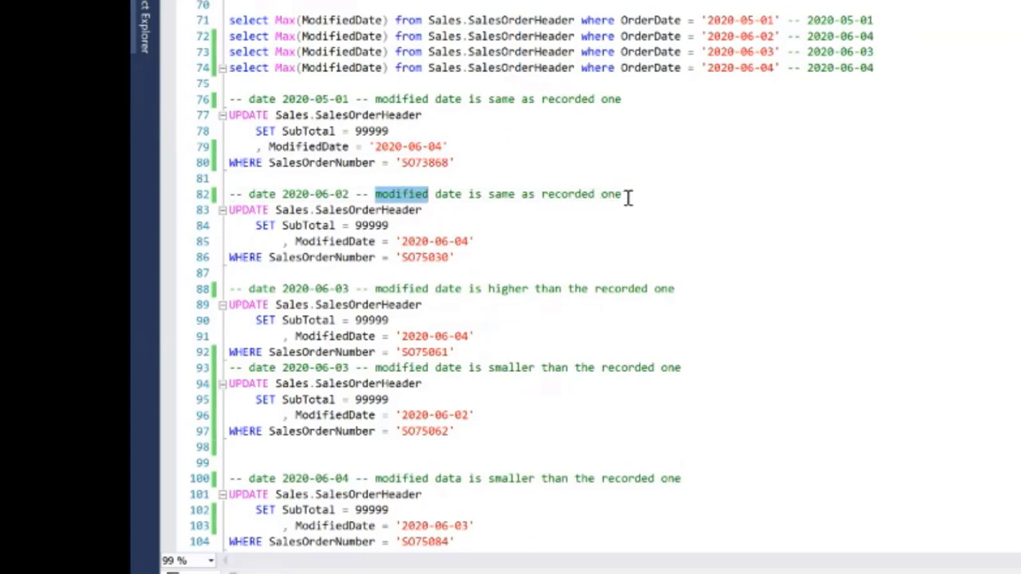
Correct the comment above the 2020-05-01 UPDATE statement to read "modified date is higher than recorded one".
double_click(401, 98)
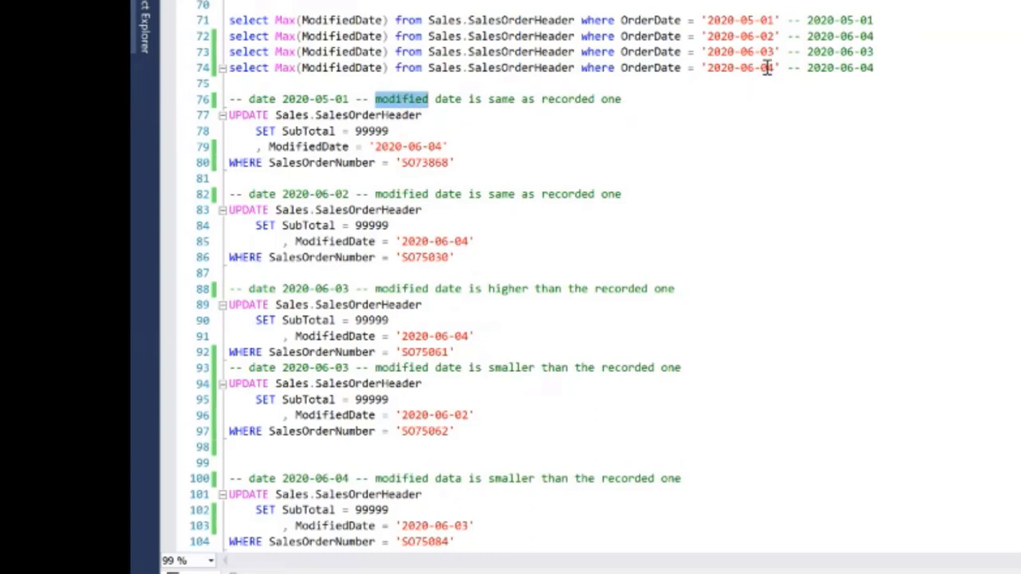
left_click(494, 101)
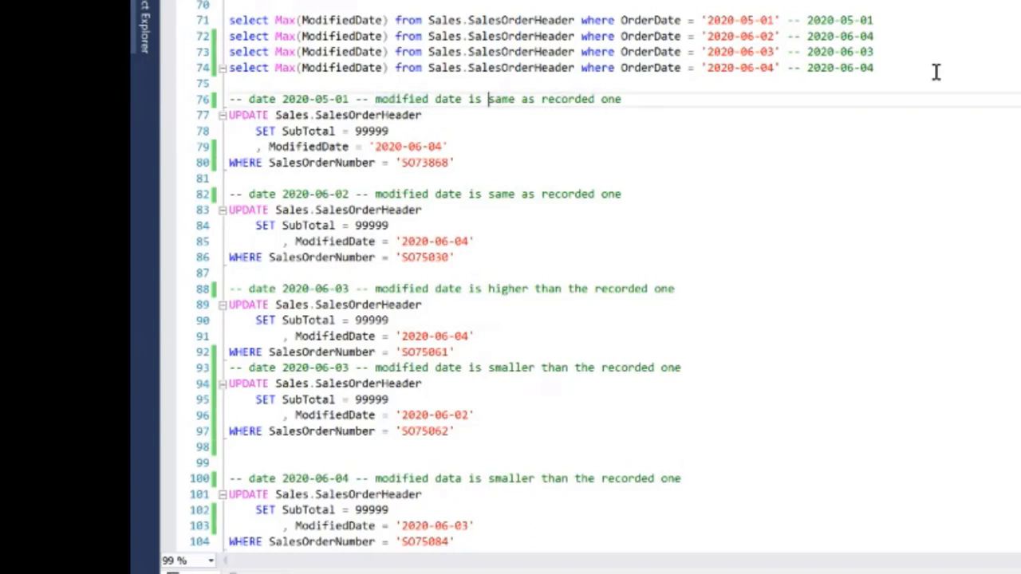
key("ctrl+shift+Right")
key("ctrl+shift+Right")
key("ctrl+shift+Right")
key("ctrl+shift+Right")
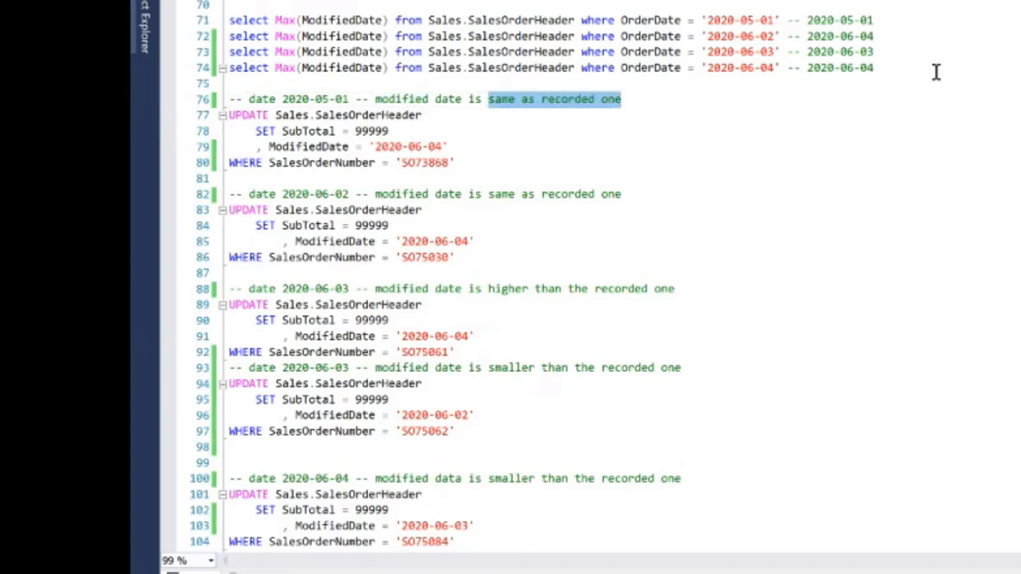
type("sma")
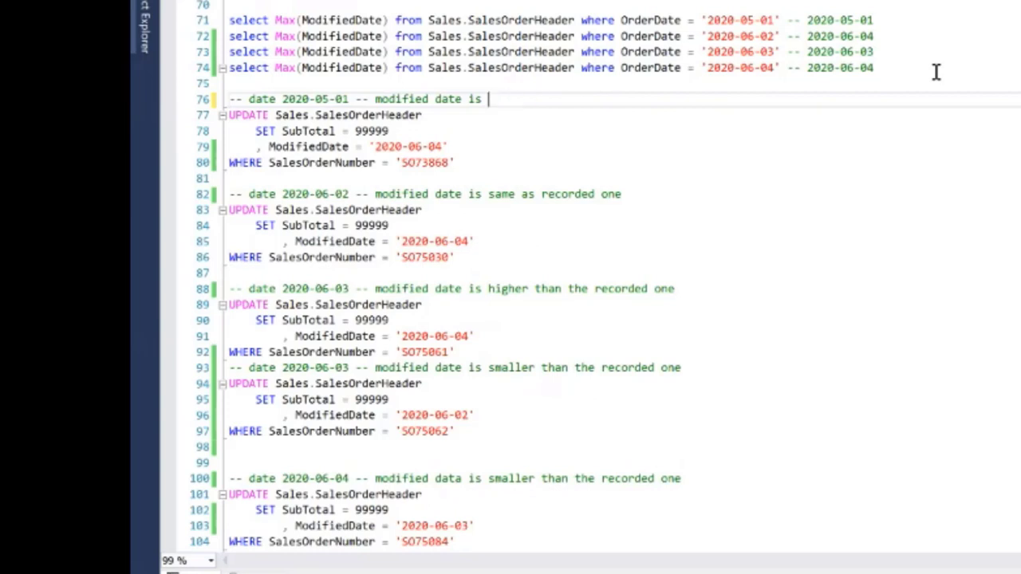
type("higher than recorded one")
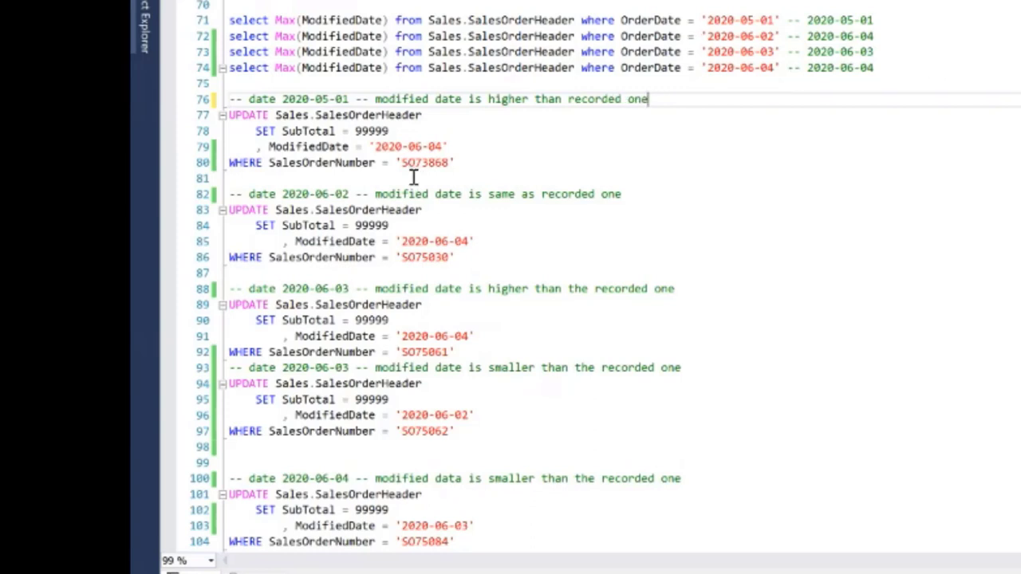
Review the ModifiedDate values in the 2020-05-01 and 2020-06-02 UPDATE statements, checking the latter against its recorded maximum and comment.
left_click_drag(456, 146, 369, 147)
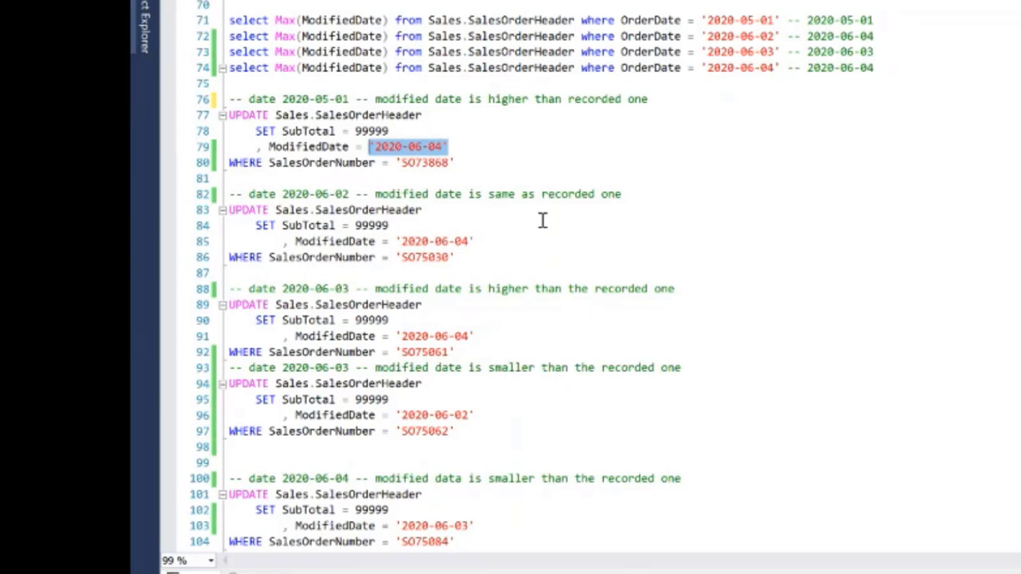
double_click(410, 197)
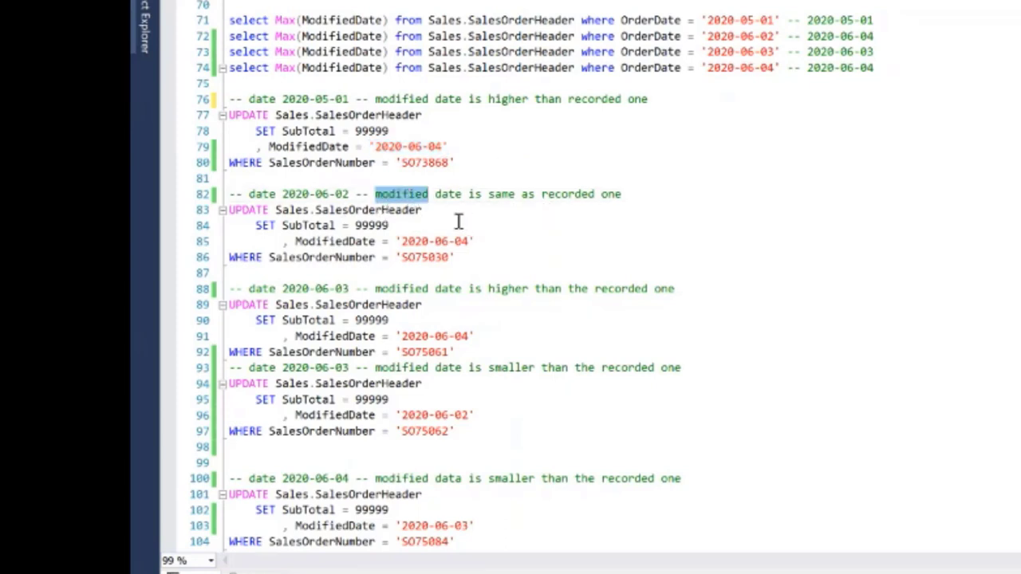
left_click_drag(488, 240, 394, 240)
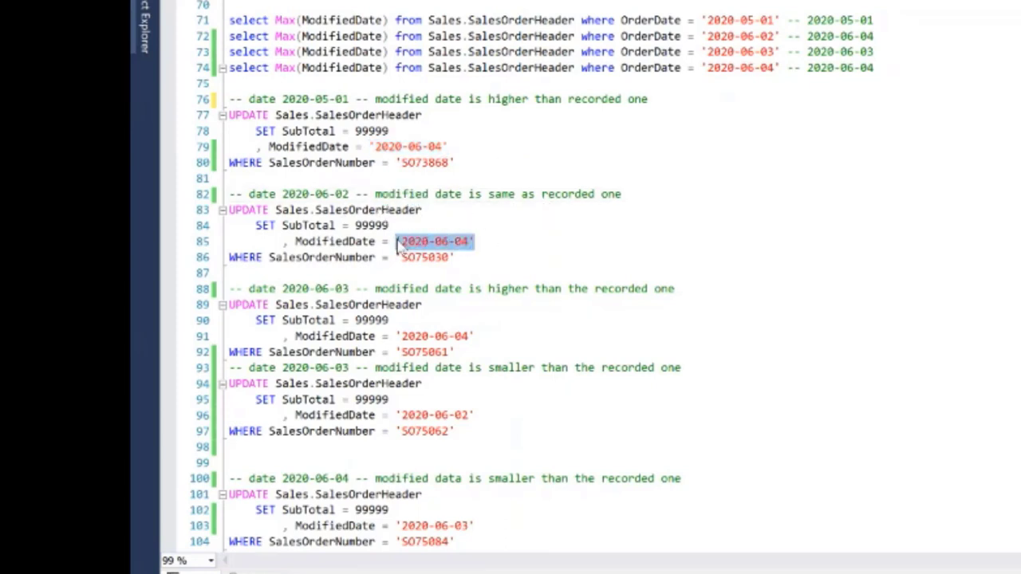
left_click(354, 195)
left_click_drag(354, 196, 321, 195)
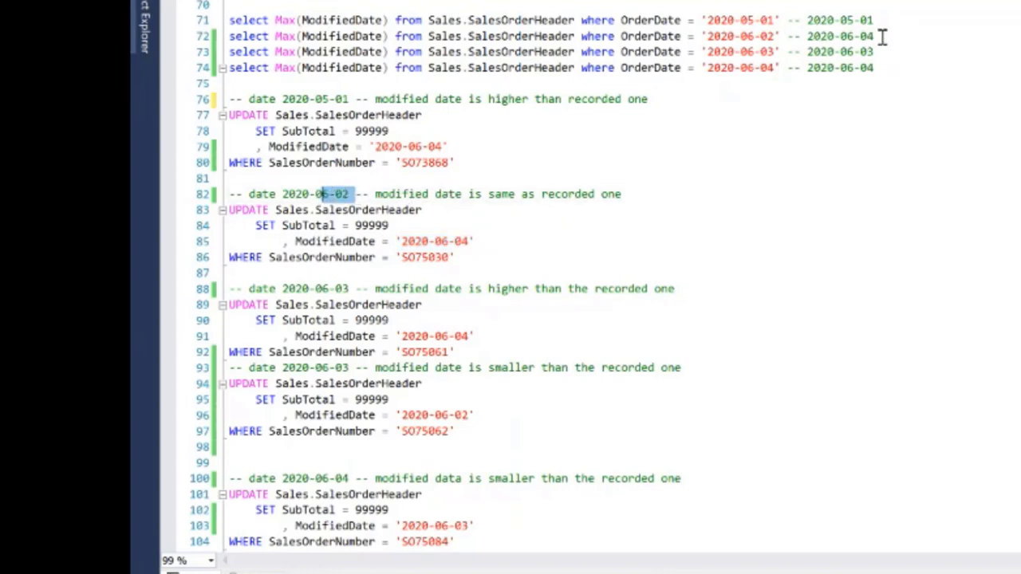
left_click_drag(882, 36, 807, 36)
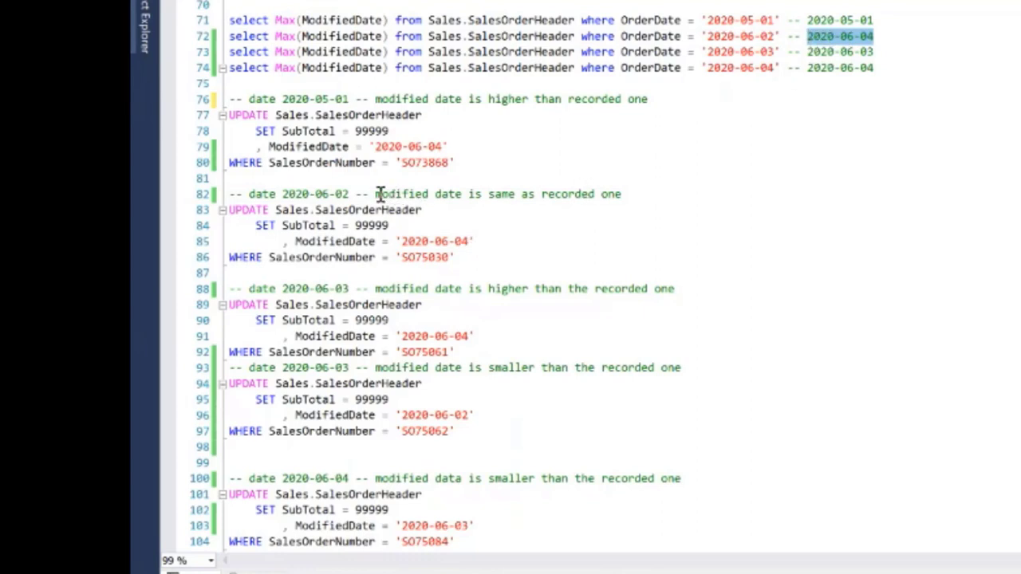
left_click_drag(375, 195, 634, 194)
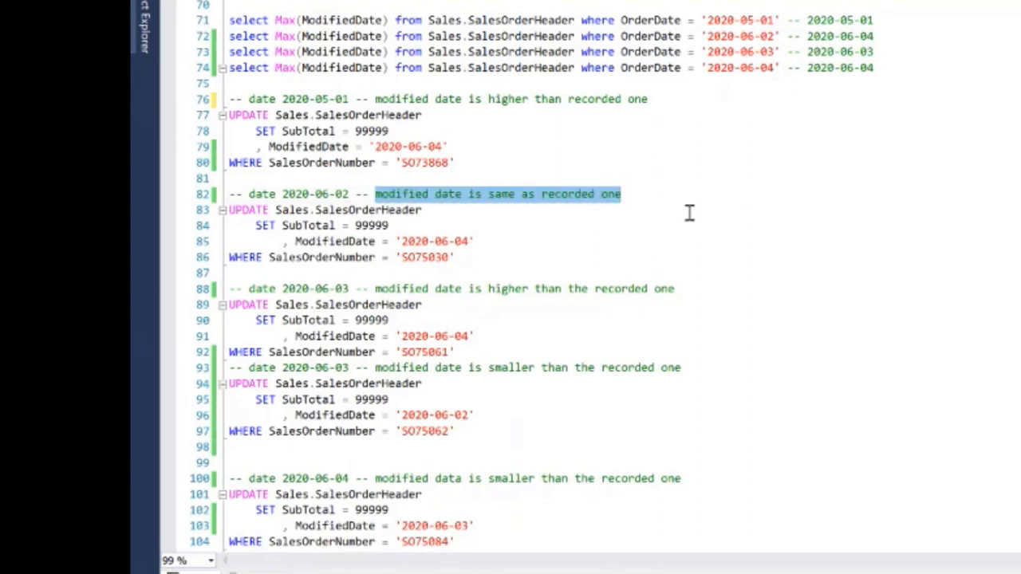
Locate the order targeted by the first 2020-06-03 UPDATE statement in the Power BI report's sales table and select it.
left_click(344, 288)
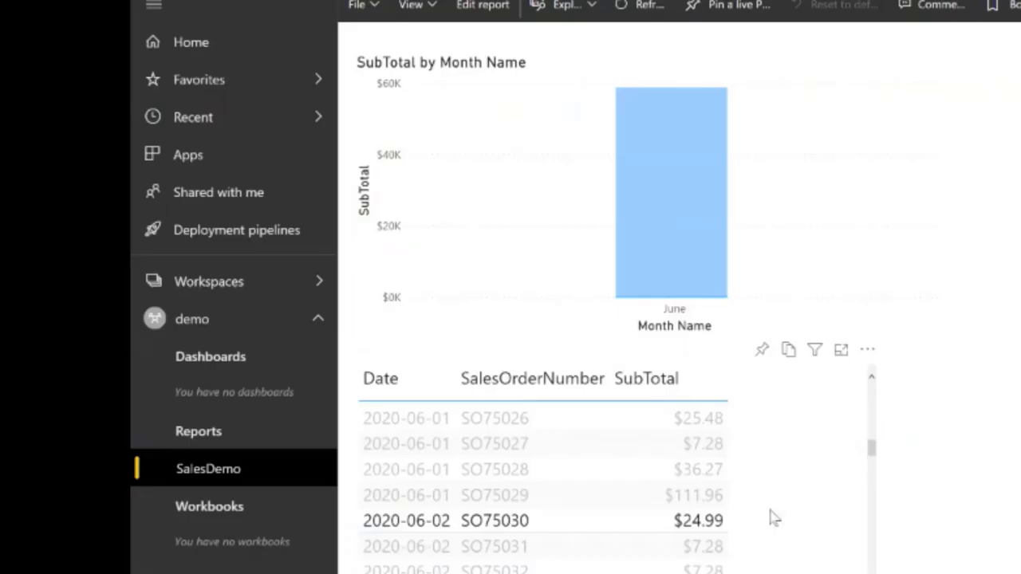
left_click_drag(872, 461, 874, 514)
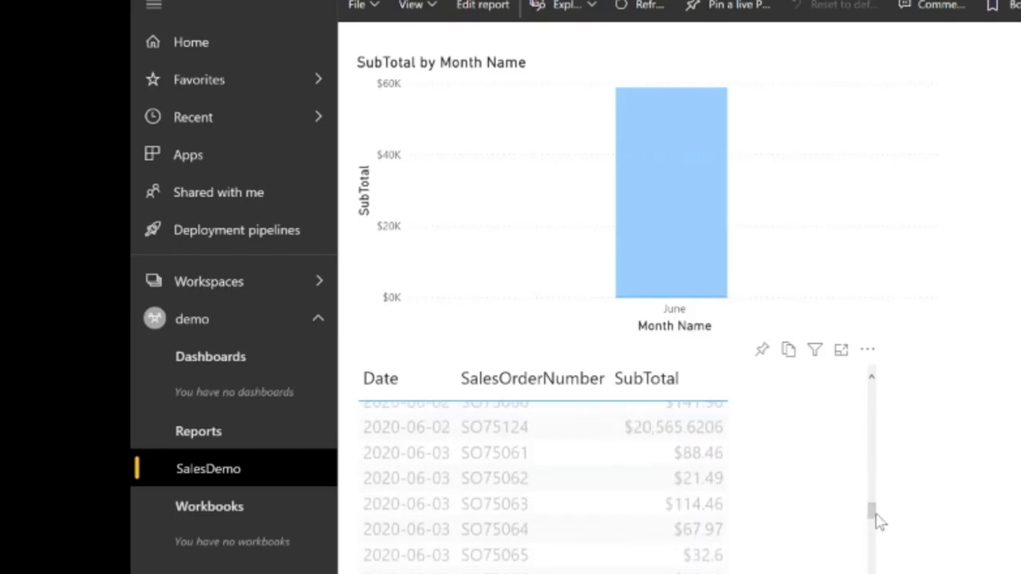
left_click(512, 461)
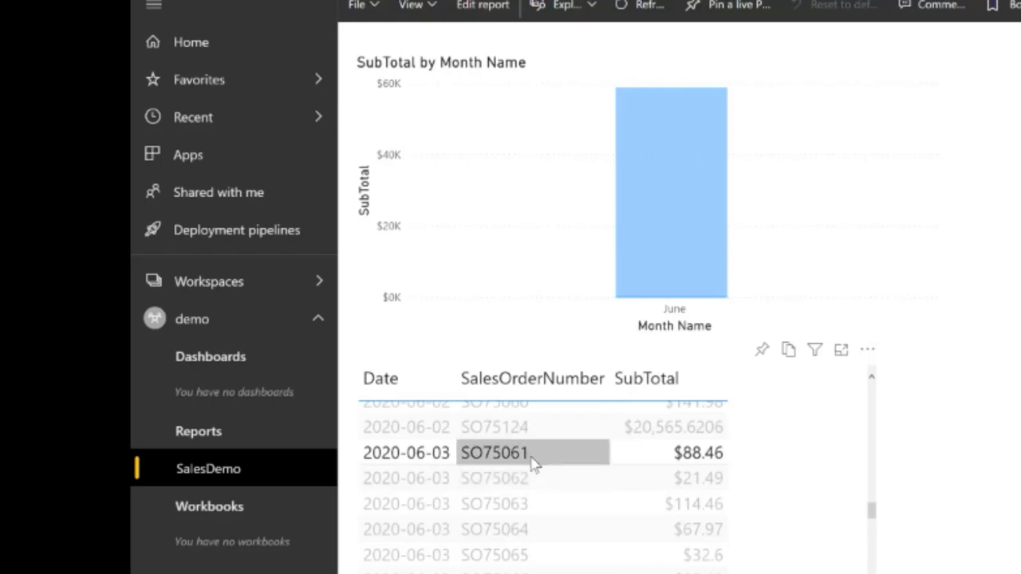
Back in the query editor, check the first 2020-06-03 UPDATE statement's order, SubTotal and ModifiedDate against the recorded maximum date.
key("alt+Tab")
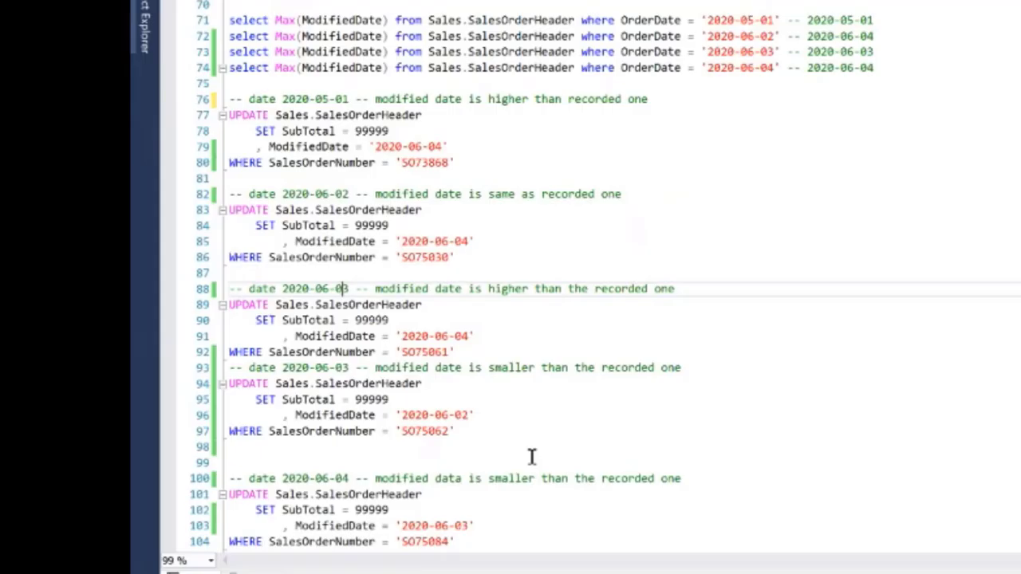
double_click(435, 352)
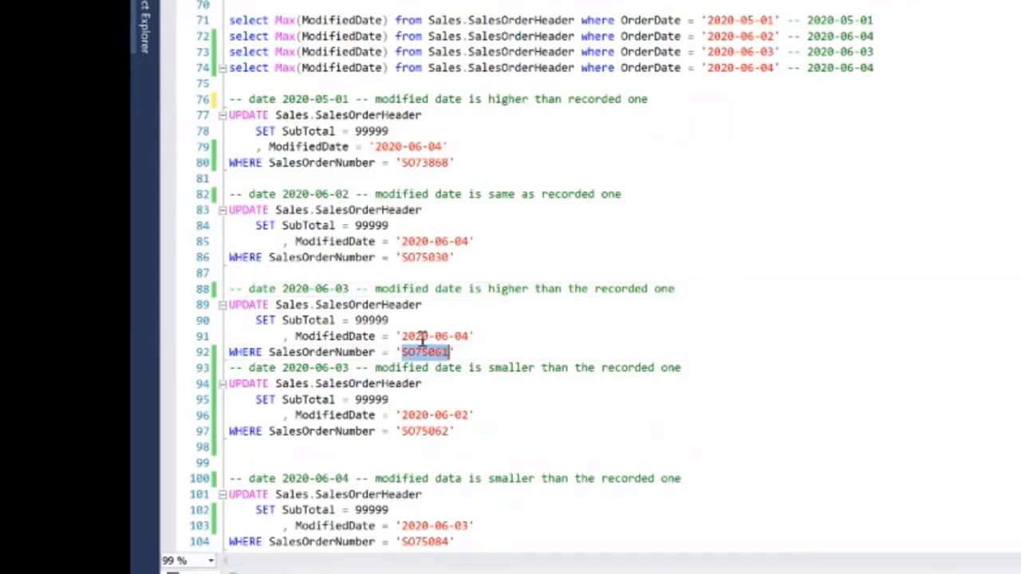
double_click(365, 320)
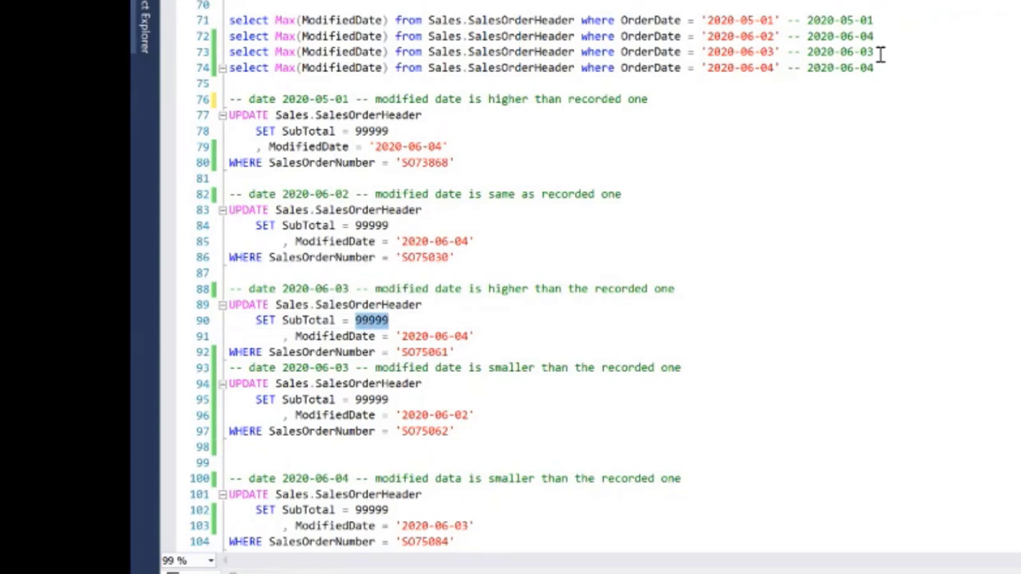
left_click_drag(877, 52, 805, 53)
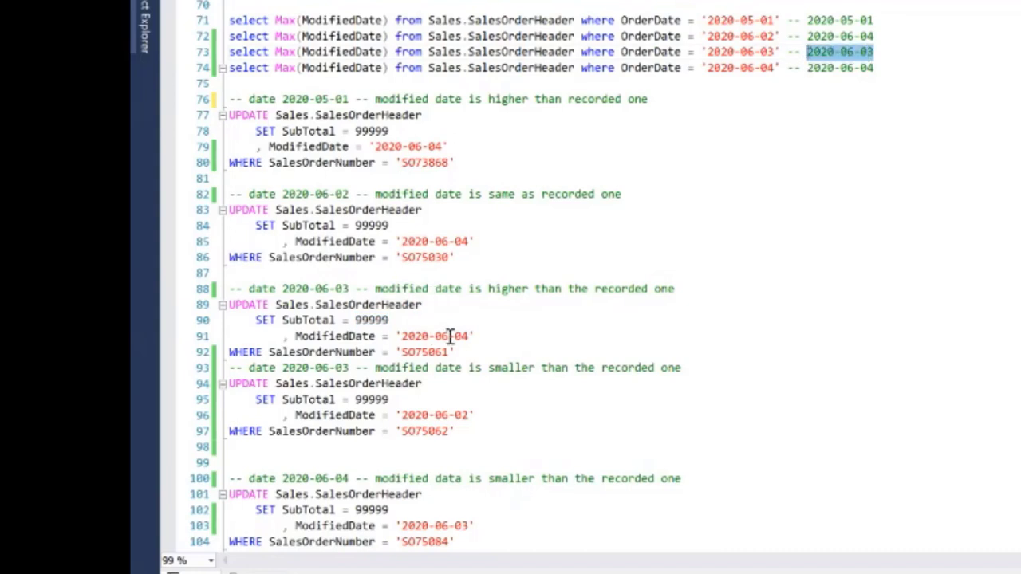
left_click_drag(475, 336, 401, 336)
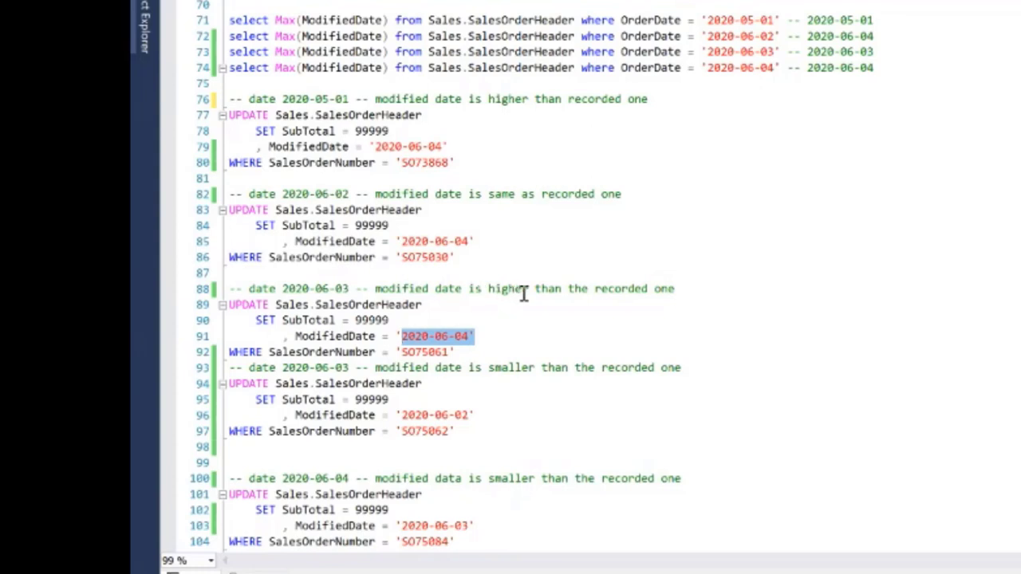
left_click(512, 337)
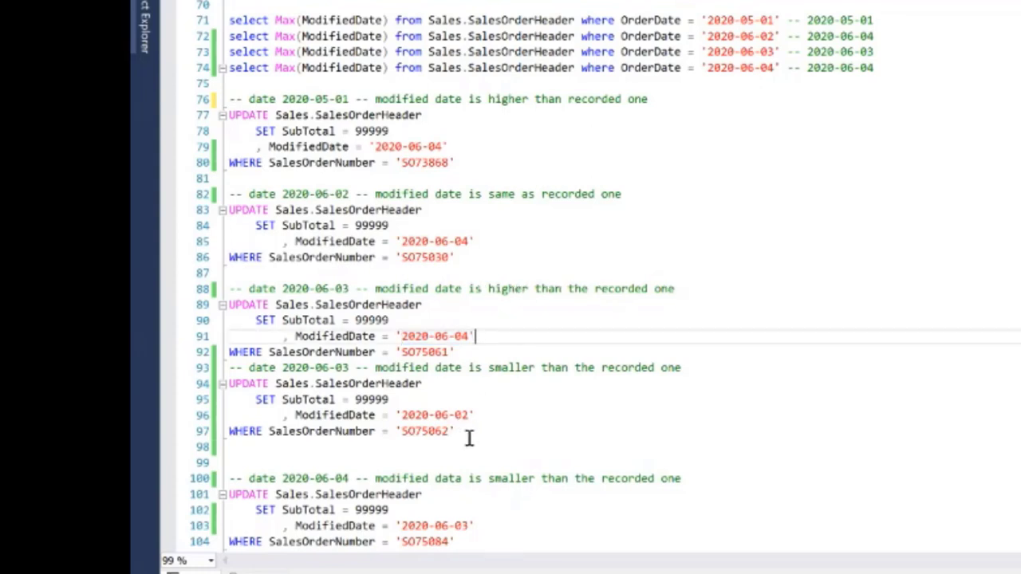
Check the second 2020-06-03 UPDATE statement's target order in the report and compare its ModifiedDate with the recorded maximum.
key("alt+Tab")
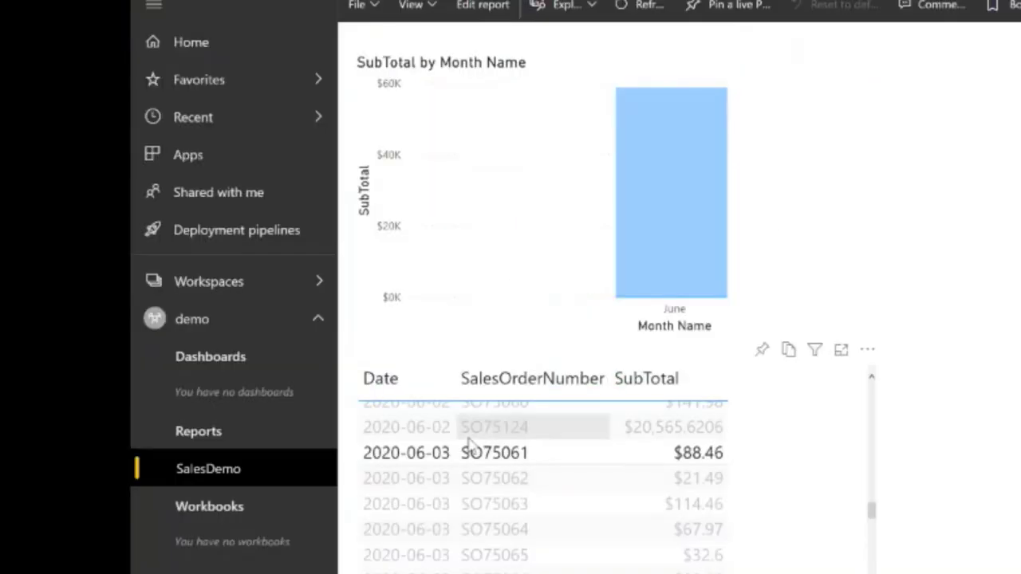
key("alt+Tab")
double_click(438, 434)
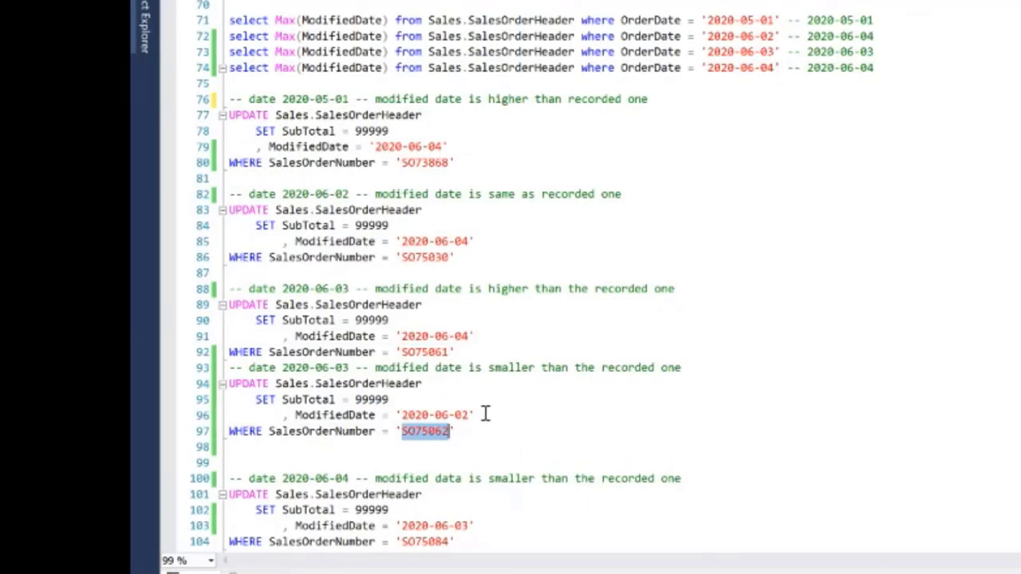
left_click(473, 415)
left_click_drag(474, 416, 396, 420)
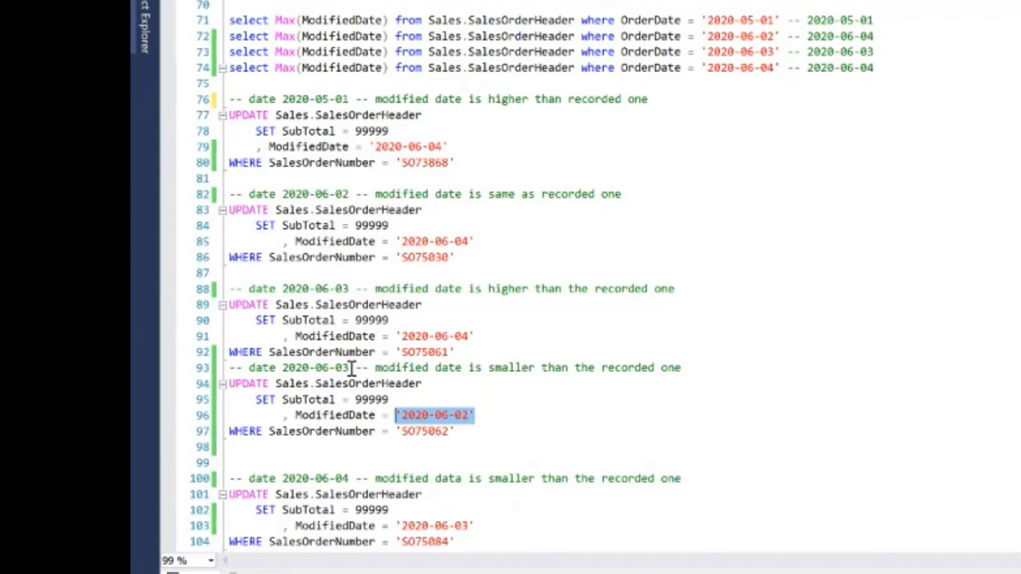
left_click_drag(351, 367, 317, 370)
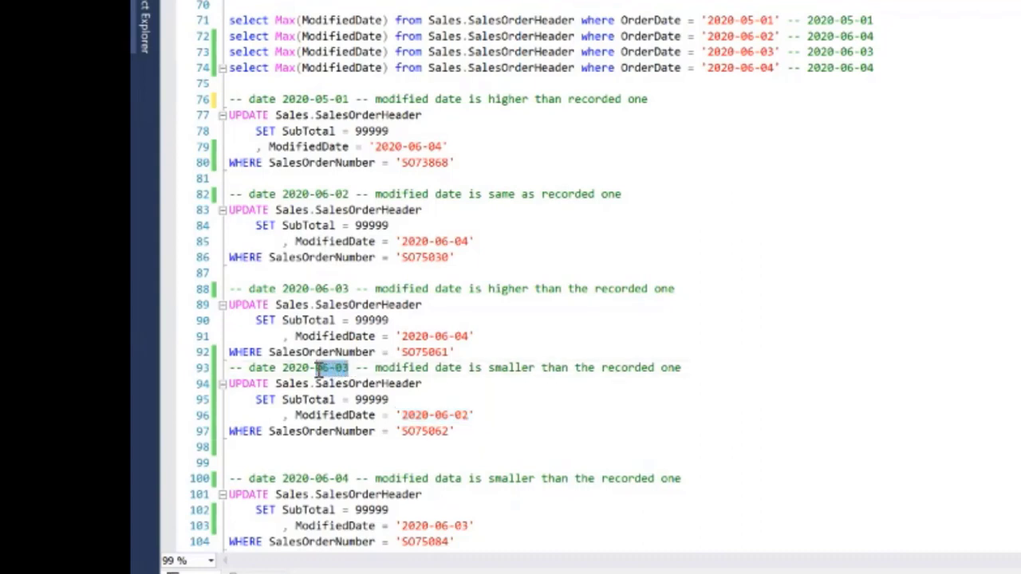
left_click_drag(880, 51, 807, 56)
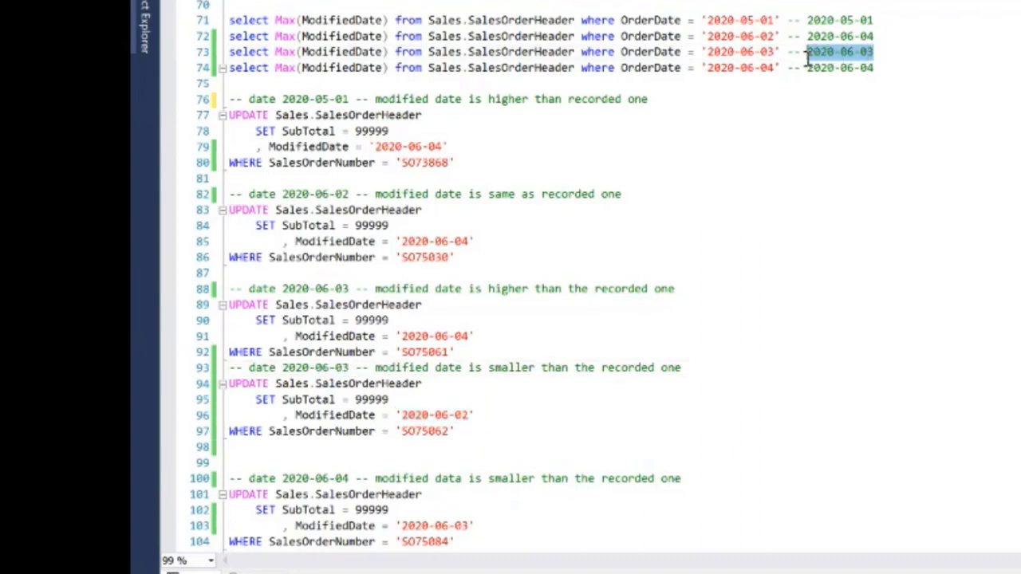
left_click(807, 55)
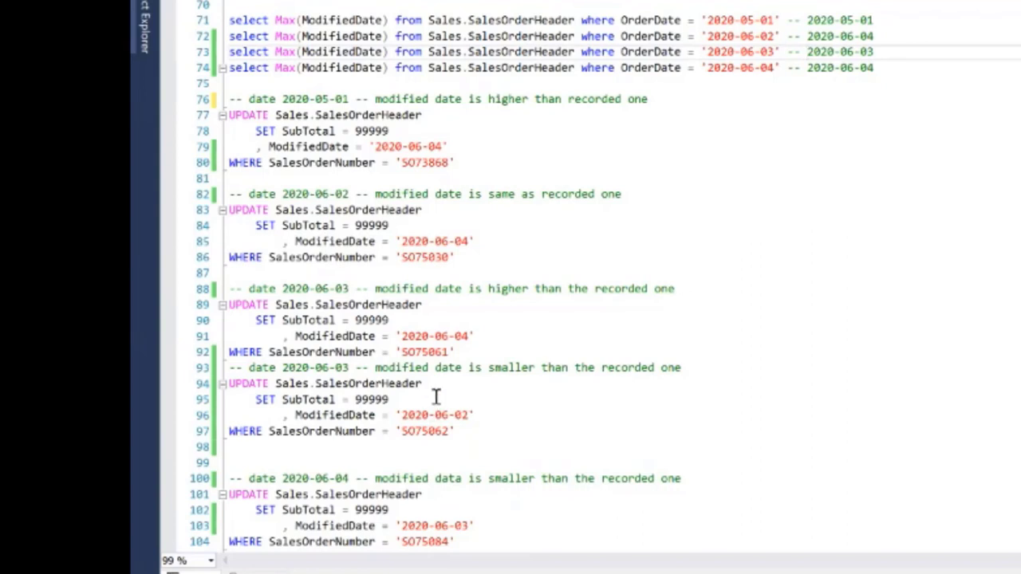
Contrast the first 2020-06-03 UPDATE statement with the ModifiedDate set by the second one.
left_click_drag(462, 357, 223, 307)
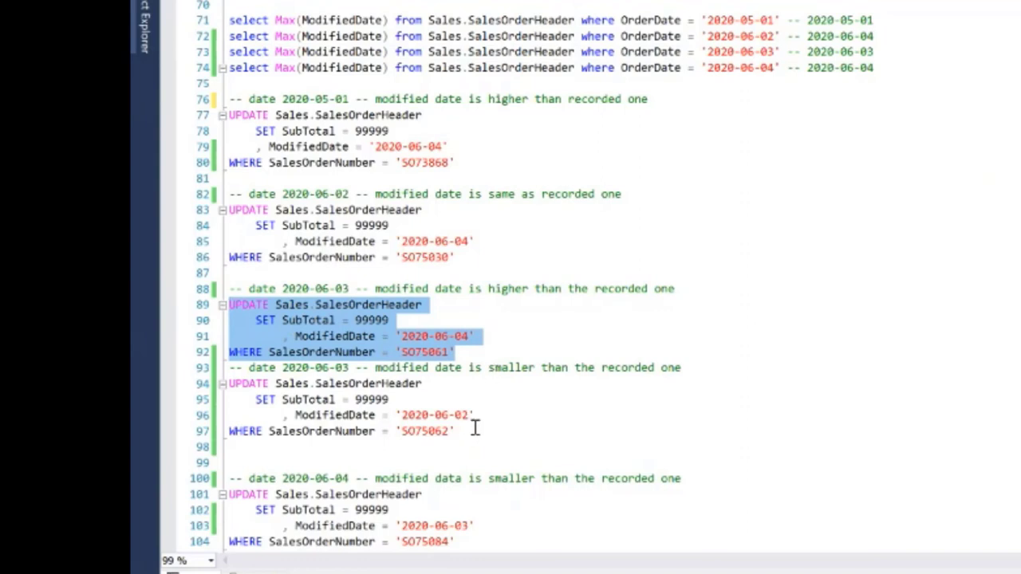
left_click_drag(475, 415, 397, 415)
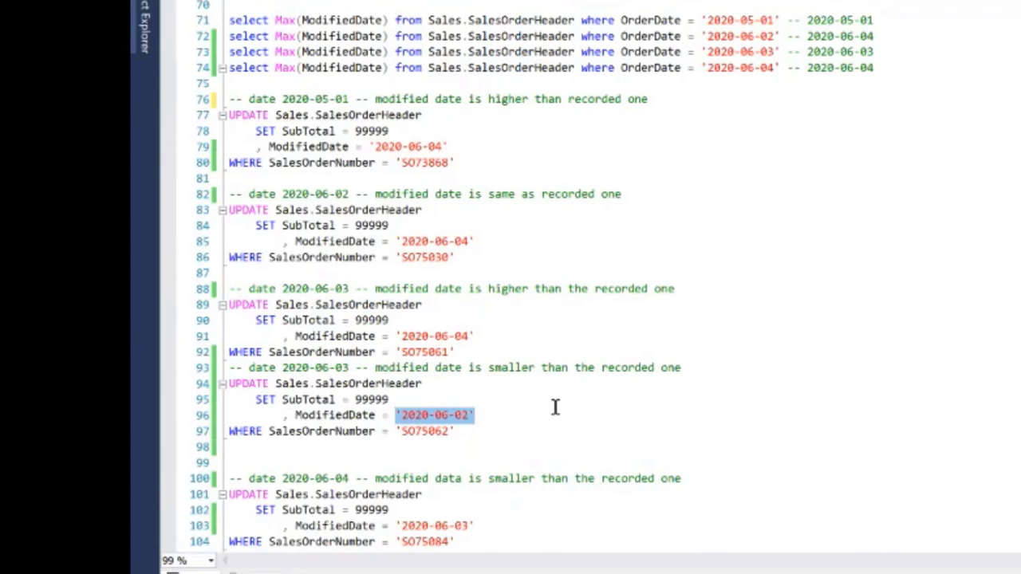
scroll(556, 405, "down", 1)
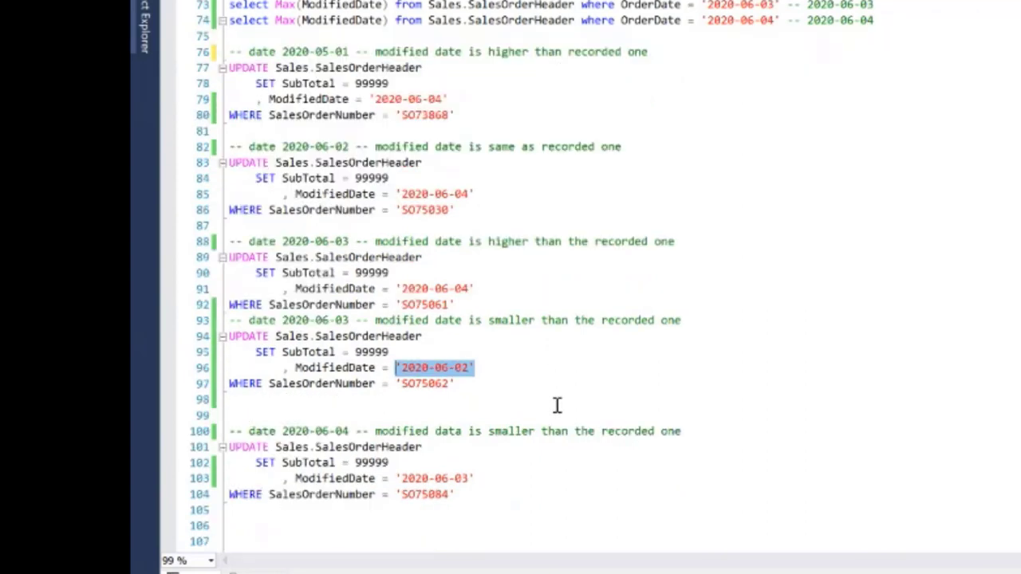
Check the 2020-06-04 UPDATE statement's target order in the report and compare its ModifiedDate with the recorded maximum.
left_click_drag(483, 496, 225, 446)
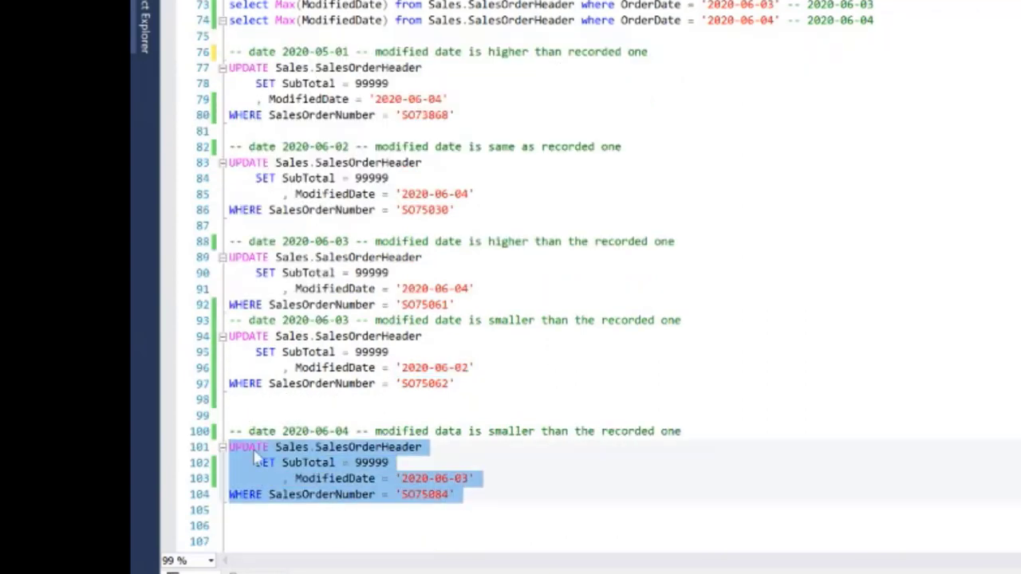
key("alt+Tab")
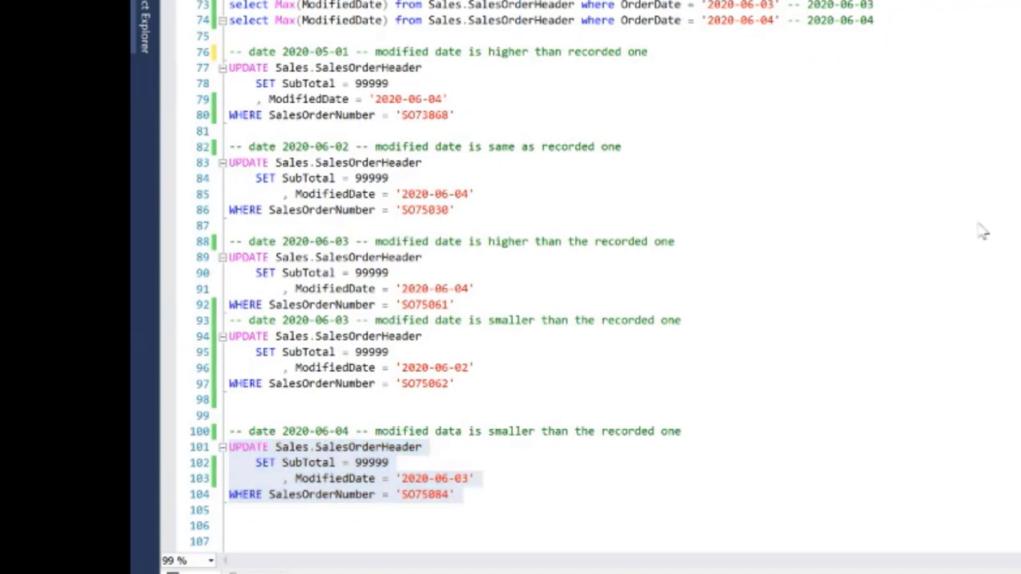
left_click_drag(872, 513, 881, 560)
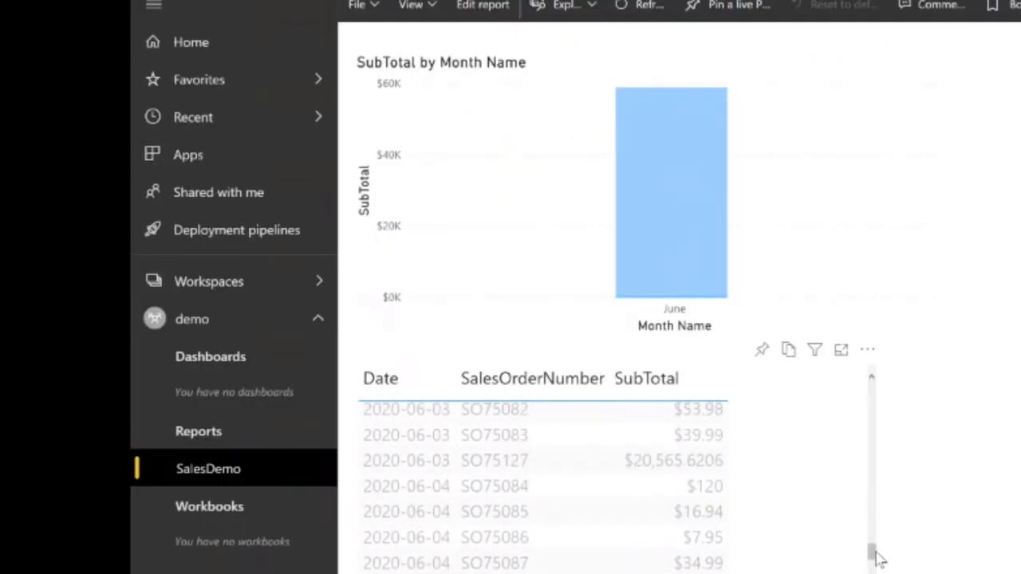
left_click(516, 487)
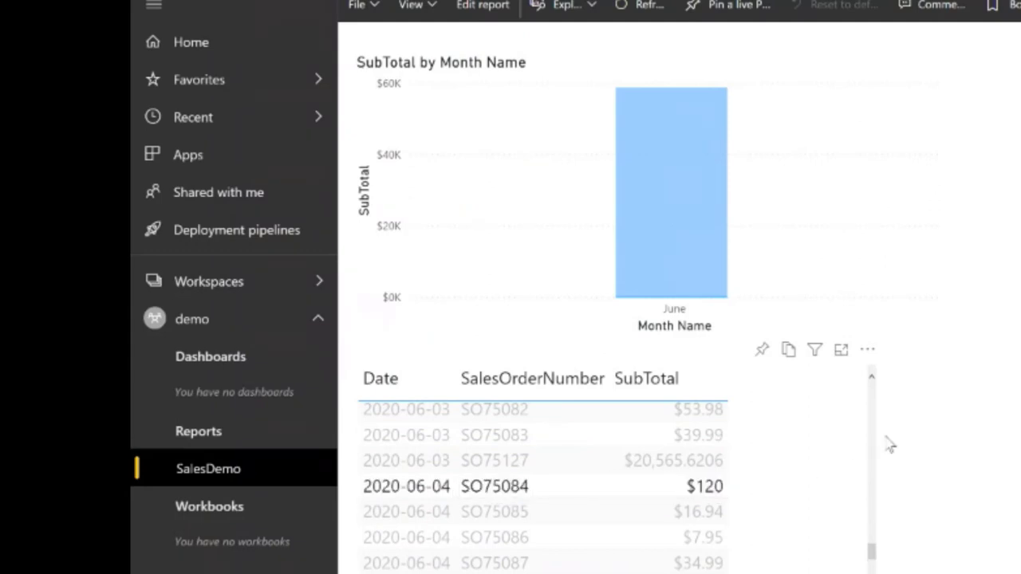
key("alt+Tab")
left_click_drag(877, 19, 810, 22)
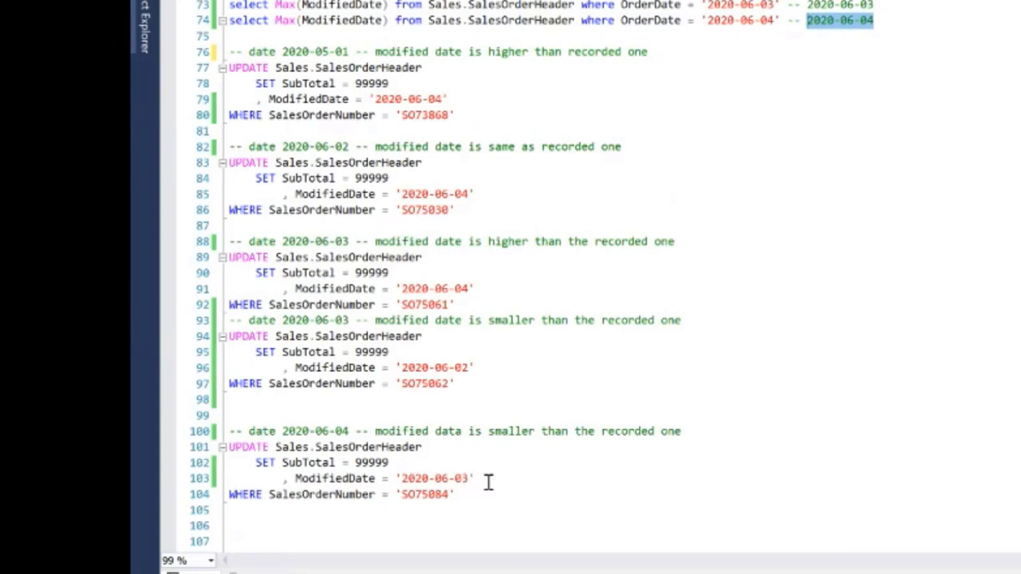
left_click_drag(483, 479, 400, 478)
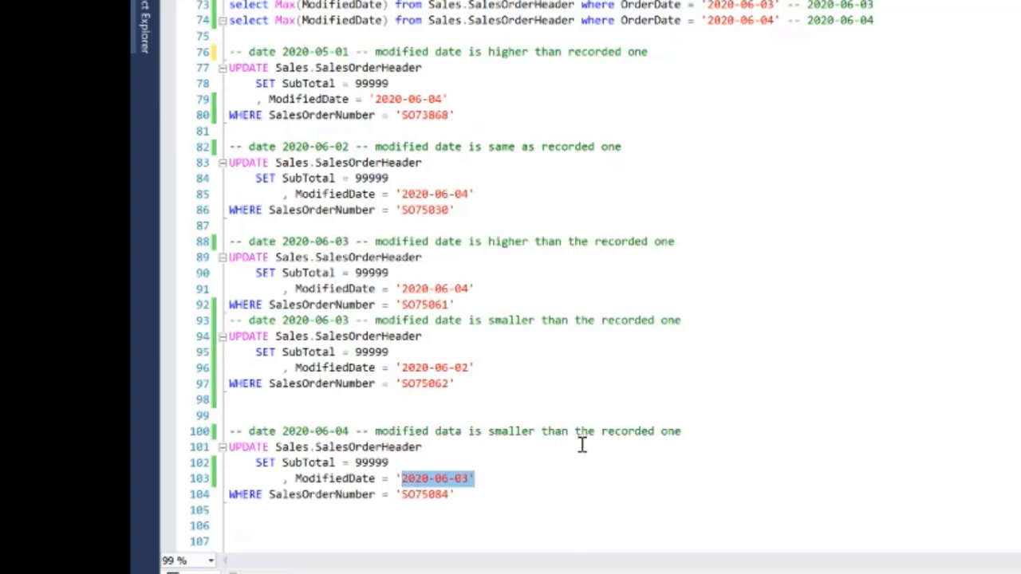
Execute all the prepared UPDATE statements from the 2020-05-01 comment through the 2020-06-04 statement.
left_click(500, 494)
scroll(357, 323, "up", 1)
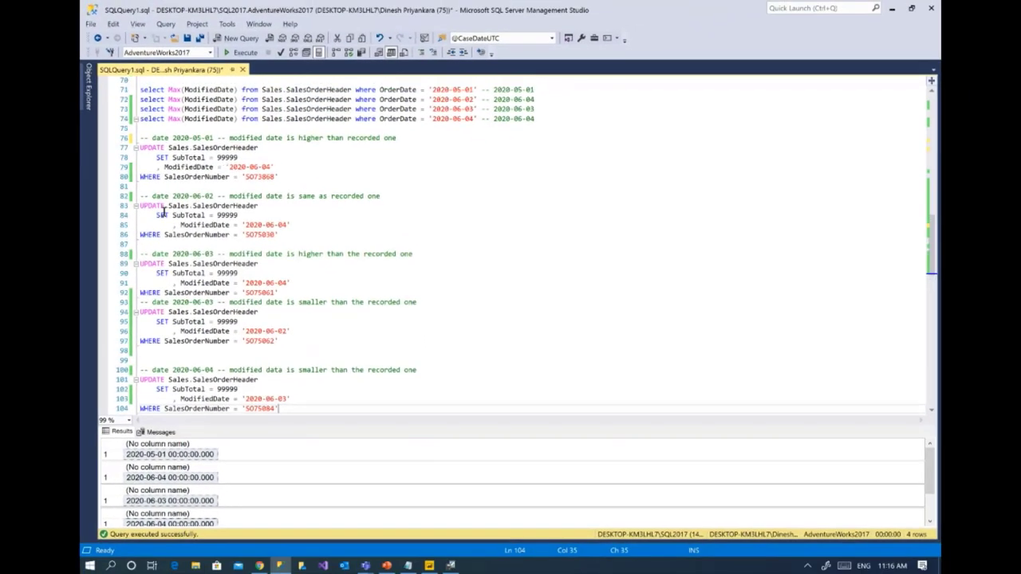
left_click(157, 127, "shift")
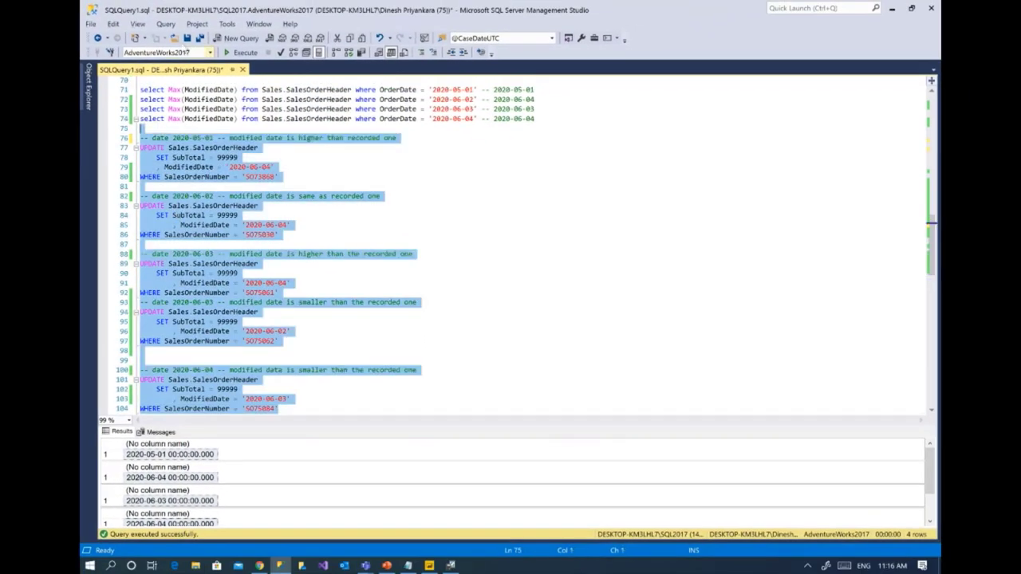
left_click(244, 53)
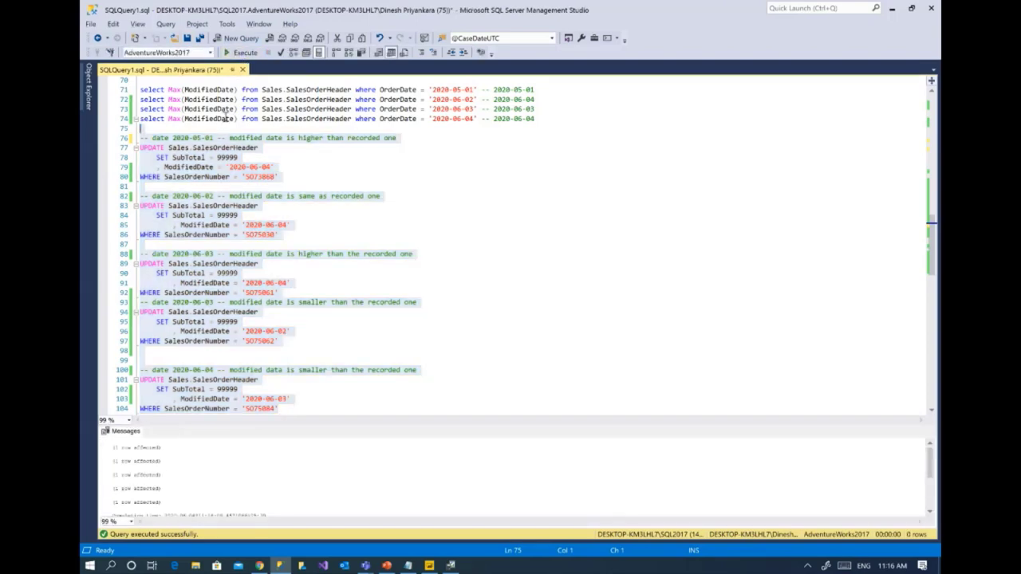
Switch to Power BI and start an on-demand refresh of the SalesDemo dataset.
key("alt+Tab")
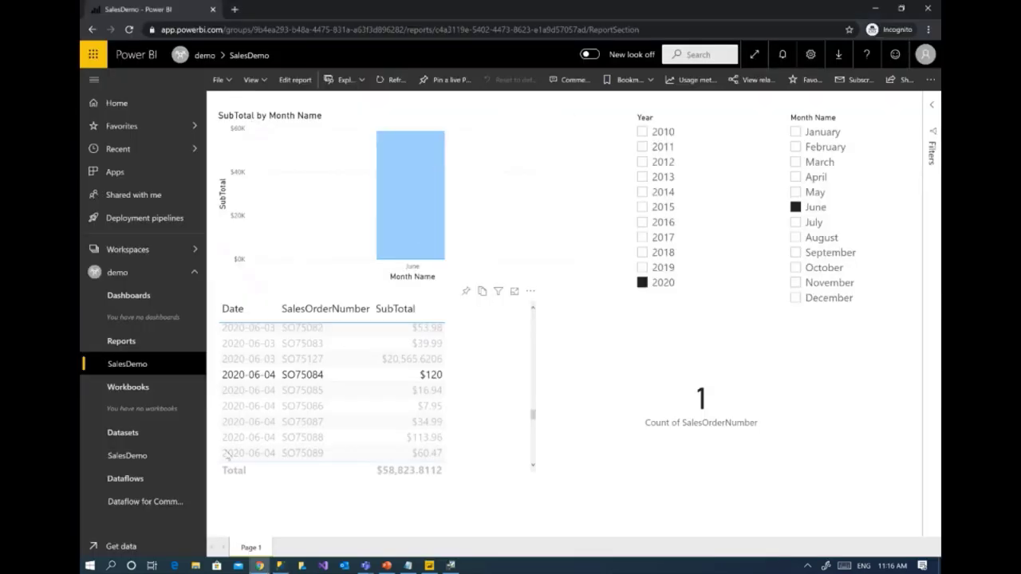
left_click(199, 456)
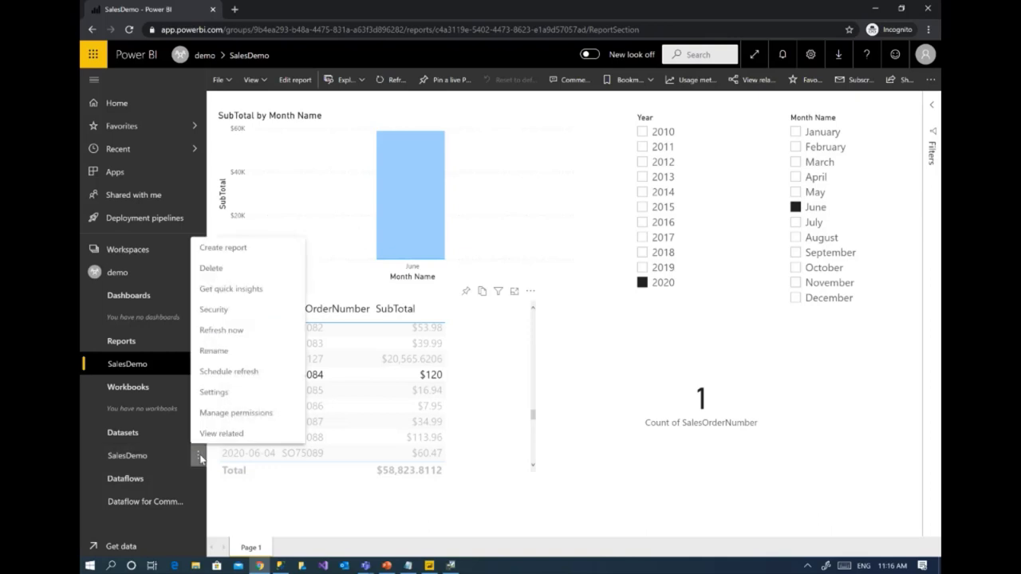
left_click(228, 328)
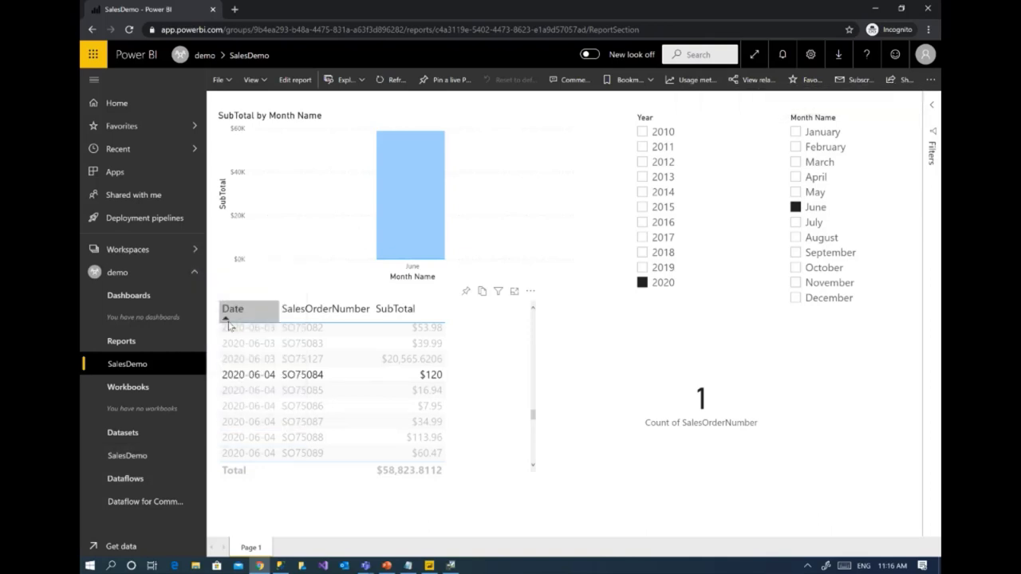
Check the SalesDemo dataset's refresh history in the Power BI dataset settings.
left_click(810, 55)
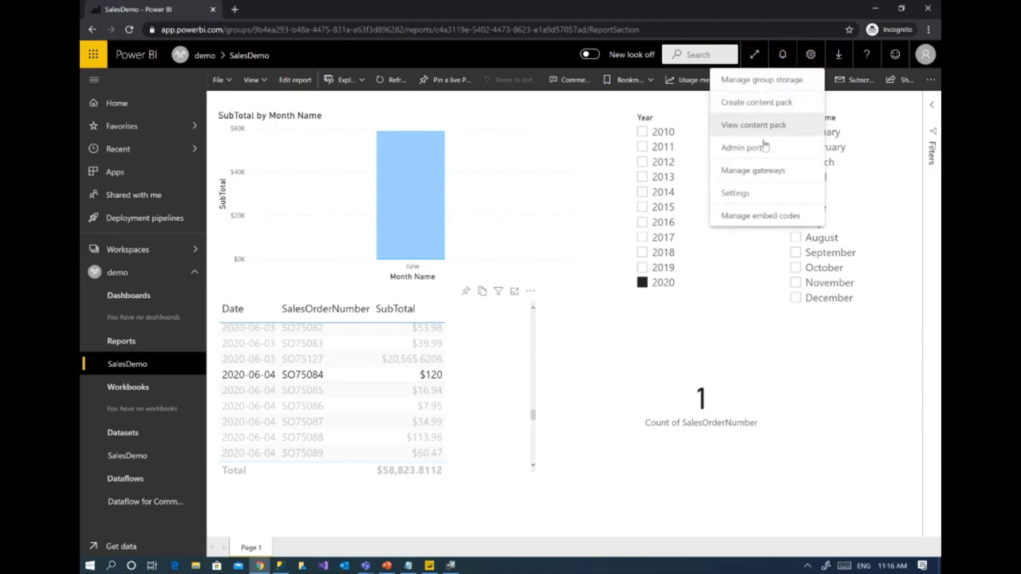
left_click(737, 193)
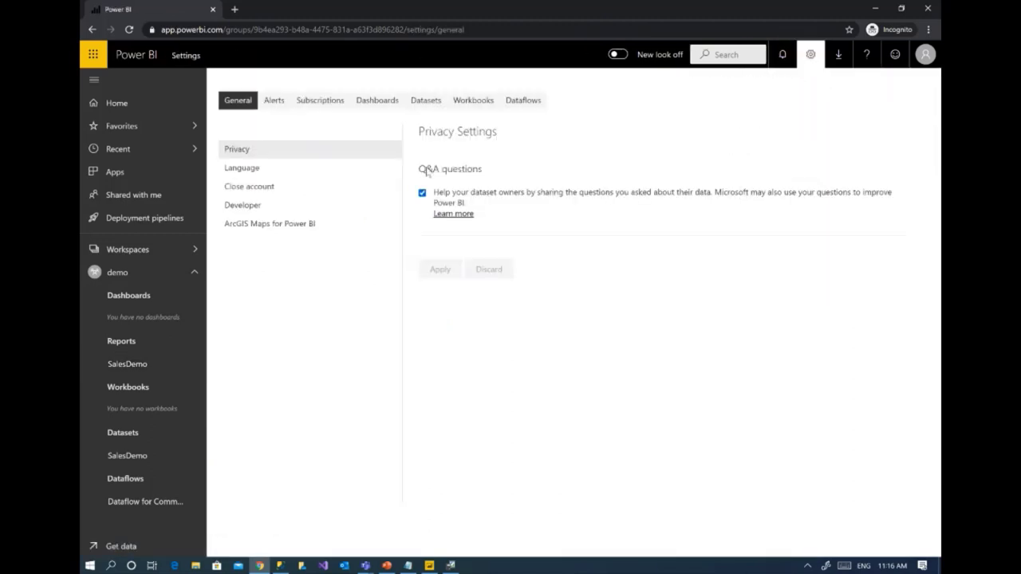
left_click(426, 100)
left_click(443, 186)
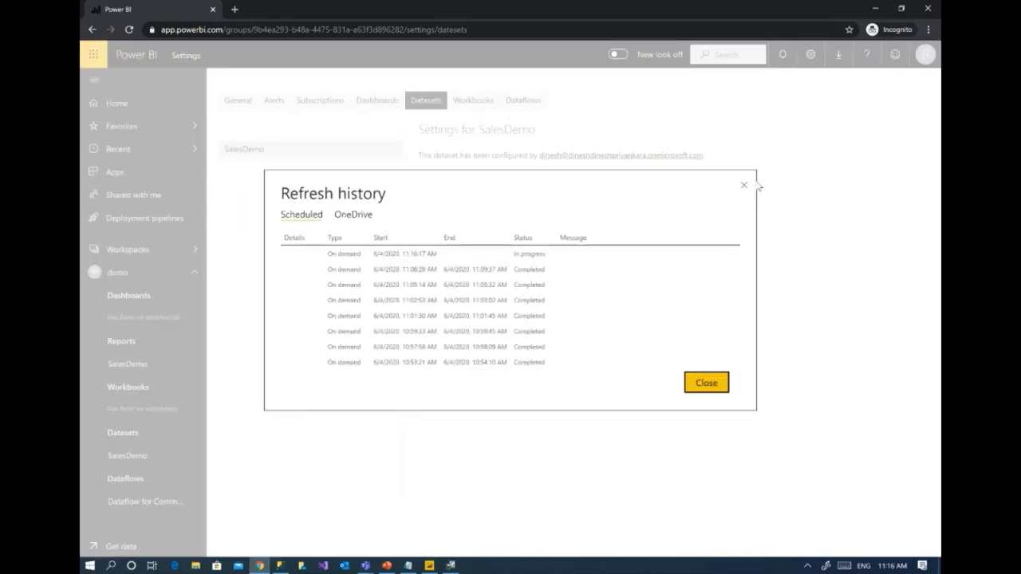
left_click(710, 382)
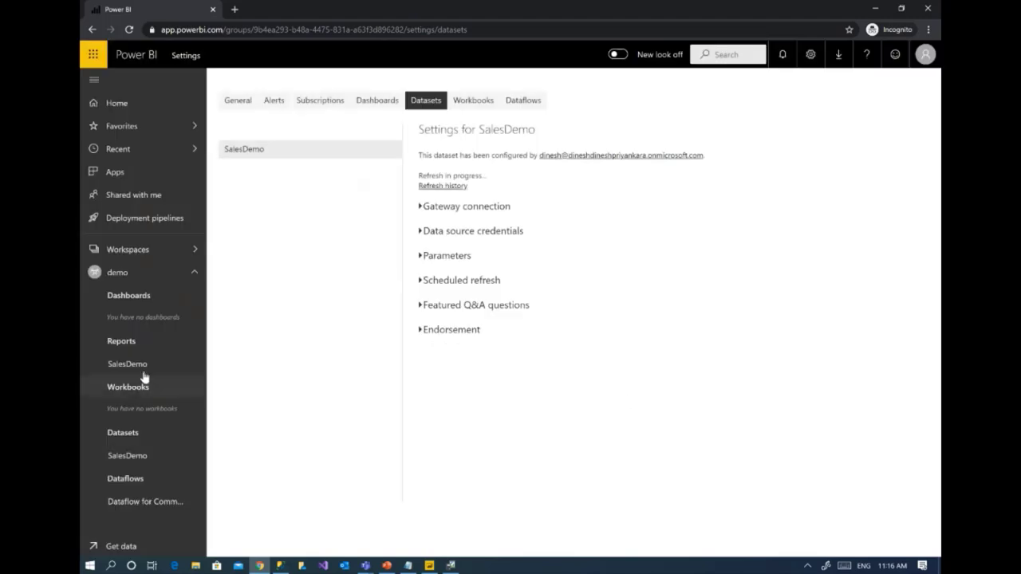
Reopen the SalesDemo report, filter it to May, and locate the order targeted by the 2020-05-01 UPDATE statement.
left_click(139, 364)
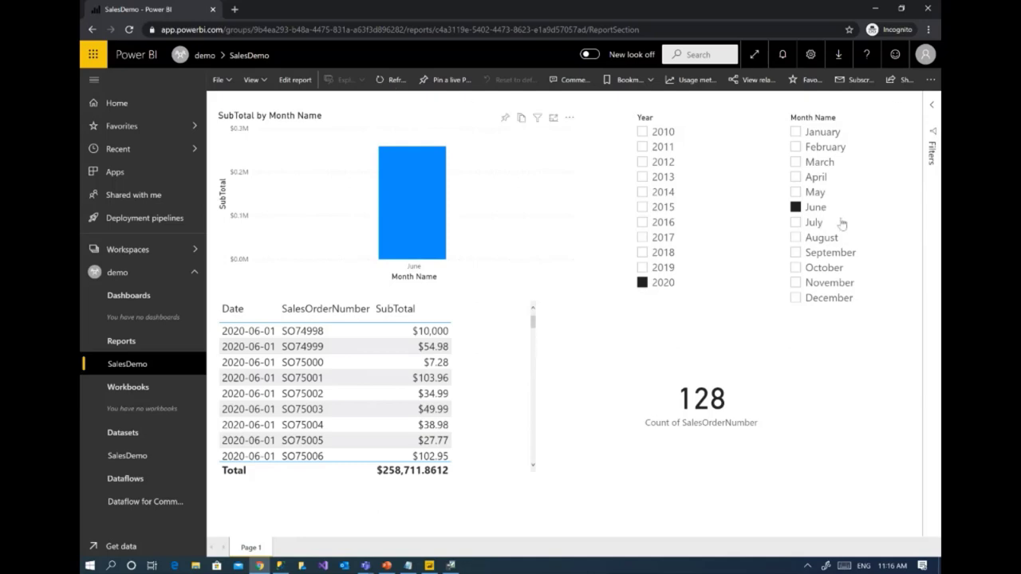
left_click(815, 193)
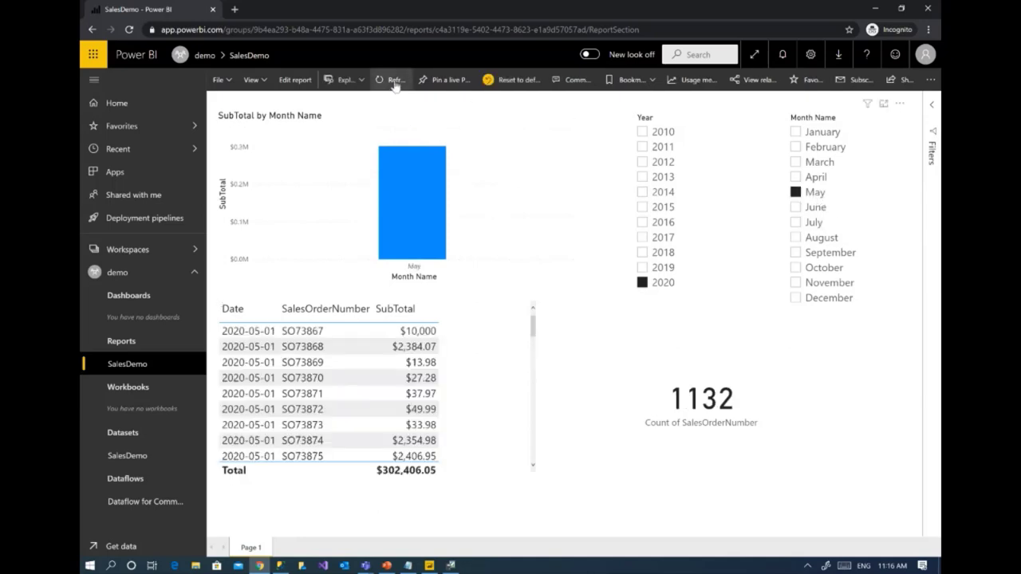
key("alt+Tab")
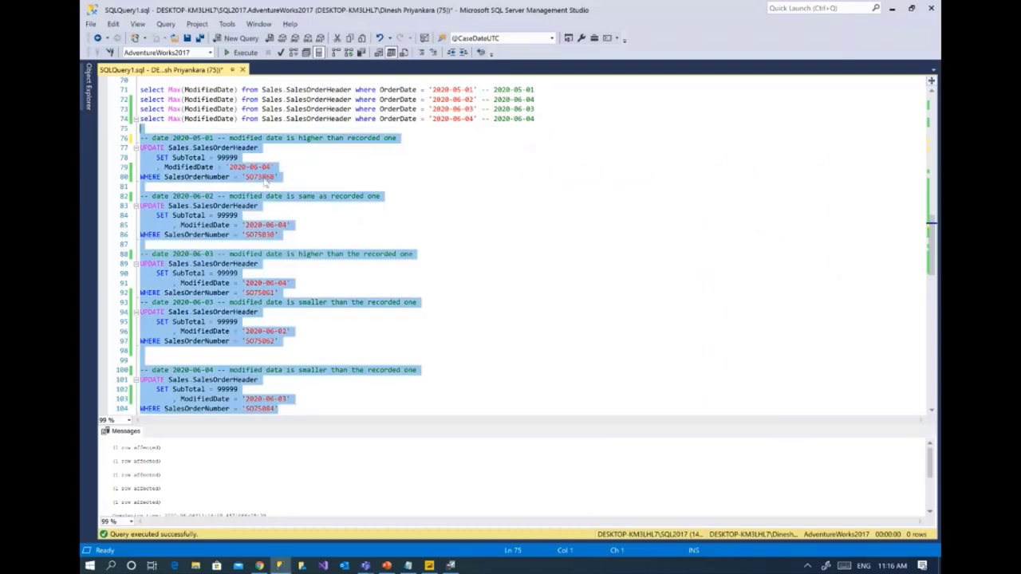
key("alt+Tab")
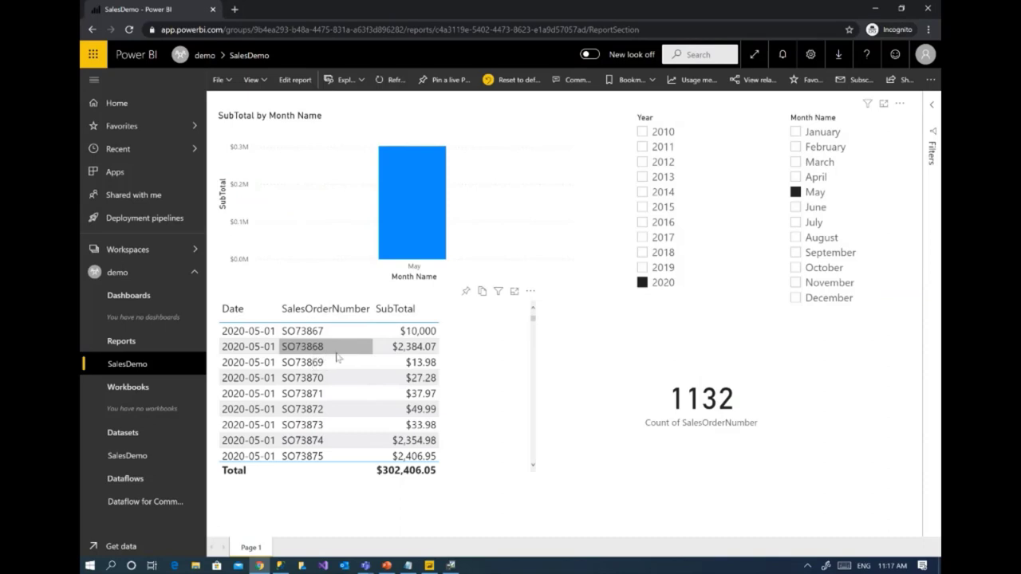
Compare the 2020-05-01 order's SubTotal in the report with the 99999 set by its UPDATE statement.
key("alt+Tab")
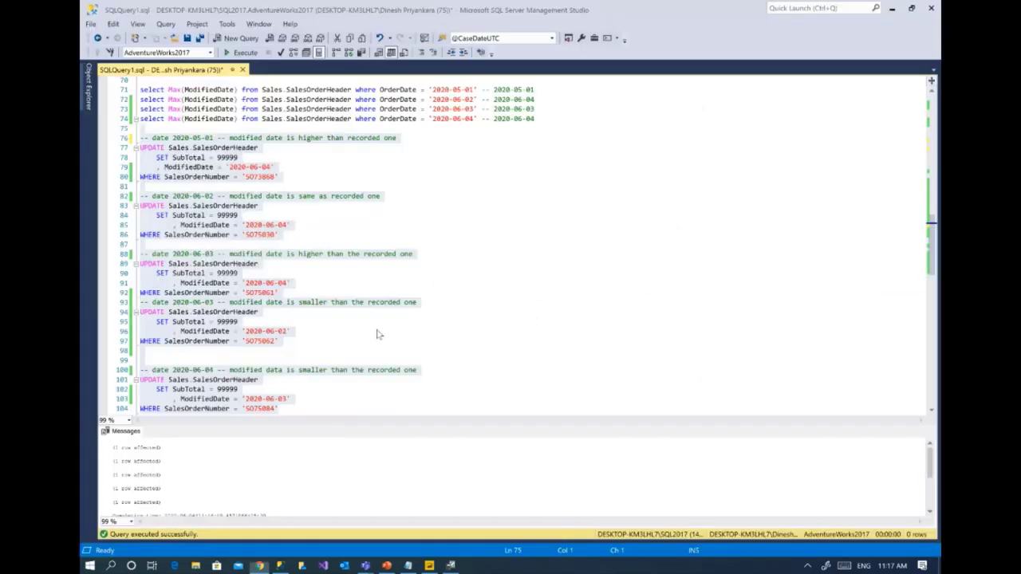
double_click(228, 158)
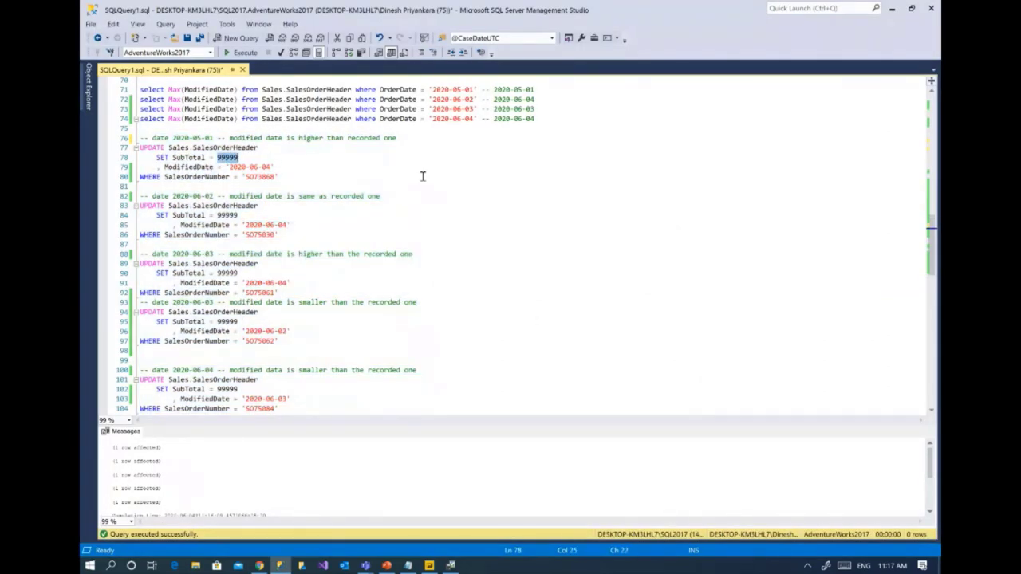
key("alt+Tab")
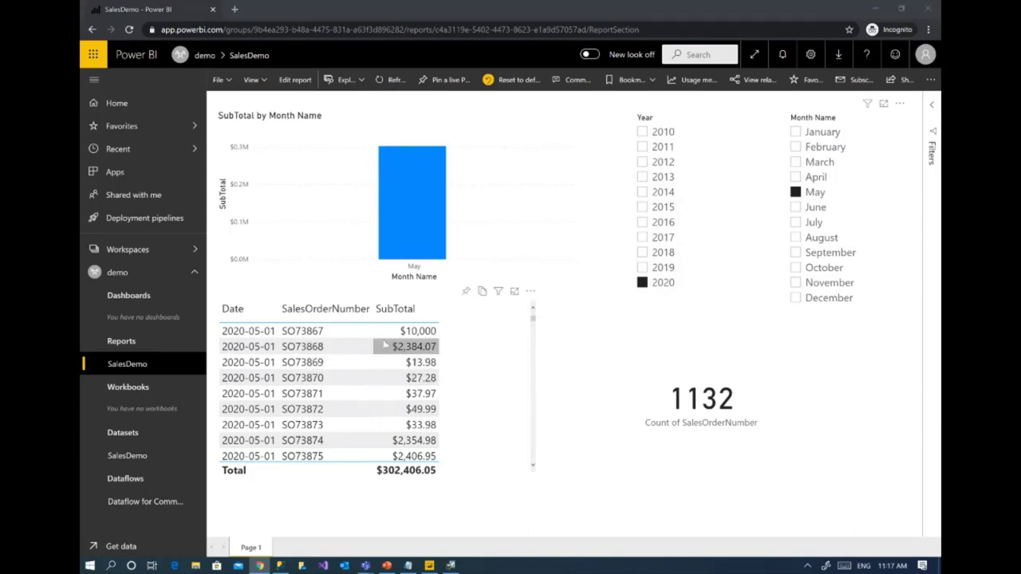
key("alt+Tab")
key("alt+Tab")
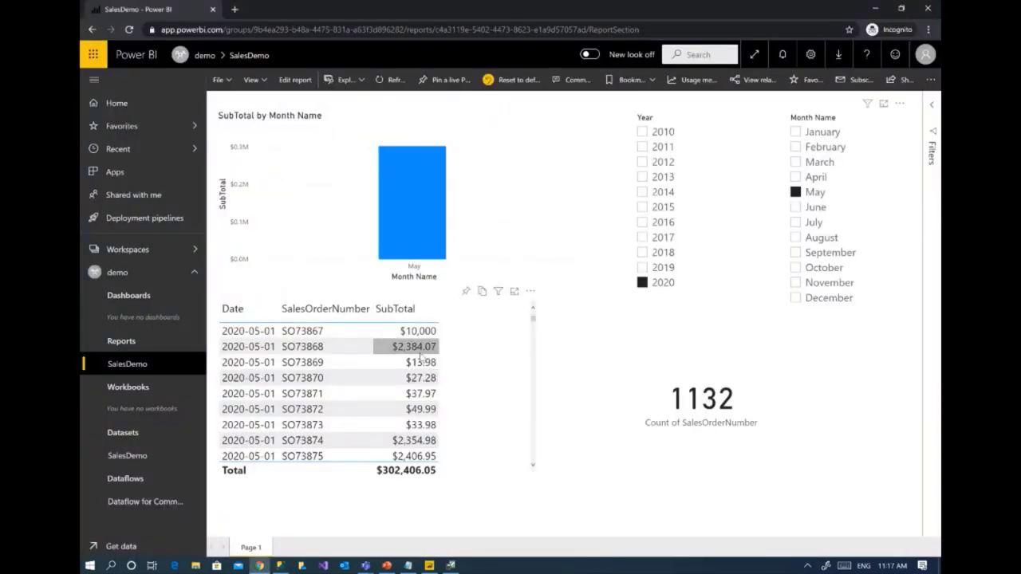
Back in the query editor, review the 2020-05-01 UPDATE statement and its order against the OrderDate in the maximum-date query.
key("alt+Tab")
left_click_drag(280, 176, 140, 149)
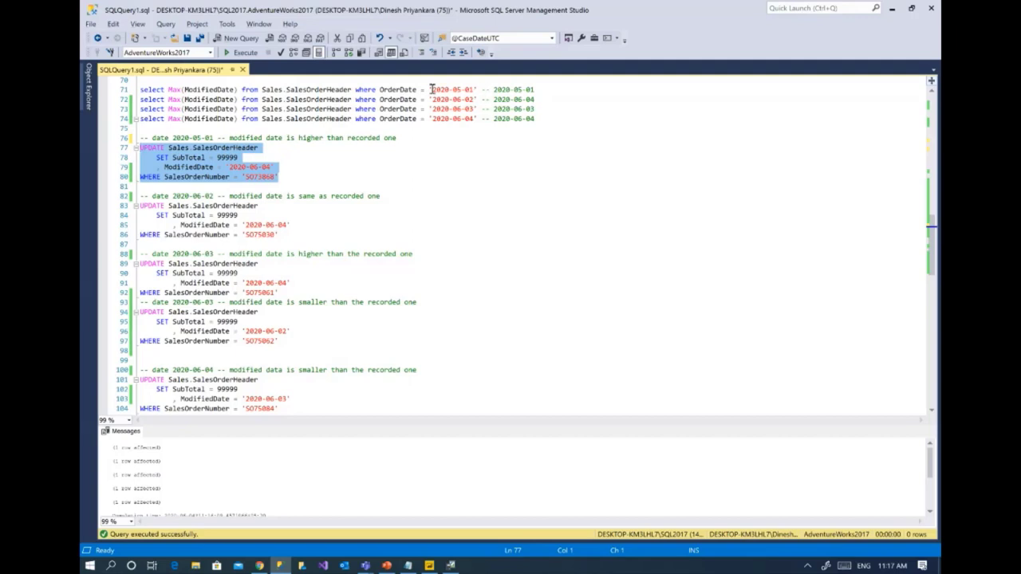
double_click(260, 176)
left_click_drag(481, 89, 428, 89)
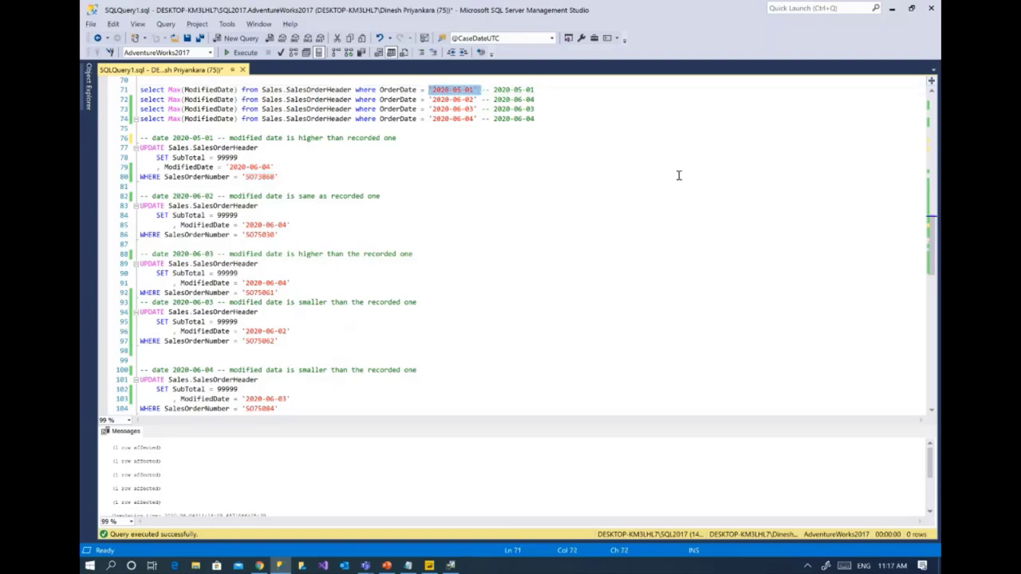
left_click_drag(289, 177, 139, 149)
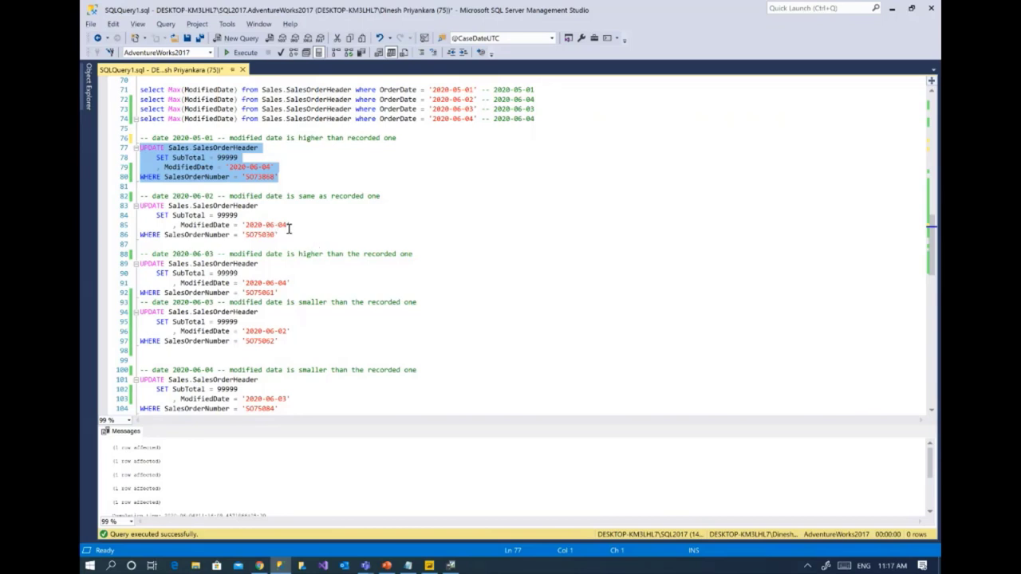
Filter the Power BI report to June and bring up the 2020-06-02 orders in the sales table.
key("alt+Tab")
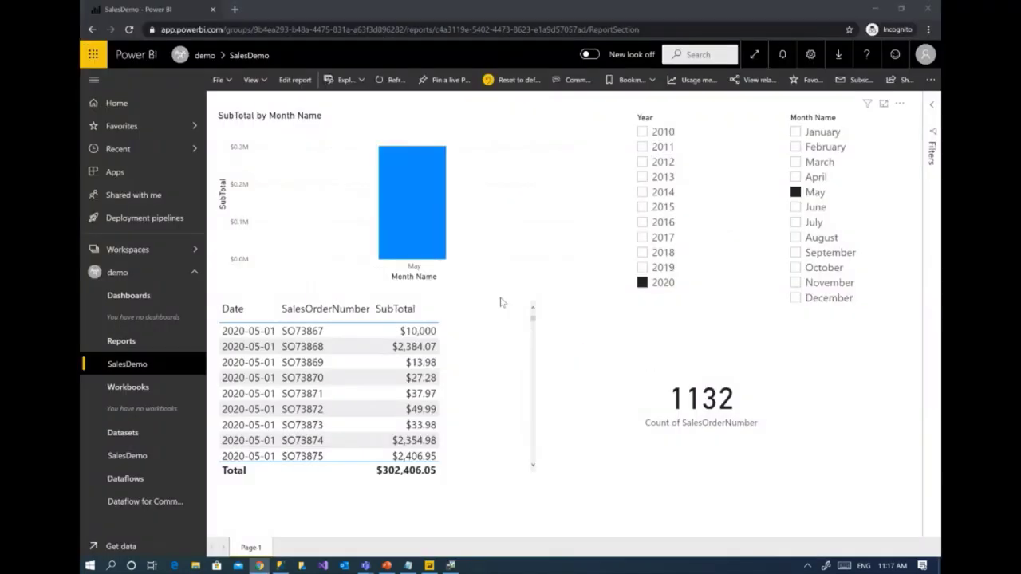
left_click(805, 206)
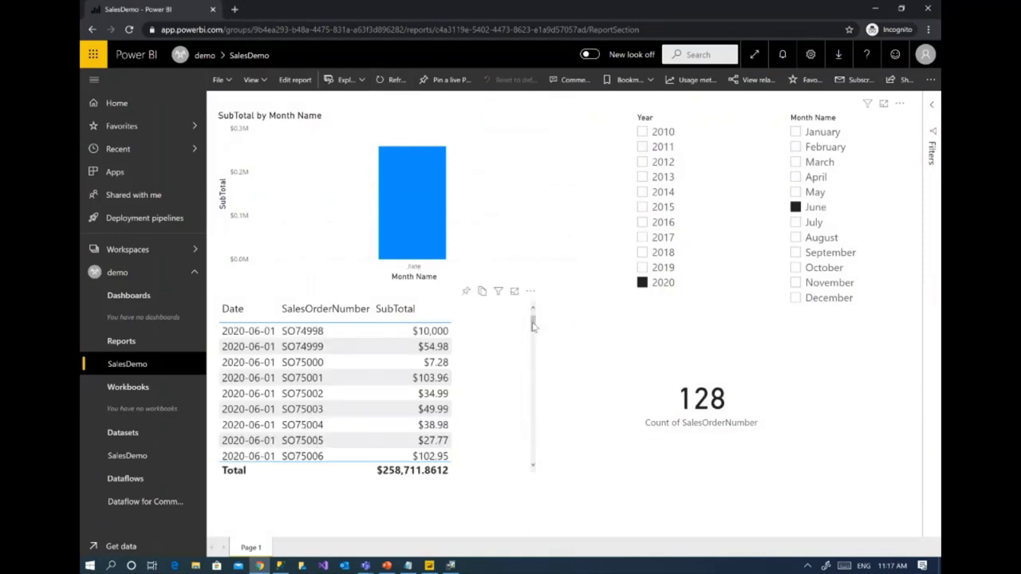
left_click_drag(534, 326, 544, 363)
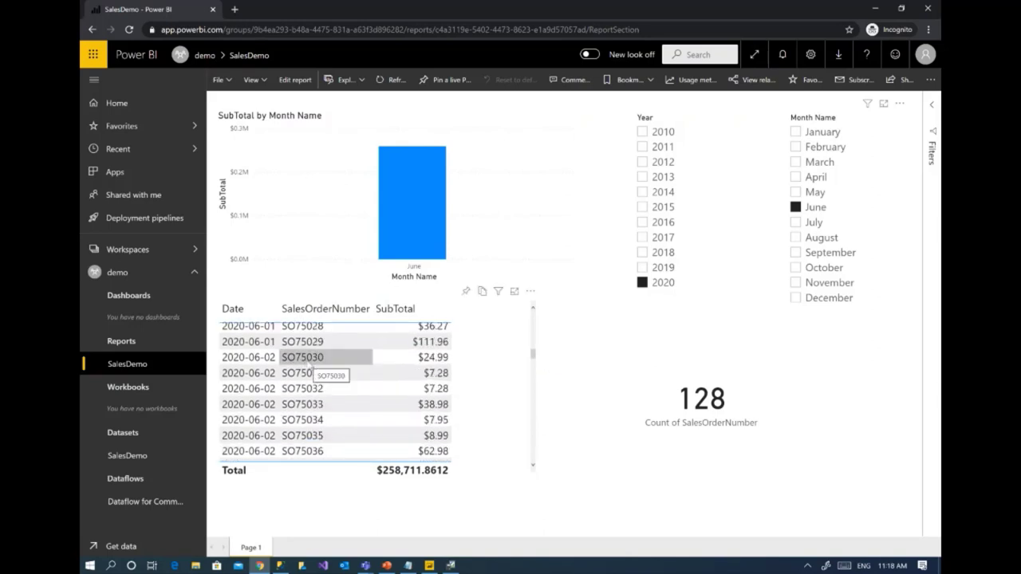
Match the 2020-06-02 UPDATE statement's order to its report row, check its SubTotal, and review the statement's ModifiedDate comment.
key("alt+Tab")
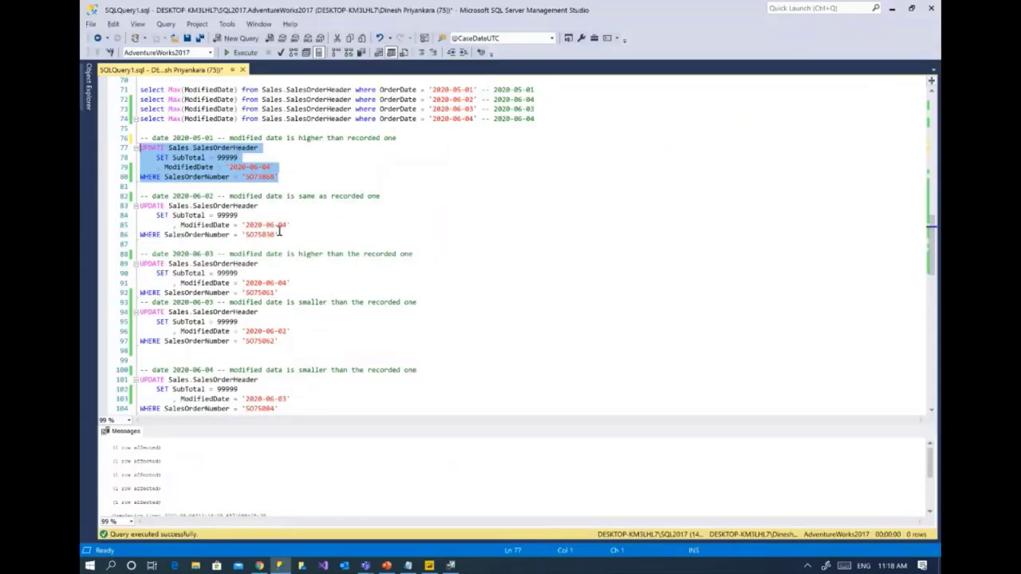
double_click(265, 236)
key("alt+Tab")
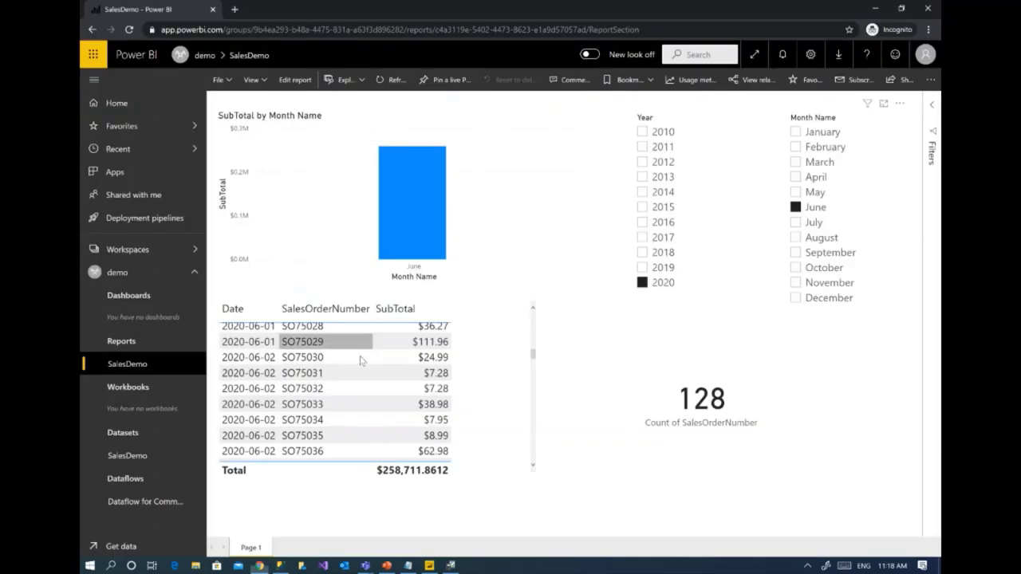
left_click(407, 359)
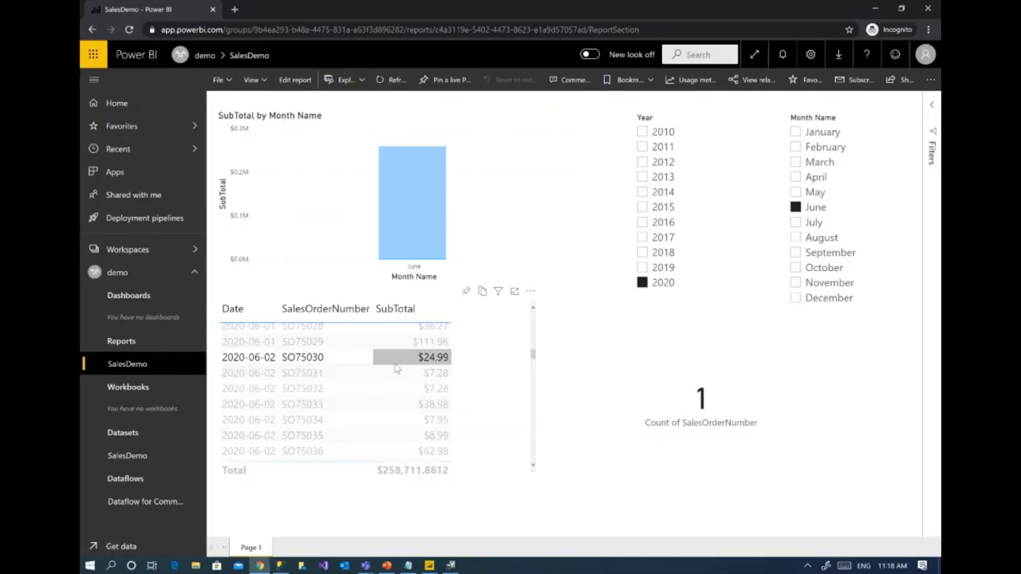
key("alt+Tab")
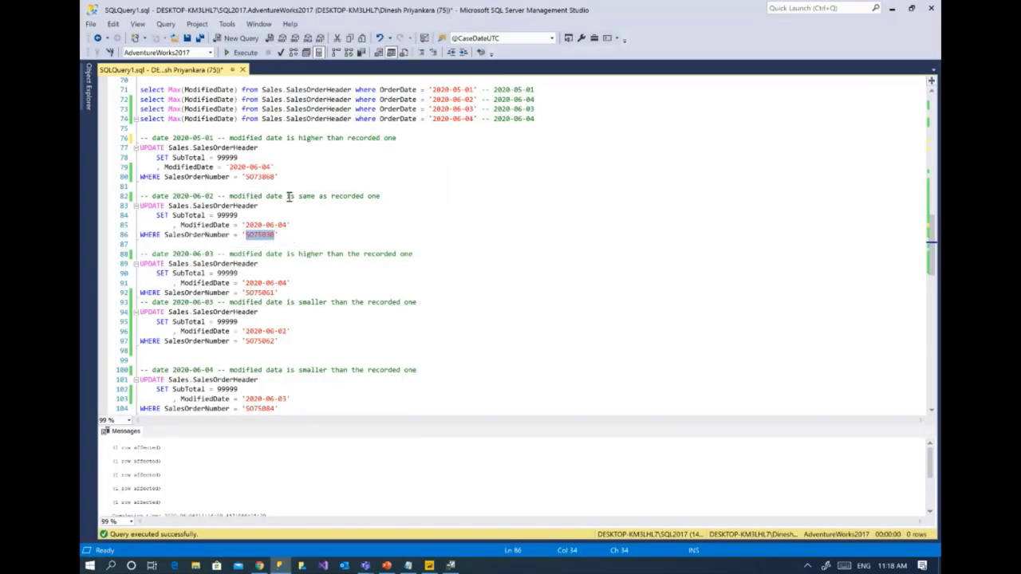
left_click_drag(380, 196, 228, 195)
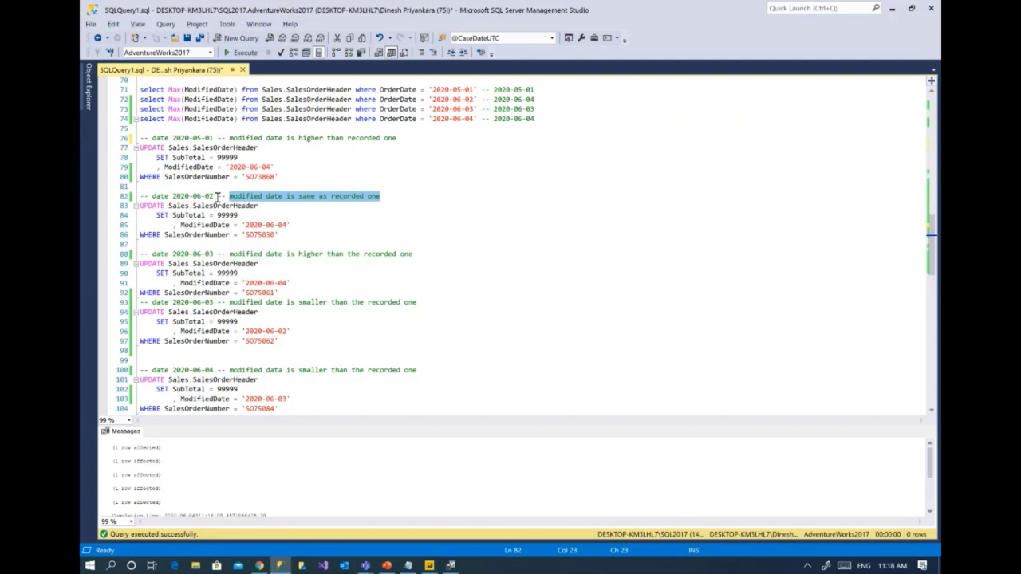
Compare the 2020-06-02 UPDATE statement with the recorded maximum ModifiedDate for that OrderDate, and recheck its order's SubTotal in the report.
left_click_drag(216, 196, 197, 197)
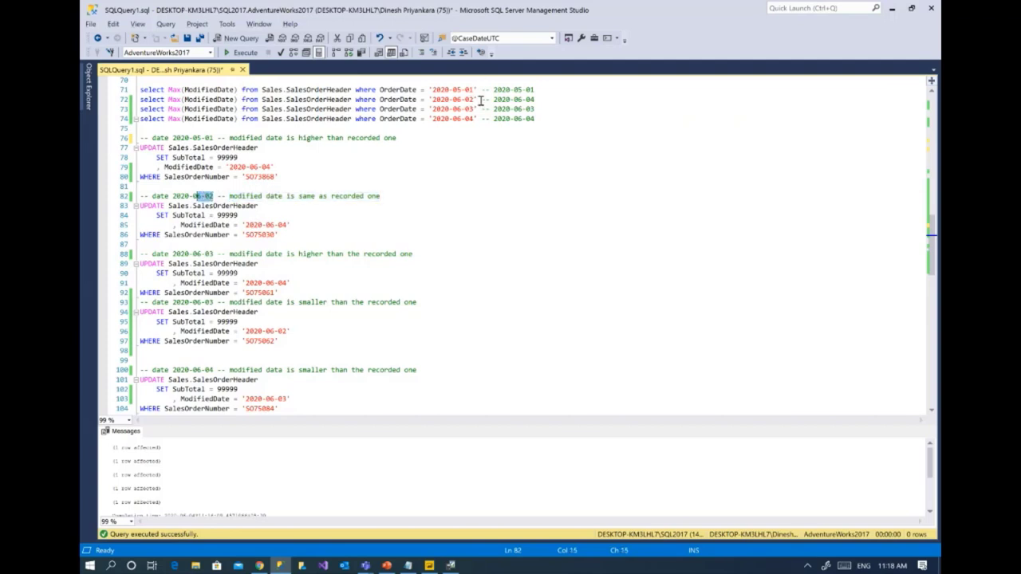
left_click_drag(480, 99, 436, 100)
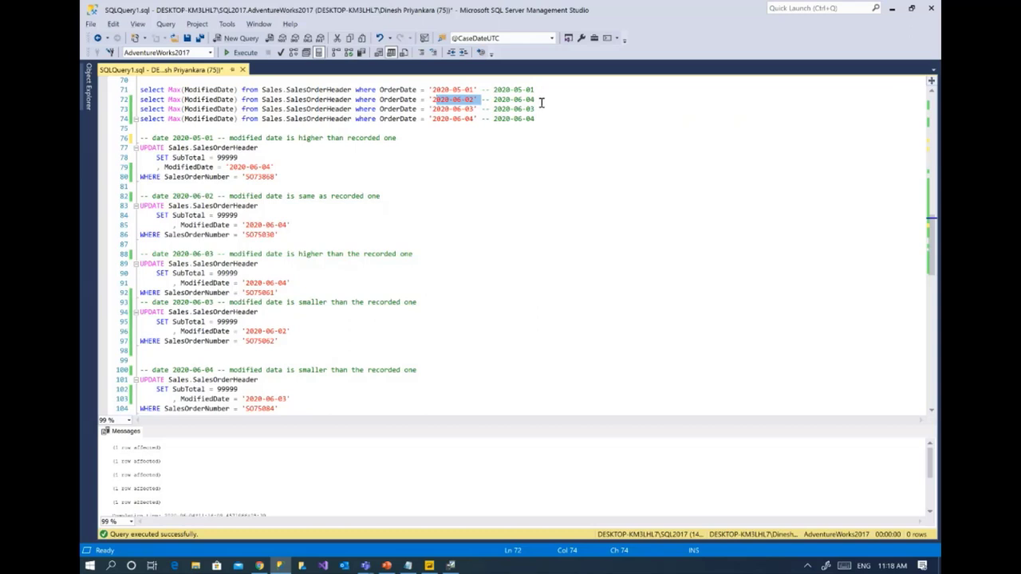
left_click_drag(536, 100, 495, 100)
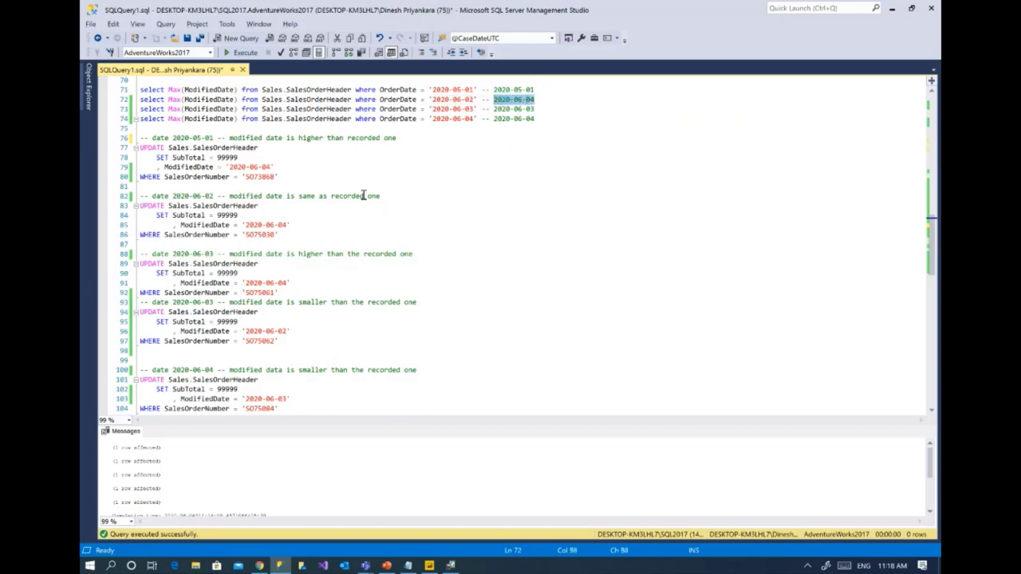
left_click_drag(278, 234, 137, 207)
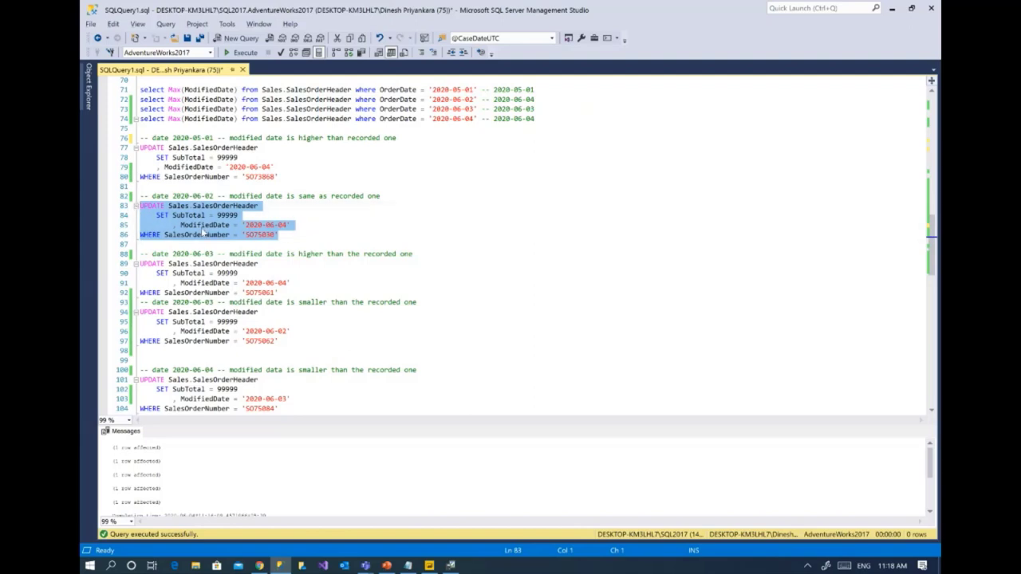
key("alt+Tab")
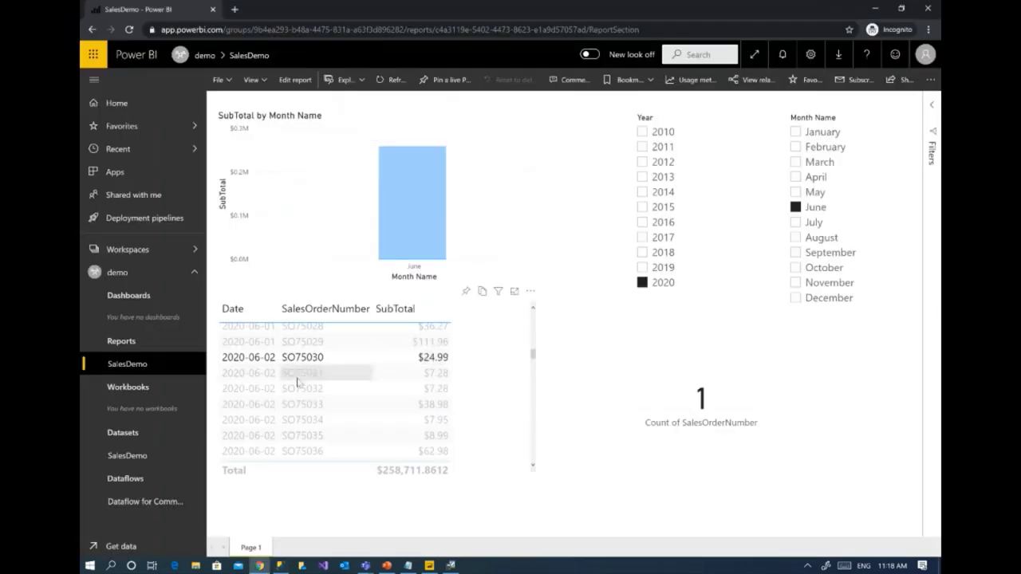
key("alt+Tab")
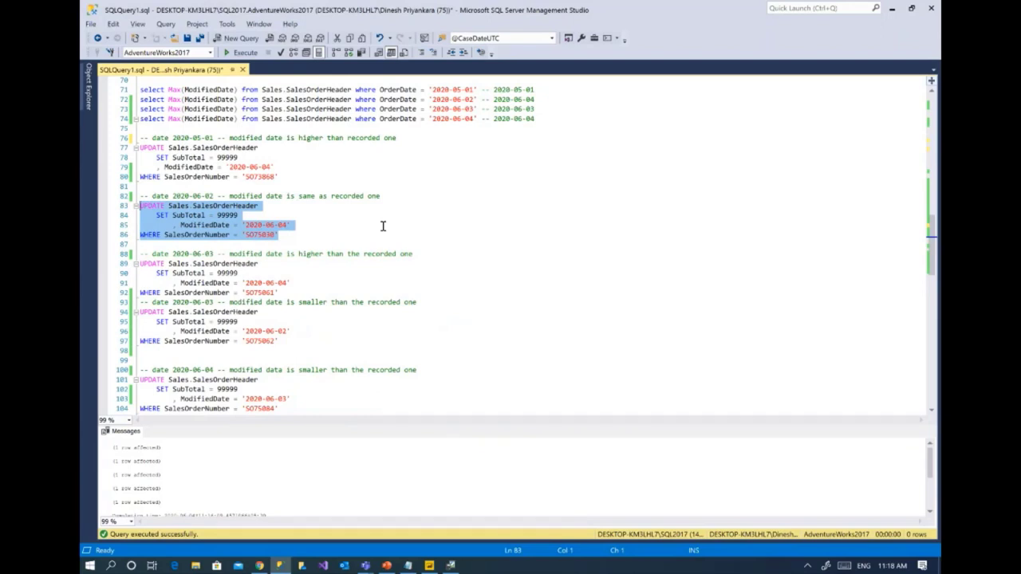
Bring up the 2020-06-03 orders in the report's sales table and select the SubTotal of the first updated order.
left_click(214, 254)
key("alt+Tab")
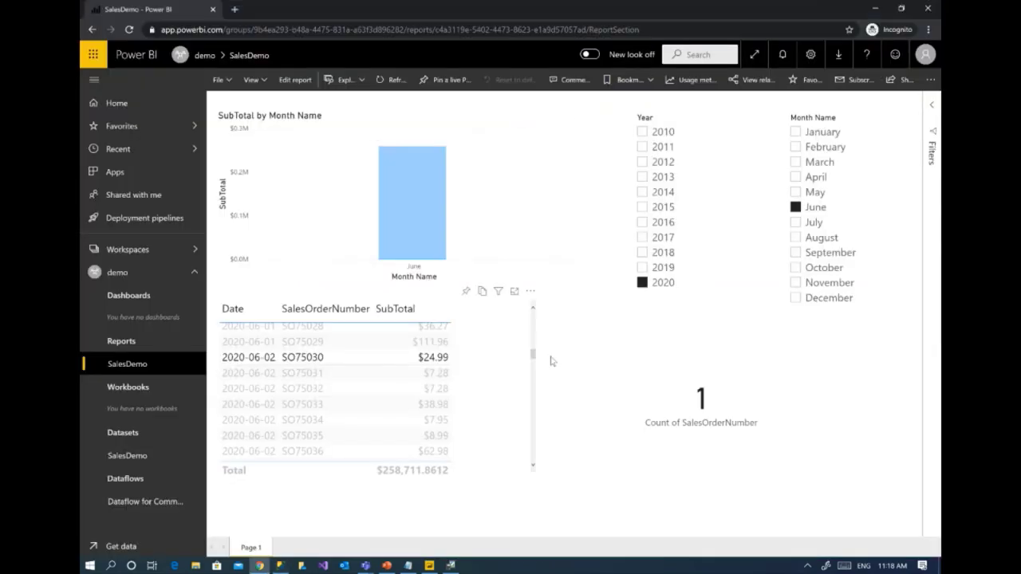
left_click_drag(533, 355, 539, 391)
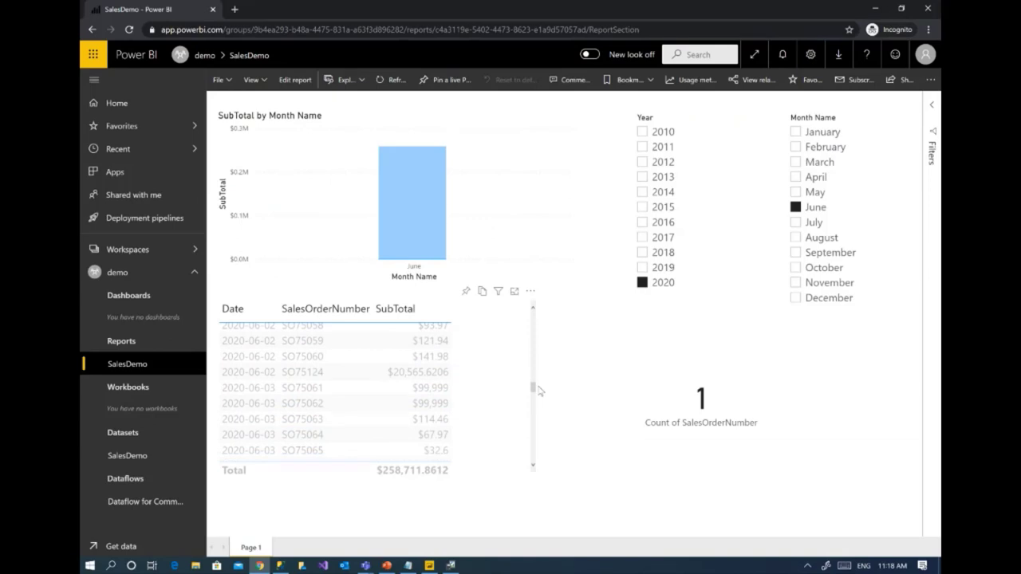
left_click(422, 392)
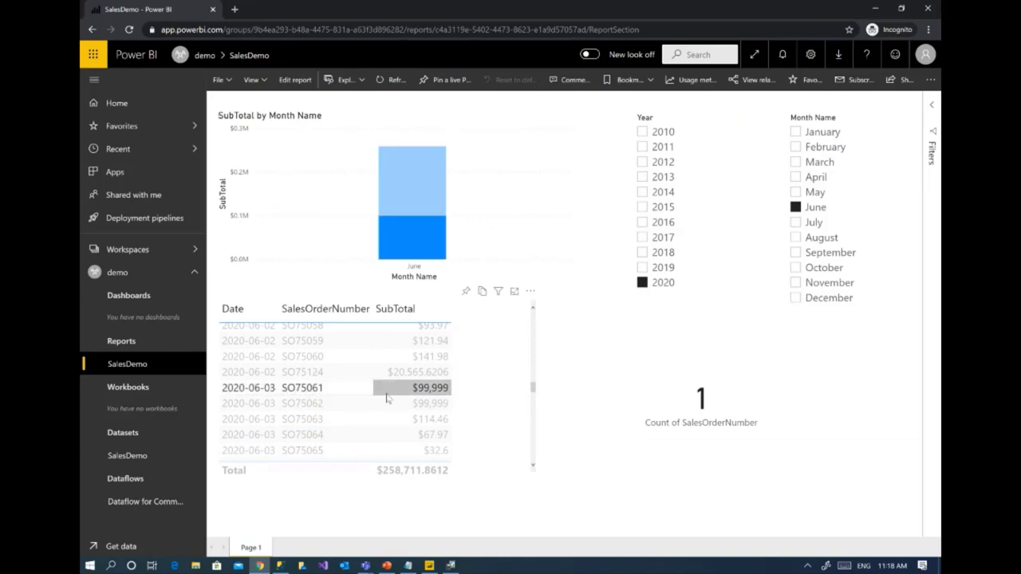
Compare the first 2020-06-03 UPDATE's ModifiedDate of 2020-06-04 with the recorded maximum for that OrderDate, and recheck its report row.
key("alt+Tab")
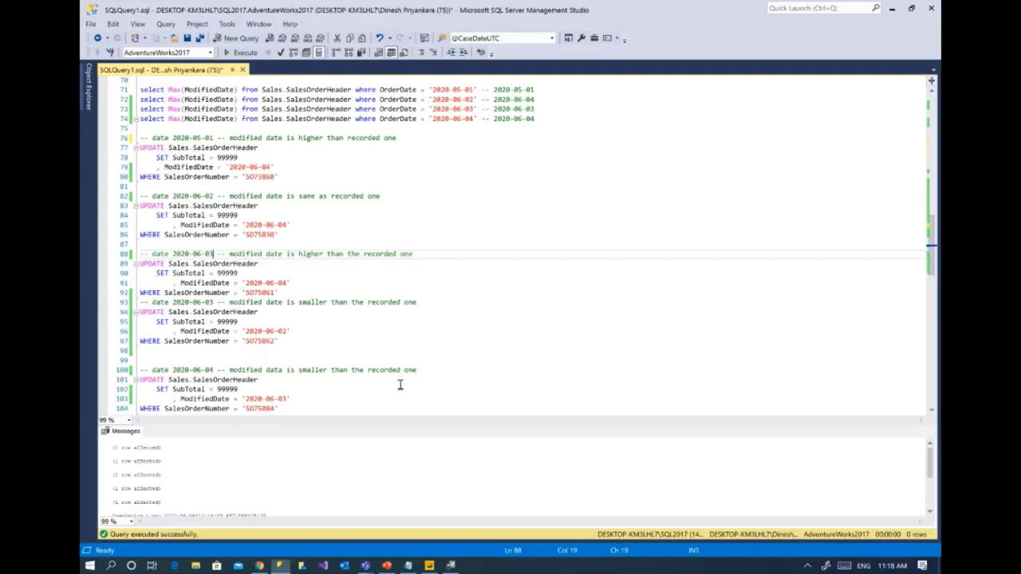
left_click(294, 295)
left_click_drag(294, 294, 140, 254)
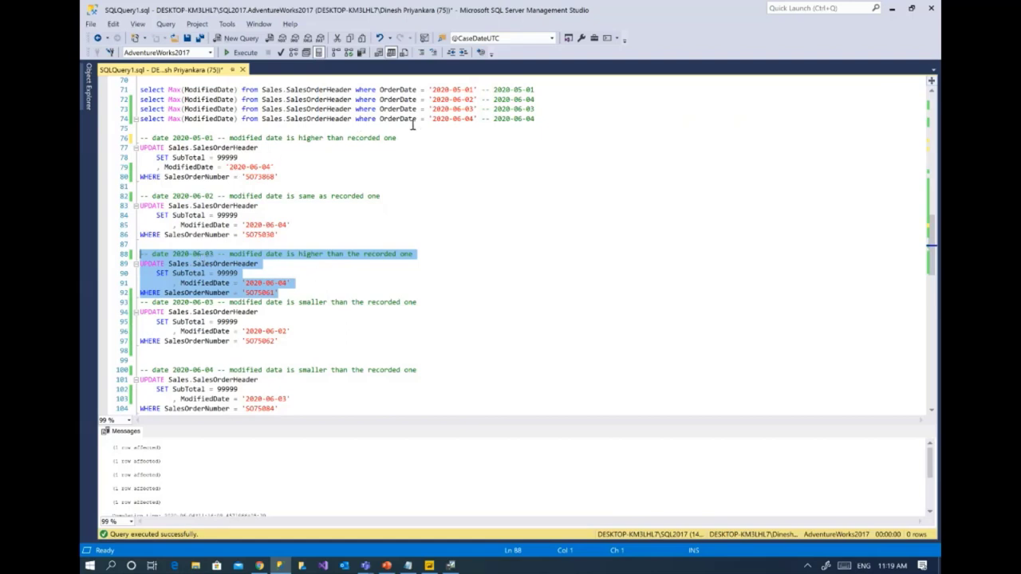
left_click_drag(540, 108, 493, 109)
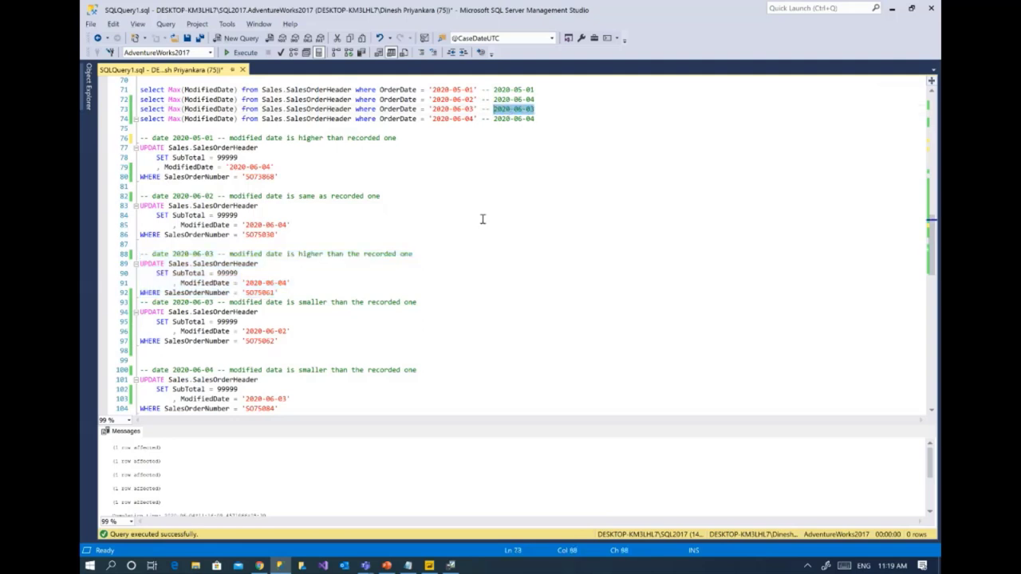
left_click_drag(298, 284, 242, 283)
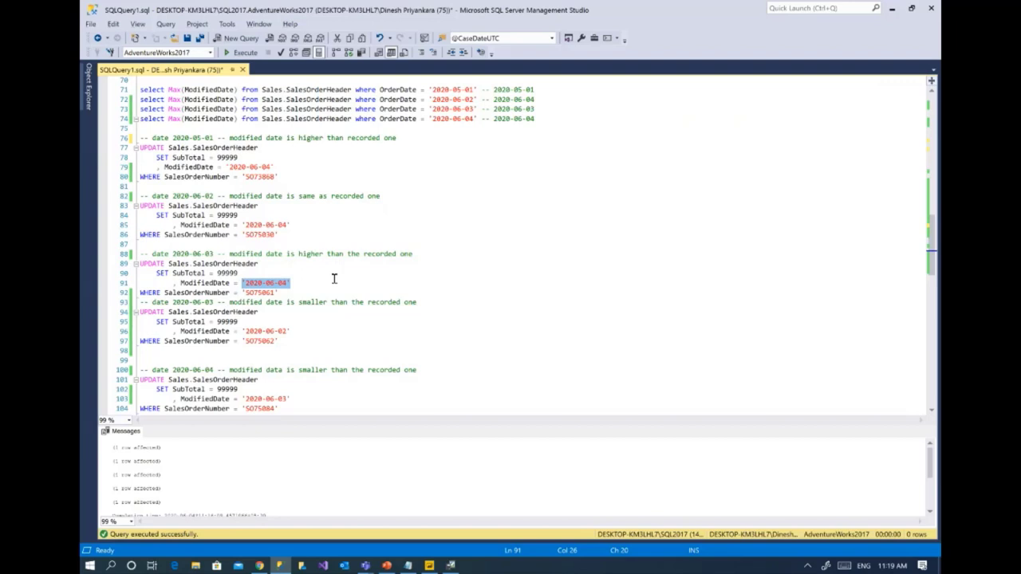
left_click_drag(284, 293, 134, 265)
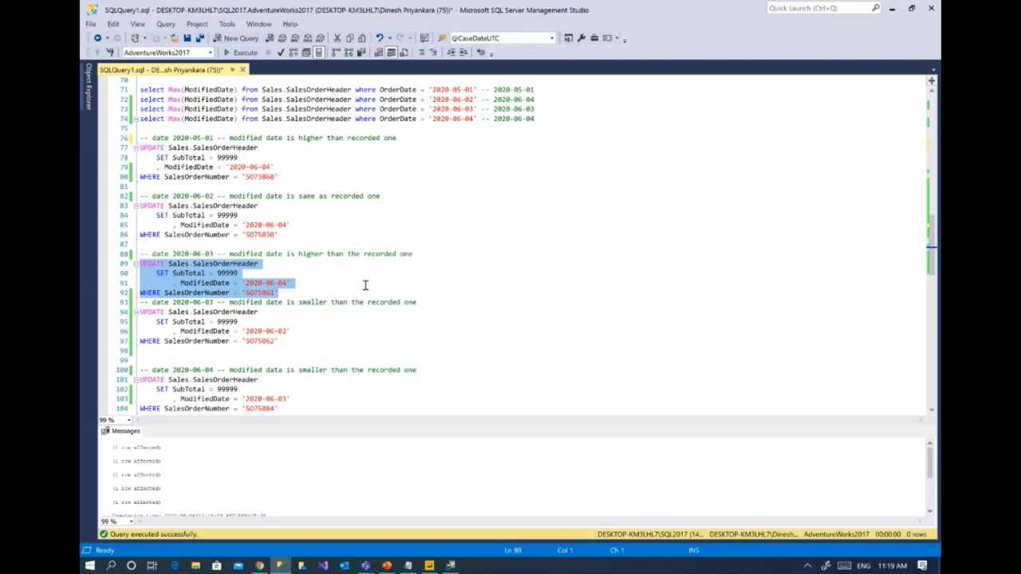
key("alt+Tab")
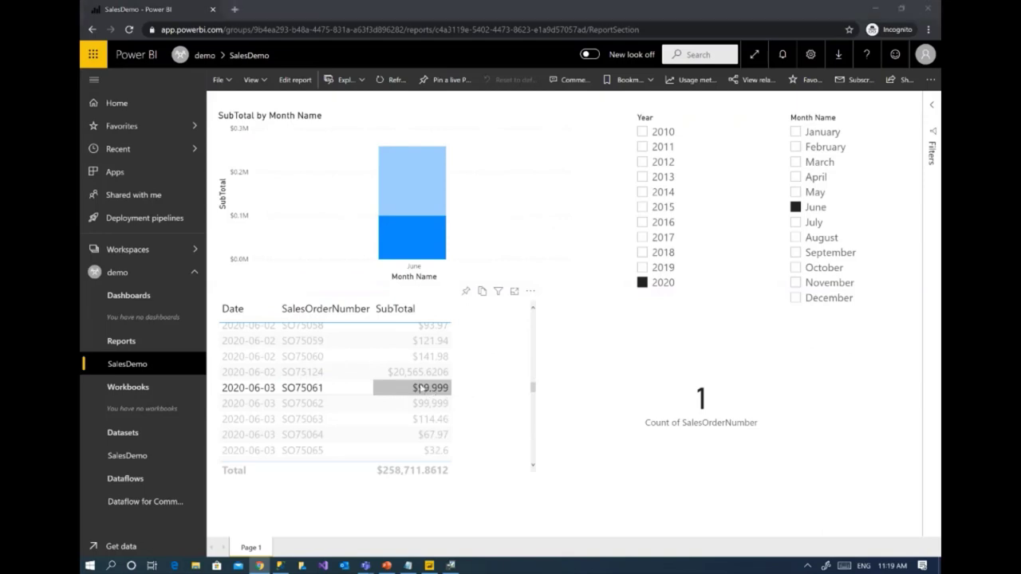
Identify the order in the second 2020-06-03 UPDATE statement and select its SubTotal in the report's sales table.
key("alt+Tab")
left_click(266, 342)
double_click(266, 341)
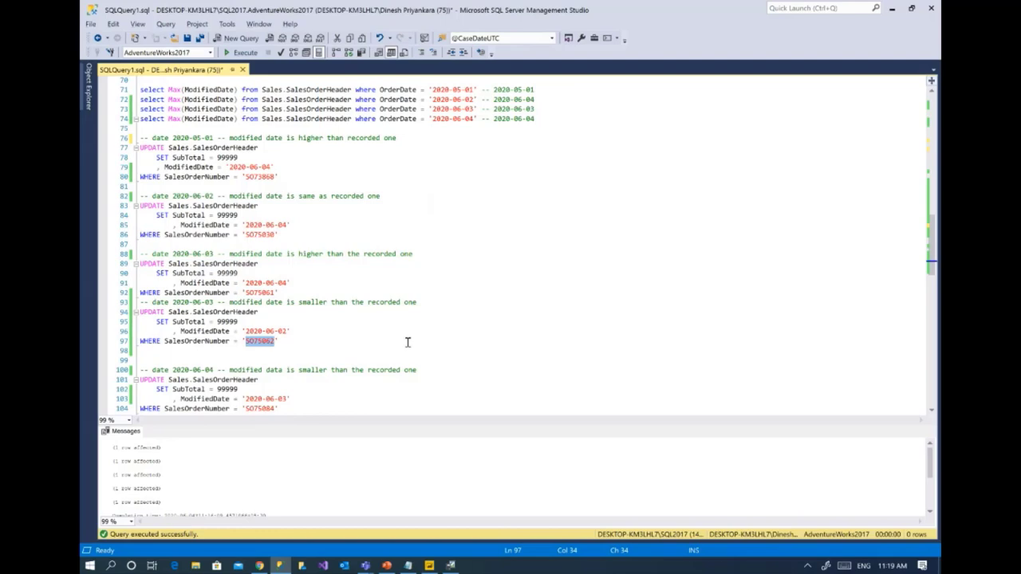
key("alt+Tab")
left_click(414, 407)
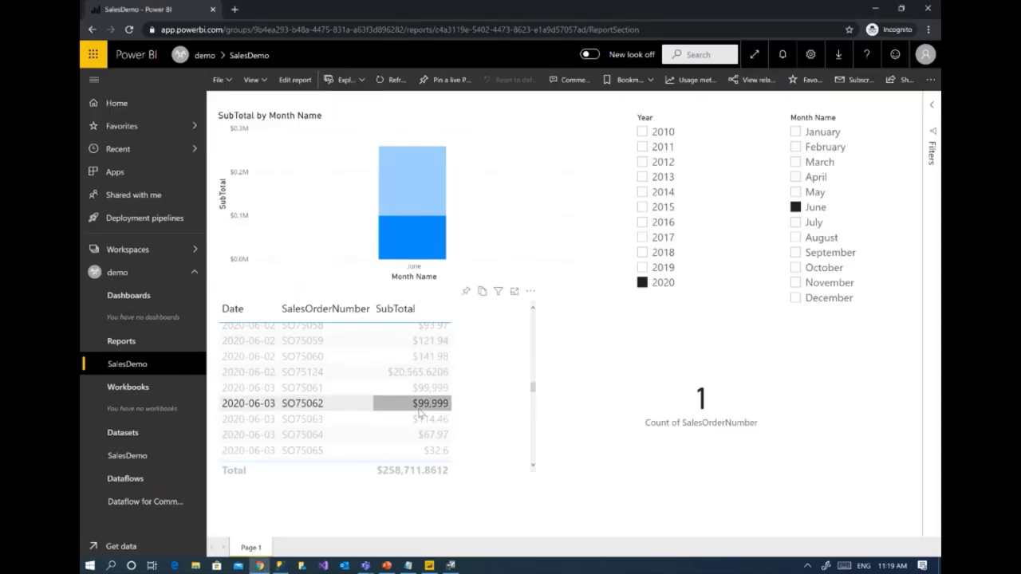
In the query editor, compare the second 2020-06-03 UPDATE's ModifiedDate of 2020-06-02 with the recorded maximum for that OrderDate.
key("alt+Tab")
left_click_drag(291, 331, 241, 331)
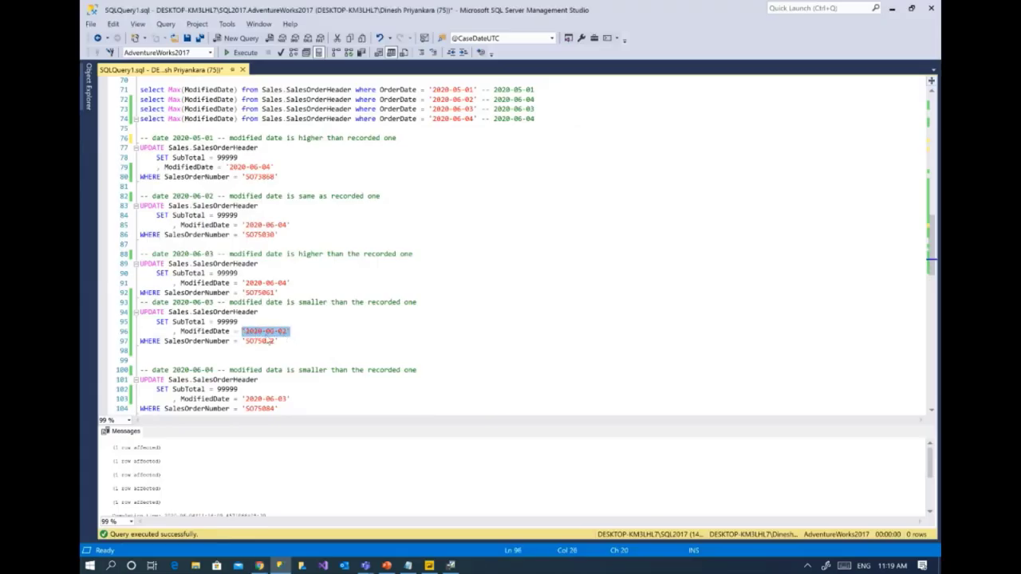
left_click(544, 111)
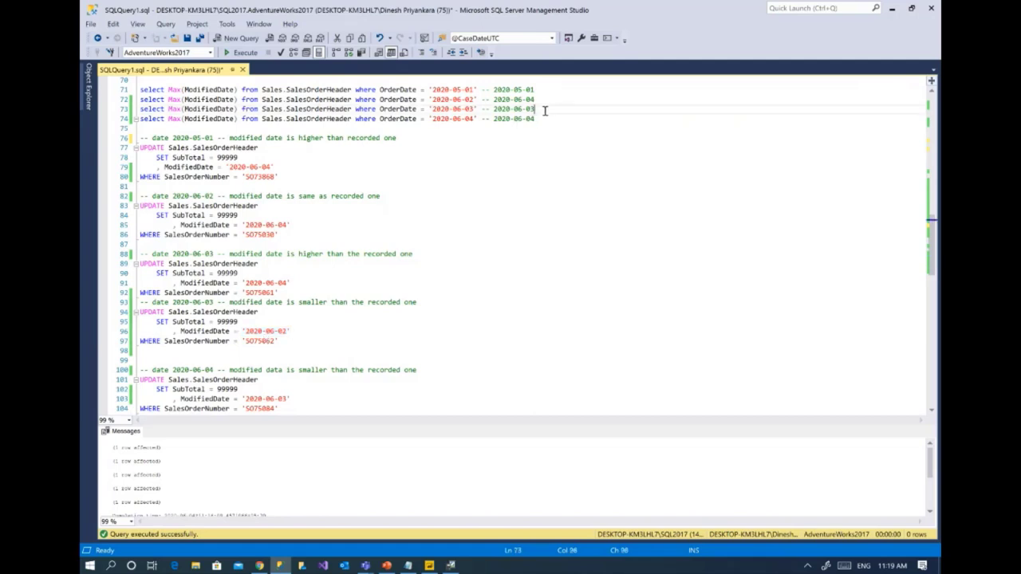
key("shift+Left")
key("shift+Left")
key("shift+Left")
key("shift+Left")
key("shift+Left")
key("shift+Left")
key("shift+Left")
key("shift+Left")
key("shift+Left")
key("shift+Left")
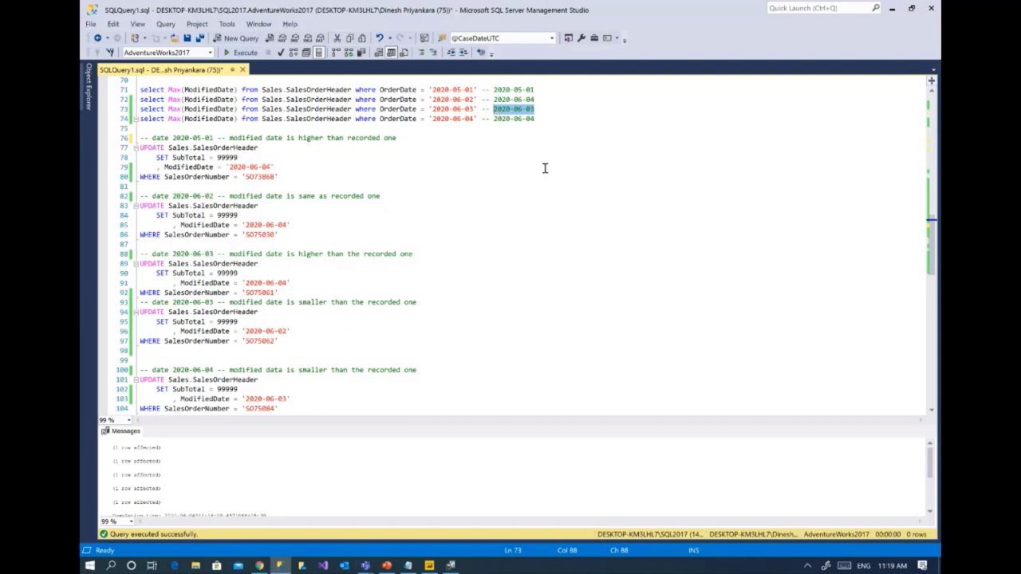
Review the second 2020-06-03 UPDATE's order date, ModifiedDate and SubTotal of 99999, and check that SubTotal in the report.
left_click_drag(292, 331, 241, 331)
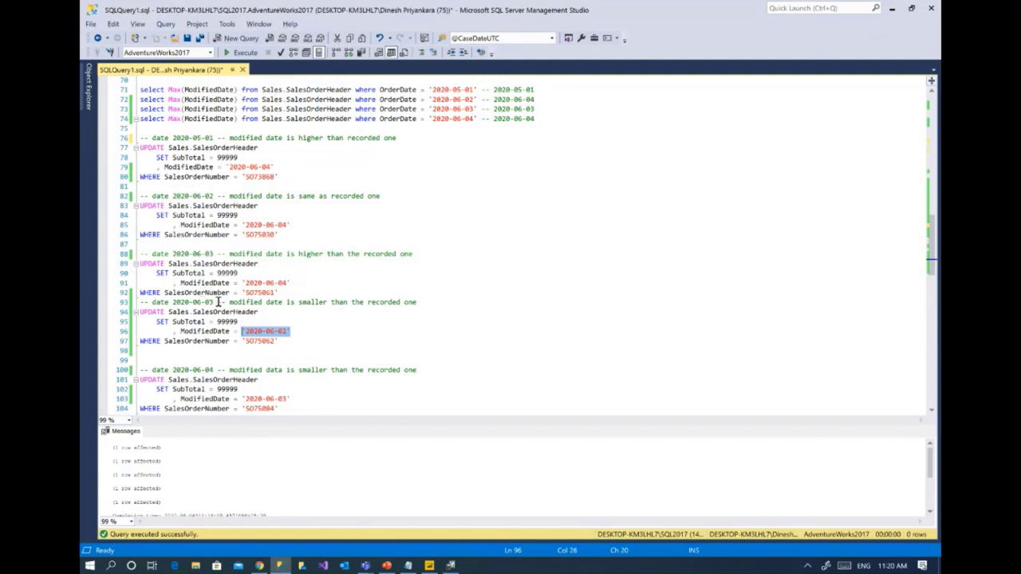
left_click_drag(215, 302, 193, 303)
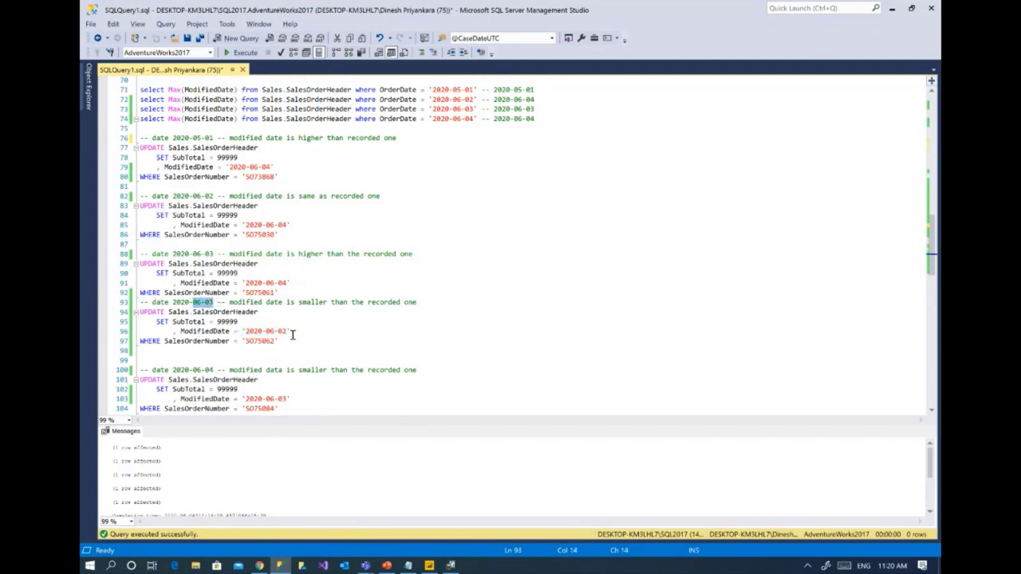
left_click_drag(292, 331, 236, 331)
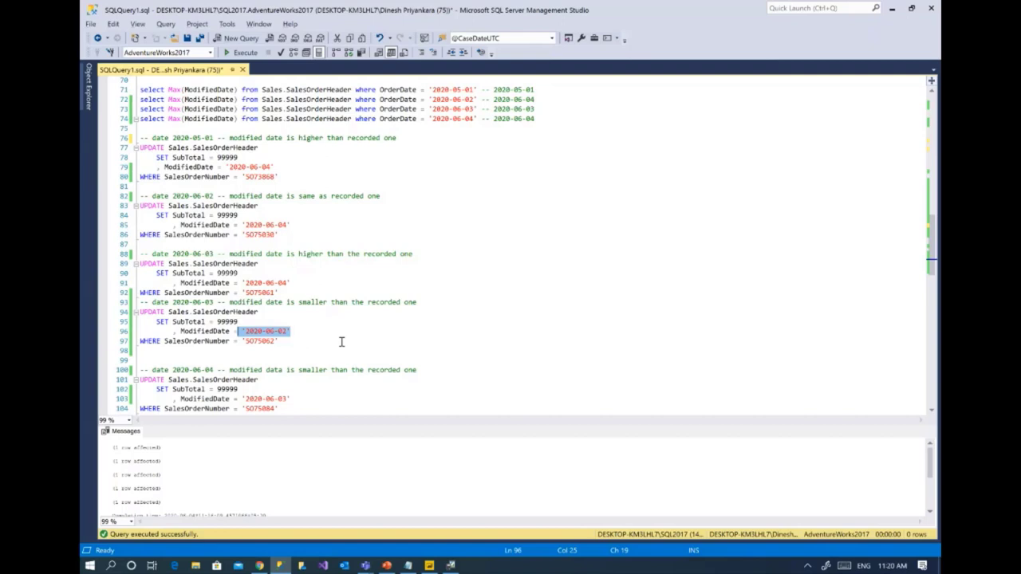
double_click(233, 322)
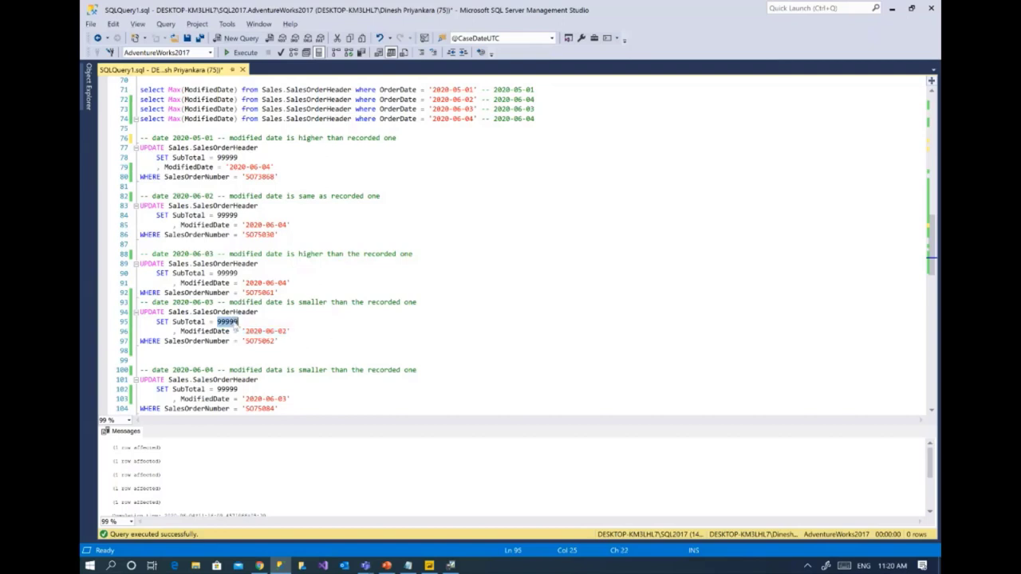
key("alt+Tab")
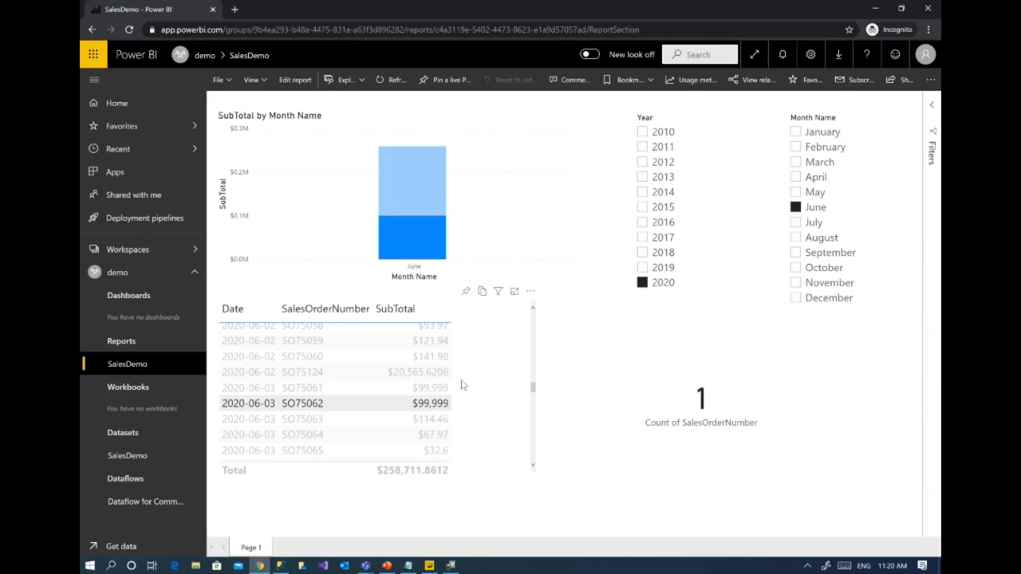
Compare the ModifiedDate values of both 2020-06-03 UPDATE statements against the recorded maximum, and review the second statement's SubTotal of 99999.
key("alt+Tab")
left_click_drag(303, 331, 181, 331)
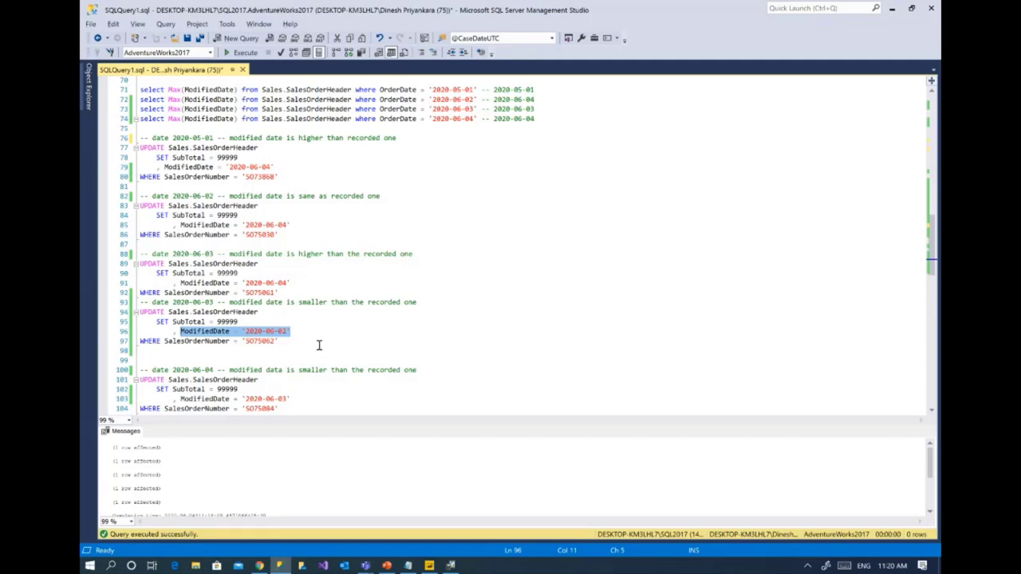
left_click_drag(539, 108, 494, 109)
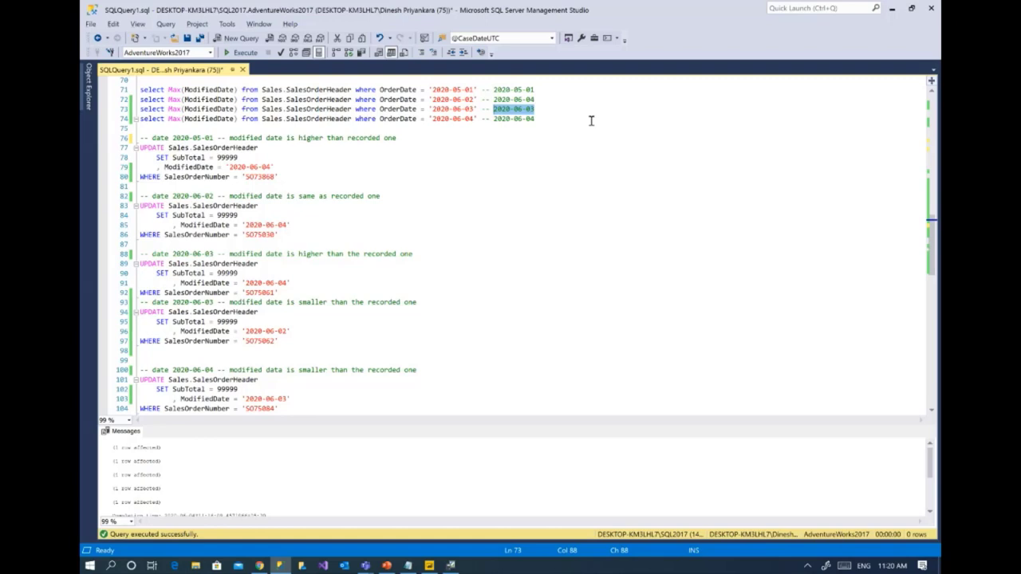
left_click_drag(297, 283, 241, 283)
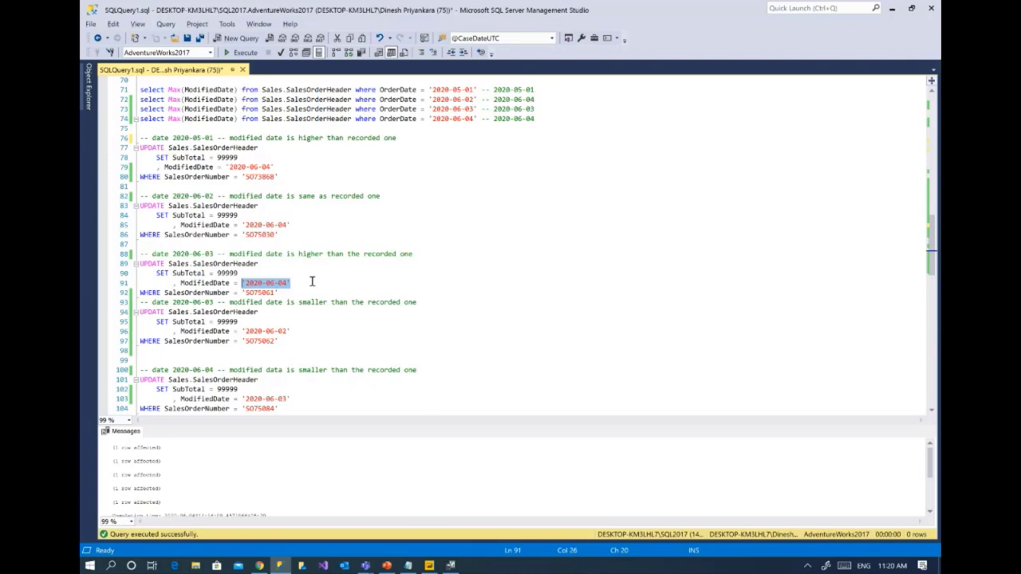
left_click_drag(213, 254, 172, 254)
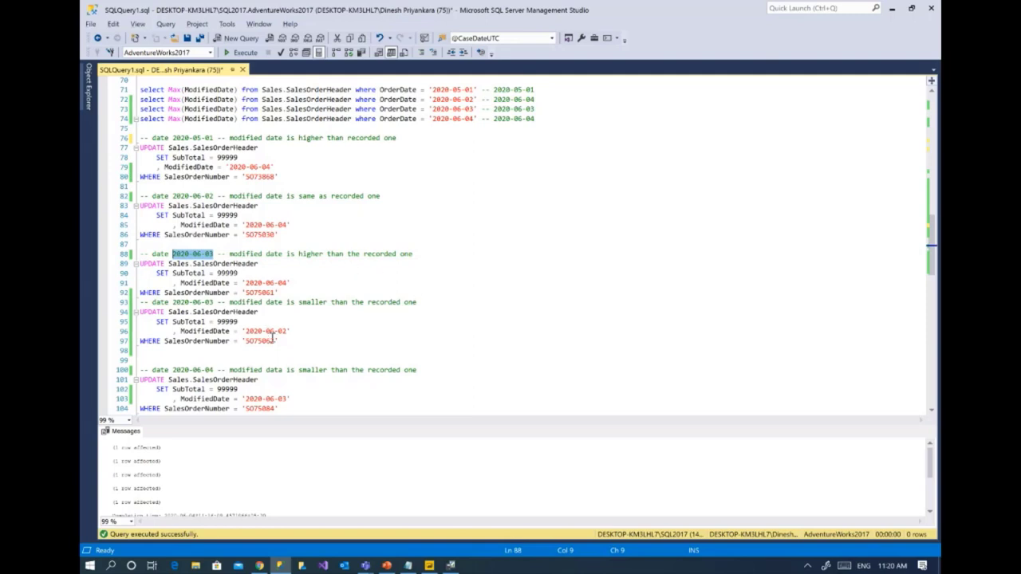
left_click_drag(292, 331, 242, 331)
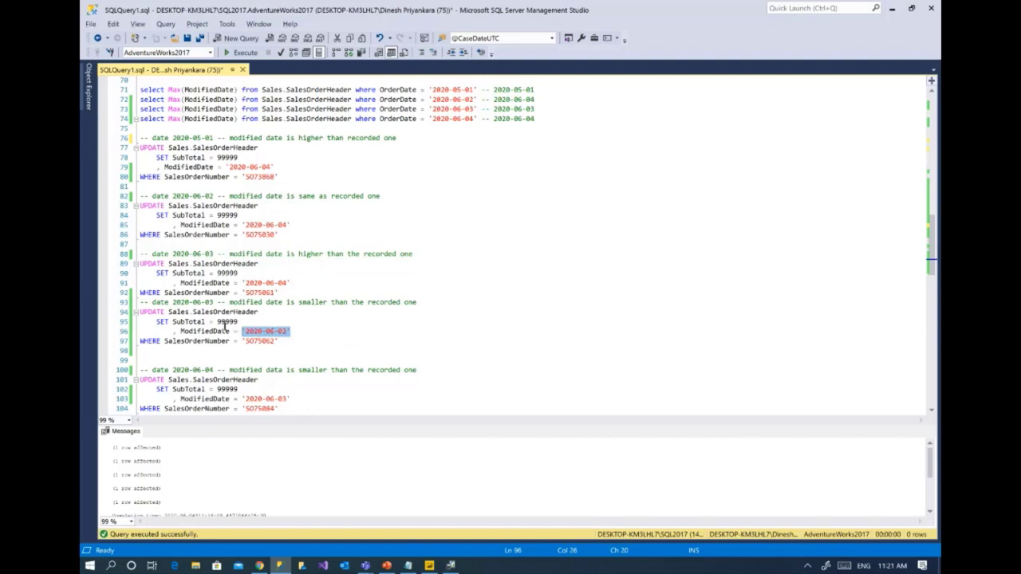
double_click(226, 322)
Bring up the 2020-06-04 orders in the report's sales table and select the order changed by the last UPDATE statement.
scroll(344, 328, "down", 1)
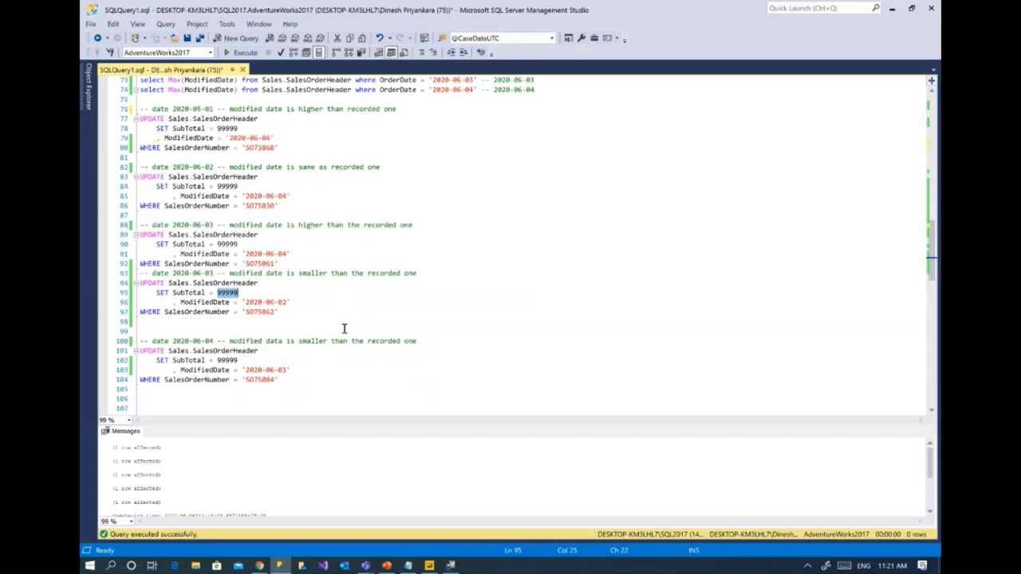
key("alt+Tab")
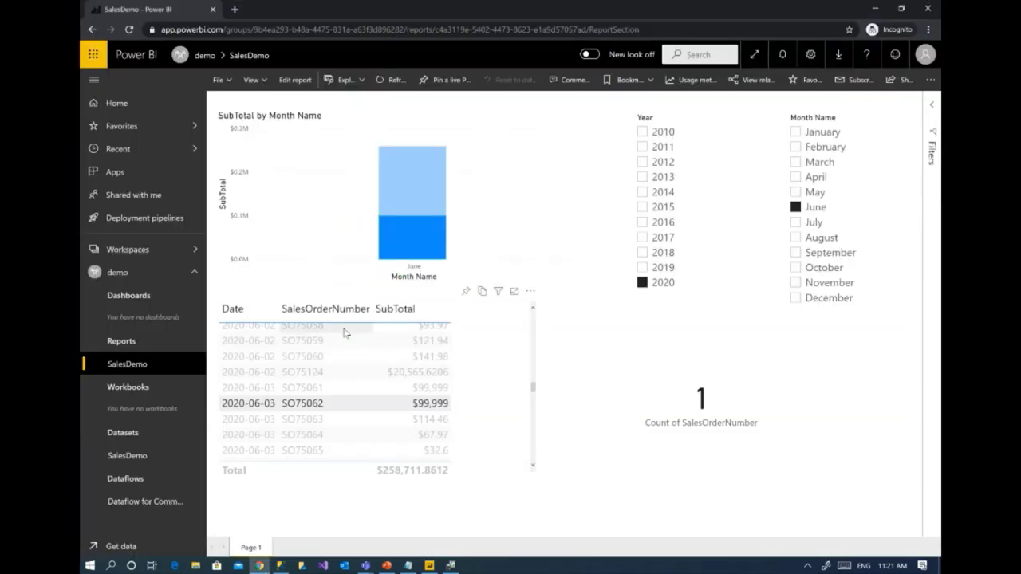
left_click_drag(534, 385, 536, 415)
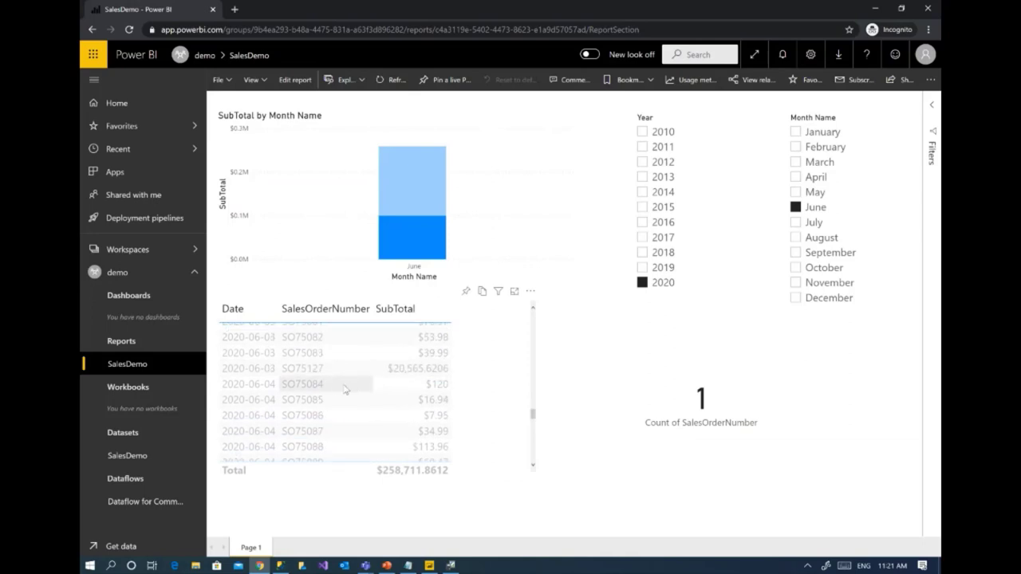
left_click(343, 386)
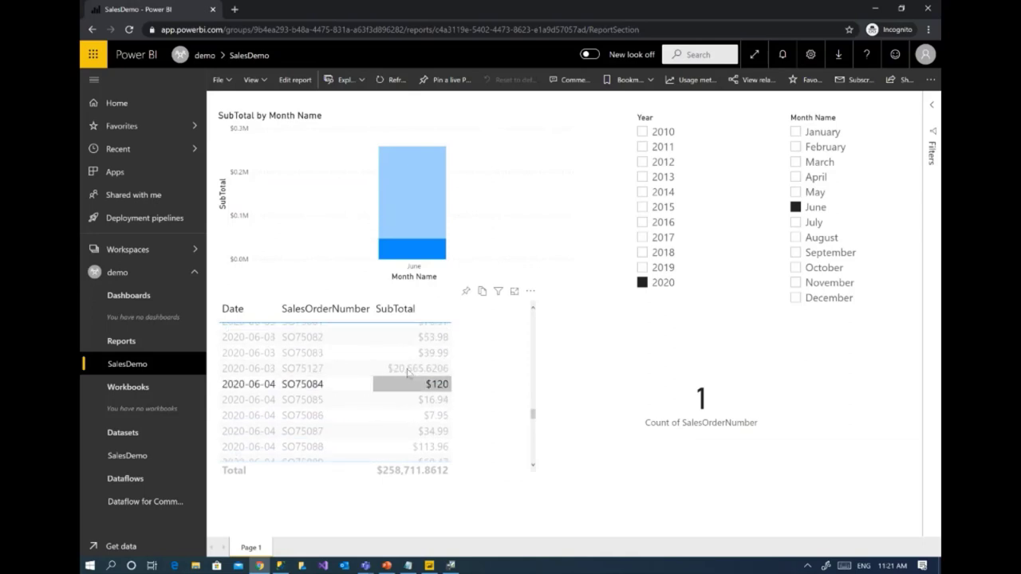
Compare the 2020-06-04 UPDATE's ModifiedDate of 2020-06-03 with the recorded maximum for that OrderDate, and recheck its report row.
key("alt+Tab")
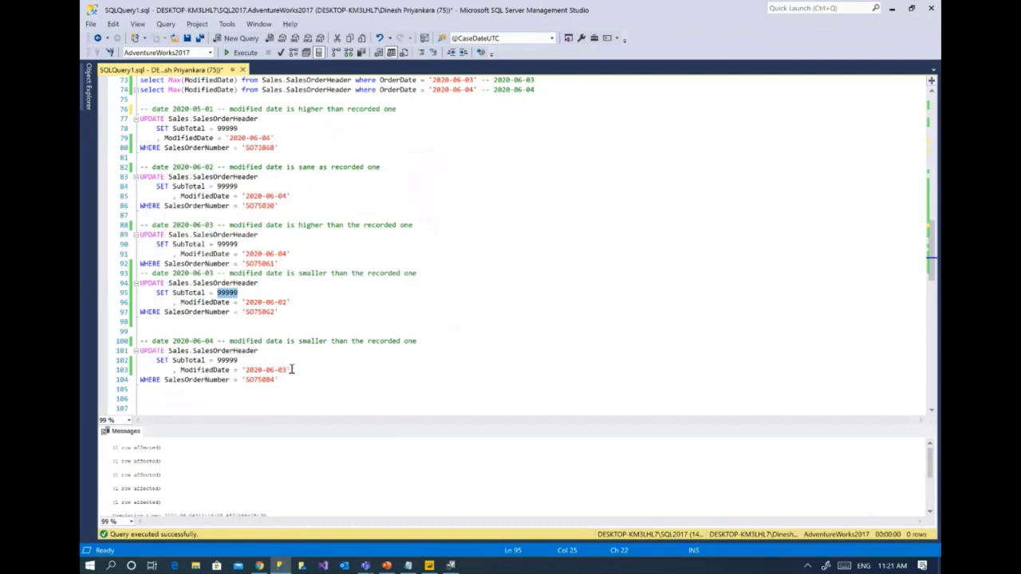
left_click_drag(292, 369, 241, 370)
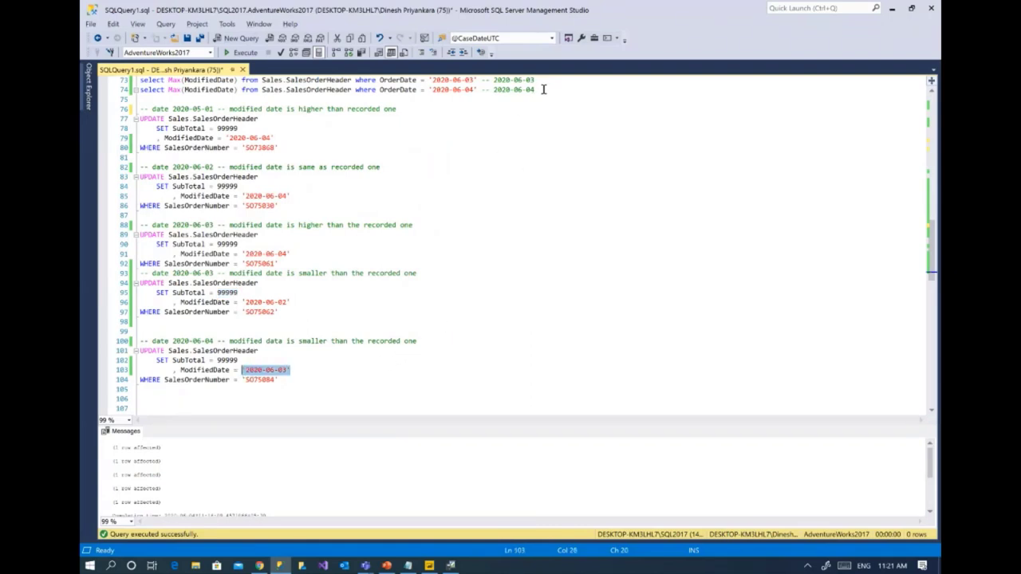
left_click_drag(543, 90, 493, 89)
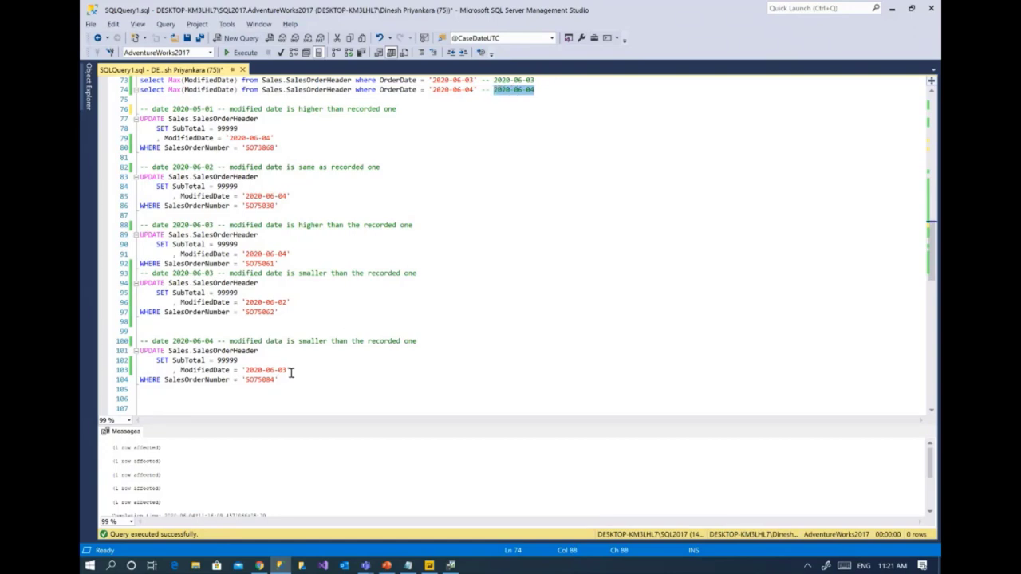
double_click(209, 341)
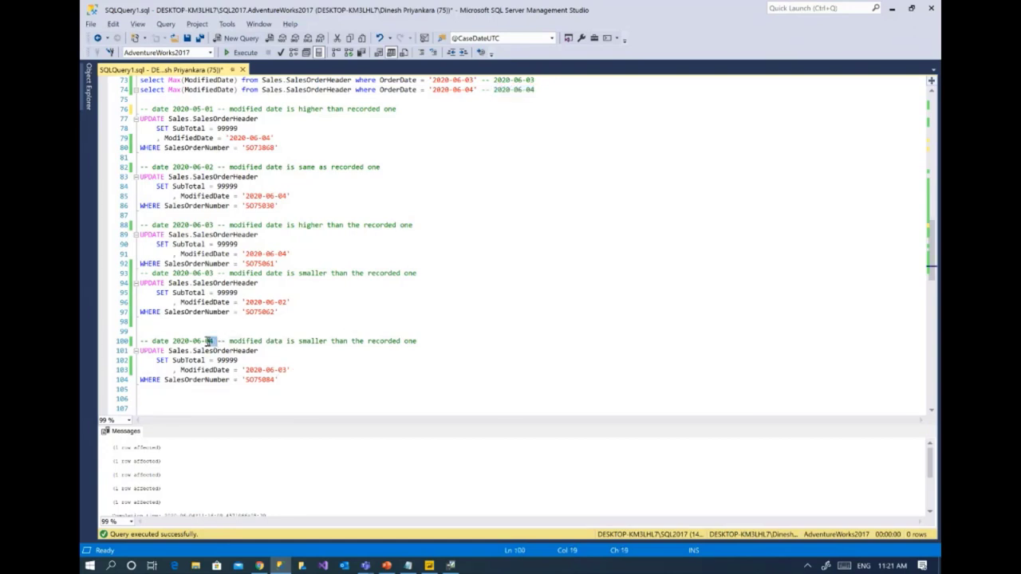
left_click_drag(209, 342, 194, 341)
key("alt+Tab")
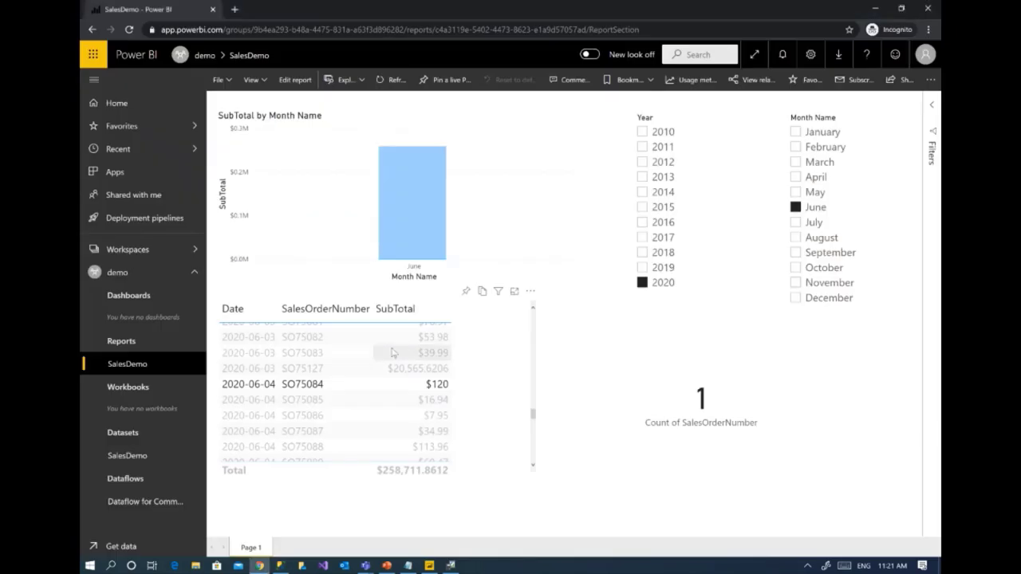